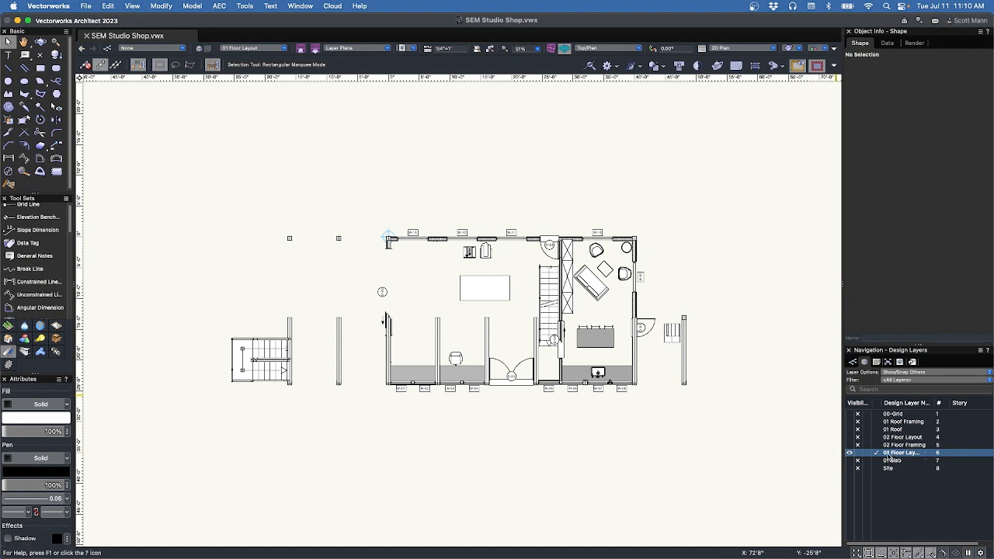
Try the Space tool's interior-boundary and rectangle modes, then switch to the Corner to Corner Rectangle tool.
{"action": "left_click", "coordinate": [58, 327]}
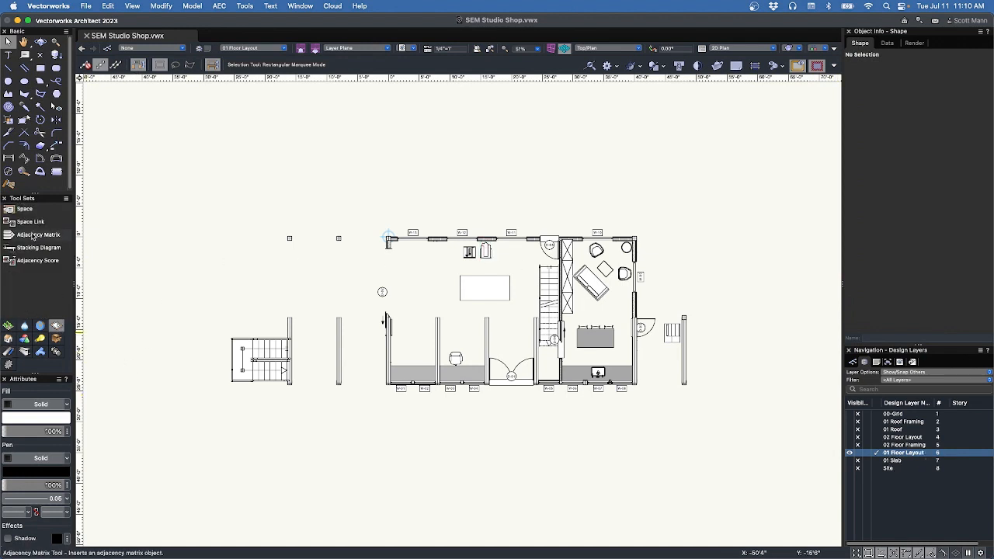
{"action": "left_click", "coordinate": [23, 212]}
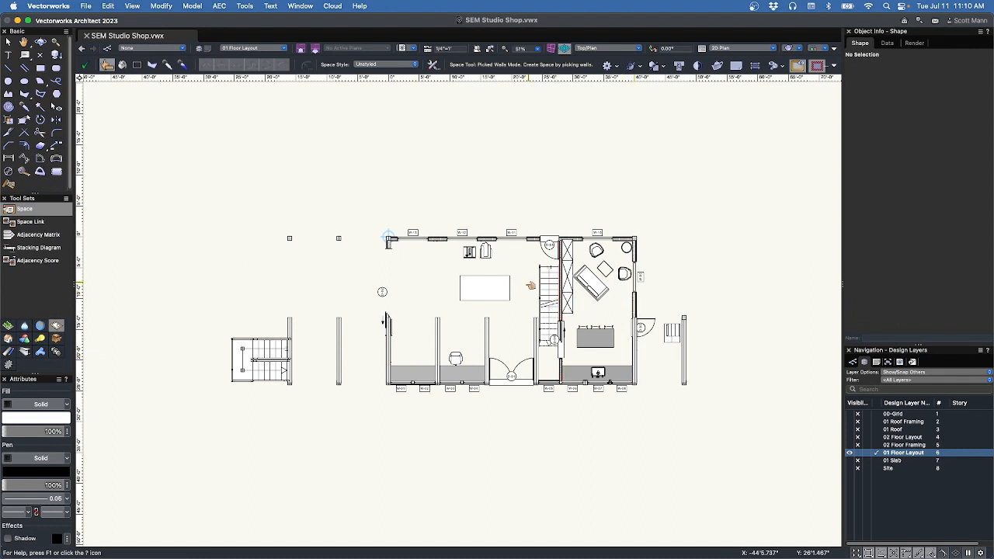
{"action": "left_click", "coordinate": [122, 65]}
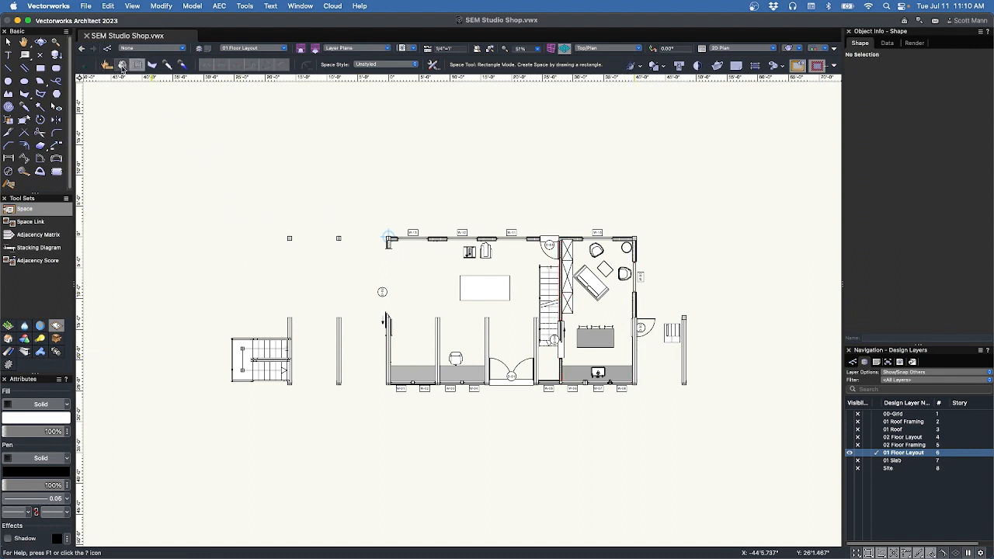
{"action": "left_click", "coordinate": [139, 66]}
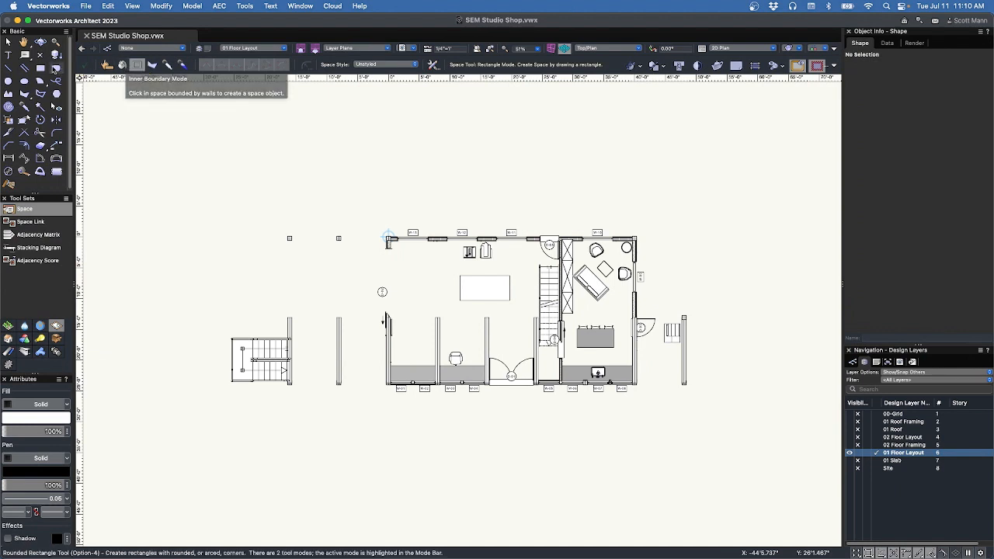
{"action": "left_click", "coordinate": [43, 68]}
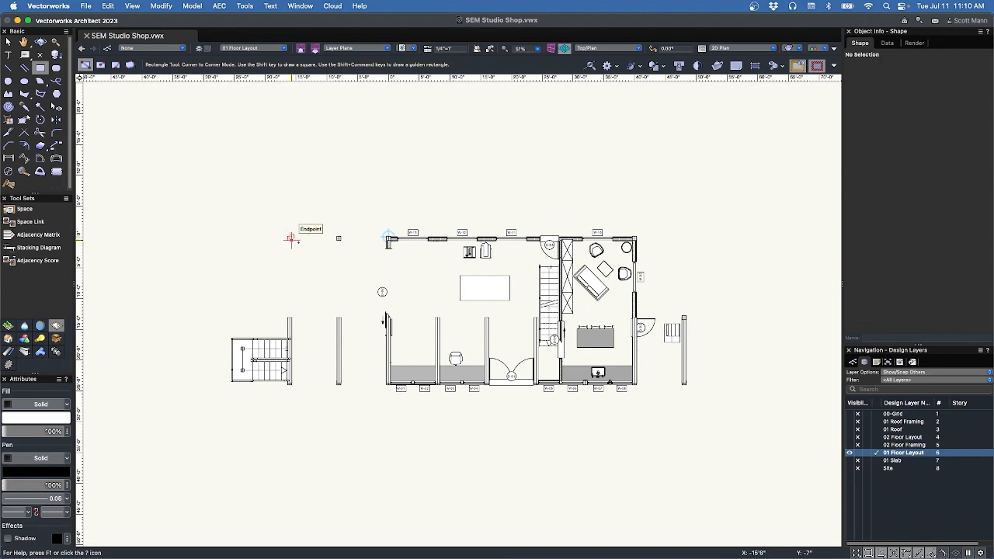
{"action": "scroll", "coordinate": [391, 241], "scroll_direction": "up", "scroll_amount": 3}
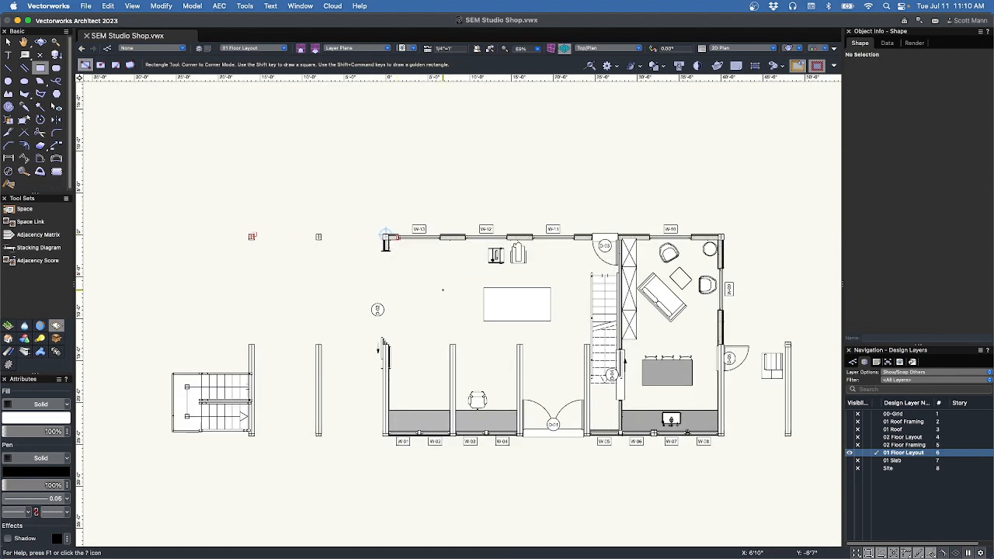
{"action": "right_click", "coordinate": [909, 494]}
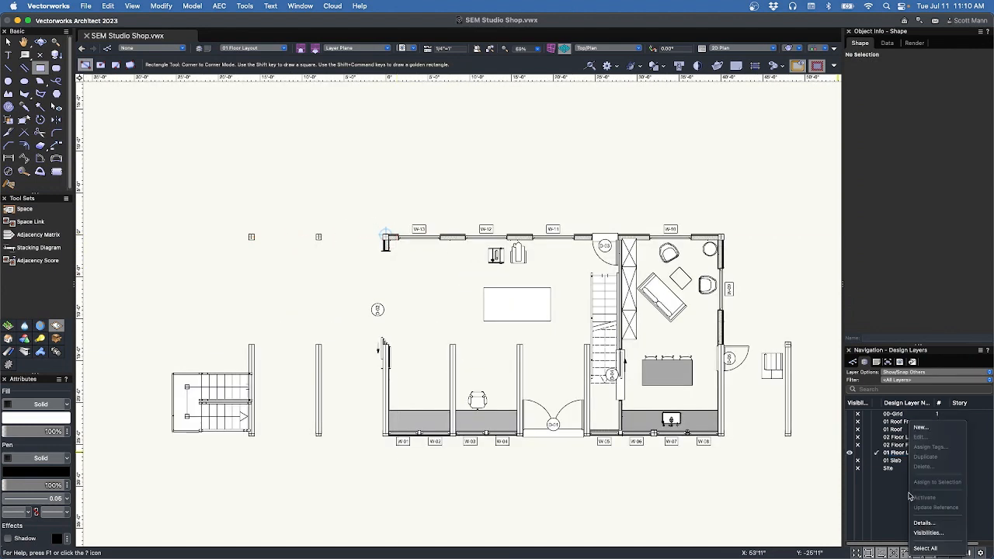
{"action": "left_click", "coordinate": [922, 427]}
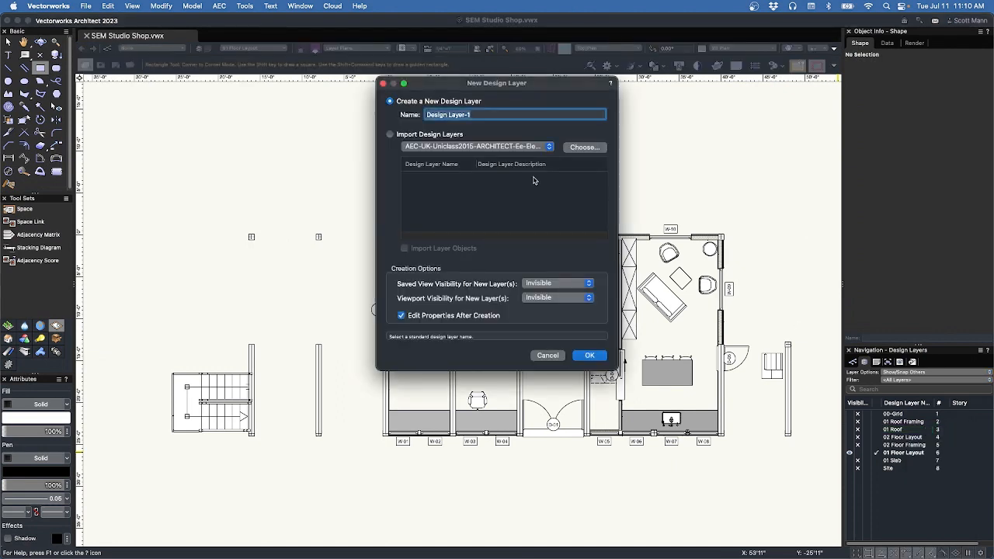
{"action": "type", "text": "01 Sp"}
{"action": "left_click", "coordinate": [548, 356]}
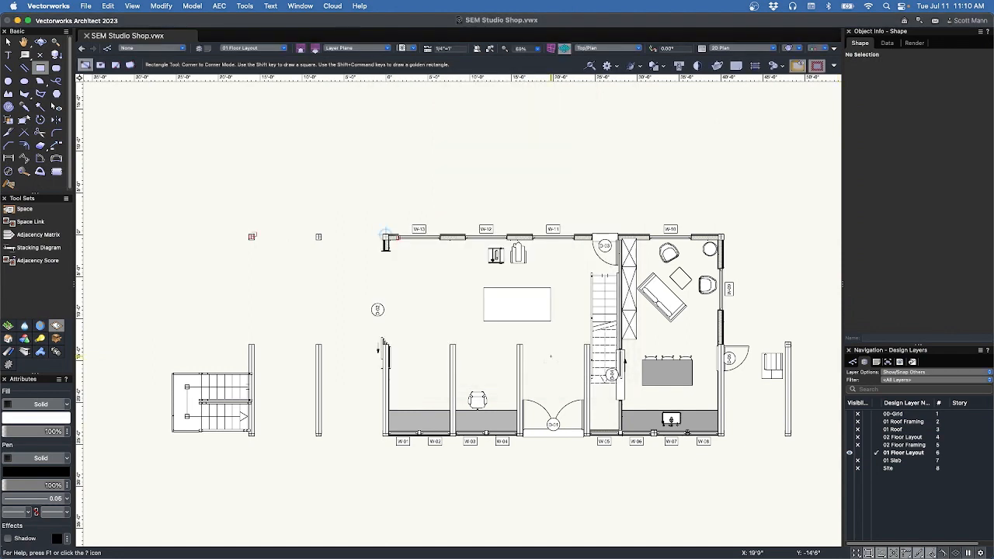
Draw a rectangle from the top-left to the bottom-right wall corner, plus a second larger rectangle.
{"action": "scroll", "coordinate": [385, 233], "scroll_direction": "up", "scroll_amount": 10}
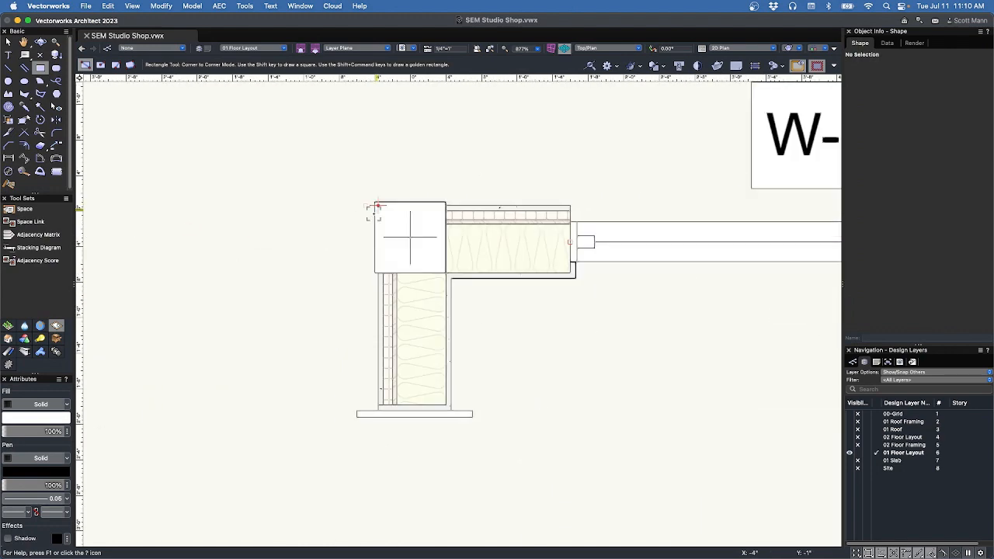
{"action": "scroll", "coordinate": [380, 208], "scroll_direction": "up", "scroll_amount": 5}
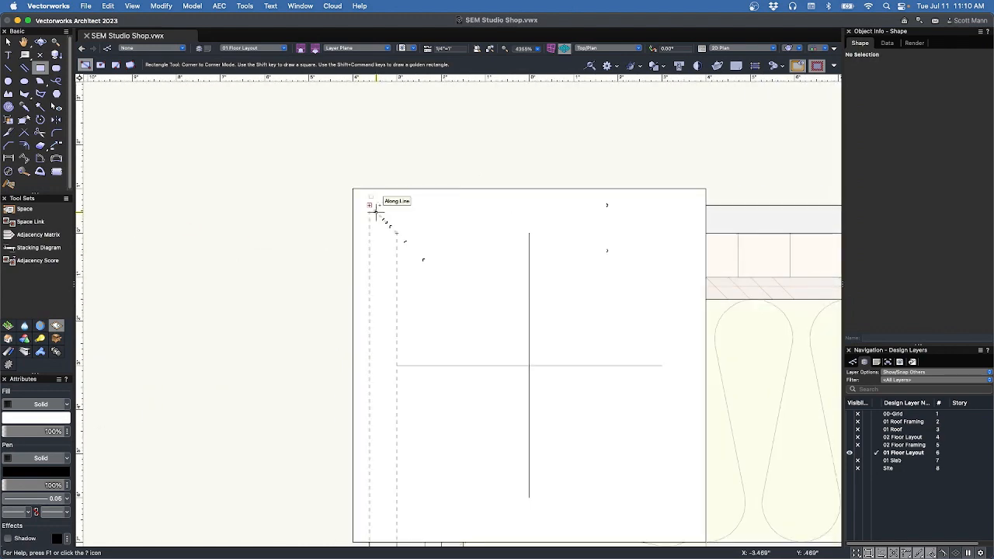
{"action": "left_click", "coordinate": [369, 205]}
{"action": "scroll", "coordinate": [369, 204], "scroll_direction": "down", "scroll_amount": 18}
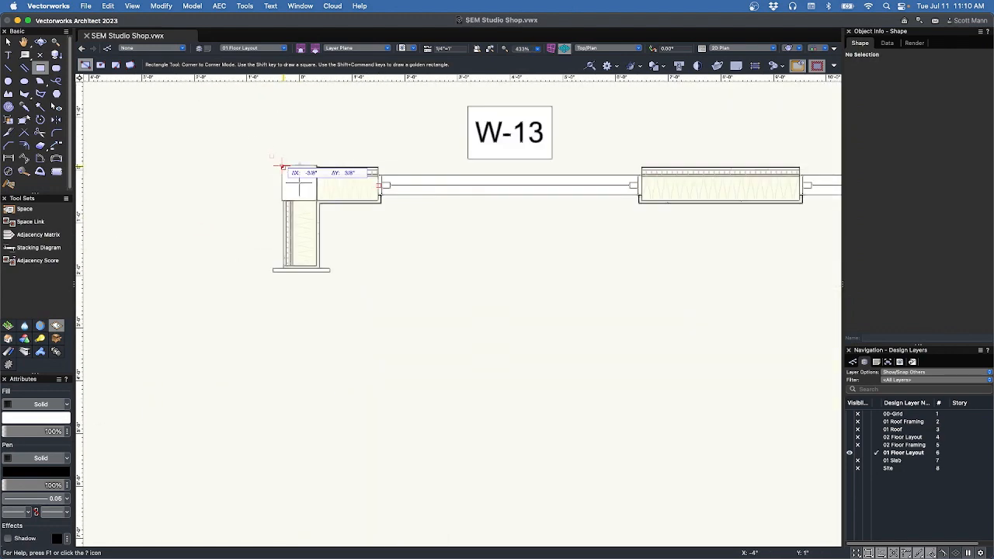
{"action": "scroll", "coordinate": [485, 273], "scroll_direction": "up", "scroll_amount": 12}
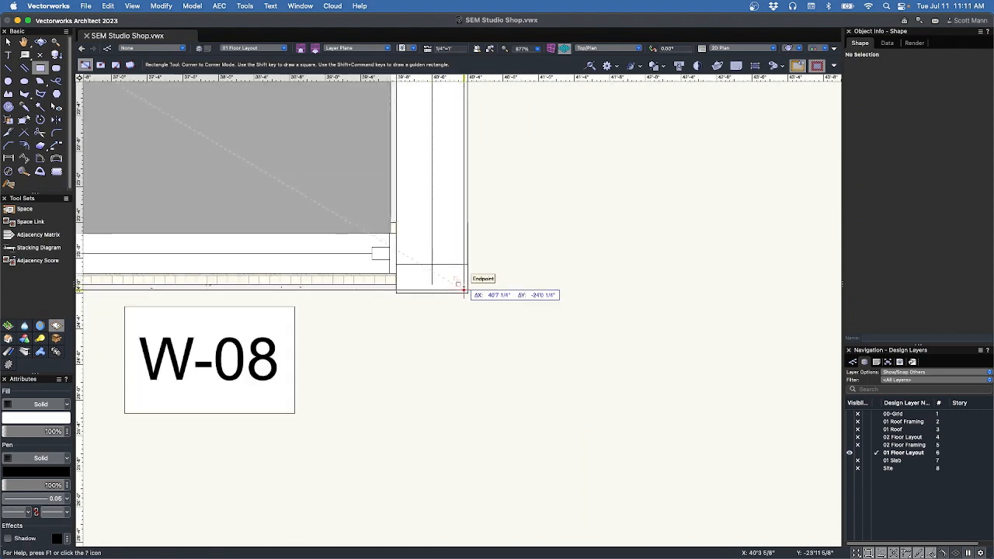
{"action": "left_click", "coordinate": [464, 289]}
{"action": "scroll", "coordinate": [505, 265], "scroll_direction": "down", "scroll_amount": 6}
{"action": "left_click", "coordinate": [287, 153]}
{"action": "left_click", "coordinate": [684, 475]}
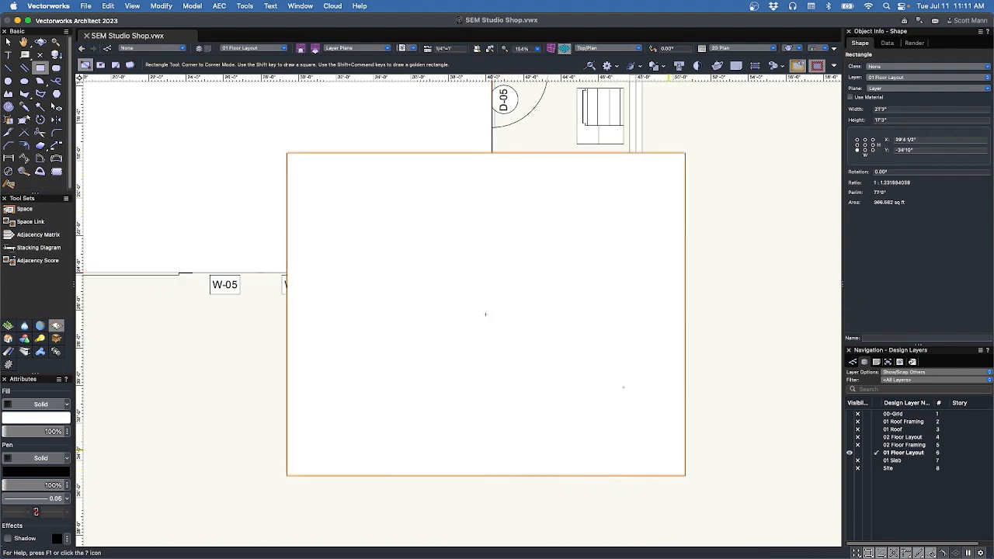
Delete the extra large rectangle and select the remaining 40'7 1/4" by 24'6 1/4" footprint rectangle.
{"action": "key", "text": "x"}
{"action": "right_click", "coordinate": [427, 187]}
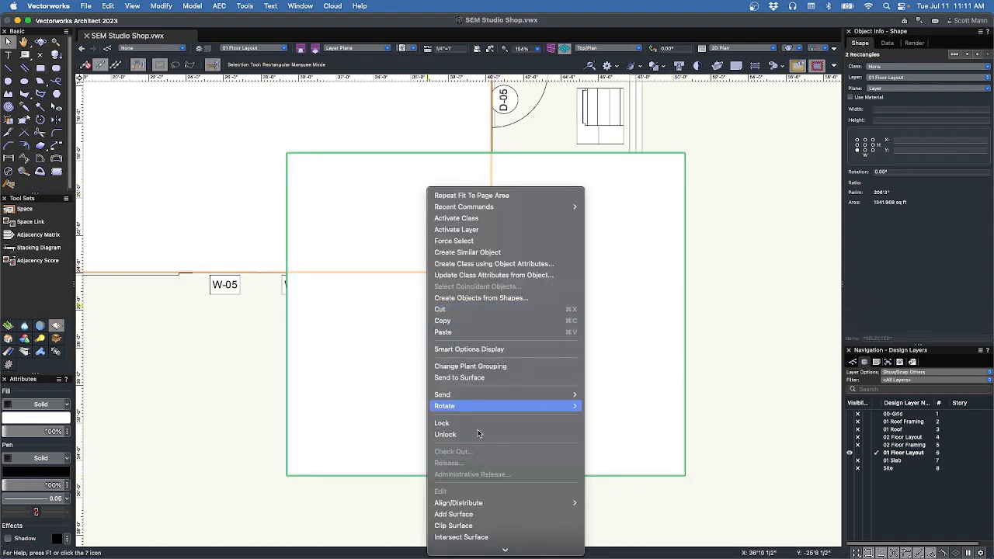
{"action": "left_click", "coordinate": [240, 402]}
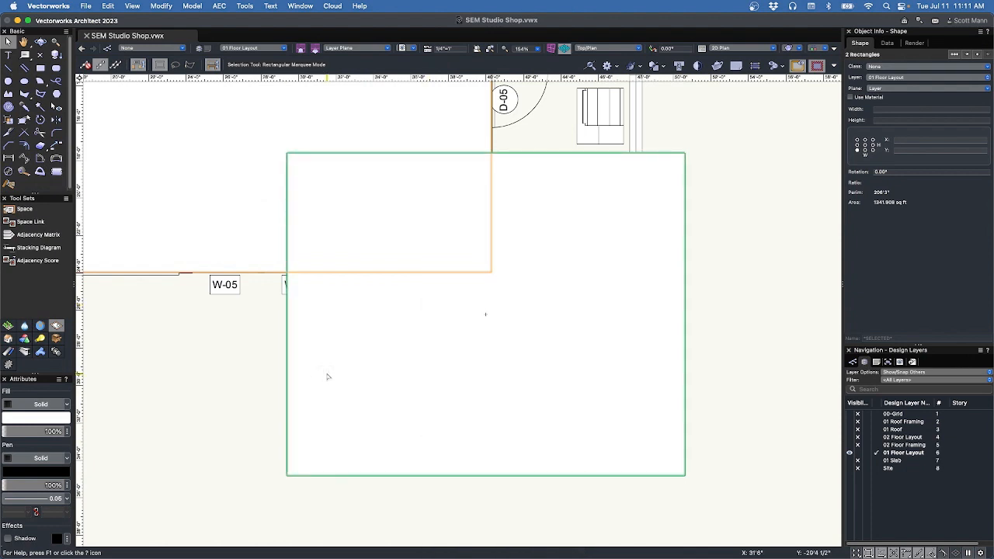
{"action": "key", "text": "Delete"}
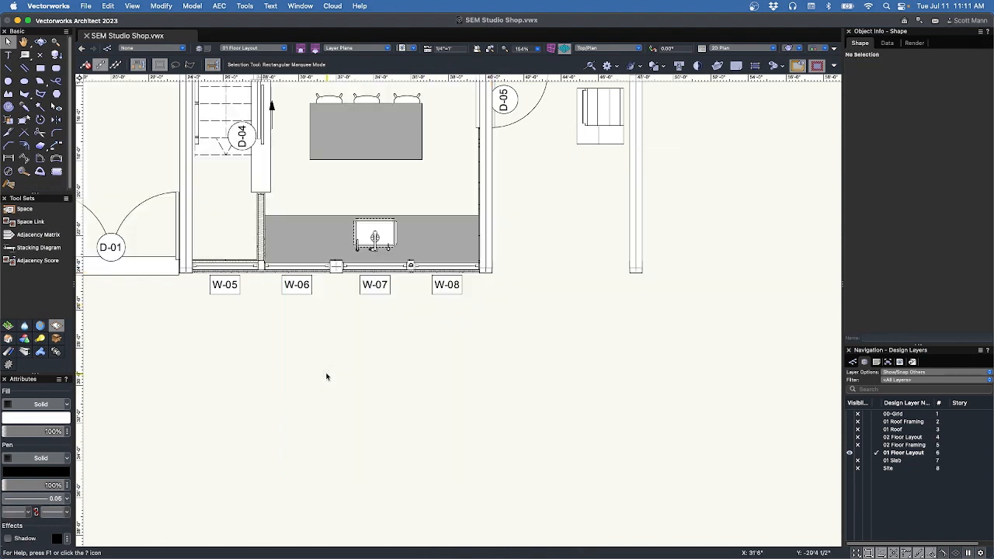
{"action": "key", "text": "super+z"}
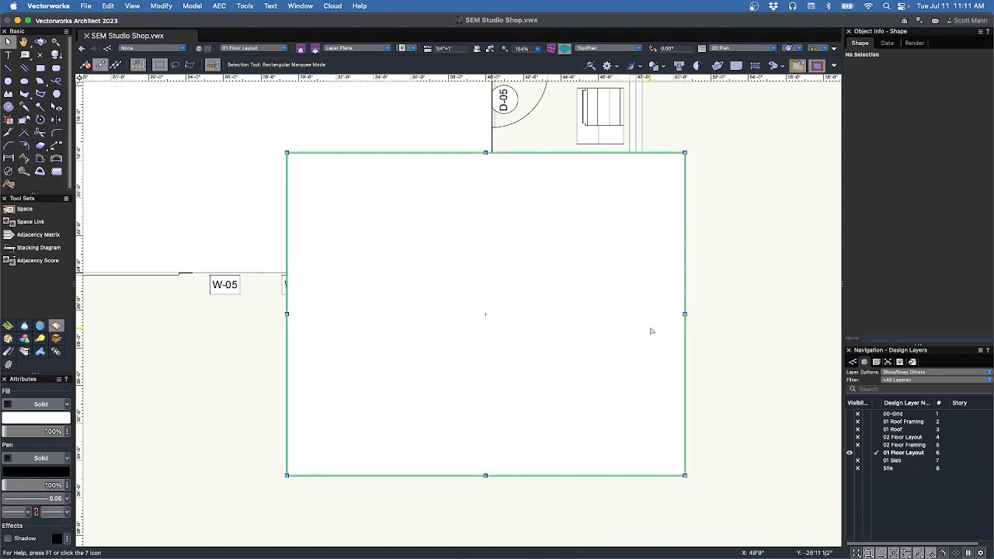
{"action": "key", "text": "Delete"}
{"action": "left_click_drag", "start_coordinate": [264, 262], "coordinate": [491, 222]}
{"action": "scroll", "coordinate": [675, 373], "scroll_direction": "down", "scroll_amount": 5}
{"action": "scroll", "coordinate": [595, 287], "scroll_direction": "up", "scroll_amount": 3}
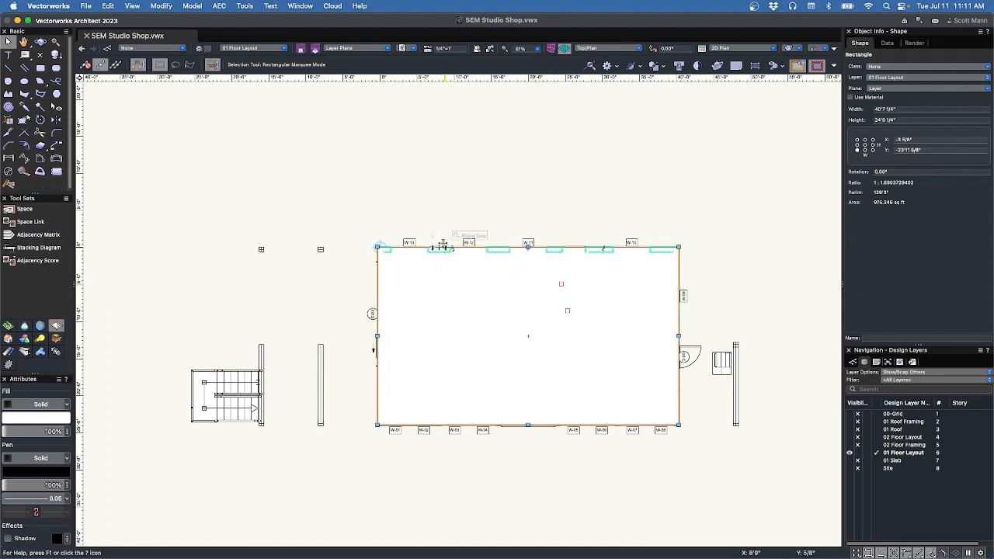
Convert the footprint rectangle to a Space object via AEC > Create Objects from Shapes, deleting the source shape.
{"action": "right_click", "coordinate": [447, 286]}
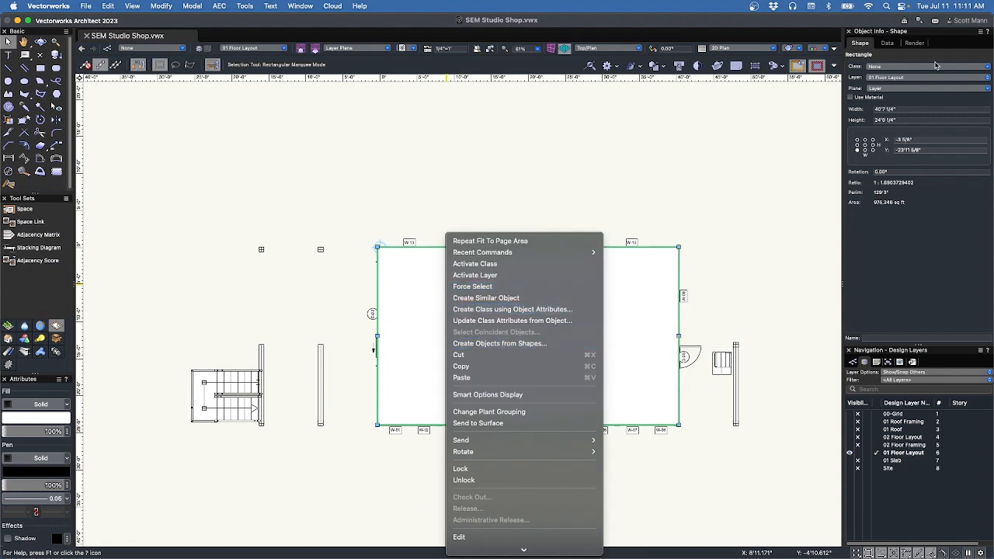
{"action": "left_click", "coordinate": [215, 8]}
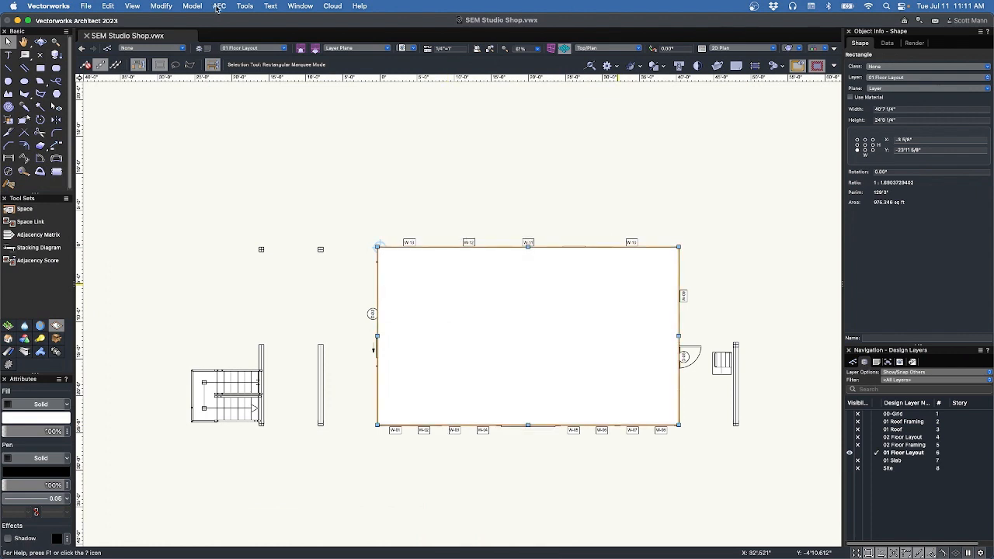
{"action": "left_click", "coordinate": [217, 8]}
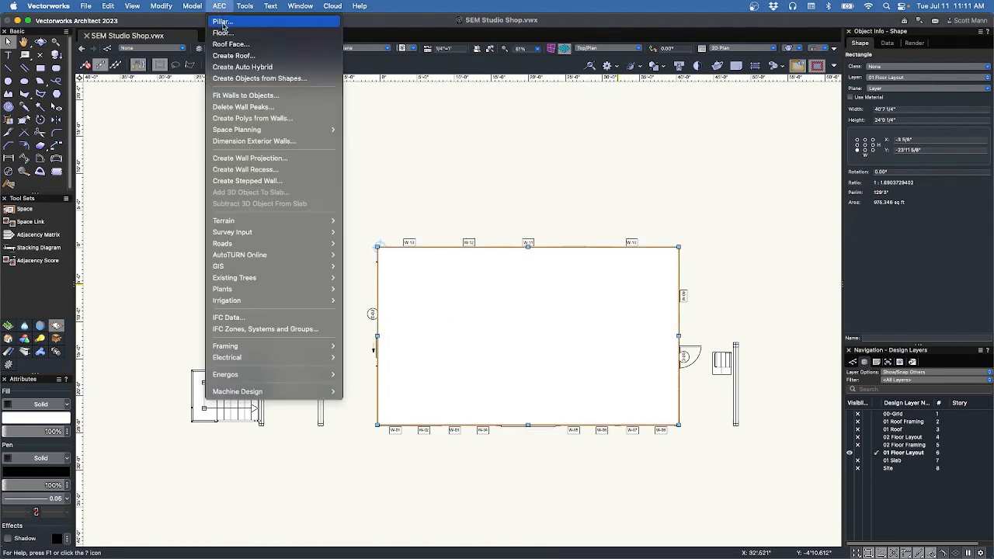
{"action": "left_click", "coordinate": [243, 81]}
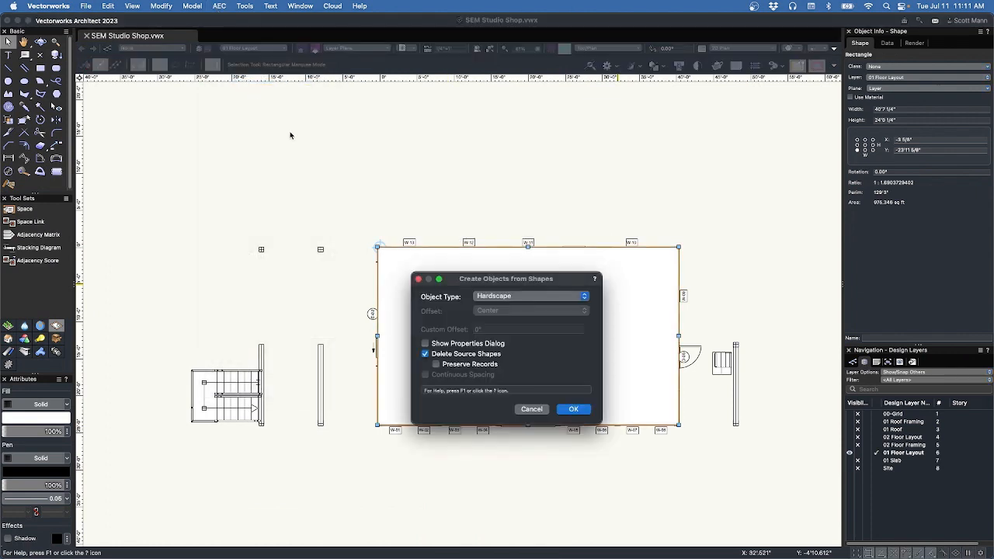
{"action": "left_click", "coordinate": [518, 299]}
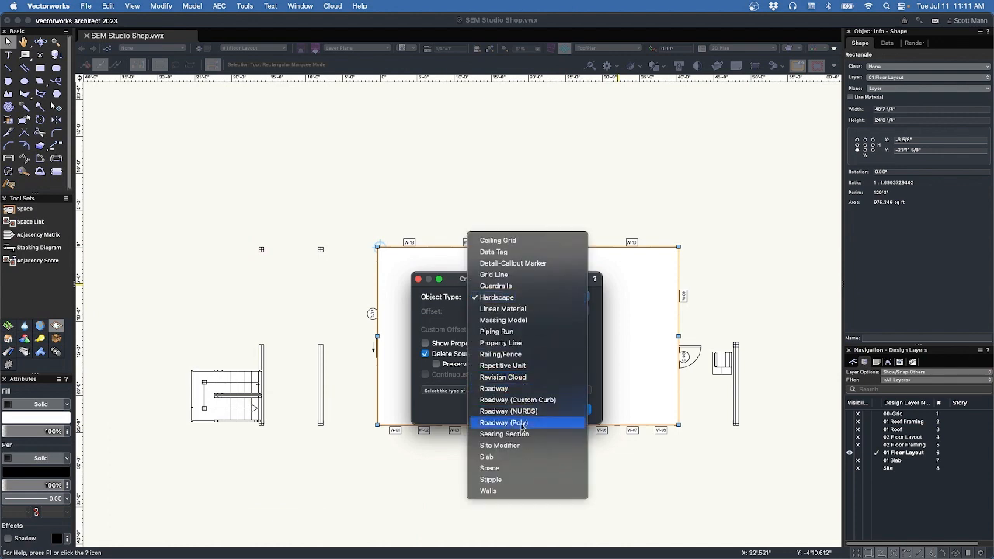
{"action": "left_click", "coordinate": [523, 469]}
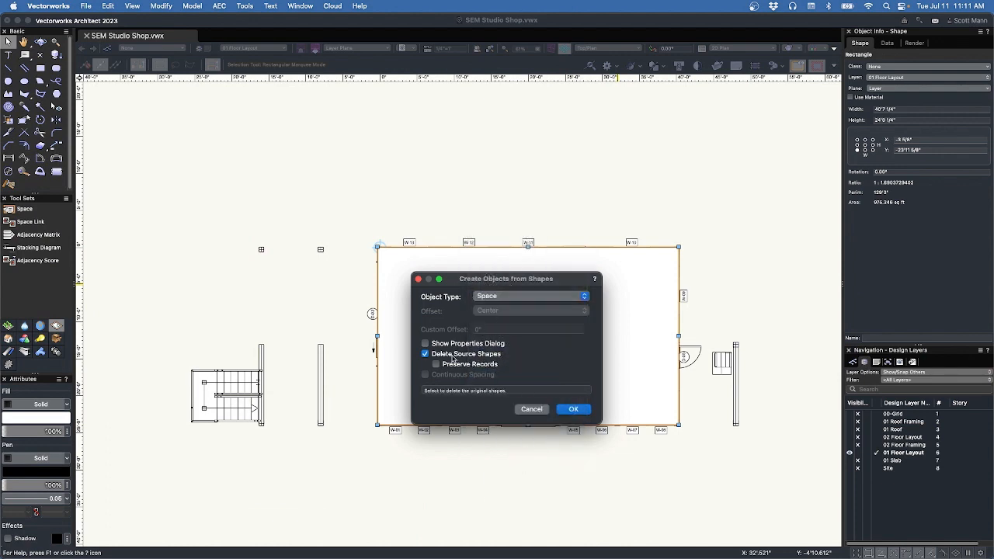
{"action": "left_click", "coordinate": [574, 409]}
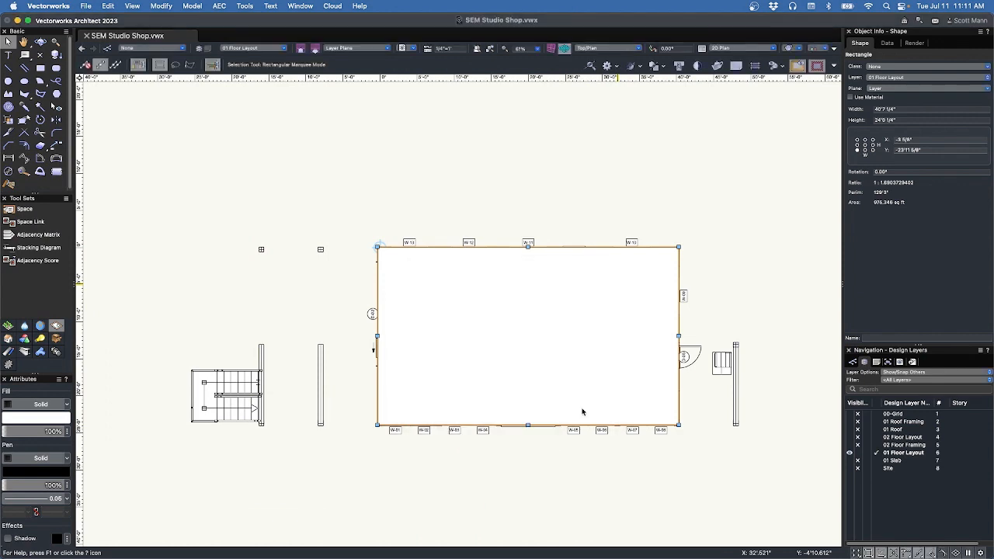
{"action": "left_click", "coordinate": [872, 67]}
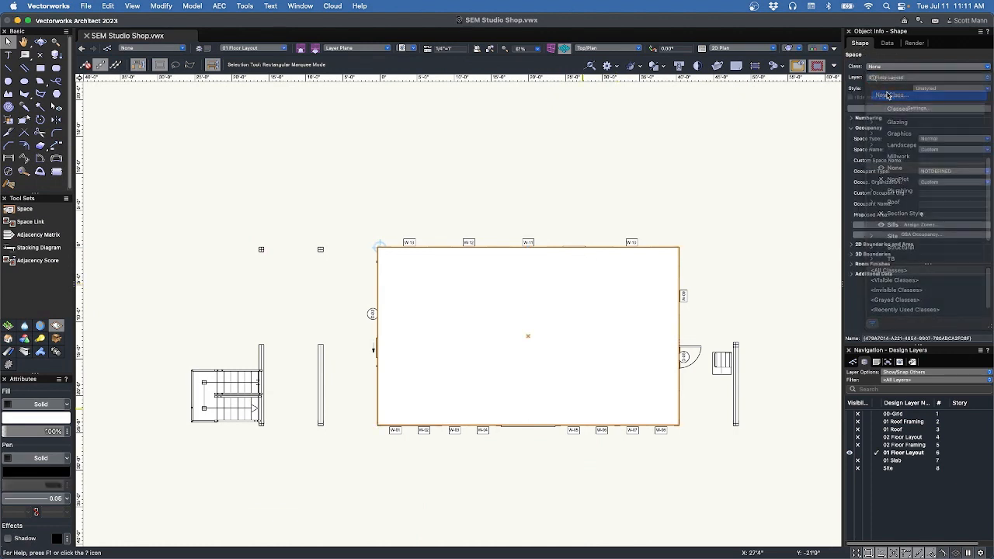
{"action": "left_click", "coordinate": [885, 94]}
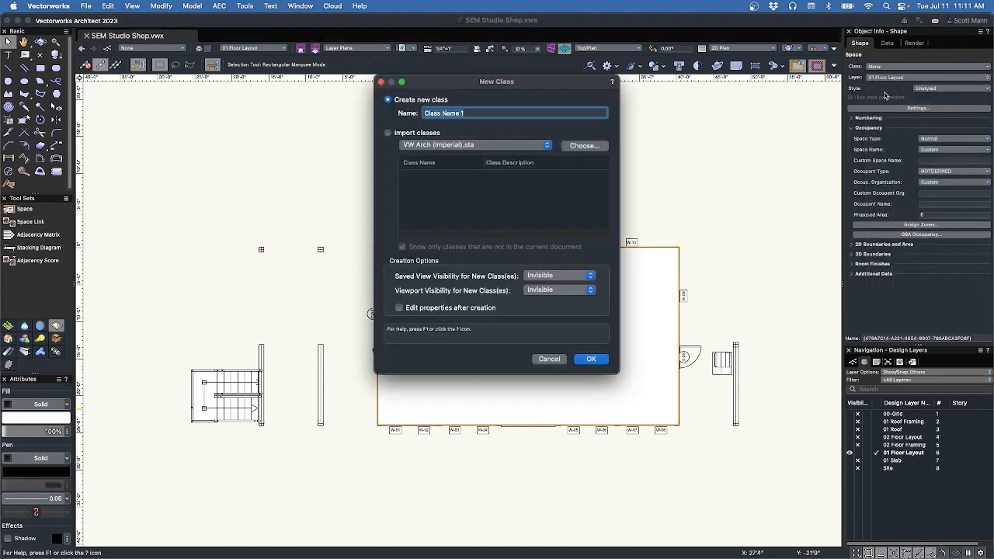
{"action": "left_click", "coordinate": [399, 134]}
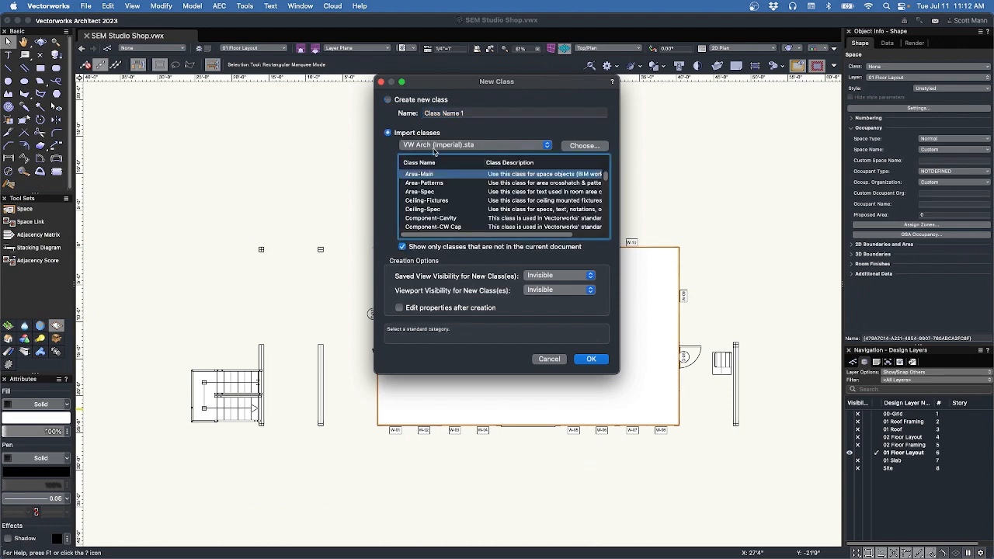
{"action": "left_click", "coordinate": [435, 145]}
{"action": "scroll", "coordinate": [448, 117], "scroll_direction": "up", "scroll_amount": 5}
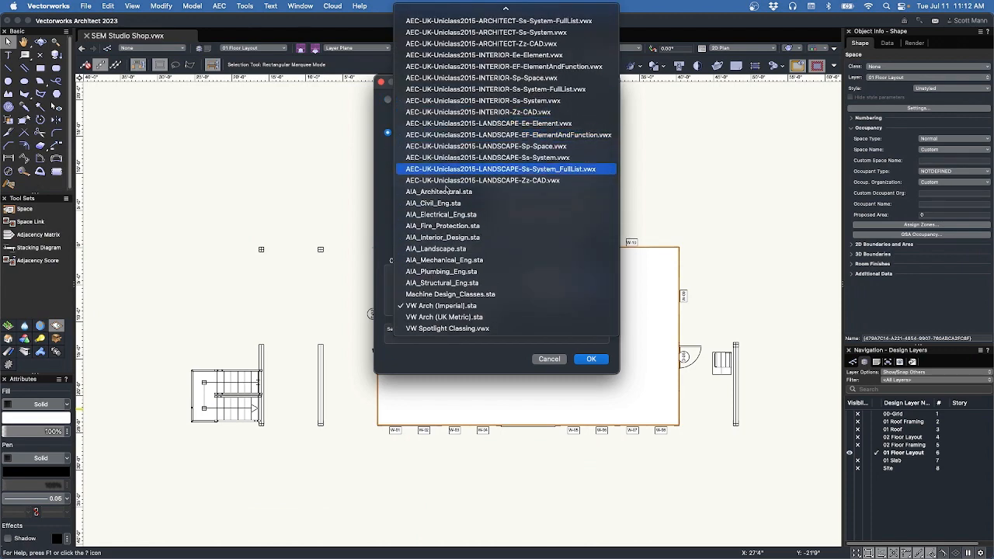
{"action": "left_click", "coordinate": [459, 238]}
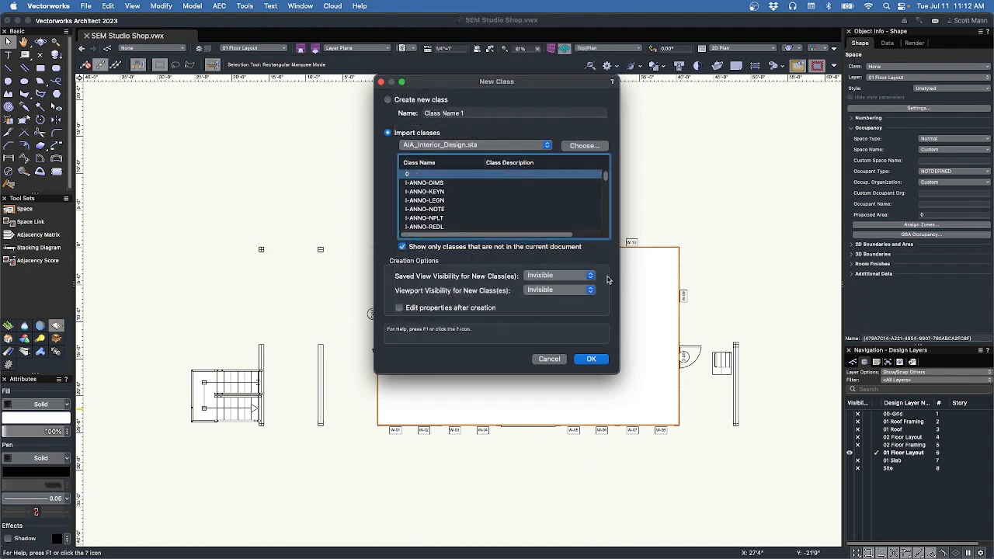
{"action": "left_click_drag", "start_coordinate": [619, 371], "coordinate": [629, 486]}
{"action": "left_click", "coordinate": [435, 145]}
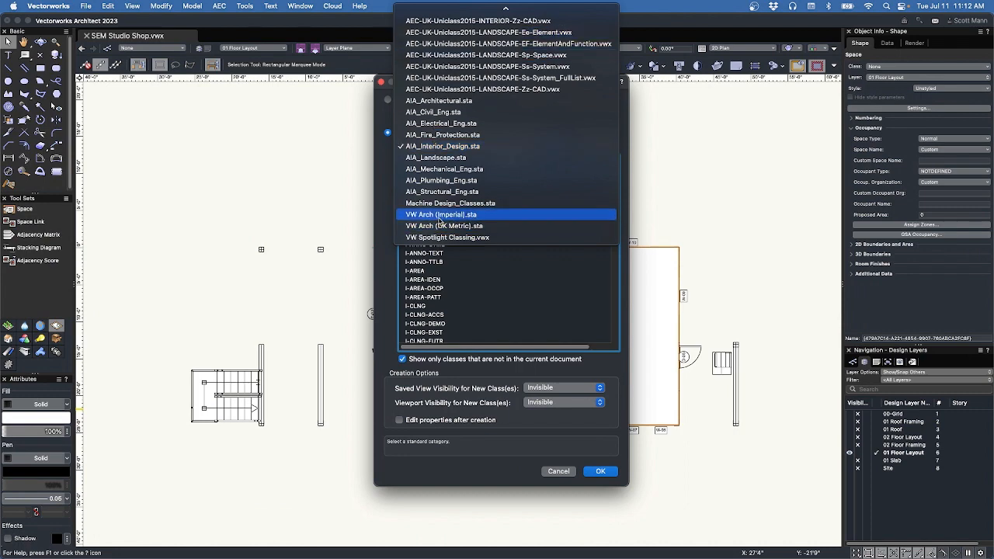
{"action": "left_click", "coordinate": [439, 215]}
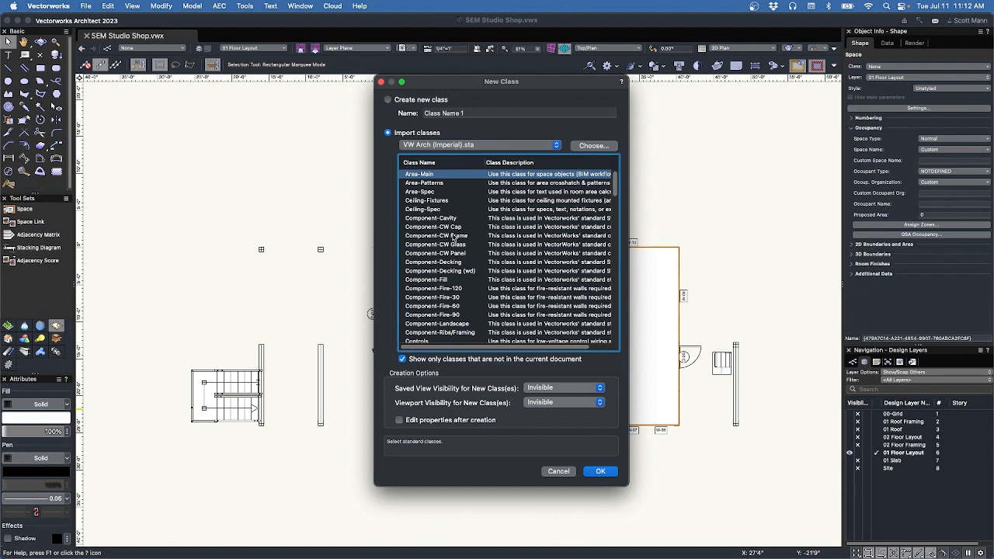
{"action": "scroll", "coordinate": [453, 238], "scroll_direction": "down", "scroll_amount": 15}
{"action": "scroll", "coordinate": [453, 246], "scroll_direction": "down", "scroll_amount": 20}
{"action": "scroll", "coordinate": [458, 241], "scroll_direction": "down", "scroll_amount": 9}
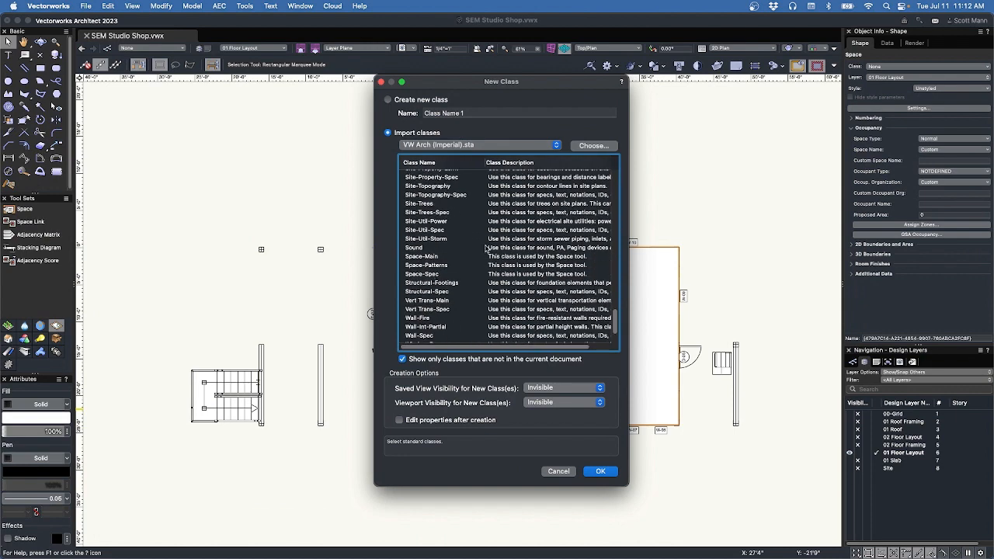
{"action": "scroll", "coordinate": [487, 249], "scroll_direction": "down", "scroll_amount": 3}
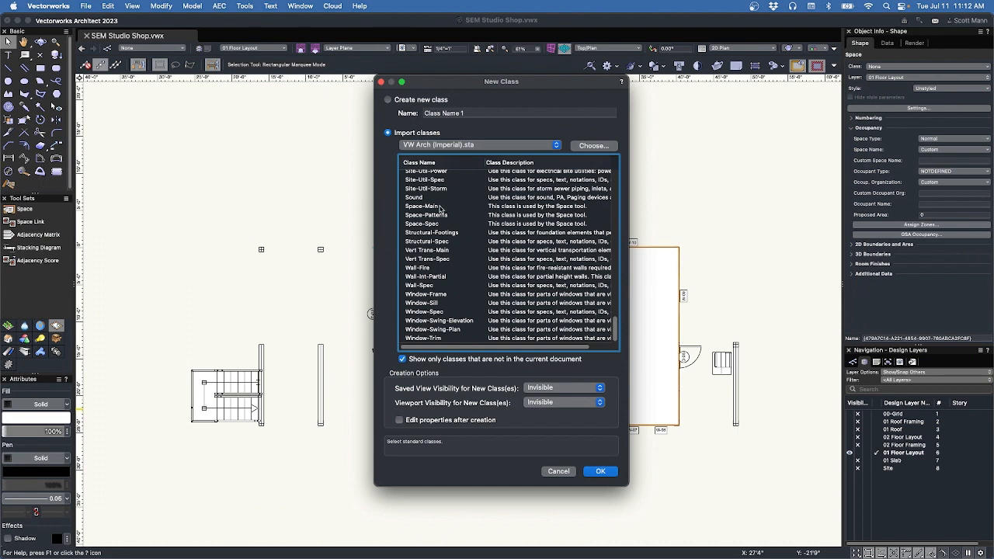
{"action": "scroll", "coordinate": [439, 208], "scroll_direction": "up", "scroll_amount": 3}
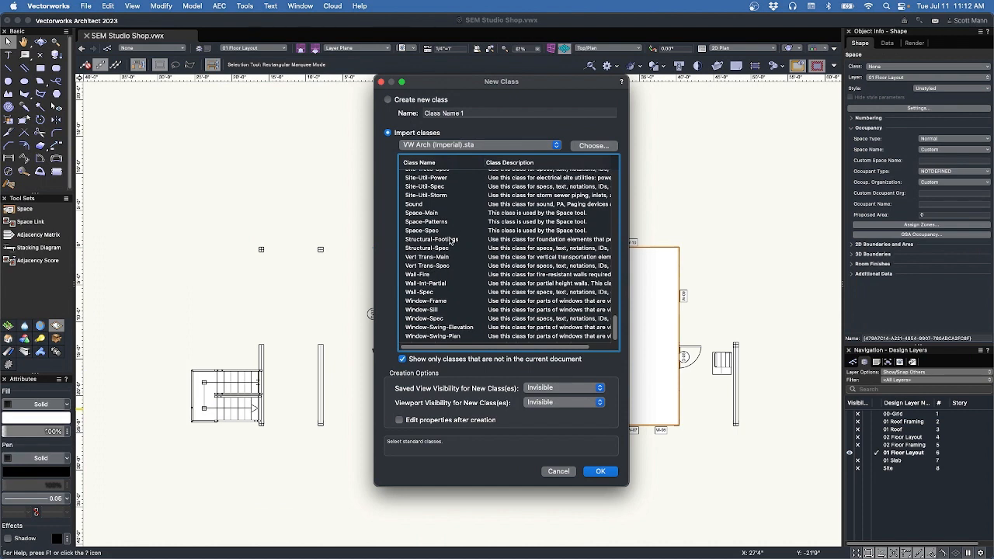
{"action": "left_click", "coordinate": [427, 234]}
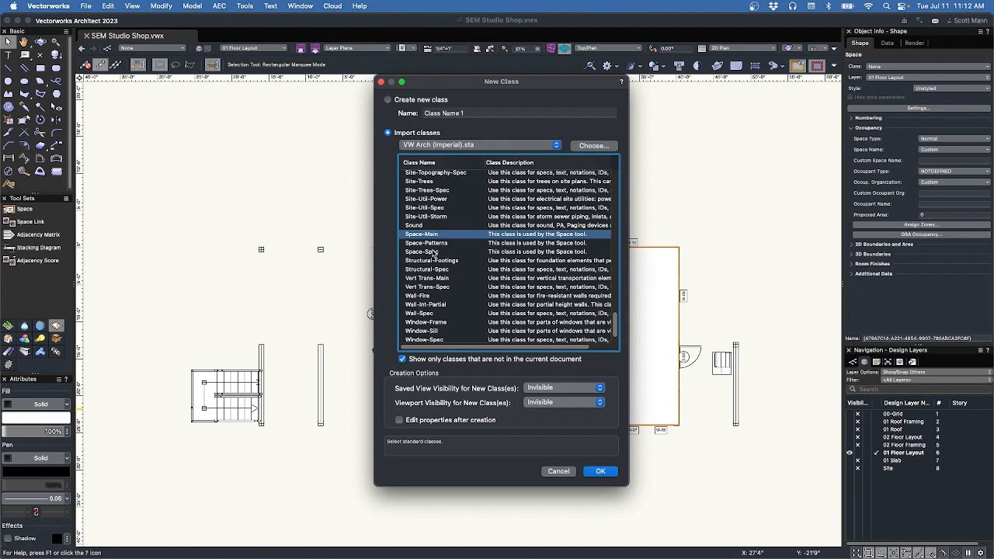
{"action": "left_click", "coordinate": [434, 252], "text": "shift"}
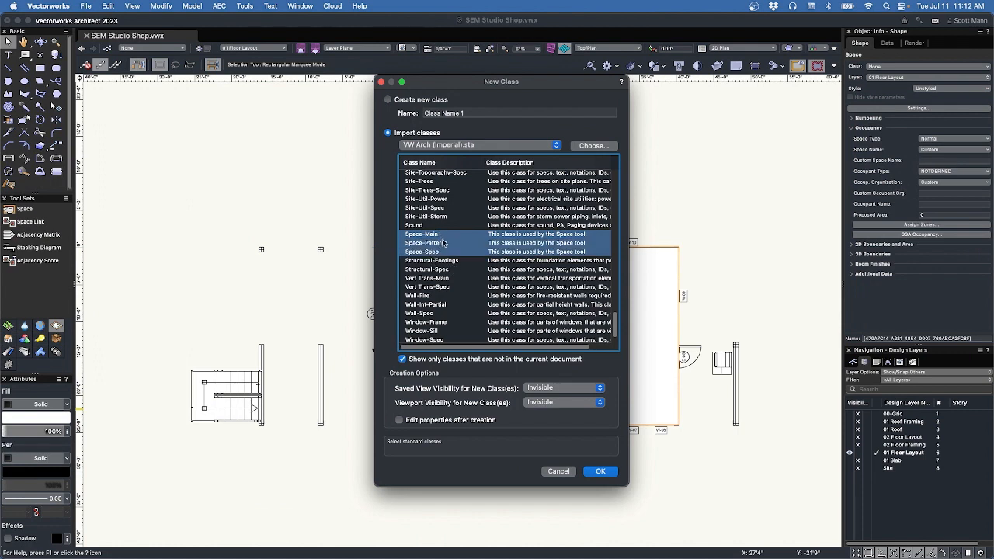
{"action": "left_click", "coordinate": [410, 103]}
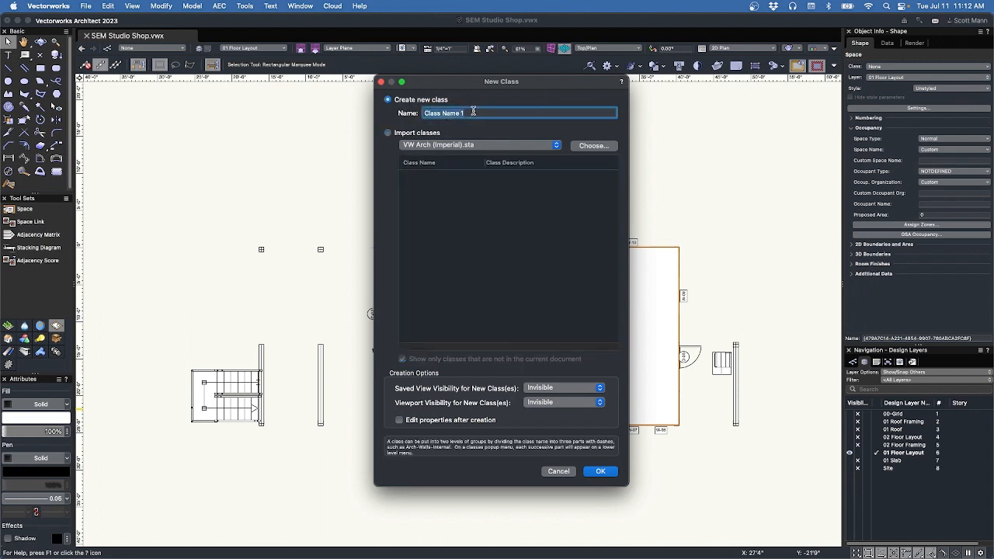
Create a class named Space-Building with Edit properties after creation ticked.
{"action": "type", "text": "Space-Building"}
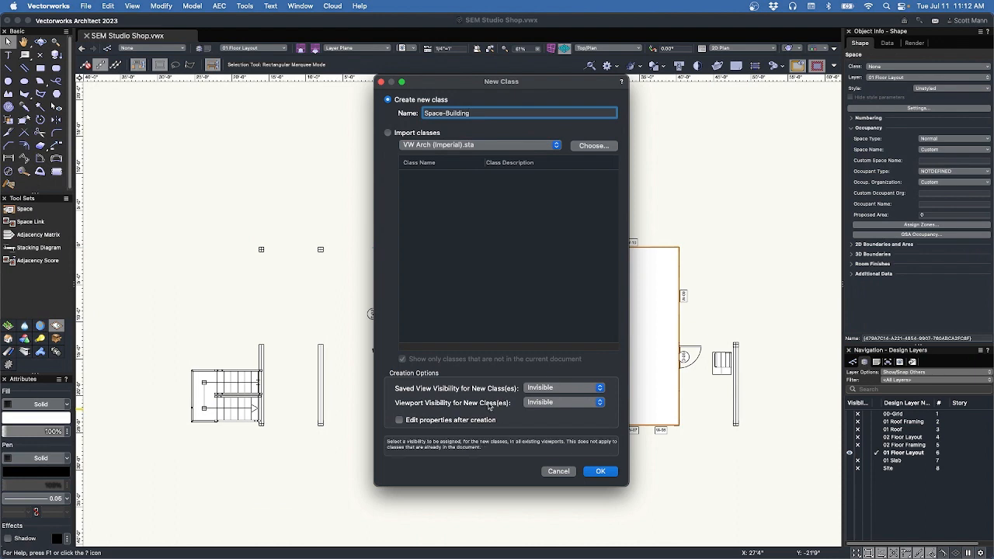
{"action": "left_click", "coordinate": [399, 420]}
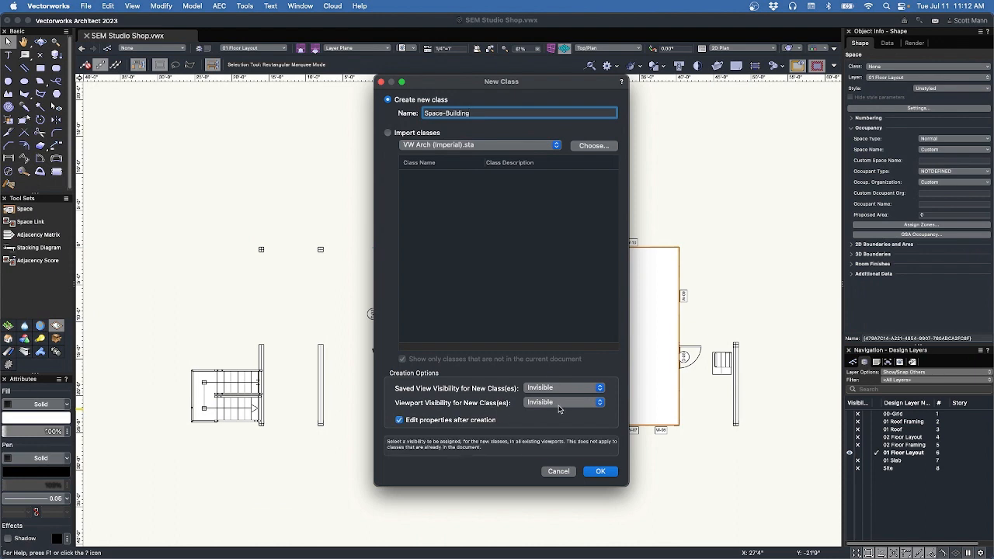
{"action": "left_click", "coordinate": [600, 471]}
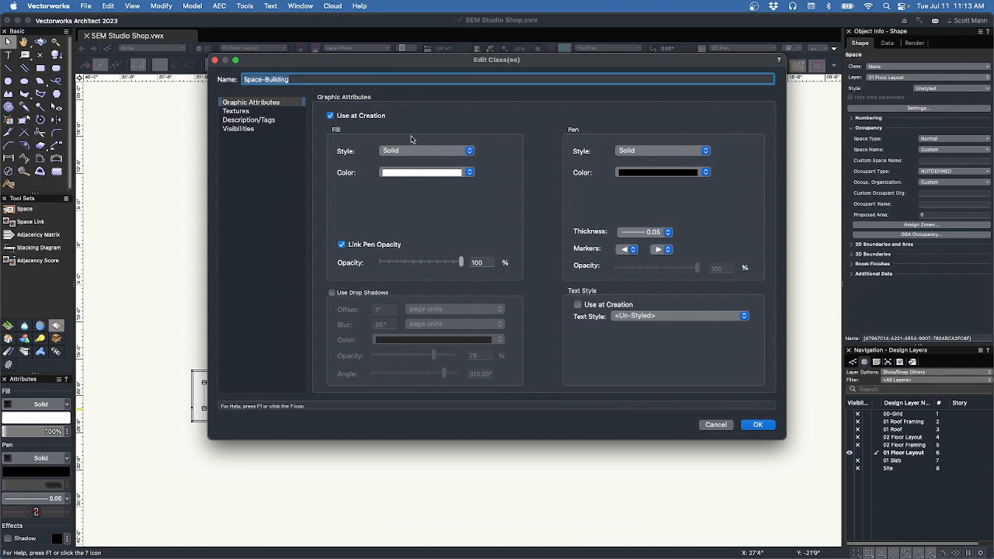
Give the Space-Building class a light grey fill at 50% opacity, unlinked from pen opacity.
{"action": "left_click", "coordinate": [425, 174]}
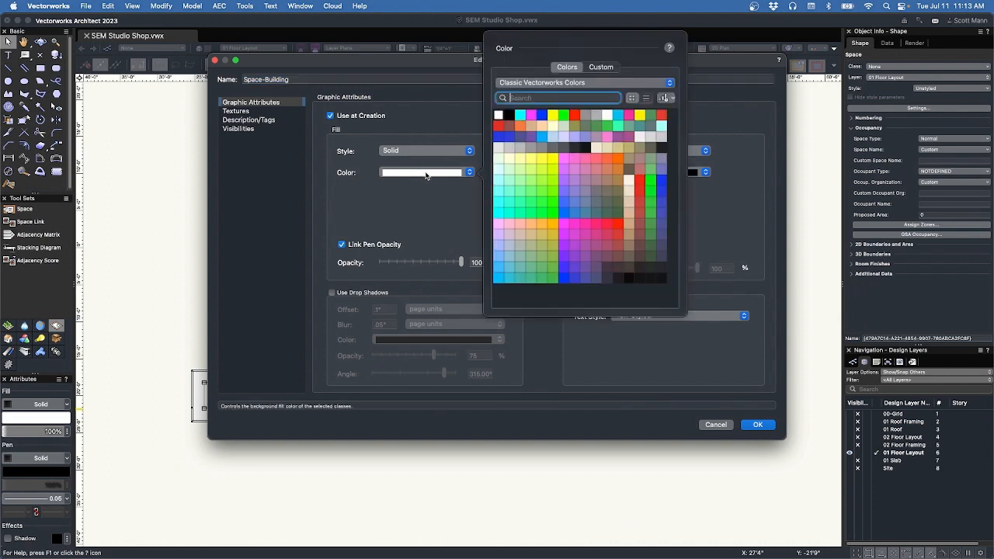
{"action": "left_click", "coordinate": [521, 148]}
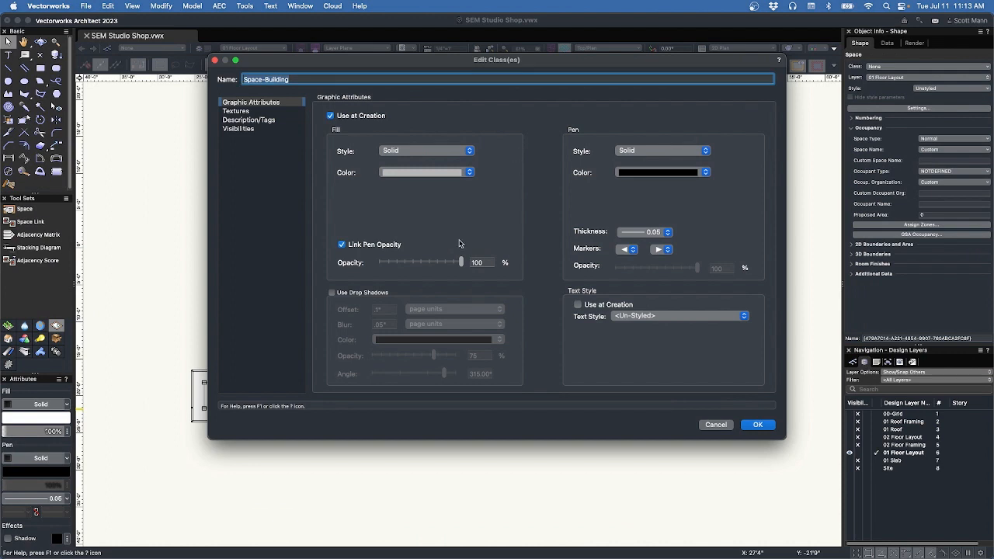
{"action": "left_click", "coordinate": [379, 243]}
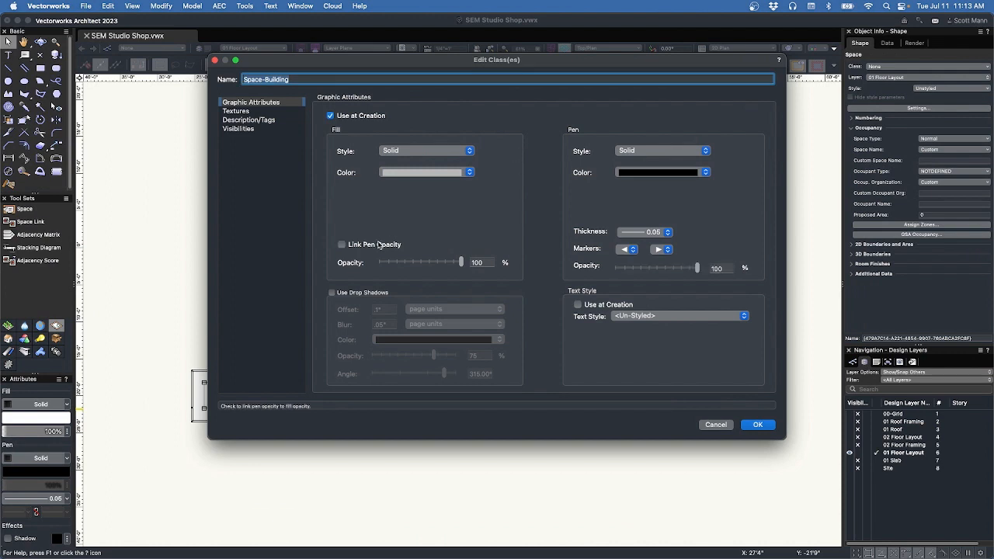
{"action": "left_click", "coordinate": [421, 261]}
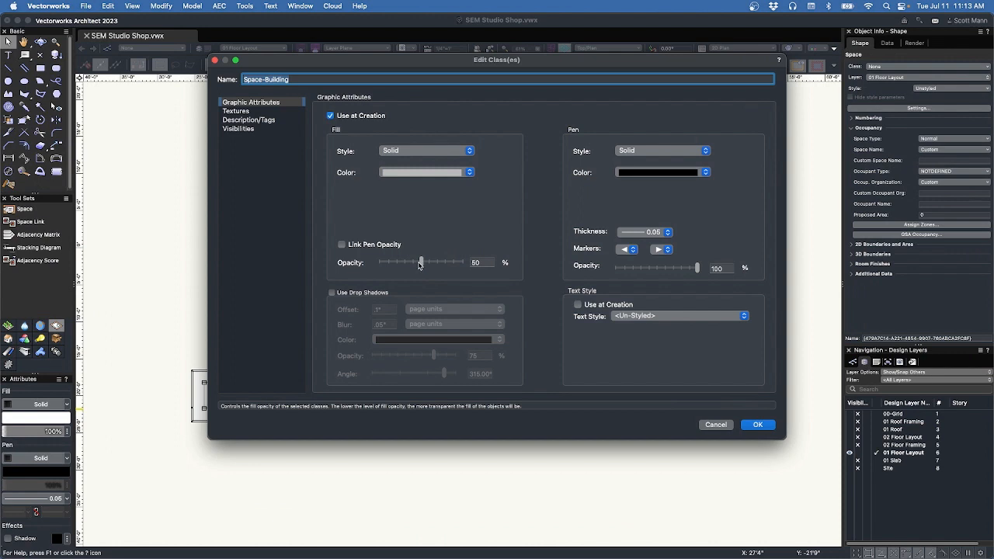
Set the class pen to the VW-02 Medium Dashed line type.
{"action": "left_click", "coordinate": [645, 153]}
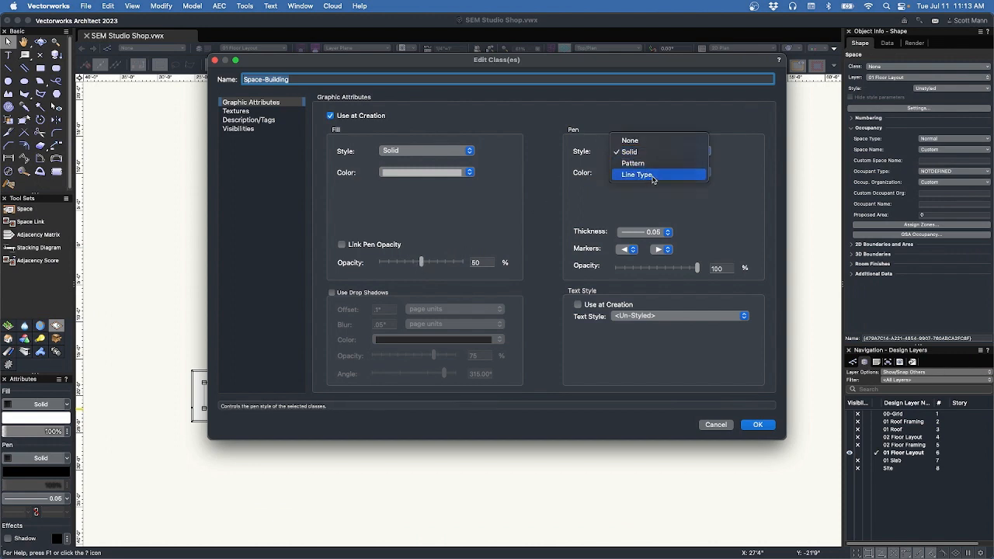
{"action": "left_click", "coordinate": [637, 175]}
{"action": "left_click", "coordinate": [656, 192]}
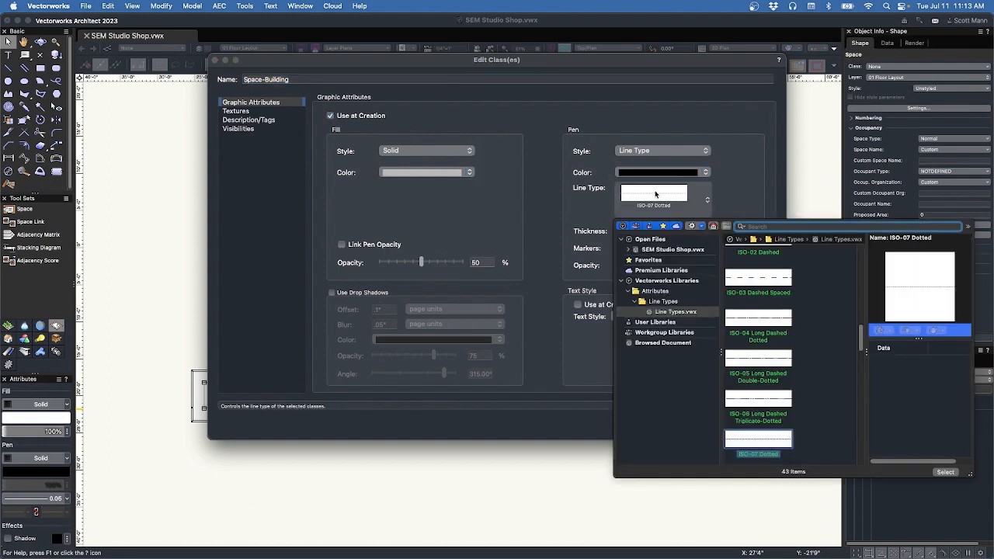
{"action": "type", "text": "dash"}
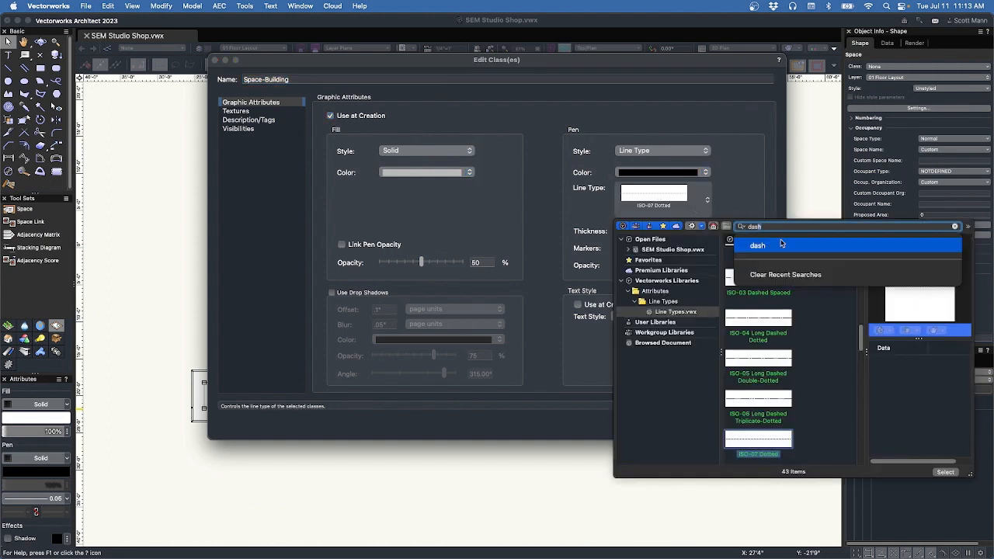
{"action": "left_click", "coordinate": [780, 245]}
{"action": "scroll", "coordinate": [777, 278], "scroll_direction": "up", "scroll_amount": 5}
{"action": "scroll", "coordinate": [775, 278], "scroll_direction": "up", "scroll_amount": 8}
{"action": "scroll", "coordinate": [775, 277], "scroll_direction": "up", "scroll_amount": 2}
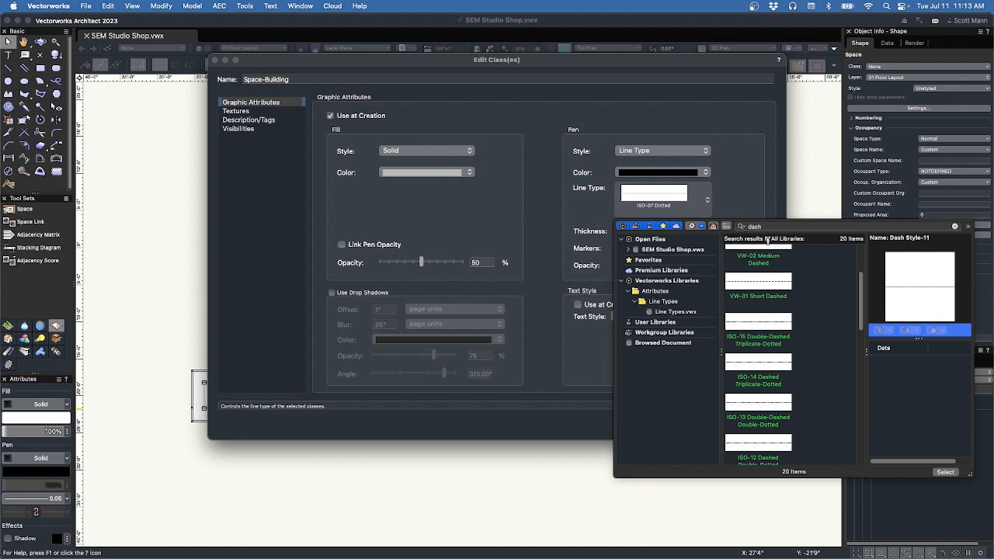
{"action": "left_click", "coordinate": [765, 254]}
{"action": "double_click", "coordinate": [764, 259]}
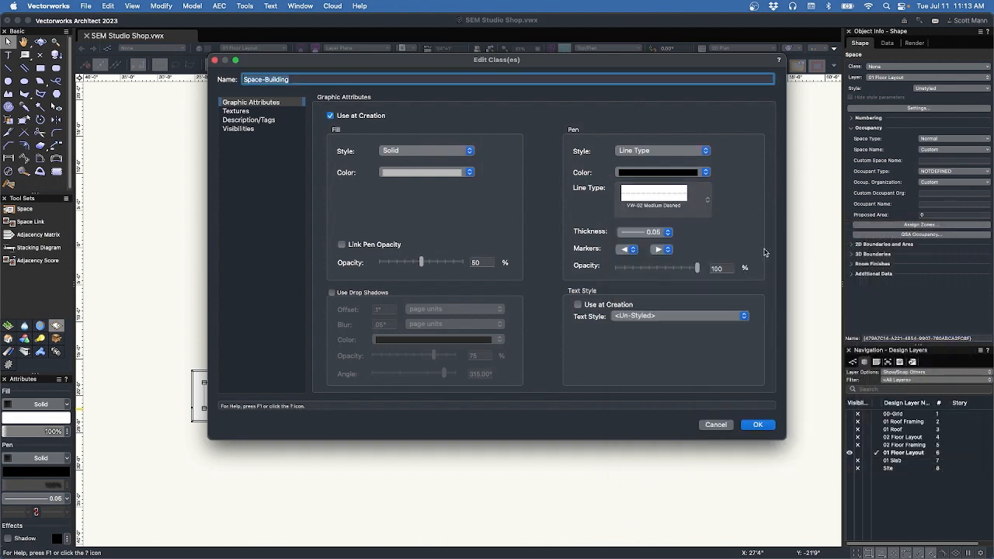
Make the class pen red with 0.50 thickness and save the class settings.
{"action": "left_click", "coordinate": [655, 172]}
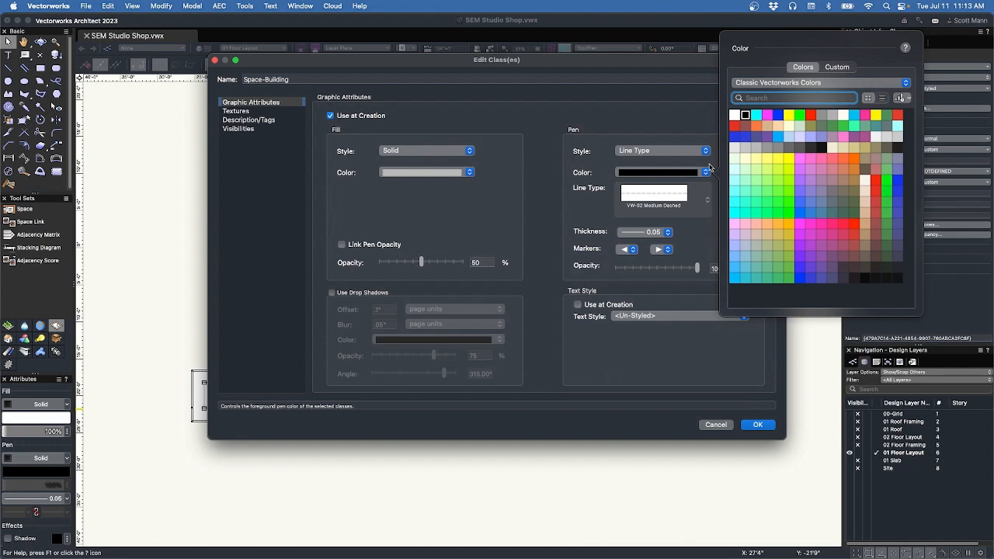
{"action": "left_click", "coordinate": [734, 126]}
{"action": "left_click", "coordinate": [652, 232]}
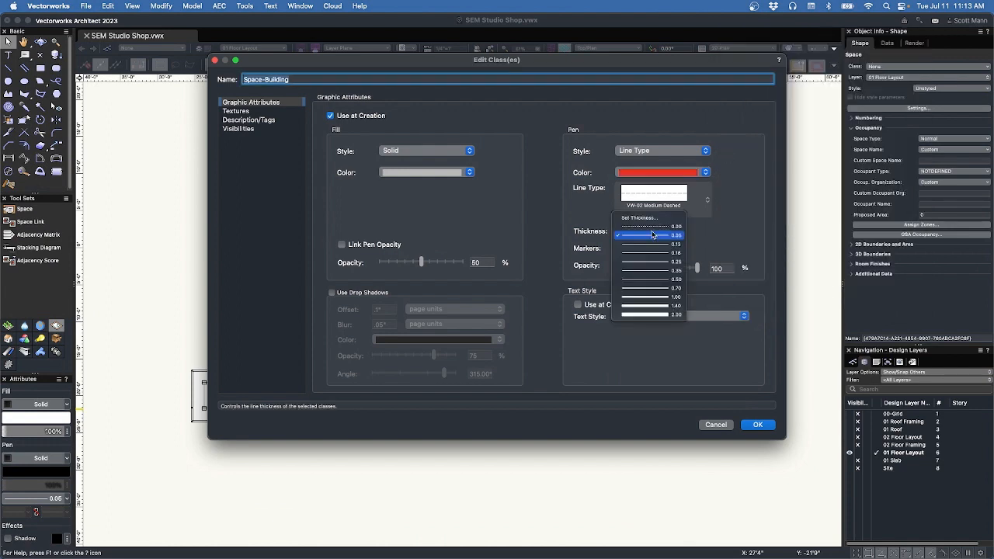
{"action": "left_click", "coordinate": [656, 280]}
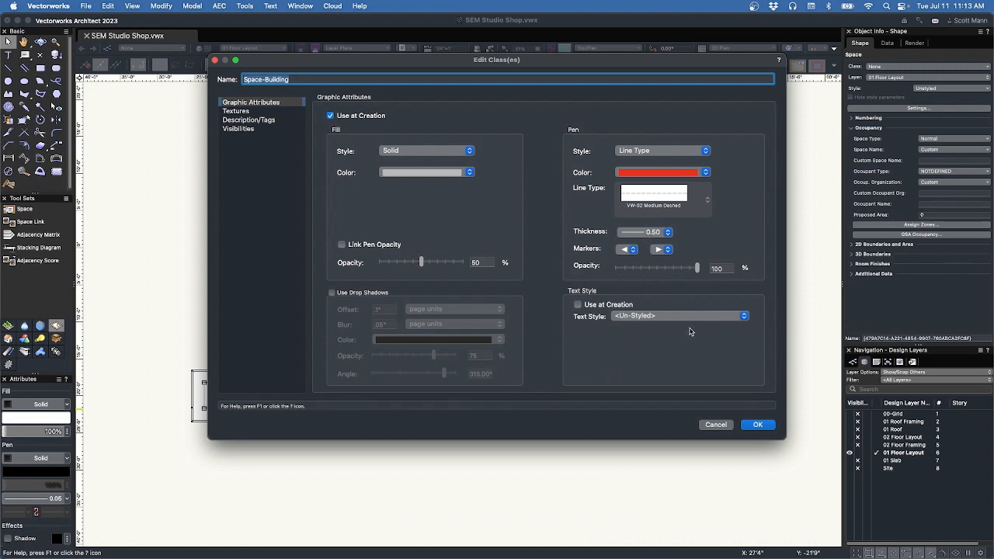
{"action": "left_click", "coordinate": [262, 113]}
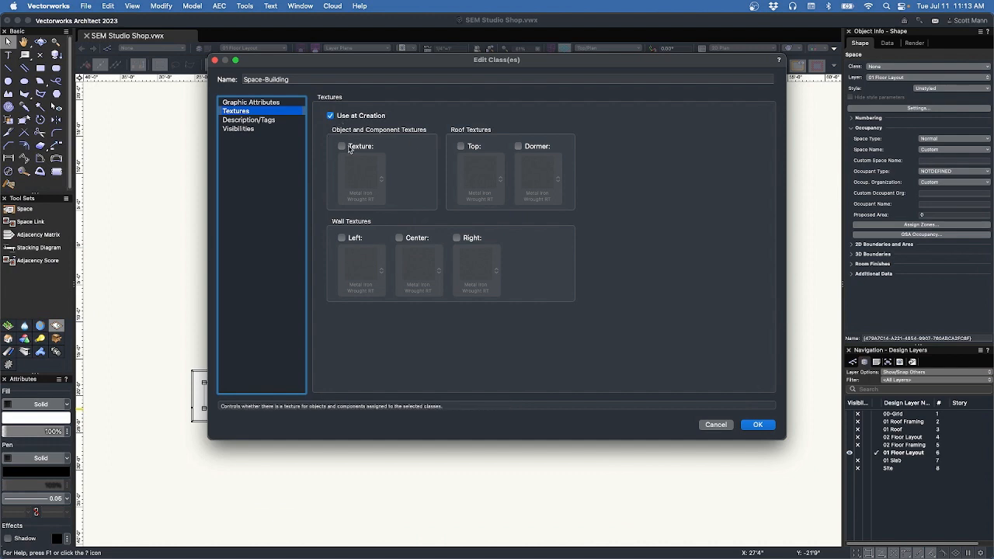
{"action": "left_click", "coordinate": [759, 425]}
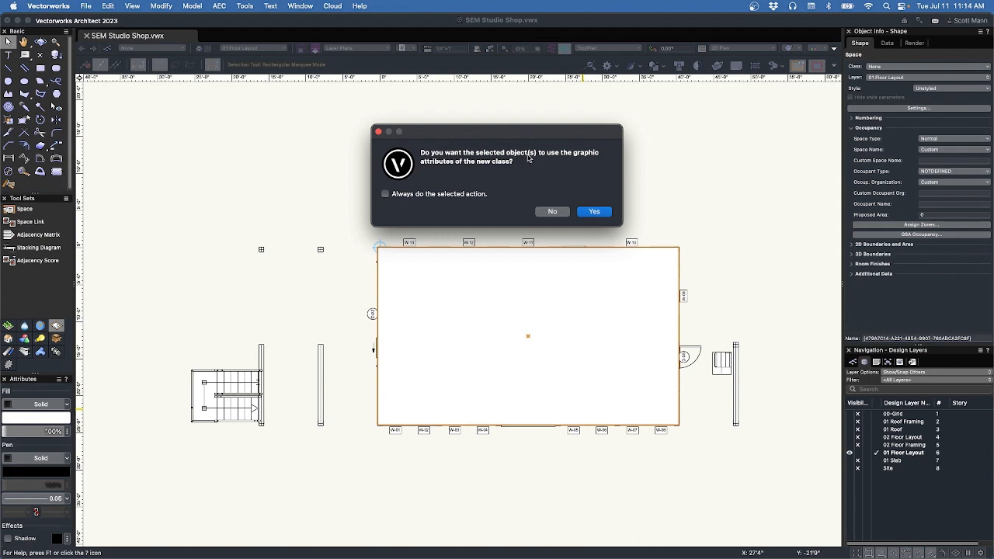
Apply the class attributes to the building space and switch it to use class fill opacity.
{"action": "left_click", "coordinate": [595, 212]}
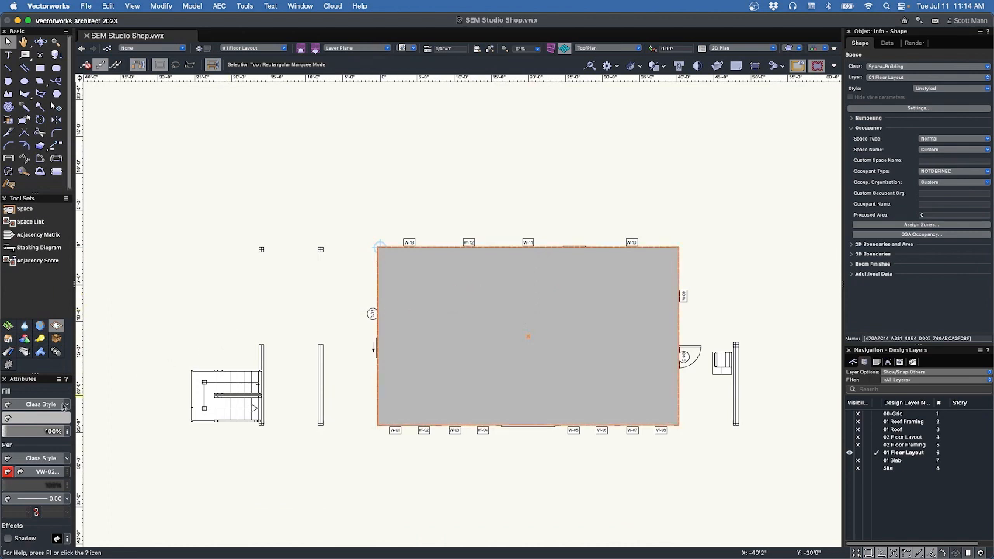
{"action": "left_click", "coordinate": [68, 432]}
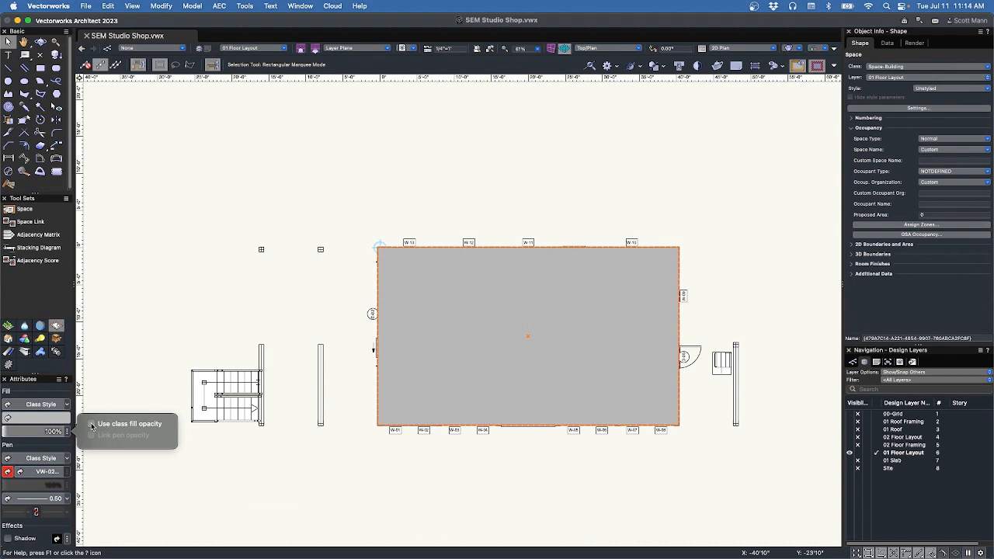
{"action": "left_click", "coordinate": [92, 424]}
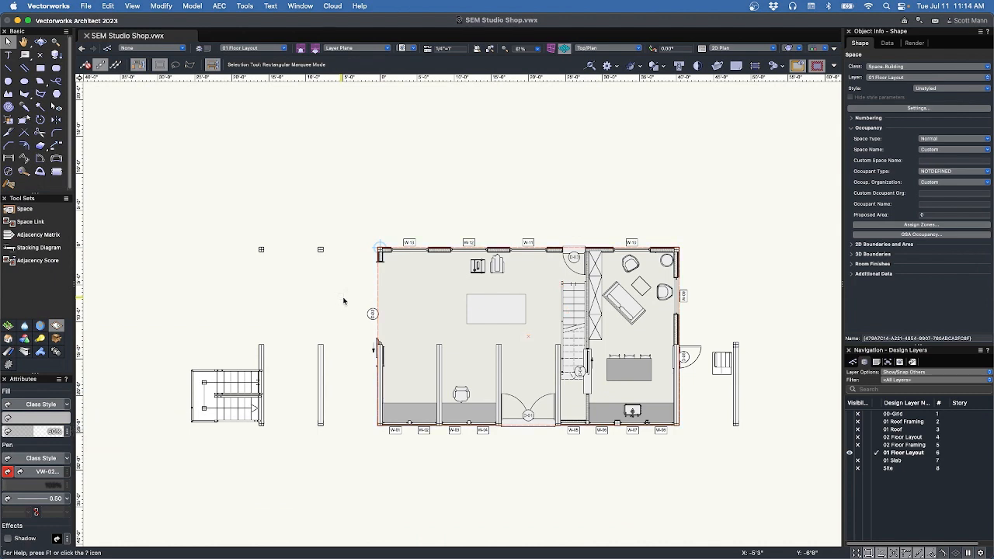
{"action": "left_click", "coordinate": [340, 300]}
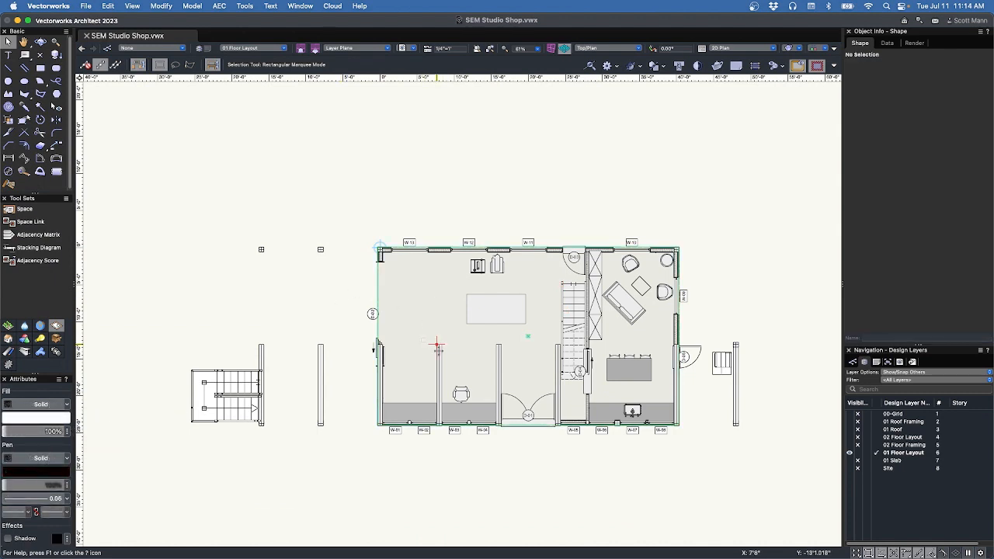
{"action": "left_click", "coordinate": [476, 307]}
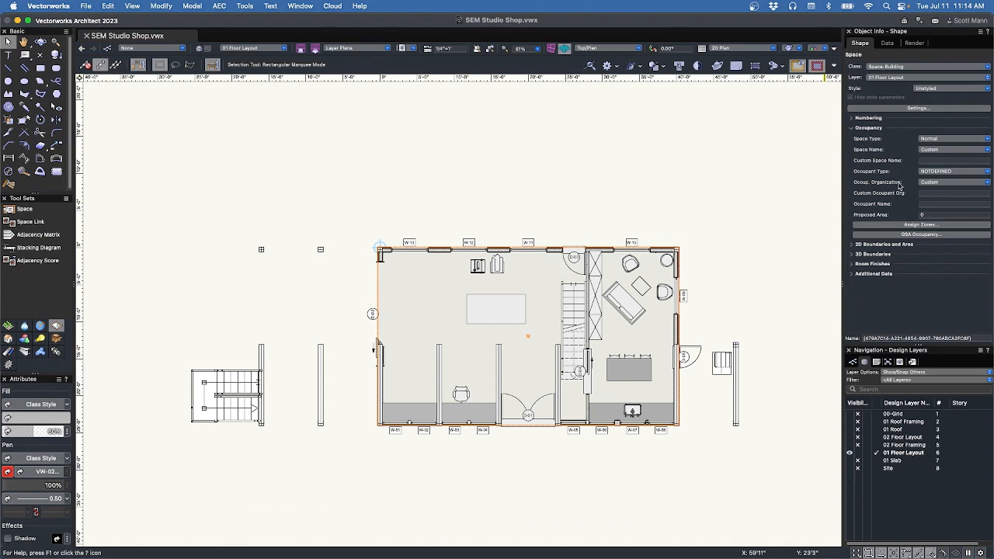
Enter BUILDING FOOTPRINT as the space's Custom Space Name in Object Info.
{"action": "left_click", "coordinate": [926, 159]}
{"action": "type", "text": "BUILDING FOOTPR"}
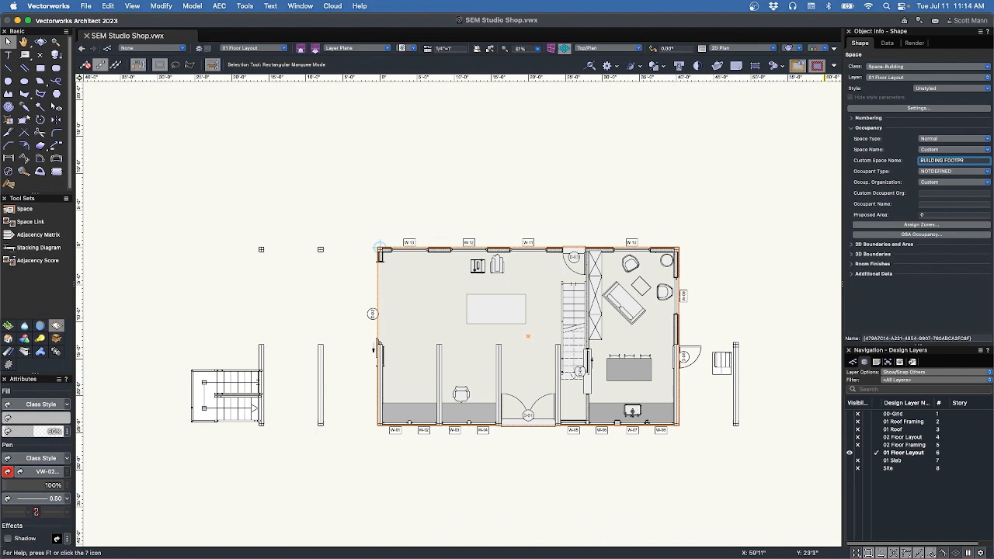
{"action": "key", "text": "Return"}
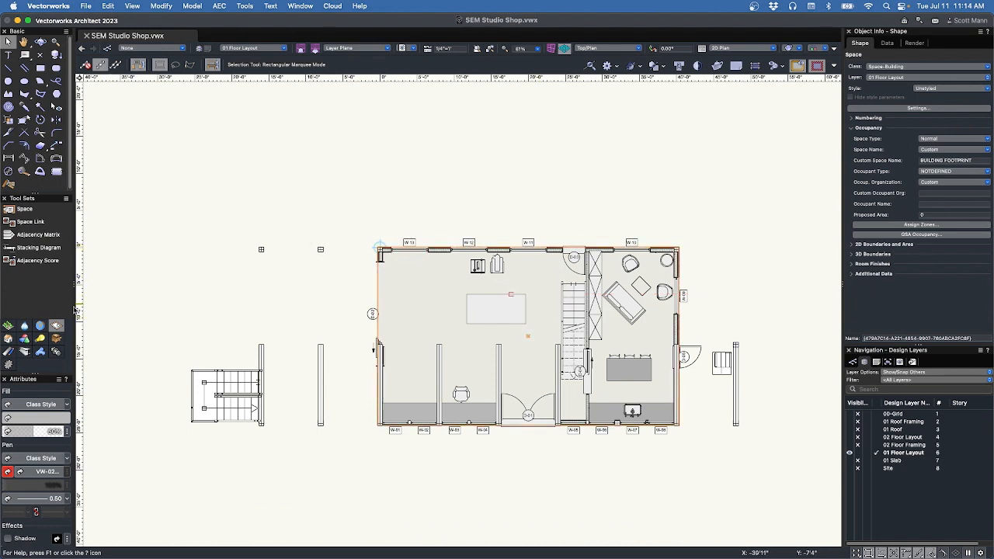
Place a Space Tag-Residential data tag on the building space with the Data Tag tool.
{"action": "left_click", "coordinate": [8, 353]}
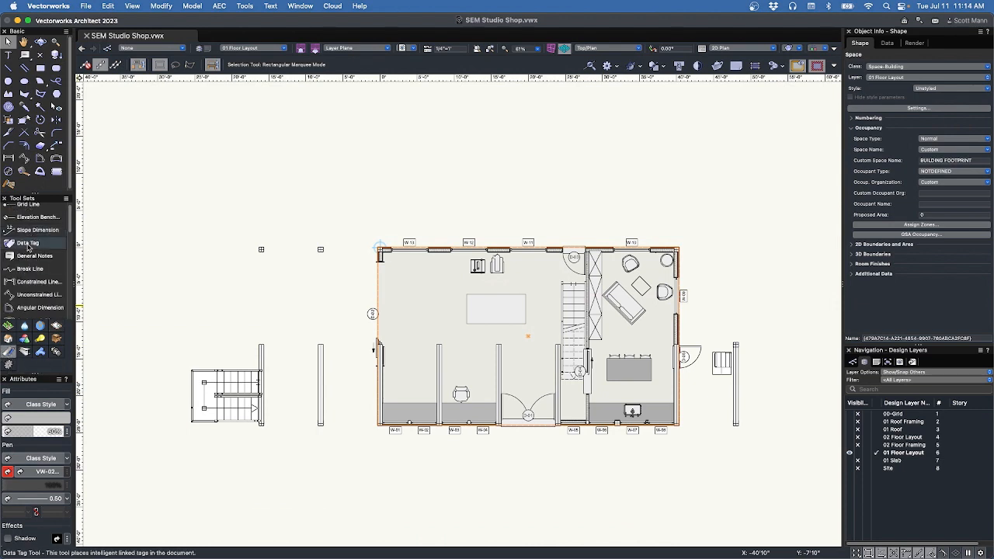
{"action": "left_click", "coordinate": [28, 247]}
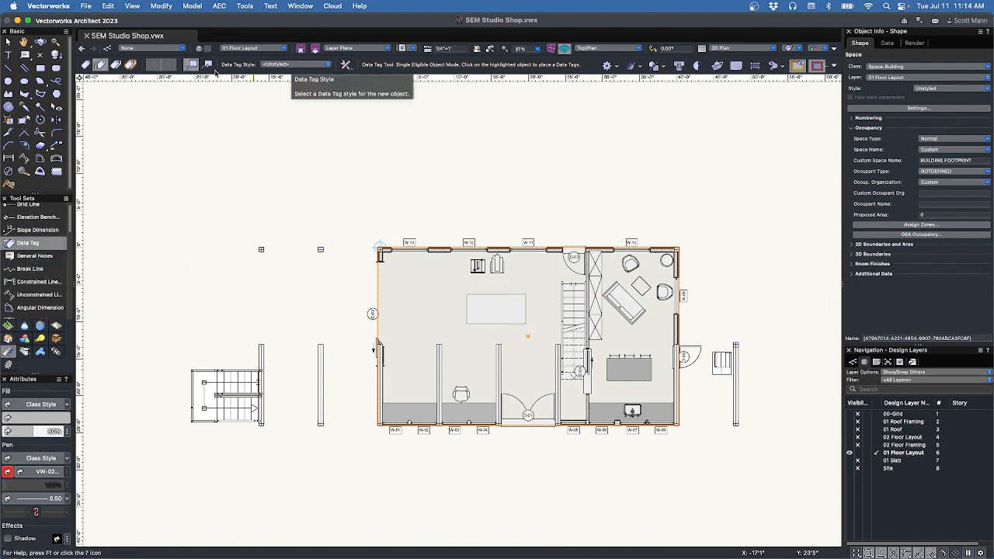
{"action": "left_click", "coordinate": [282, 64]}
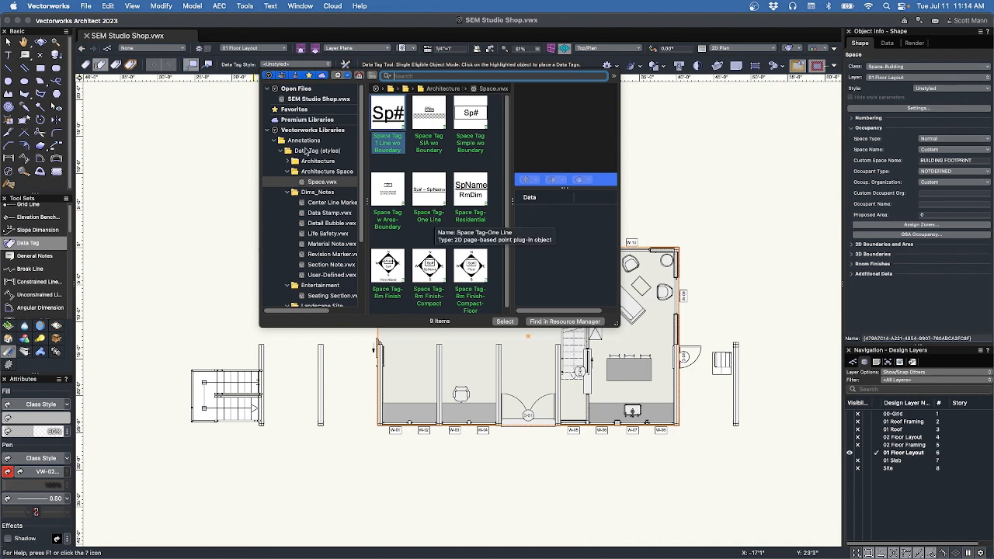
{"action": "left_click", "coordinate": [471, 195]}
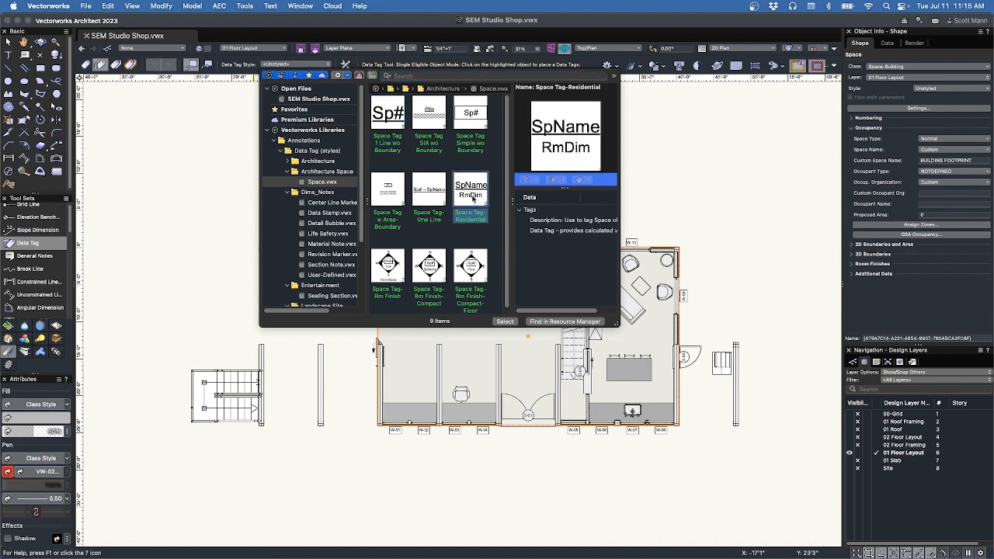
{"action": "double_click", "coordinate": [471, 196]}
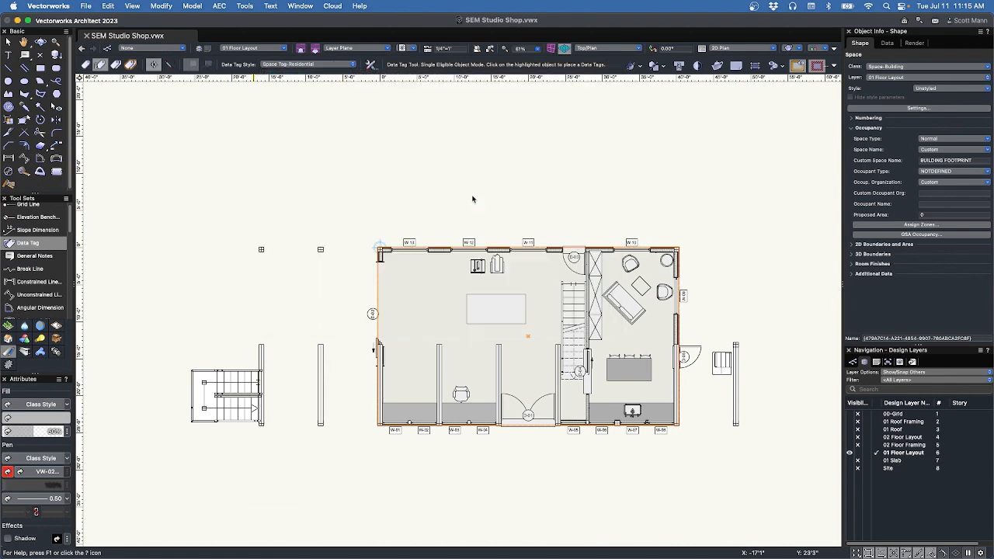
{"action": "left_click", "coordinate": [527, 336]}
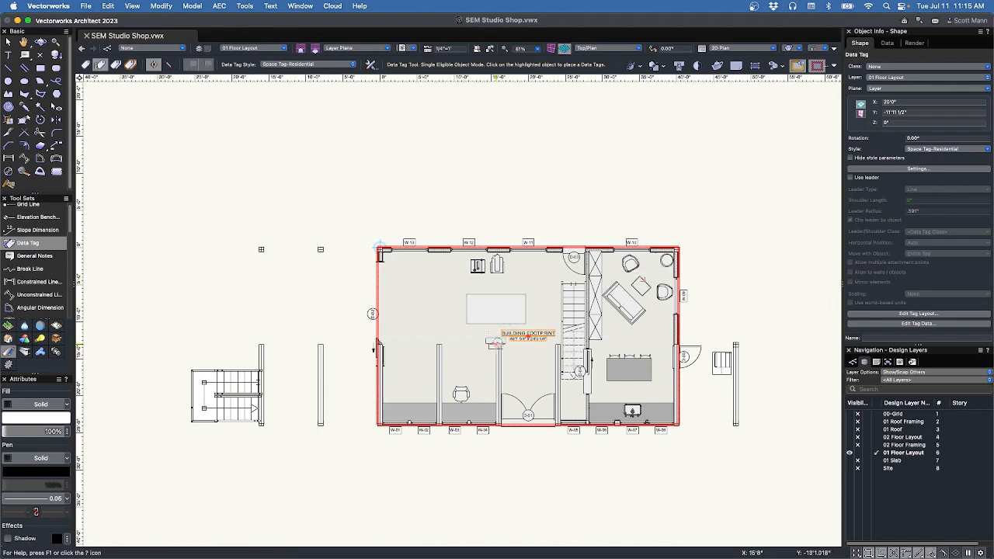
{"action": "scroll", "coordinate": [536, 340], "scroll_direction": "up", "scroll_amount": 5}
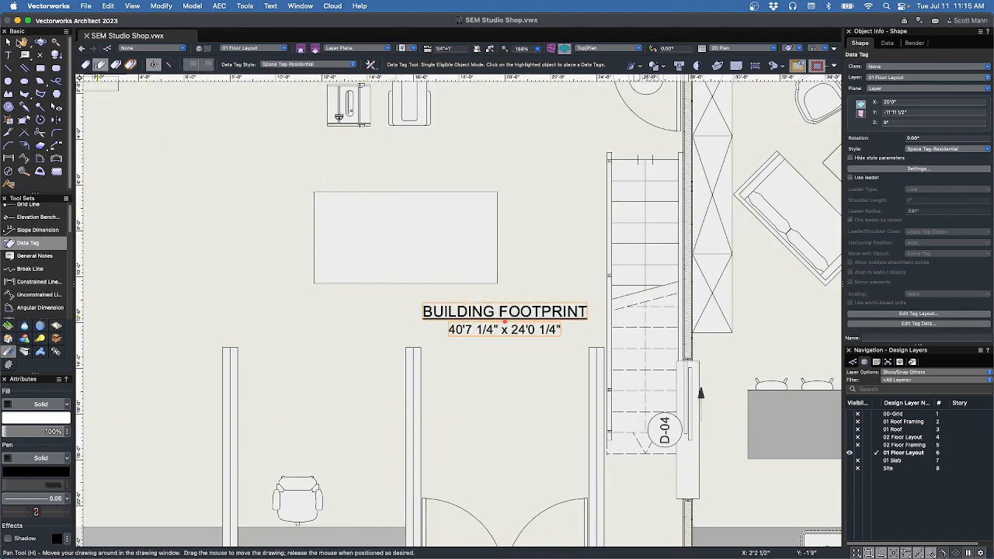
Select the BUILDING FOOTPRINT data tag and choose Convert to Unstyled from Object Info's Style menu.
{"action": "key", "text": "x"}
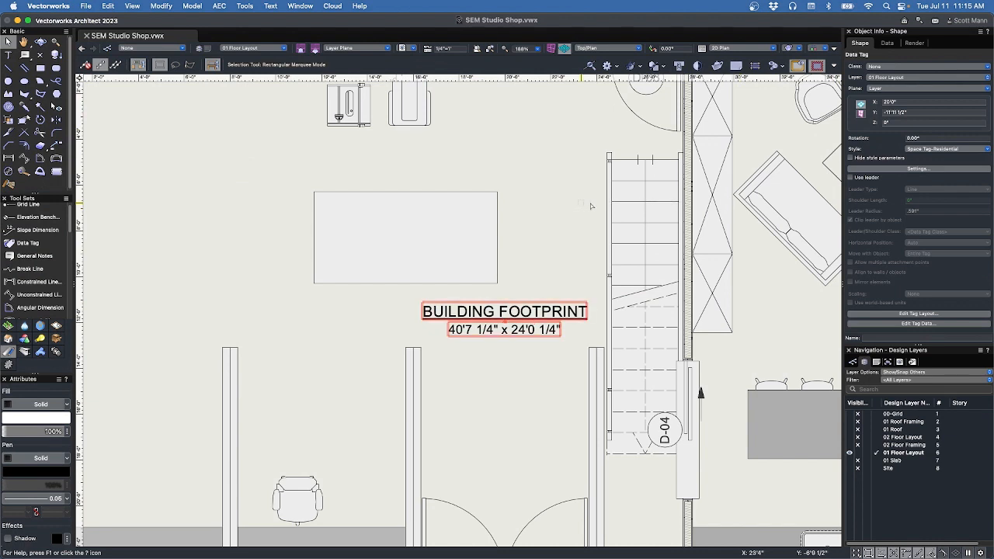
{"action": "left_click_drag", "start_coordinate": [976, 160], "coordinate": [903, 164]}
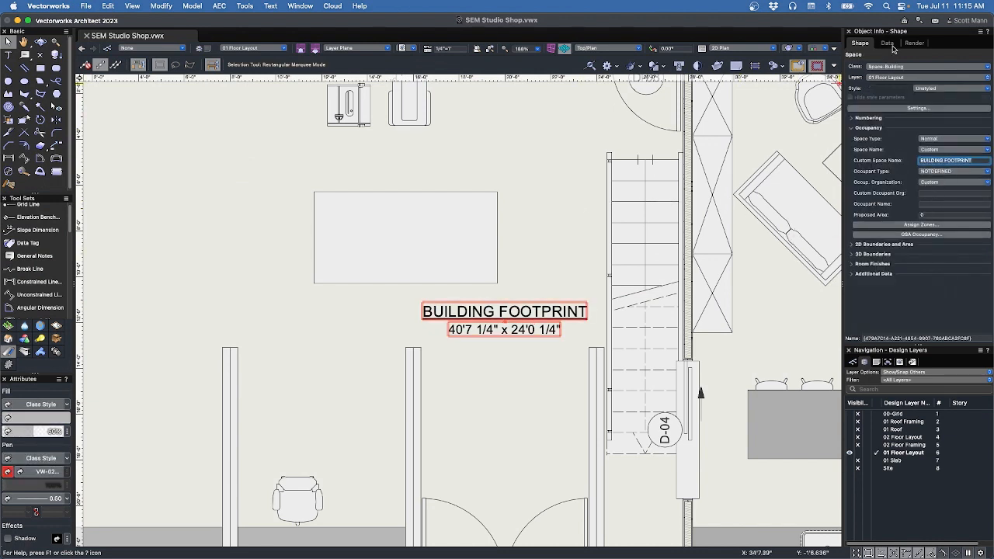
{"action": "left_click", "coordinate": [531, 317]}
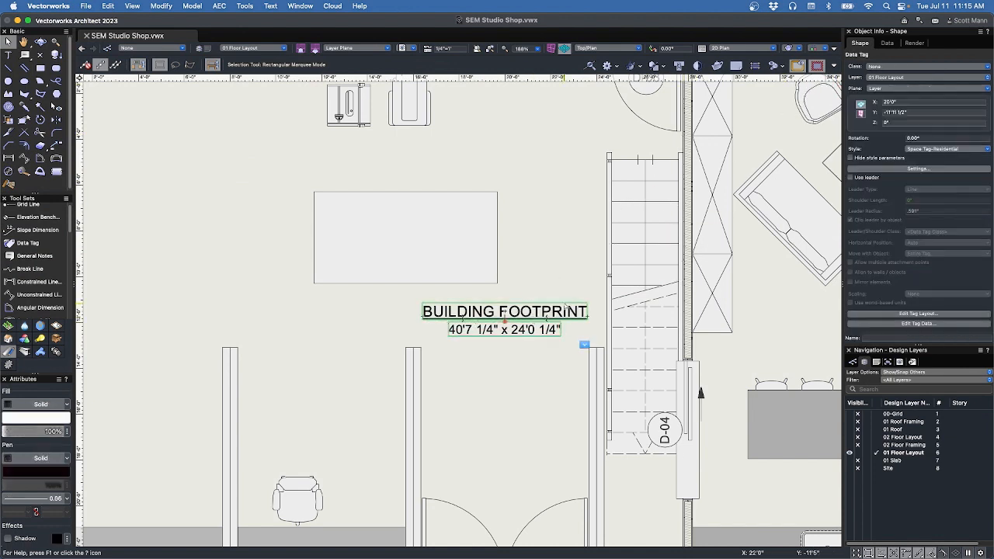
{"action": "left_click", "coordinate": [925, 149]}
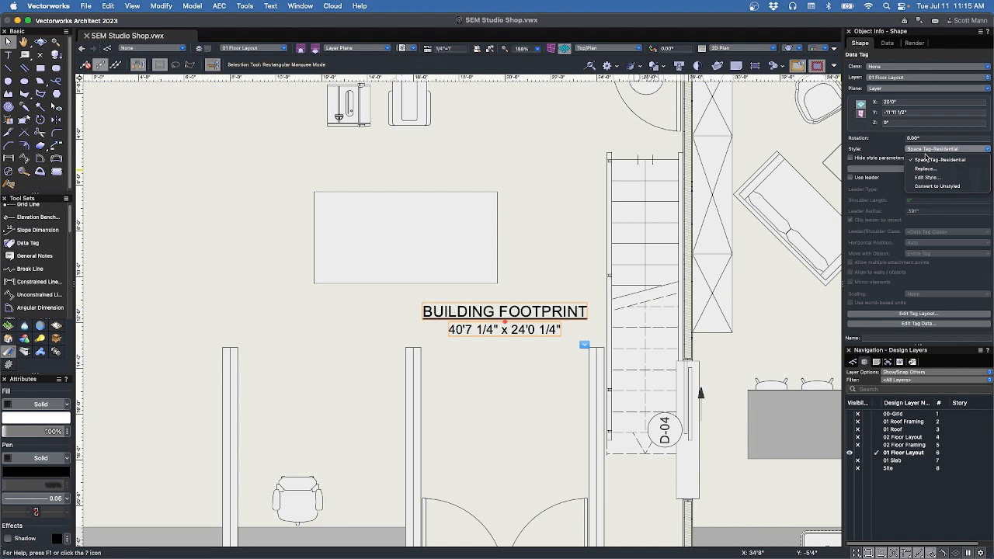
{"action": "left_click", "coordinate": [931, 187]}
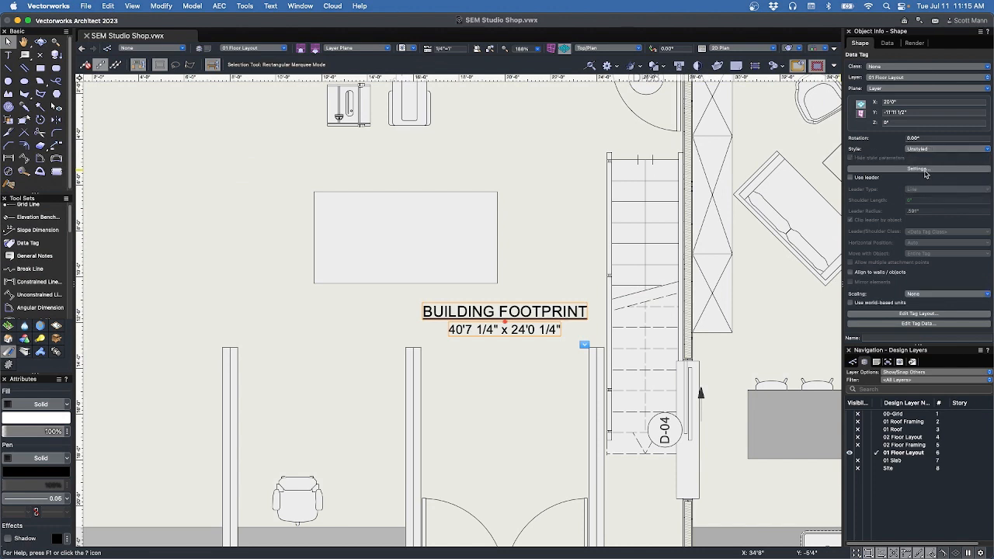
Review the data tag's Leader and Display settings, then enter Edit Tag Layout.
{"action": "left_click", "coordinate": [925, 169]}
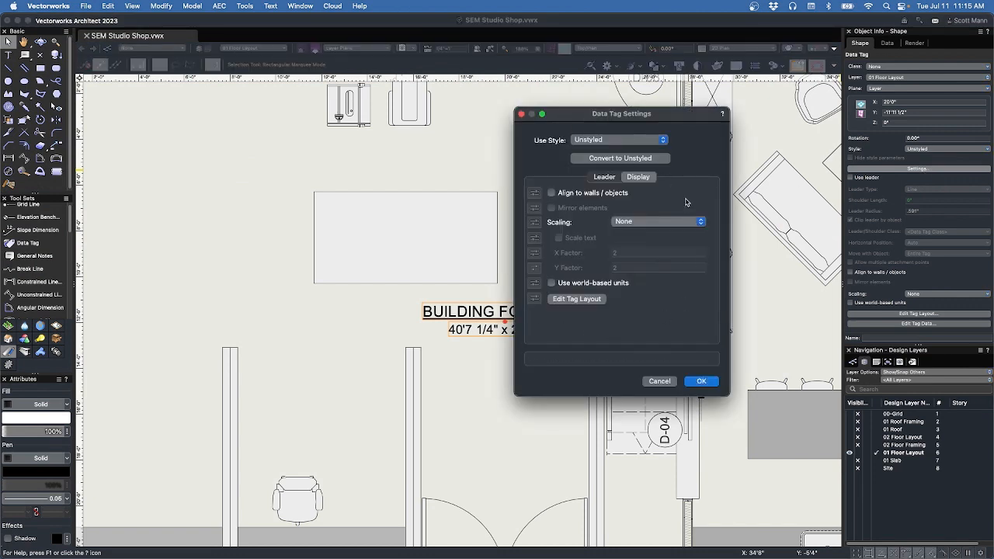
{"action": "left_click", "coordinate": [605, 177]}
{"action": "left_click", "coordinate": [634, 178]}
{"action": "left_click", "coordinate": [610, 179]}
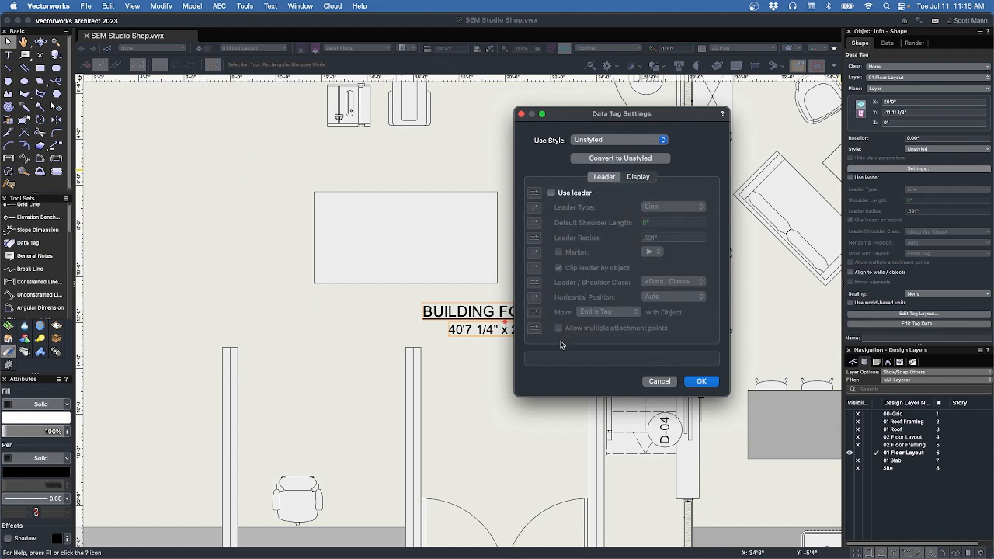
{"action": "left_click", "coordinate": [639, 178]}
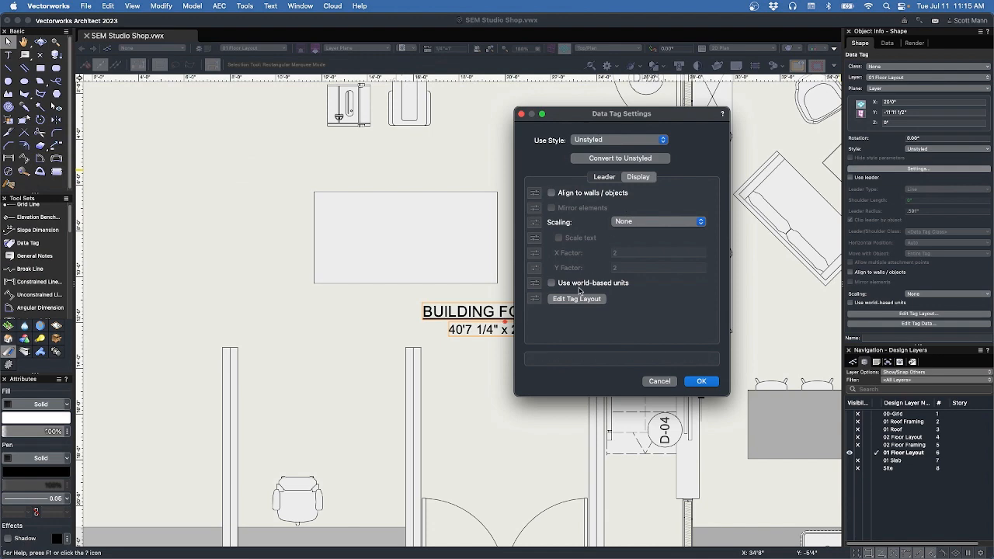
{"action": "left_click", "coordinate": [577, 299]}
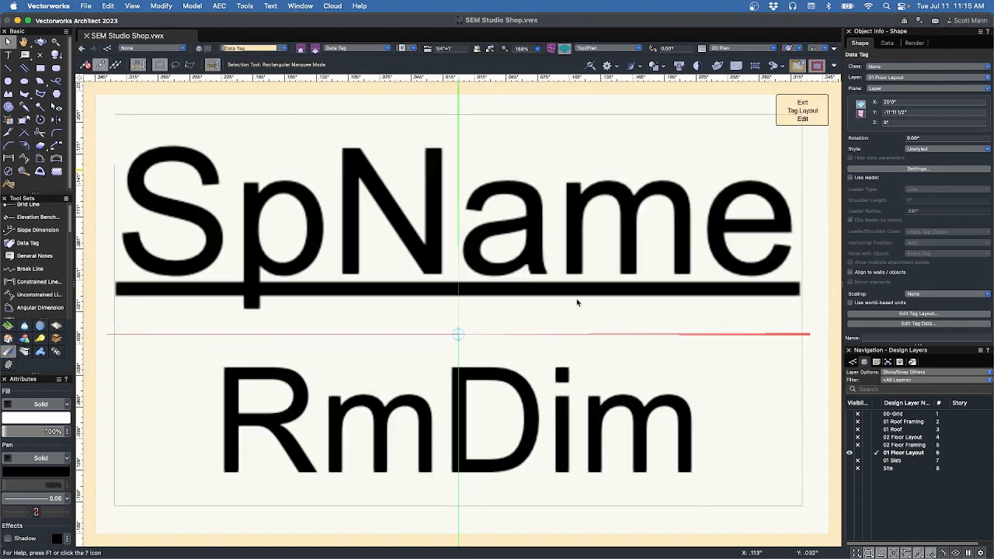
Set the SpName tag field text to 18 pt.
{"action": "left_click", "coordinate": [487, 230]}
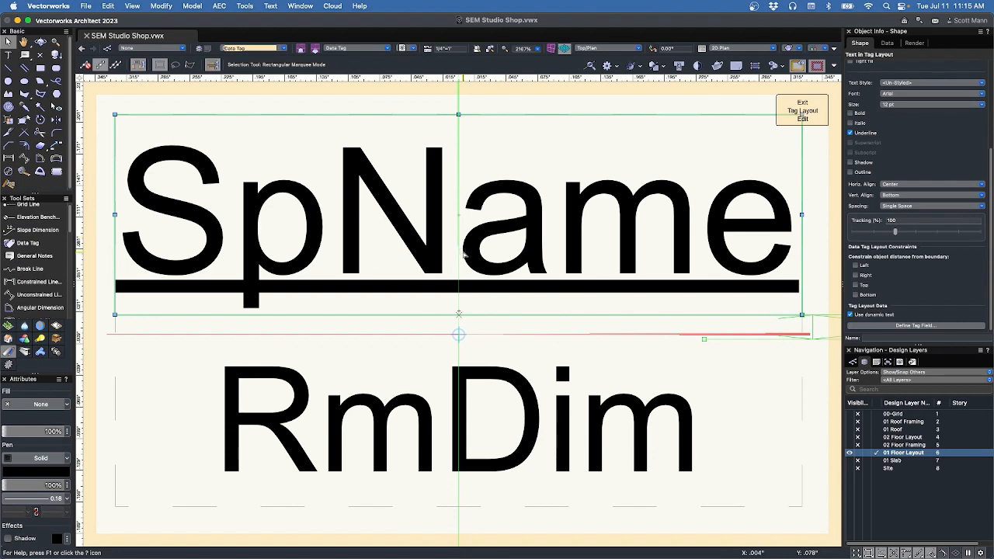
{"action": "scroll", "coordinate": [464, 254], "scroll_direction": "down", "scroll_amount": 5}
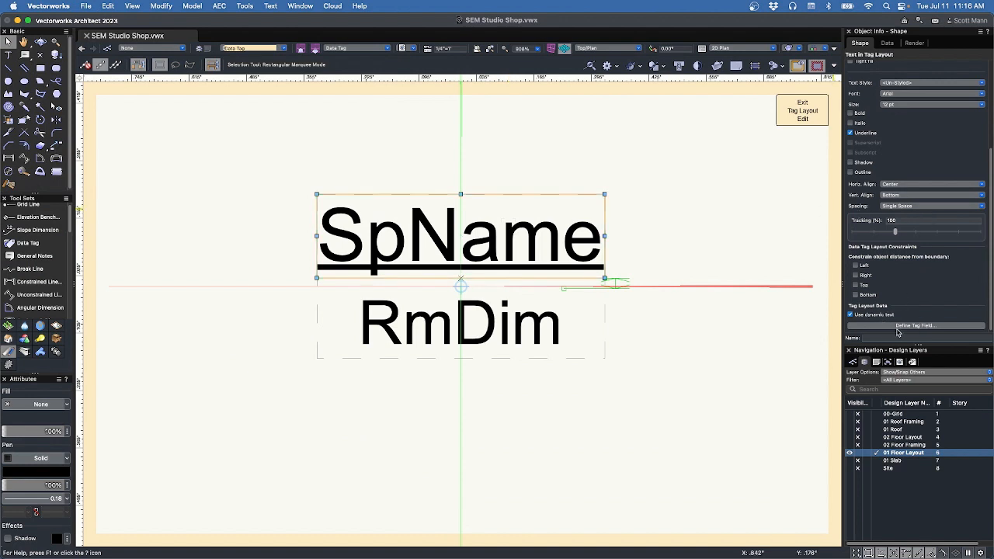
{"action": "scroll", "coordinate": [893, 194], "scroll_direction": "up", "scroll_amount": 5}
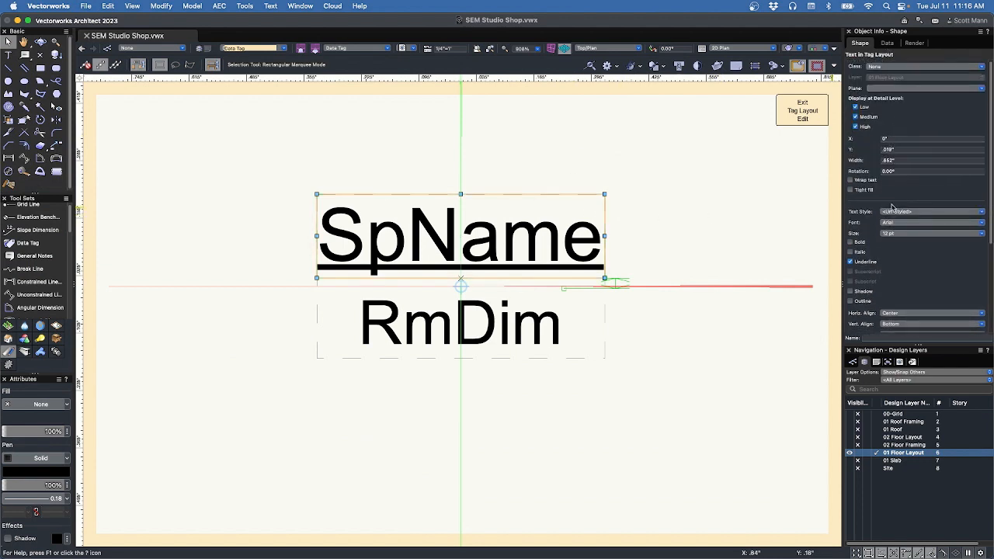
{"action": "left_click", "coordinate": [898, 234]}
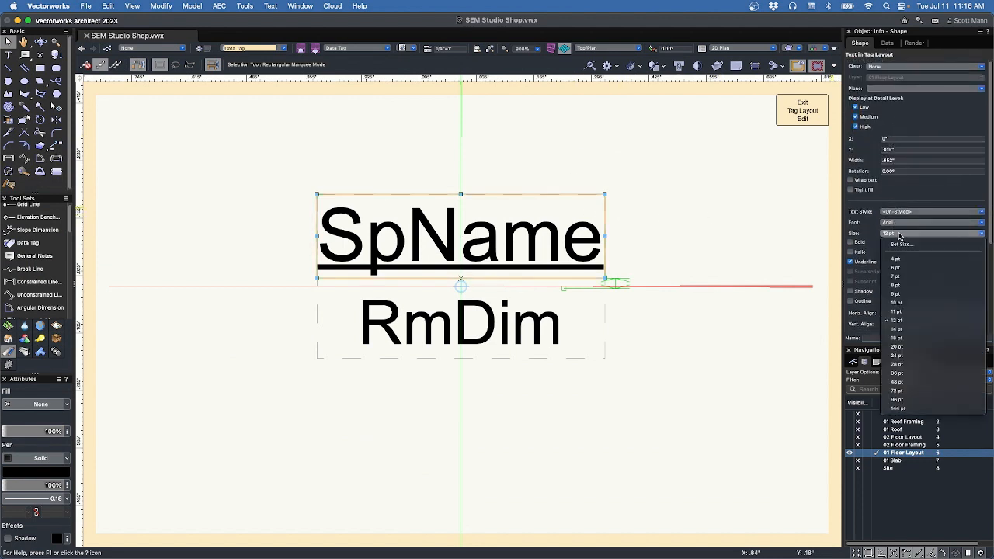
{"action": "left_click", "coordinate": [906, 340]}
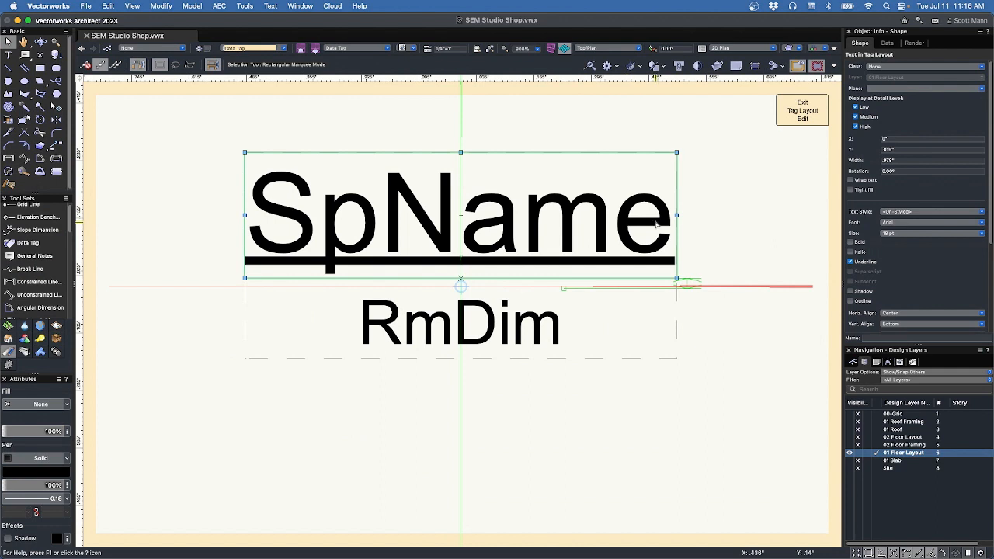
Make the RmDim field 12 pt text and open its Define Tag Field definition.
{"action": "left_click", "coordinate": [537, 325]}
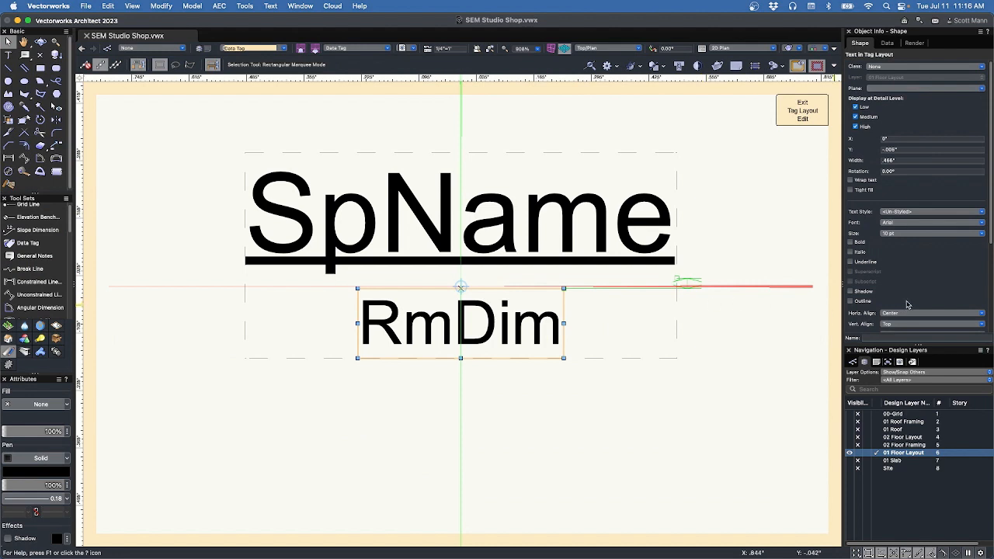
{"action": "left_click", "coordinate": [898, 235]}
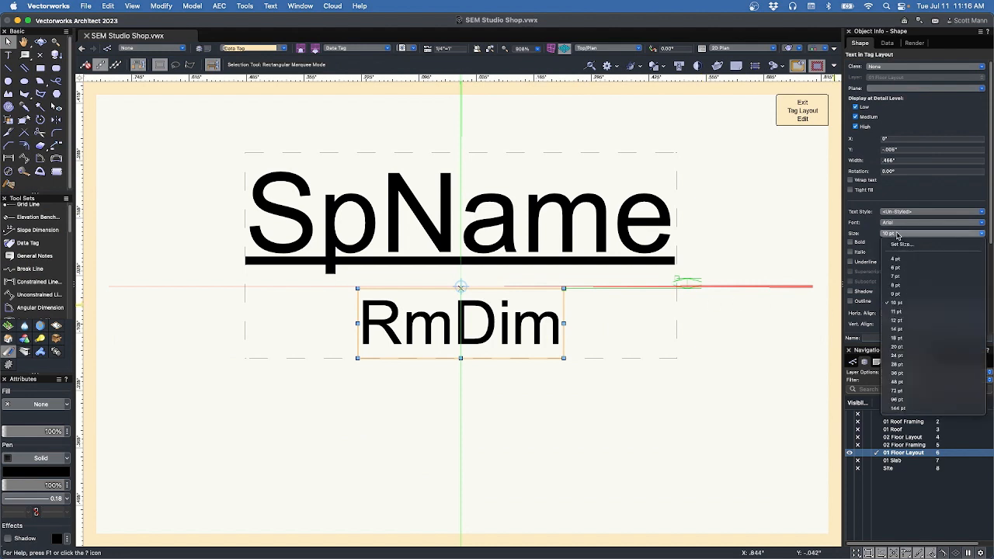
{"action": "left_click", "coordinate": [899, 321]}
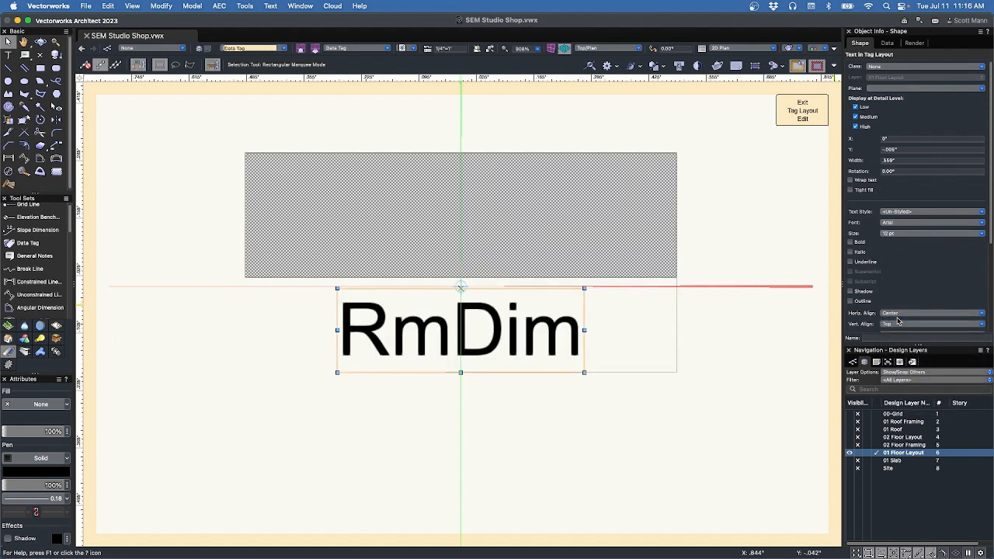
{"action": "scroll", "coordinate": [899, 310], "scroll_direction": "down", "scroll_amount": 5}
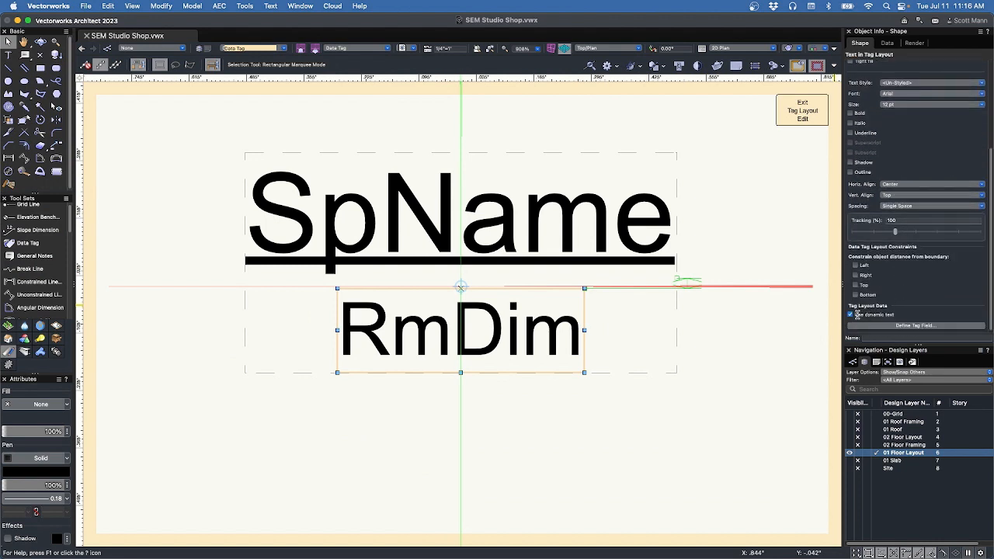
{"action": "left_click", "coordinate": [904, 327]}
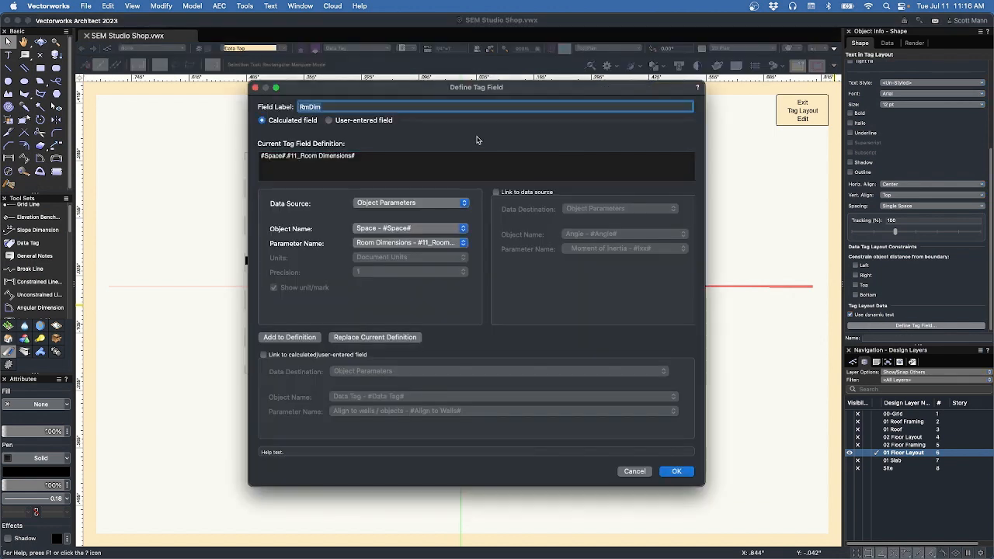
Rename the tag field label to Area.
{"action": "key", "text": "BackSpace"}
{"action": "type", "text": "Area"}
{"action": "mouse_move", "coordinate": [368, 87]}
{"action": "left_mouse_down"}
{"action": "mouse_move", "coordinate": [550, 117]}
{"action": "mouse_move", "coordinate": [361, 97]}
{"action": "left_mouse_up"}
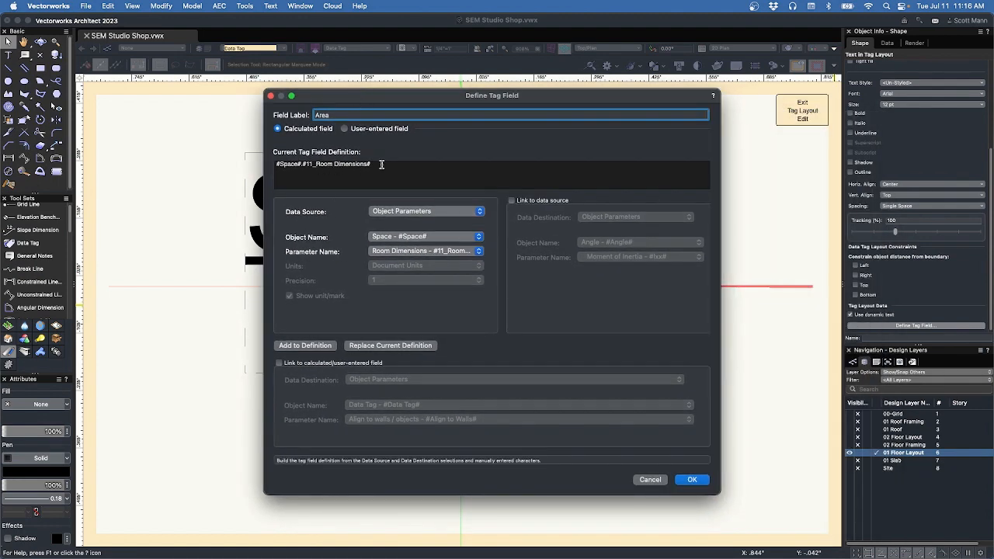
Replace the field definition with the Area (#EnergyArea#) parameter at precision 1.
{"action": "left_click_drag", "start_coordinate": [386, 172], "coordinate": [250, 160]}
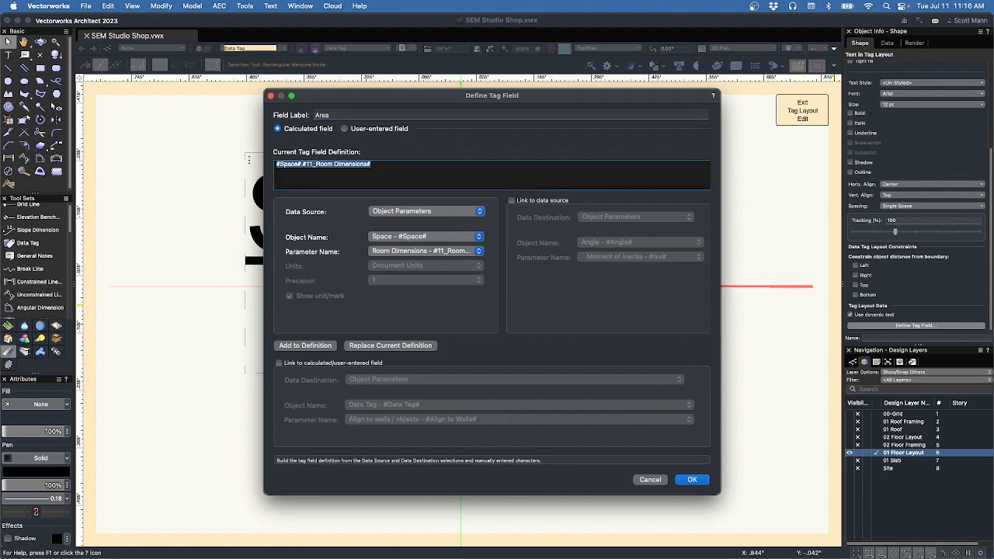
{"action": "left_click", "coordinate": [409, 252]}
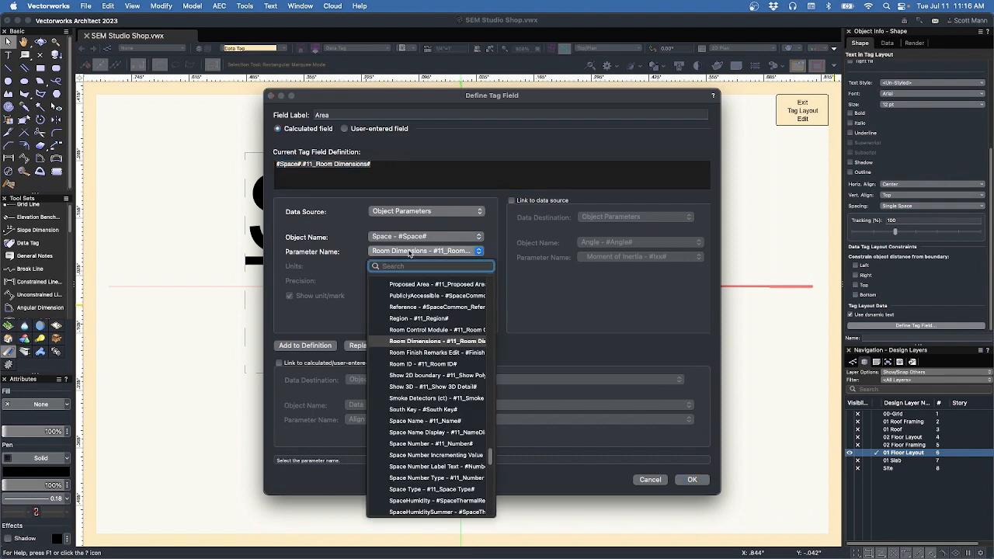
{"action": "type", "text": "area"}
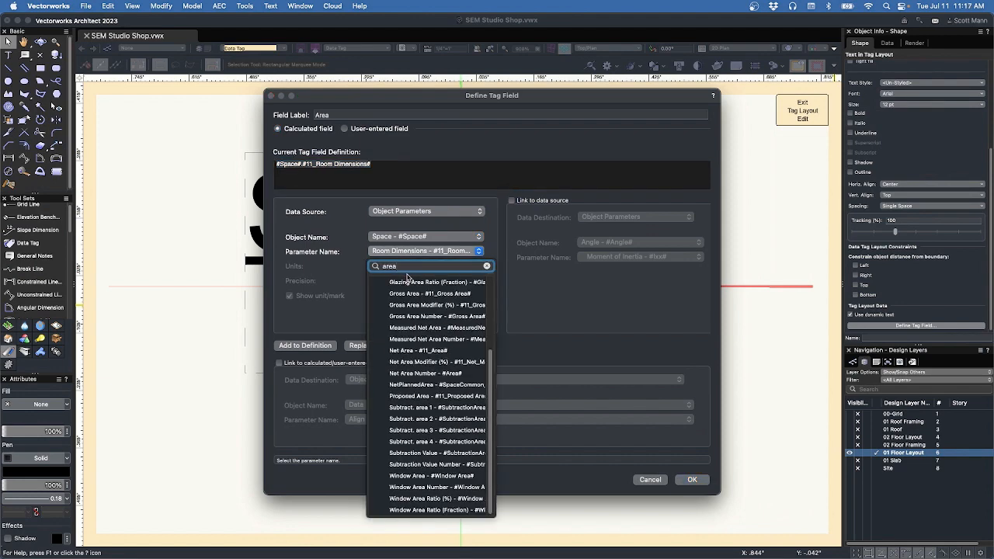
{"action": "scroll", "coordinate": [410, 324], "scroll_direction": "up", "scroll_amount": 5}
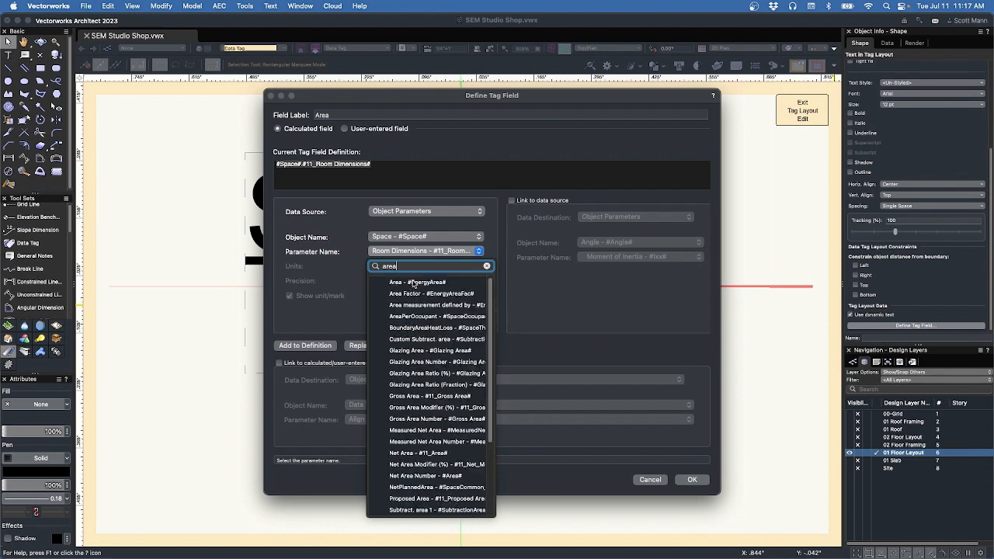
{"action": "left_click", "coordinate": [414, 283]}
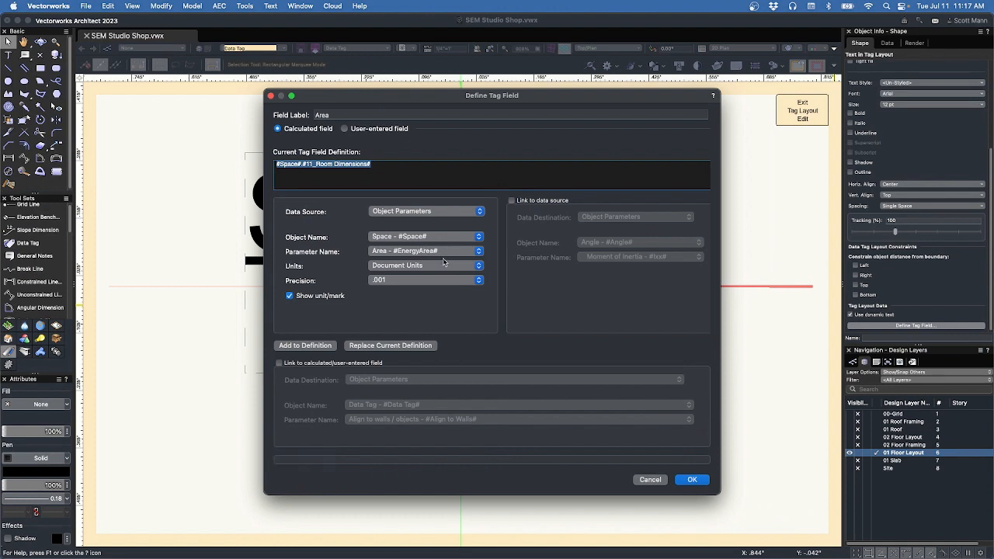
{"action": "left_click", "coordinate": [405, 281]}
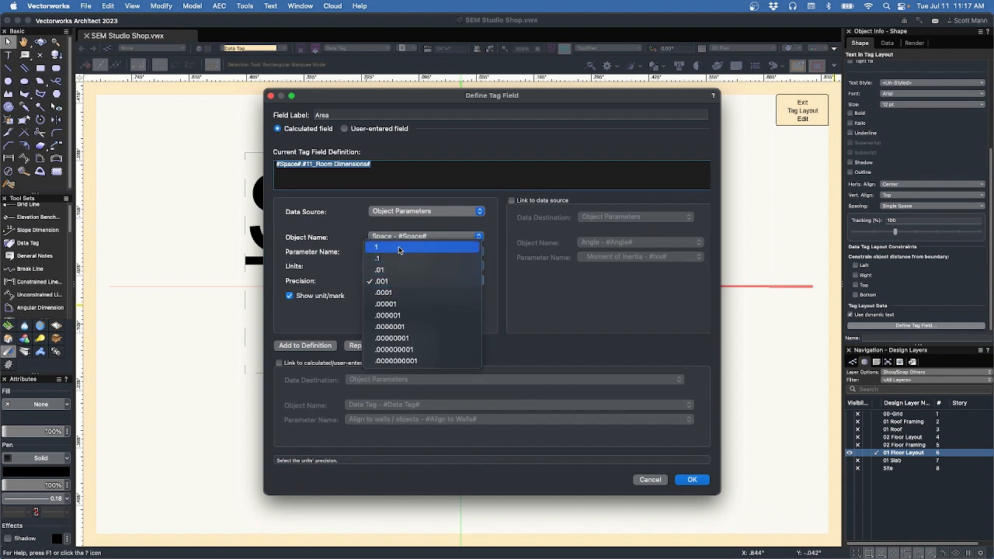
{"action": "left_click", "coordinate": [399, 249]}
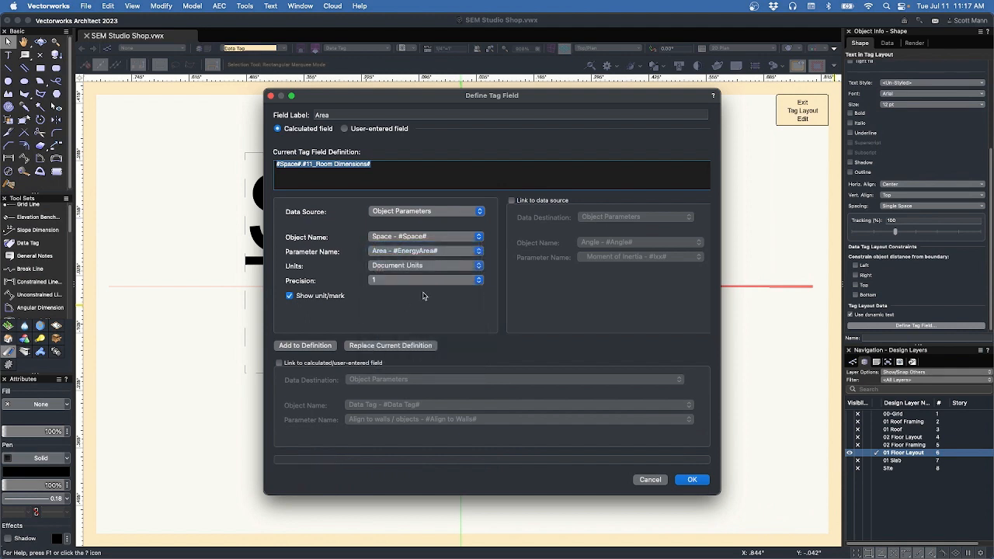
{"action": "left_click", "coordinate": [403, 346]}
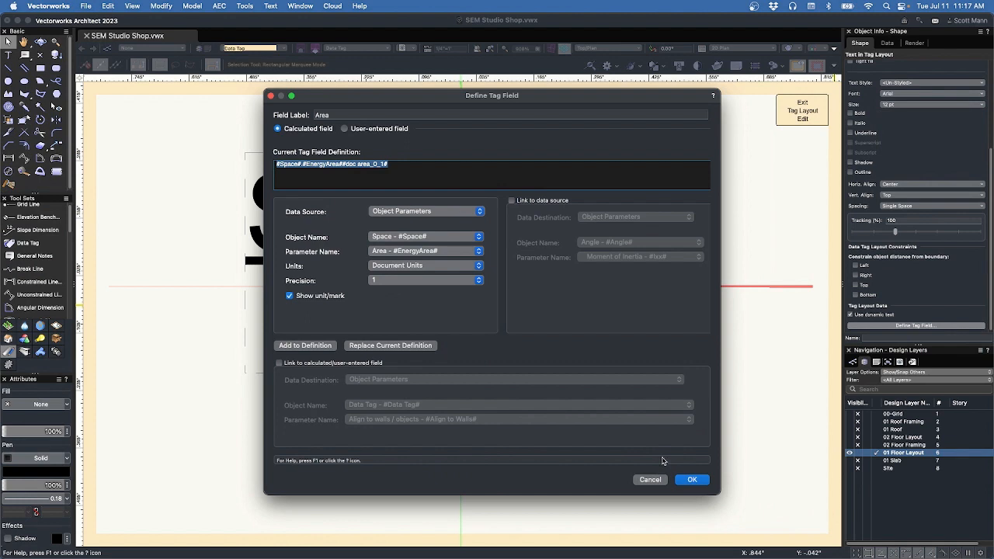
{"action": "left_click", "coordinate": [693, 480]}
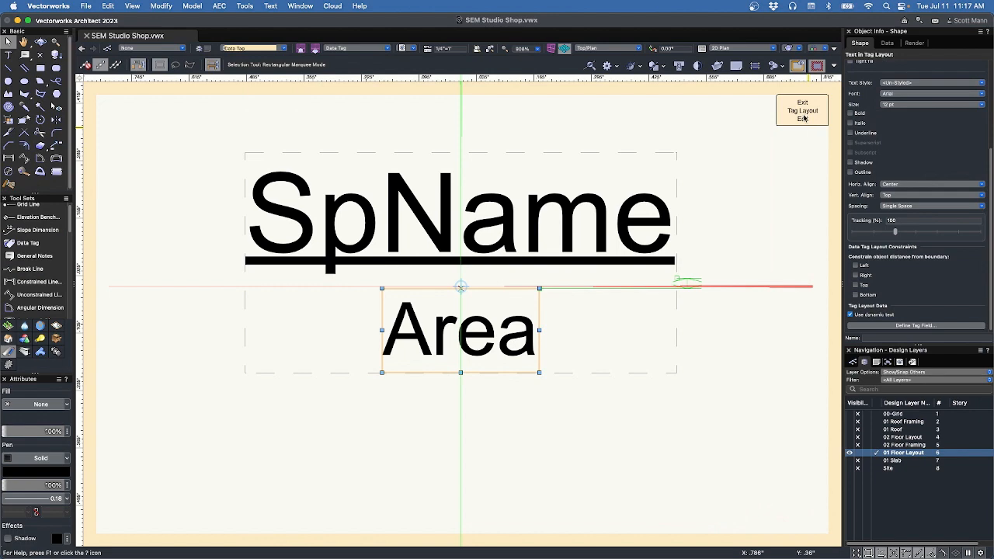
Exit the tag layout, accept Data Tag Settings, and shift the BUILDING FOOTPRINT tag left.
{"action": "left_click", "coordinate": [803, 115]}
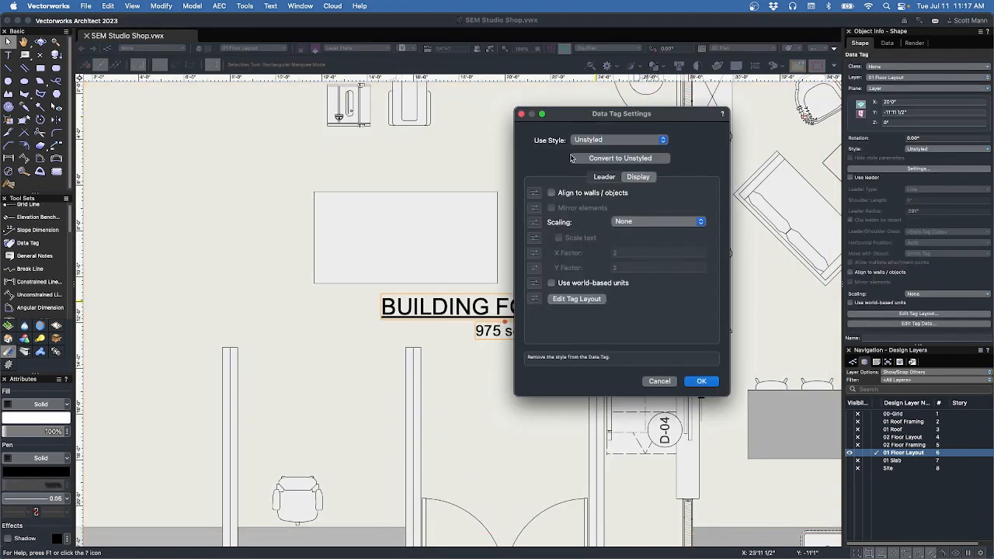
{"action": "mouse_move", "coordinate": [585, 118]}
{"action": "left_mouse_down"}
{"action": "mouse_move", "coordinate": [670, 118]}
{"action": "mouse_move", "coordinate": [660, 106]}
{"action": "left_mouse_up"}
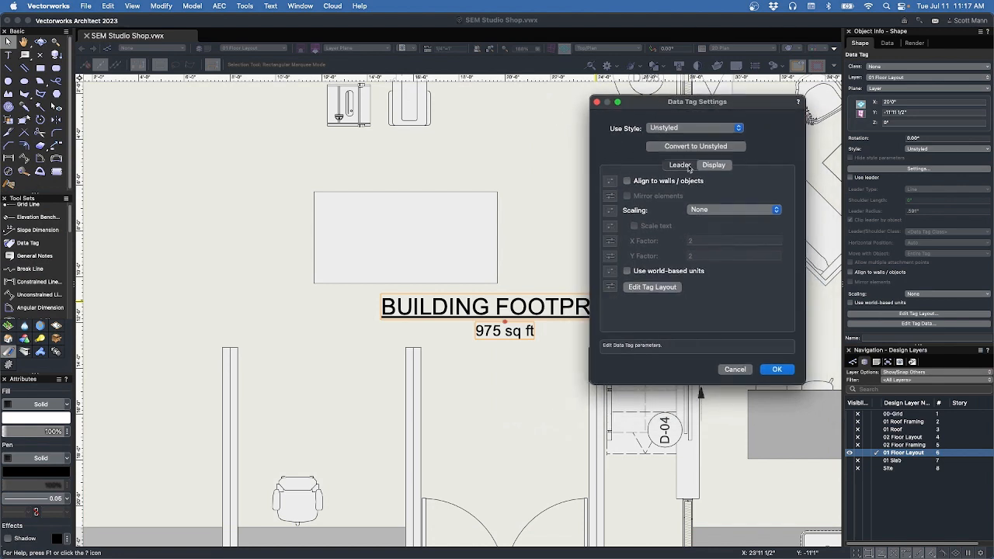
{"action": "left_click", "coordinate": [777, 370]}
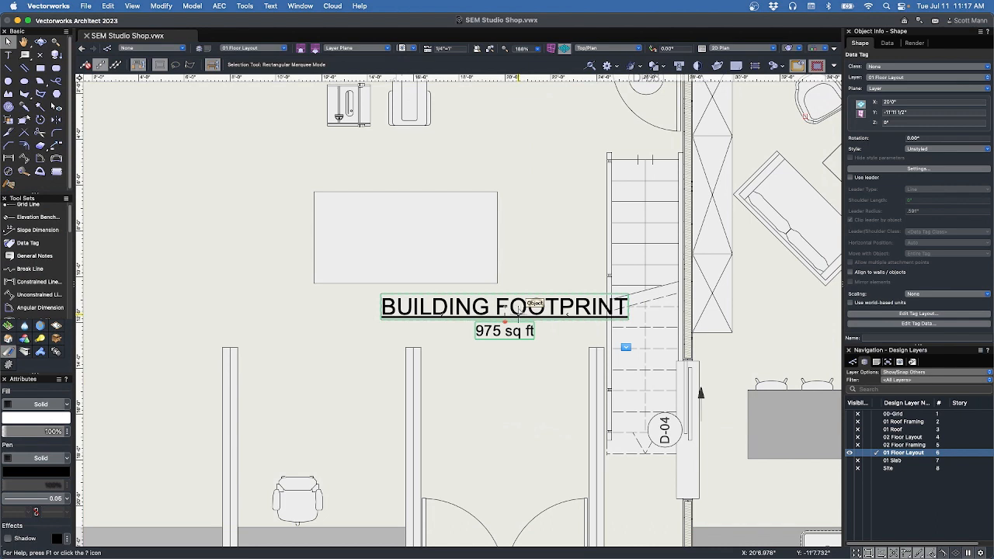
{"action": "left_click_drag", "start_coordinate": [507, 308], "coordinate": [475, 307]}
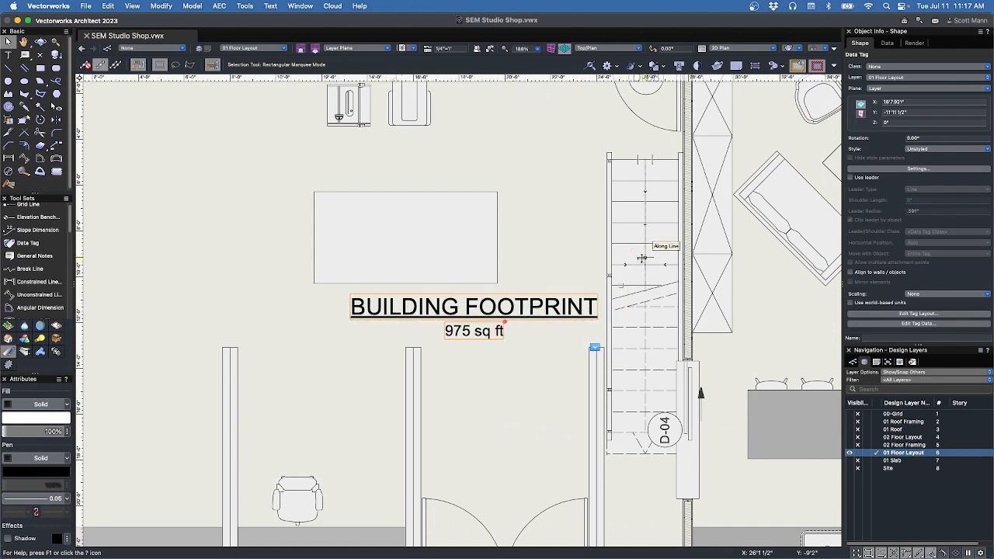
Choose New Plug-in Style from Unstyled Plug-in, targeting the Data Tag Styles folder.
{"action": "left_click", "coordinate": [920, 149]}
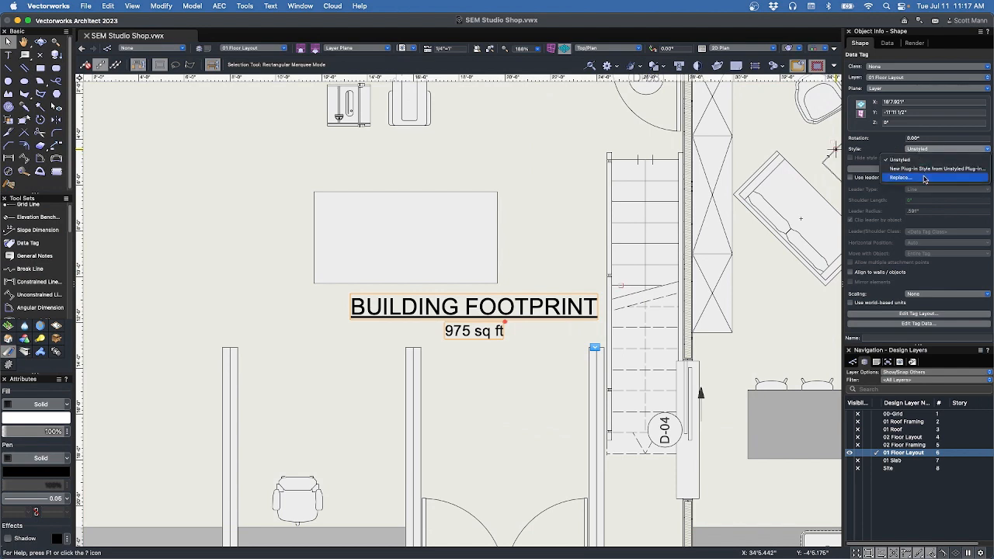
{"action": "left_click", "coordinate": [924, 172]}
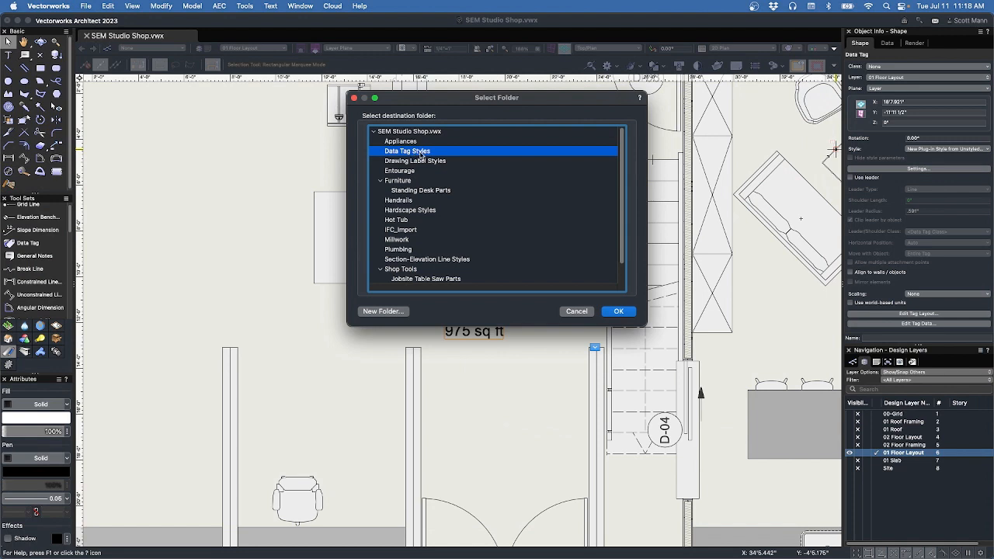
{"action": "left_click", "coordinate": [619, 312]}
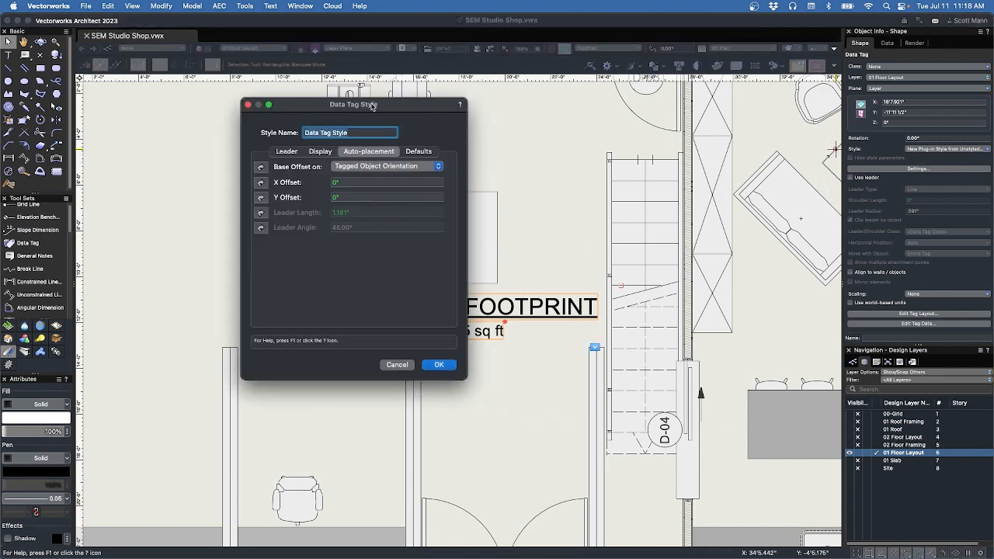
Name the new tag style 'Building Footprint'.
{"action": "left_click_drag", "start_coordinate": [372, 106], "coordinate": [544, 128]}
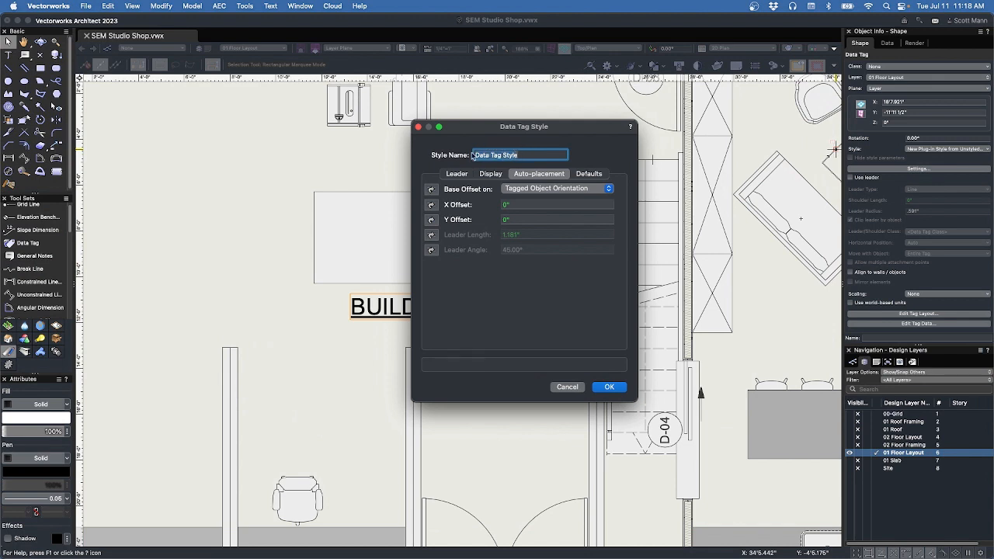
{"action": "type", "text": "Build"}
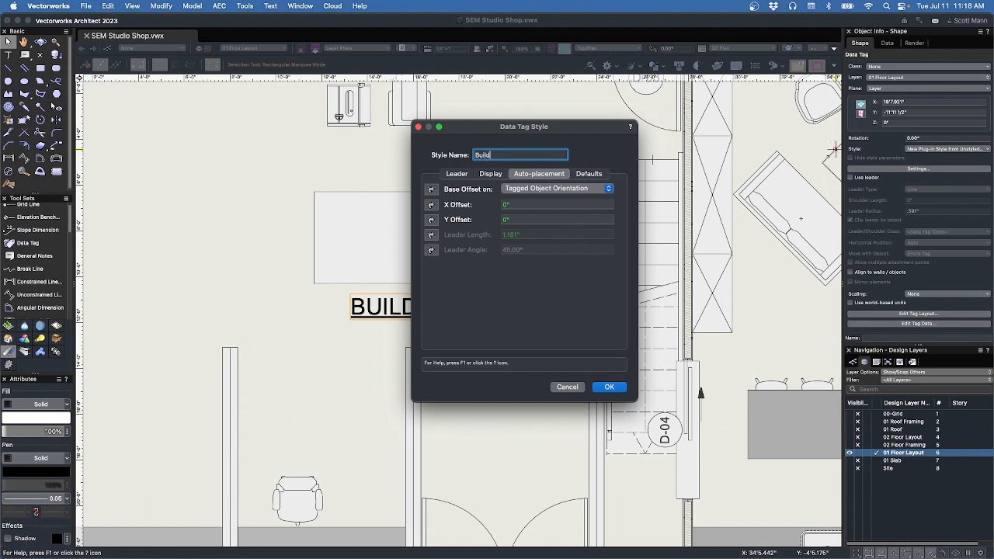
{"action": "type", "text": "ing Footprint"}
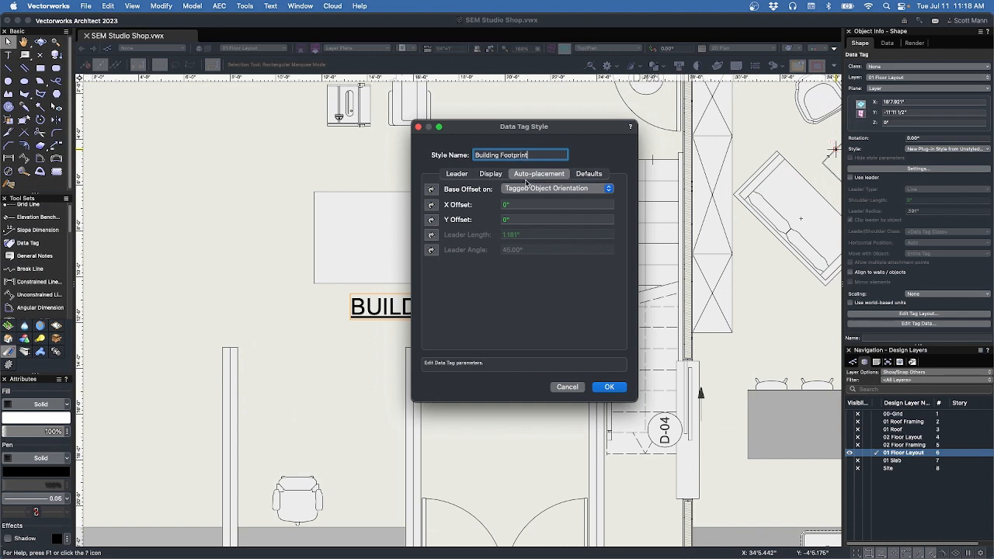
Review Display, Leader and Auto-placement options, keep Tagged Object Orientation offset, and save.
{"action": "left_click", "coordinate": [499, 177]}
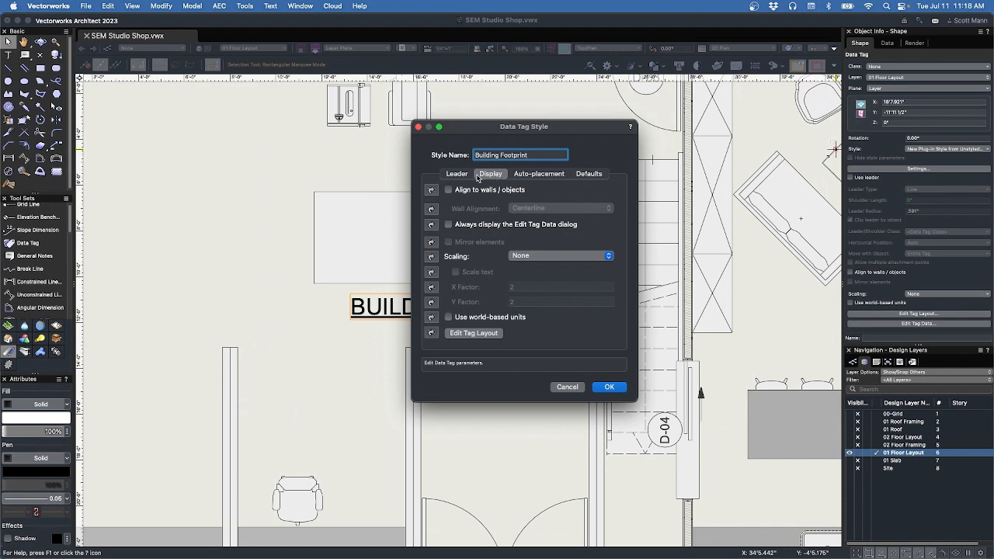
{"action": "left_click", "coordinate": [461, 176]}
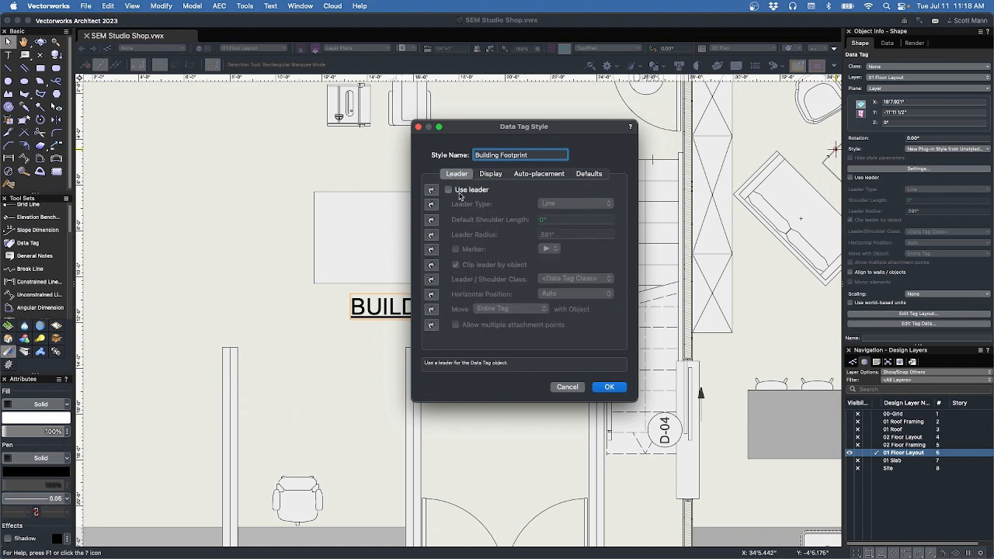
{"action": "left_click", "coordinate": [524, 175]}
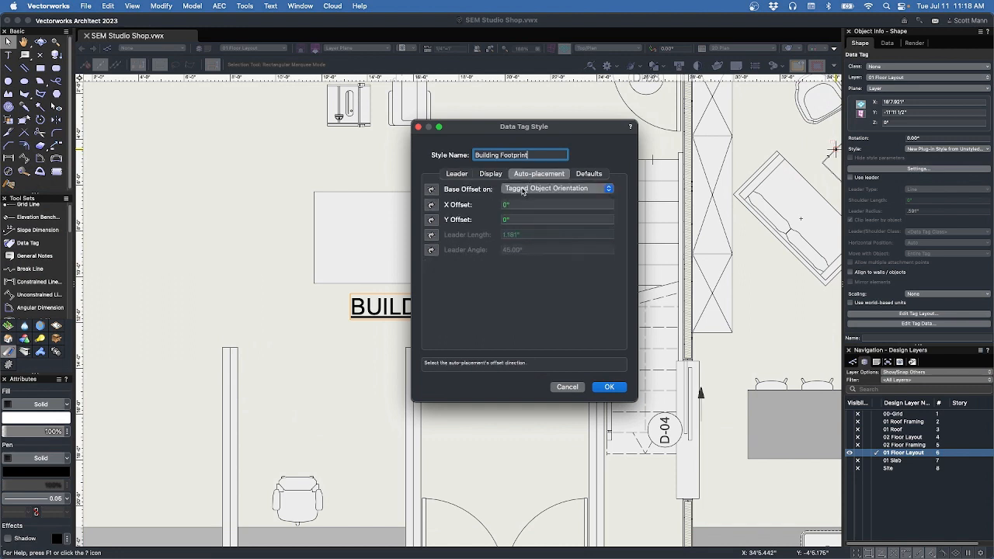
{"action": "left_click", "coordinate": [523, 190]}
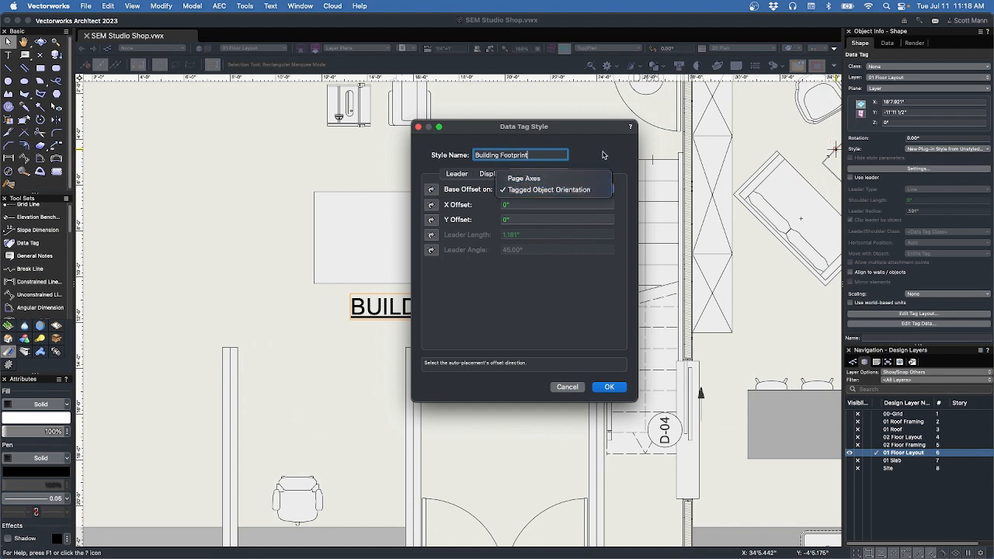
{"action": "left_click", "coordinate": [601, 189]}
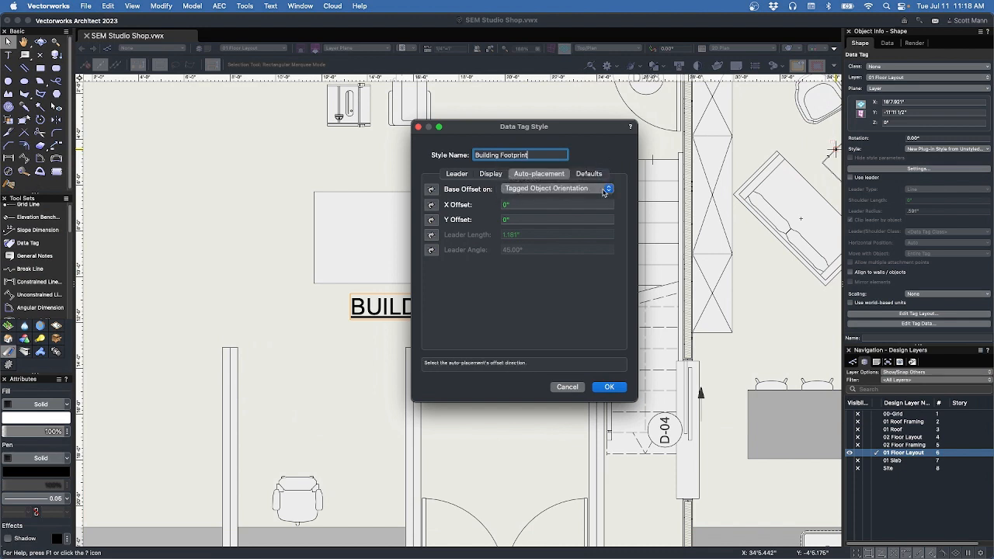
{"action": "left_click", "coordinate": [610, 387]}
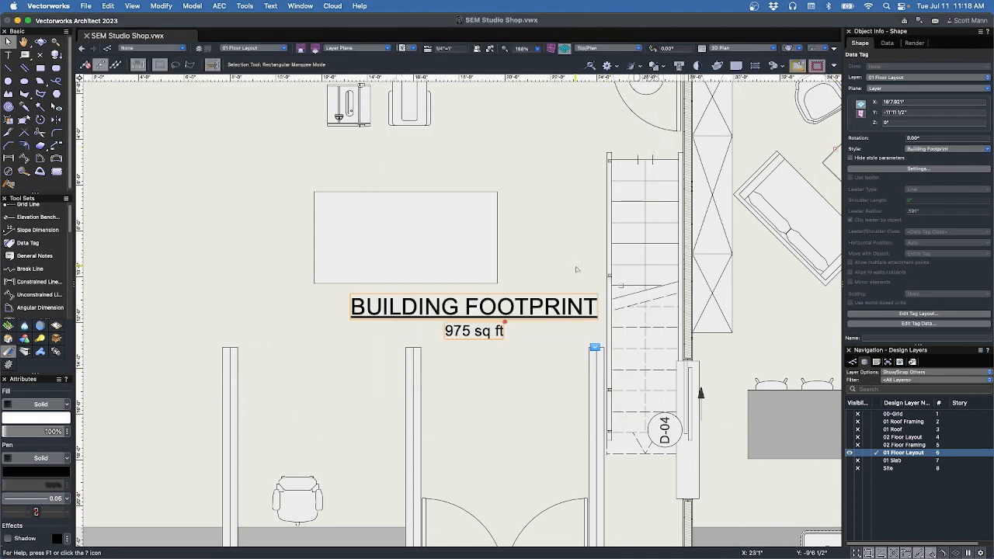
Open the Resource Manager's Data Tag Styles folder and bring up Building Footprint's context menu.
{"action": "key", "text": "super+r"}
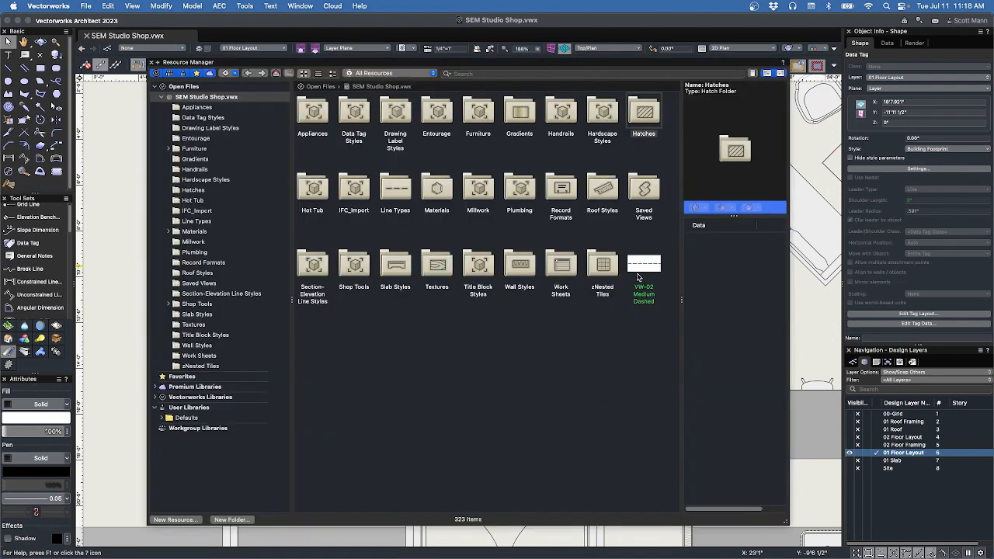
{"action": "left_click_drag", "start_coordinate": [646, 270], "coordinate": [393, 190]}
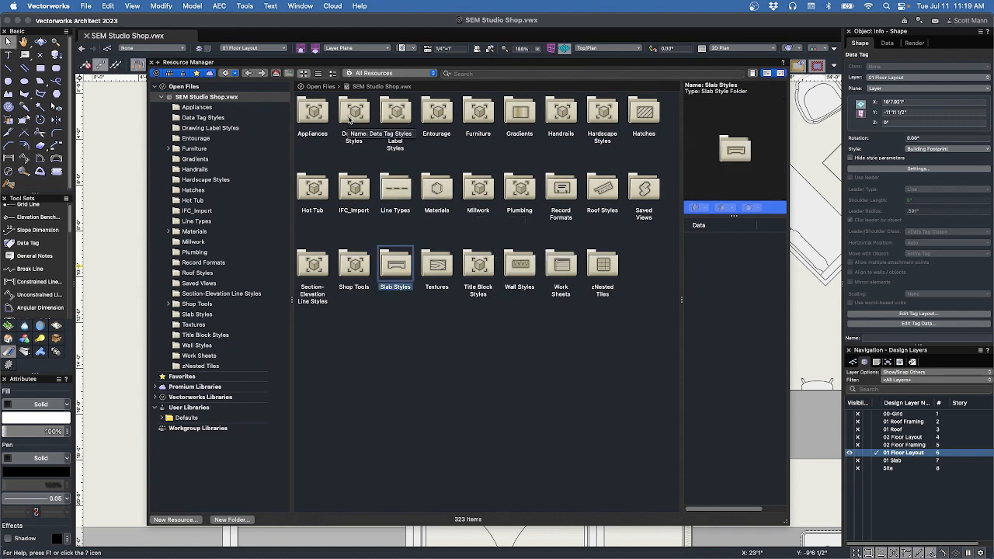
{"action": "double_click", "coordinate": [350, 113]}
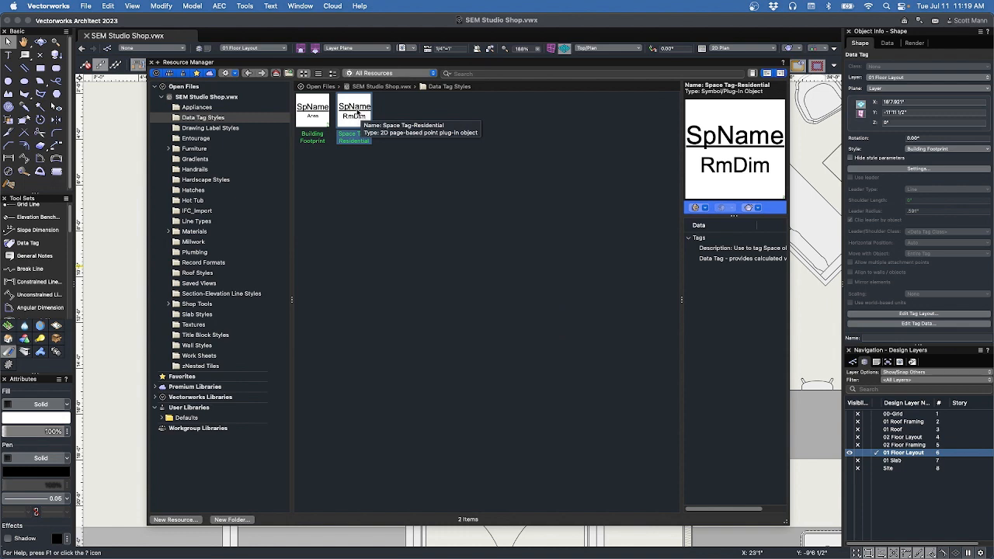
{"action": "left_click", "coordinate": [326, 114]}
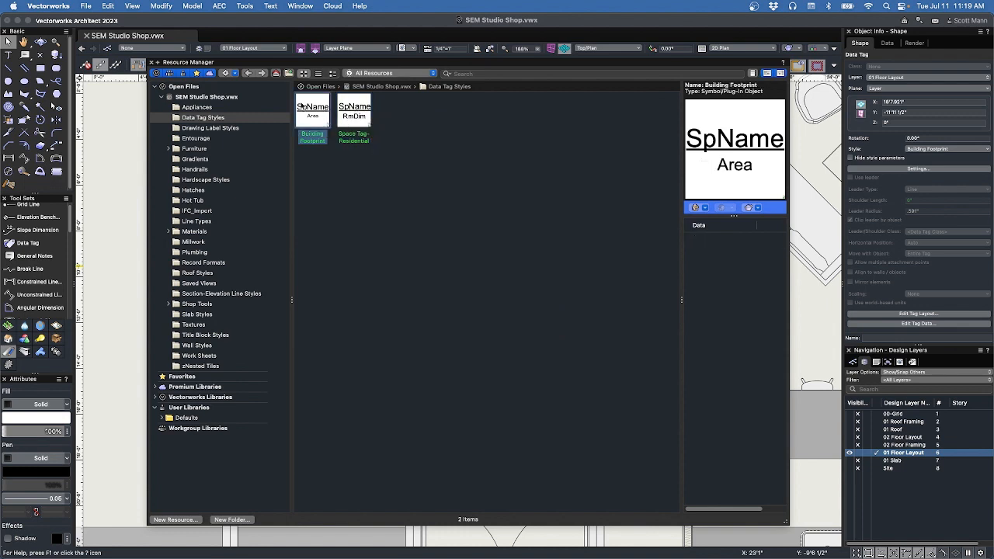
{"action": "right_click", "coordinate": [313, 112]}
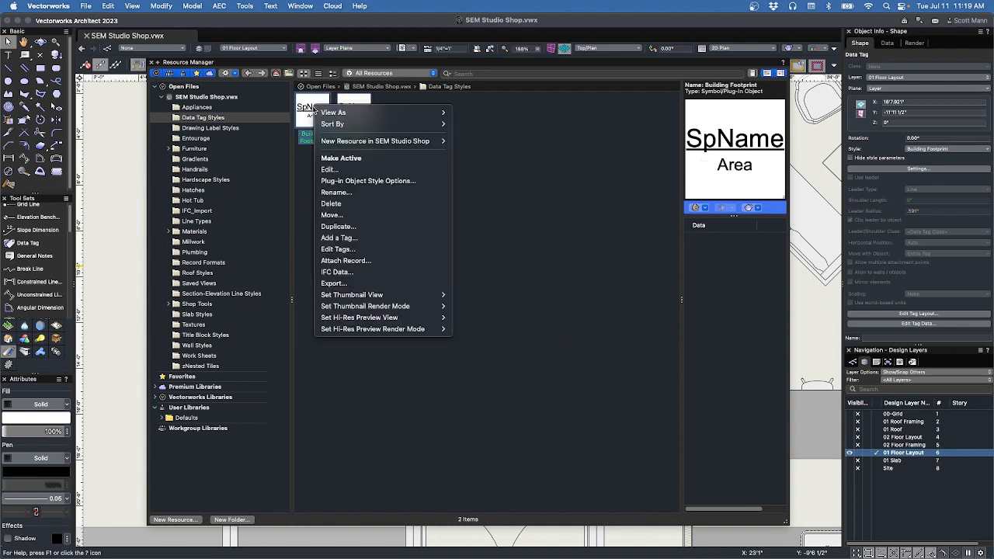
Assign the Building Footprint style a new 'Space-Building Label' class, then close the Resource Manager.
{"action": "left_click", "coordinate": [351, 181]}
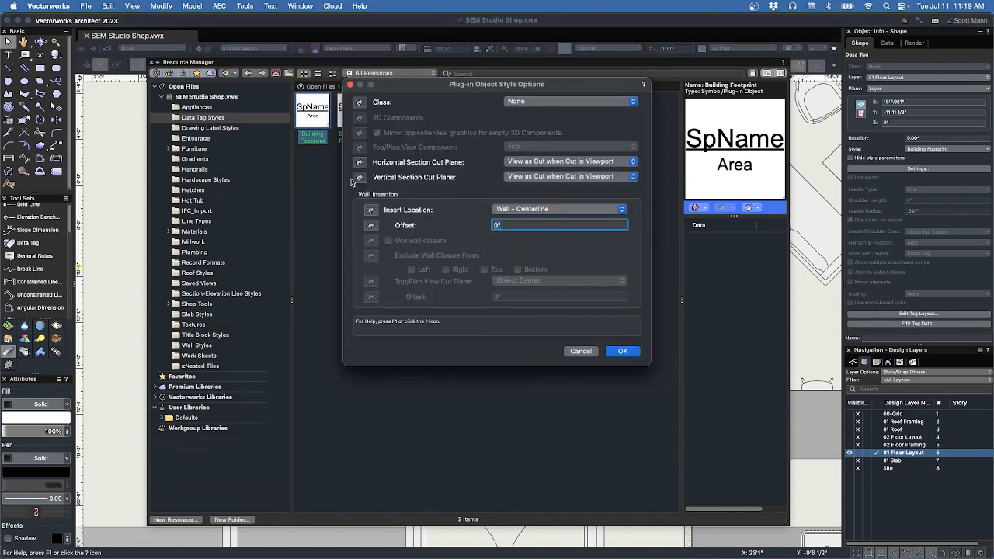
{"action": "left_click", "coordinate": [553, 101]}
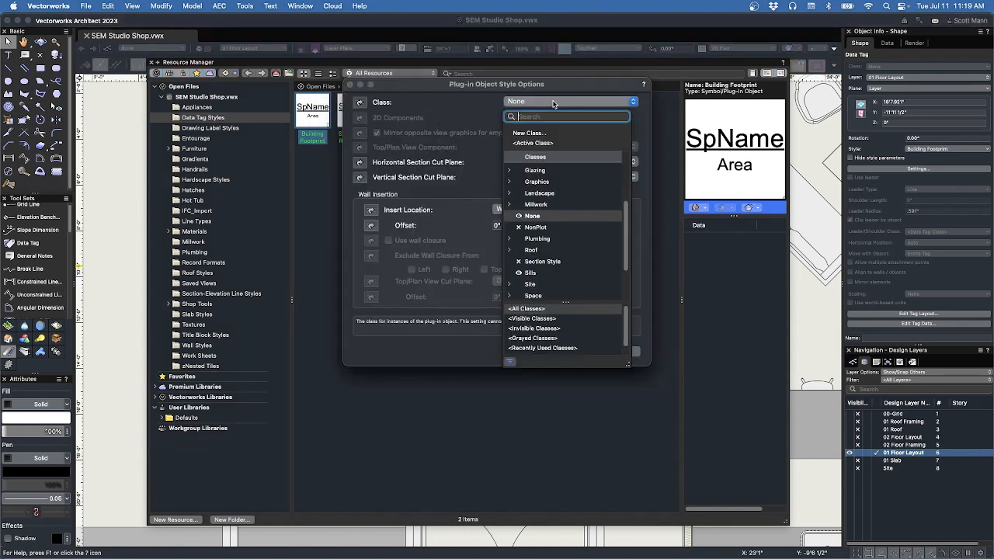
{"action": "left_click", "coordinate": [549, 134]}
{"action": "type", "text": "S"}
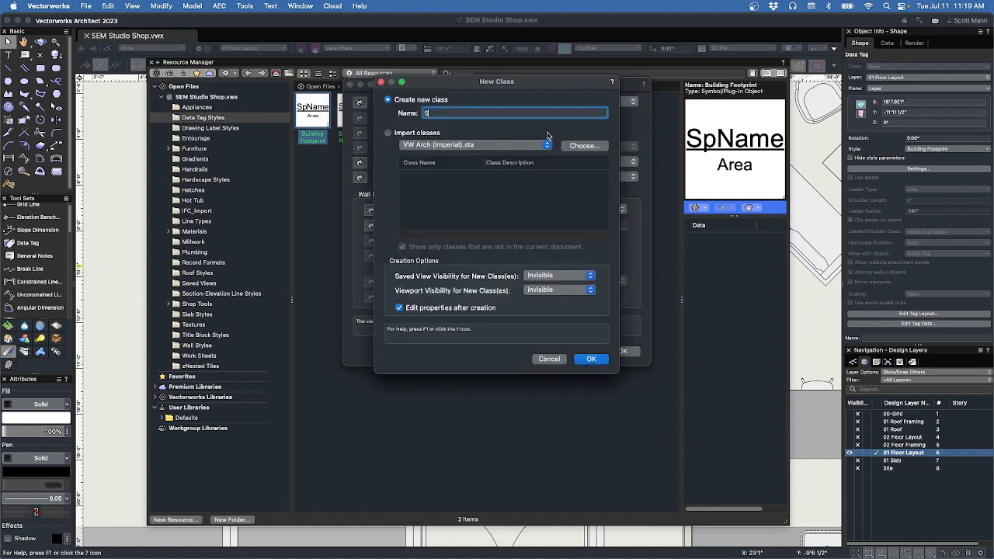
{"action": "type", "text": "pace-Building Label"}
{"action": "left_click", "coordinate": [471, 307]}
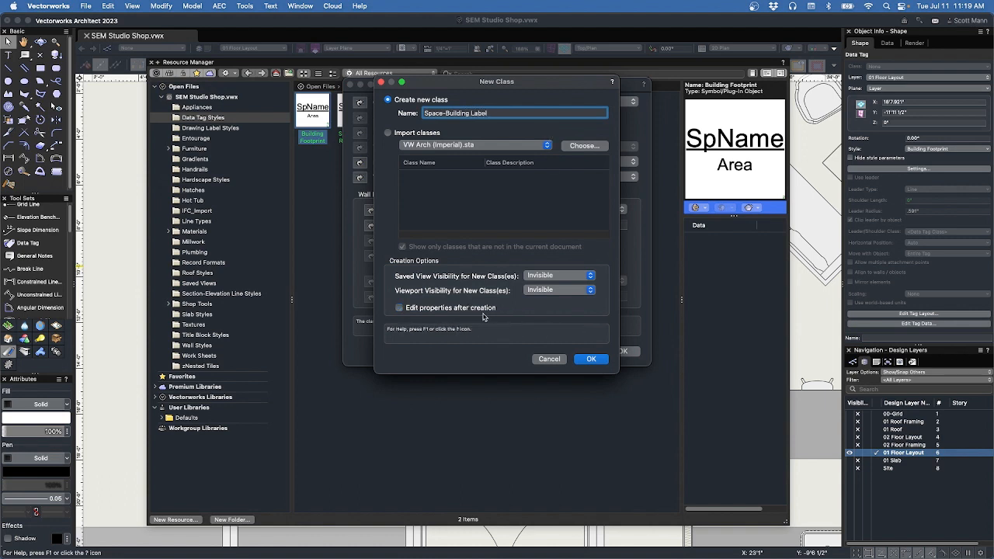
{"action": "left_click", "coordinate": [591, 360]}
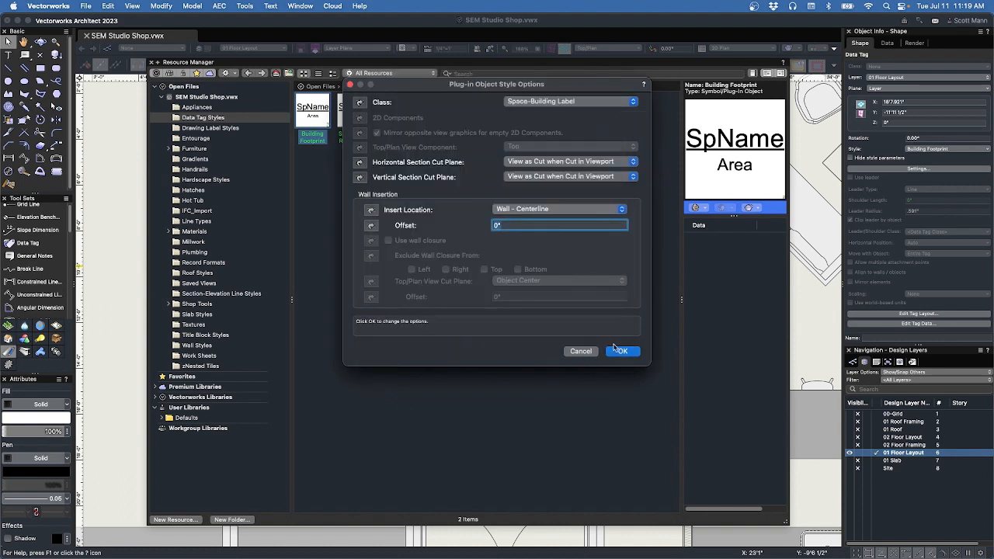
{"action": "left_click", "coordinate": [621, 351]}
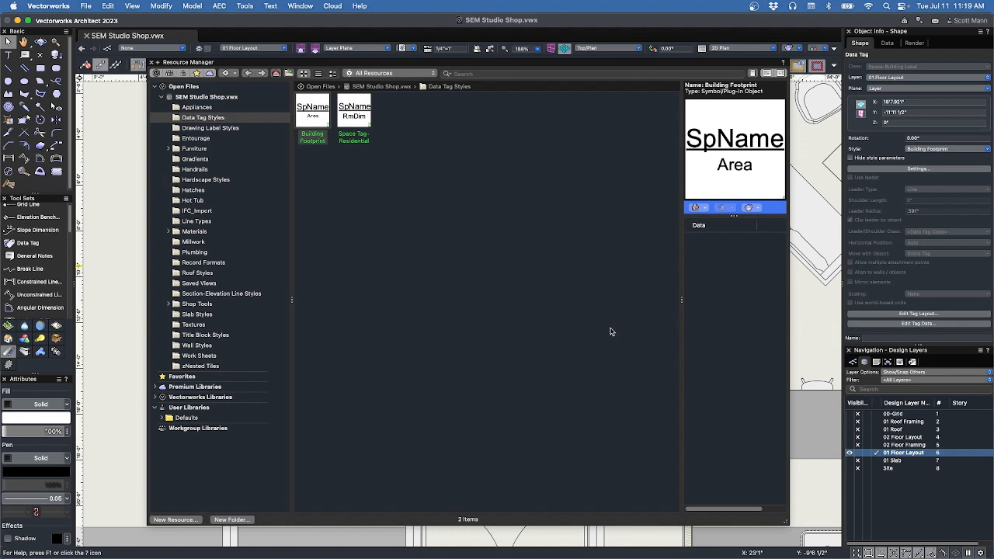
{"action": "key", "text": "super+r"}
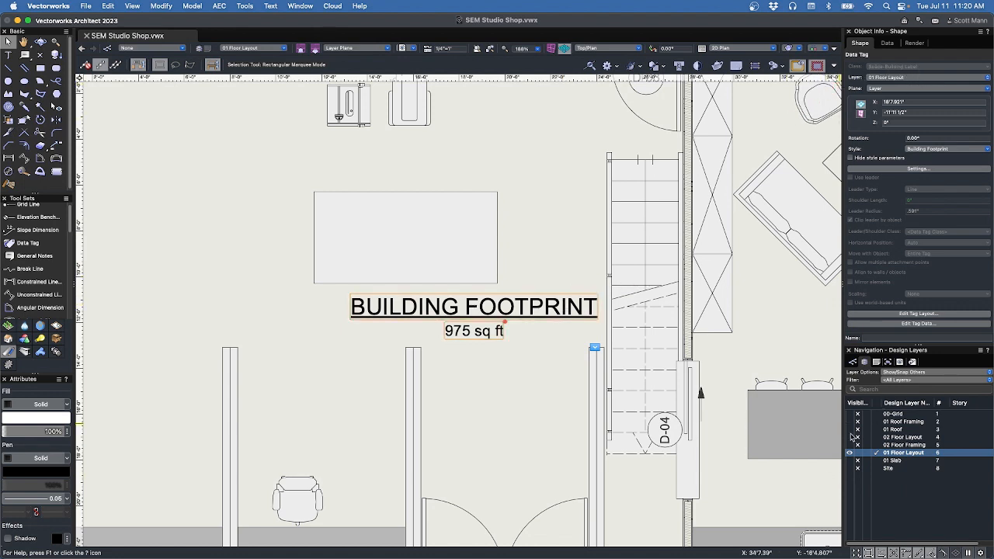
List the drawing classes and test visibility by hiding then showing the Wall class.
{"action": "left_click", "coordinate": [852, 361]}
{"action": "scroll", "coordinate": [883, 477], "scroll_direction": "down", "scroll_amount": 5}
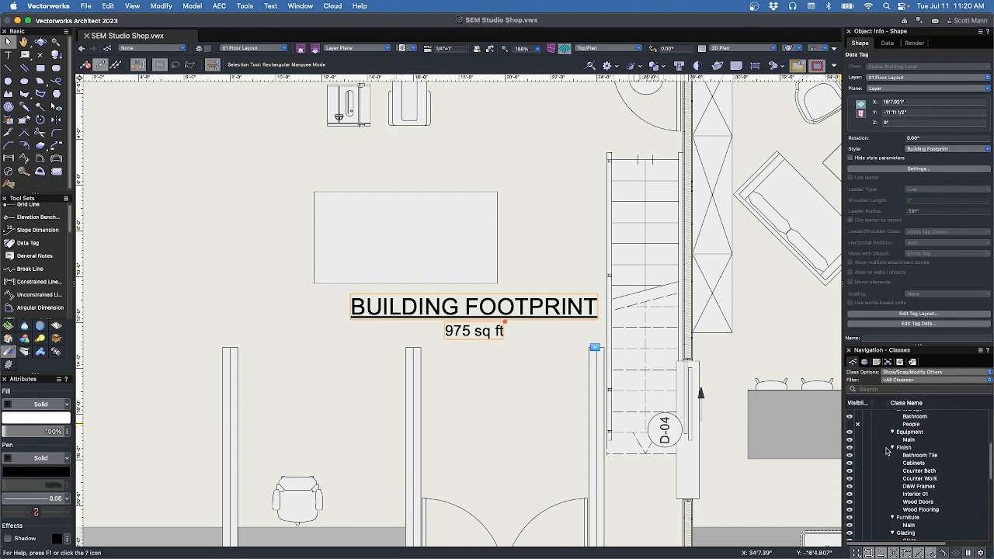
{"action": "scroll", "coordinate": [883, 481], "scroll_direction": "down", "scroll_amount": 6}
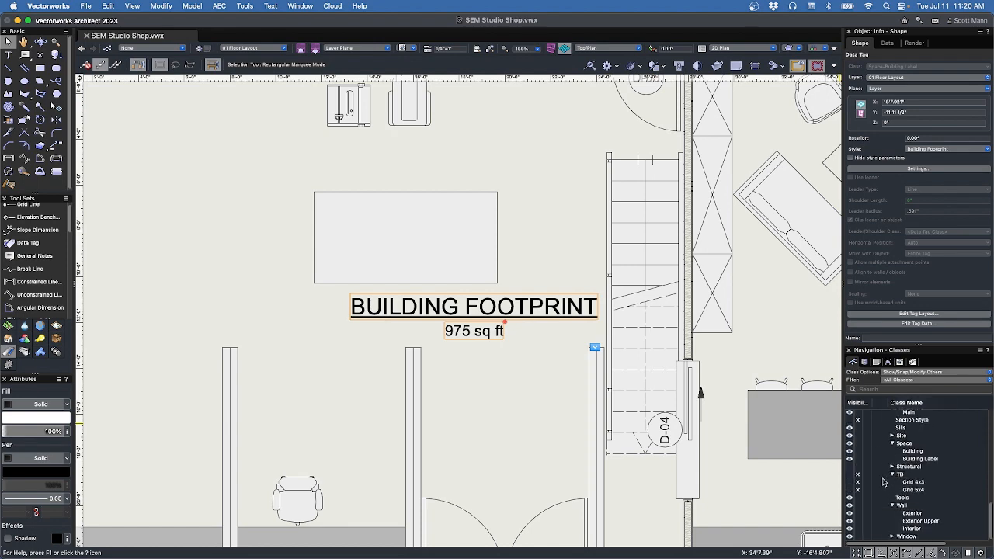
{"action": "scroll", "coordinate": [468, 392], "scroll_direction": "down", "scroll_amount": 10}
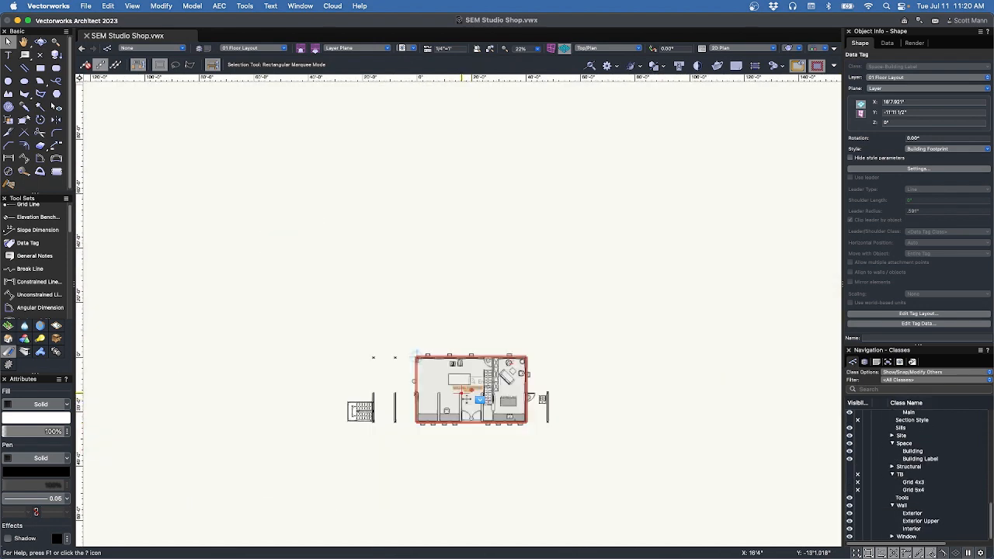
{"action": "scroll", "coordinate": [463, 396], "scroll_direction": "up", "scroll_amount": 6}
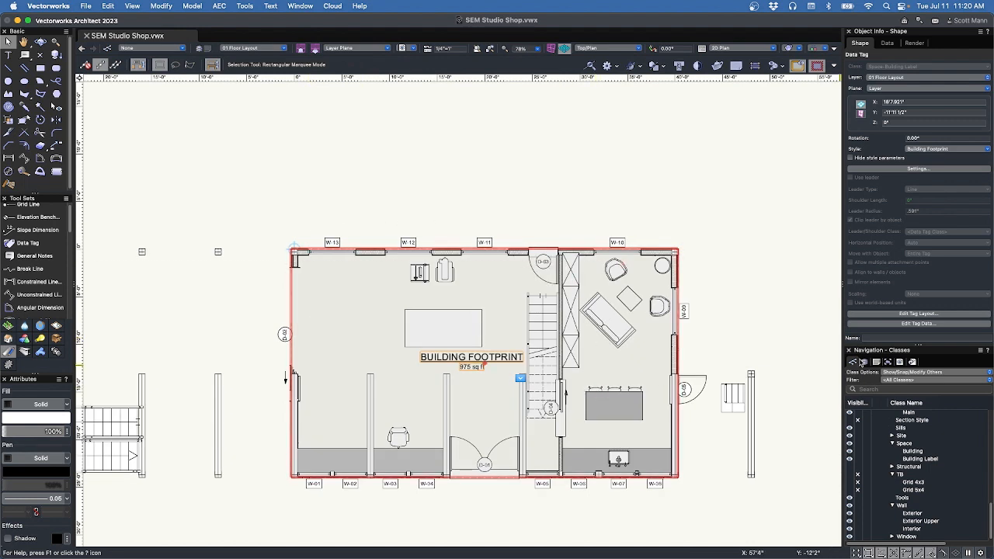
{"action": "left_click", "coordinate": [858, 506]}
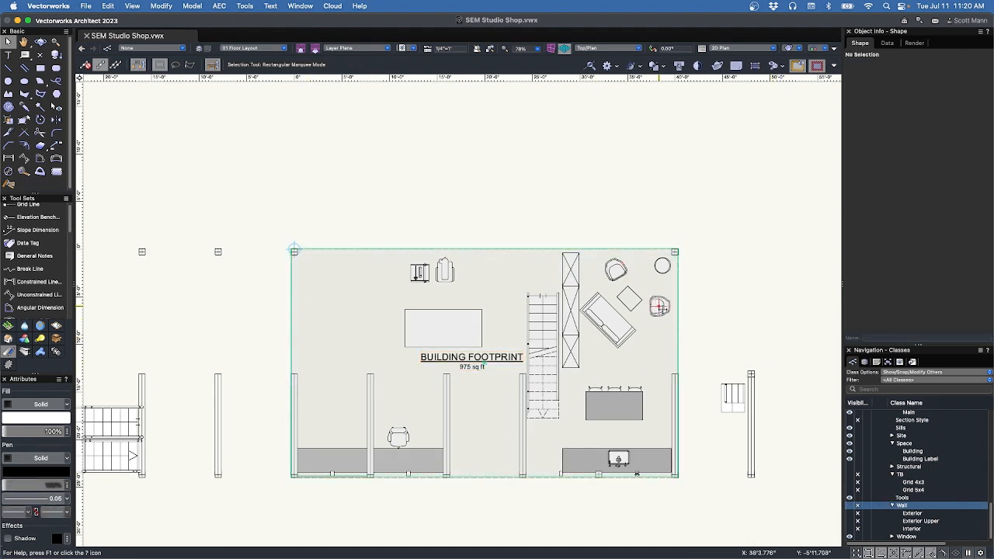
{"action": "left_click", "coordinate": [855, 507]}
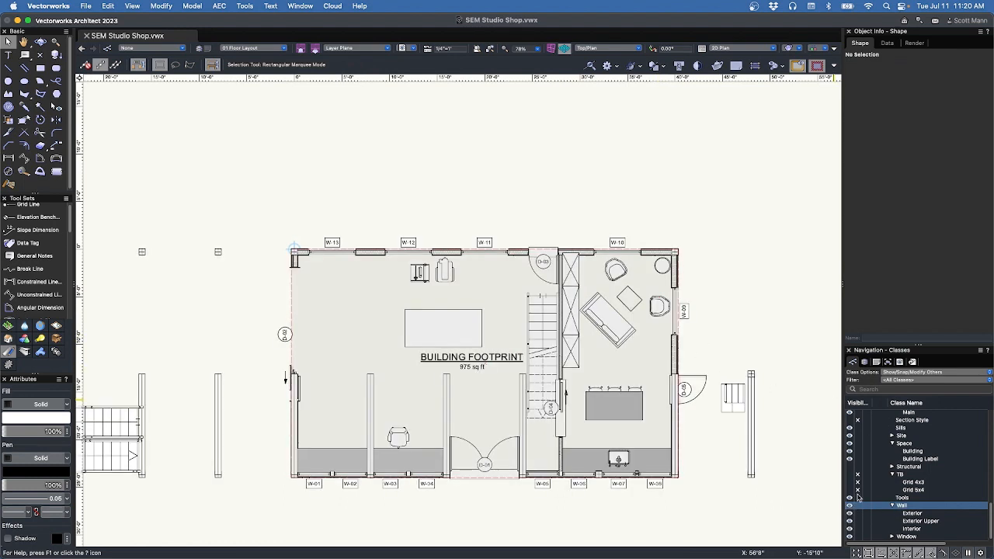
Toggle the Building and Building Label classes, then make the Space class invisible.
{"action": "left_click", "coordinate": [858, 452]}
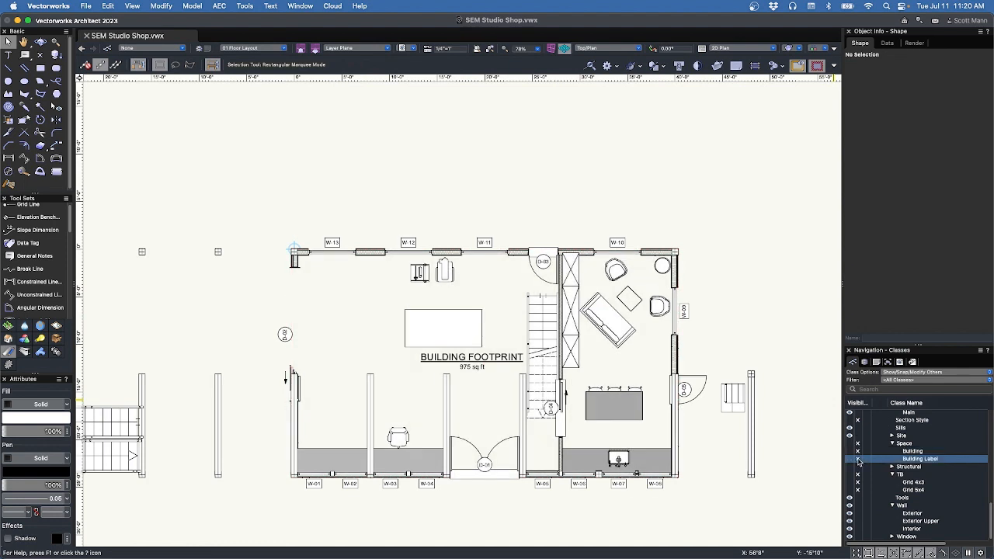
{"action": "left_click", "coordinate": [858, 460]}
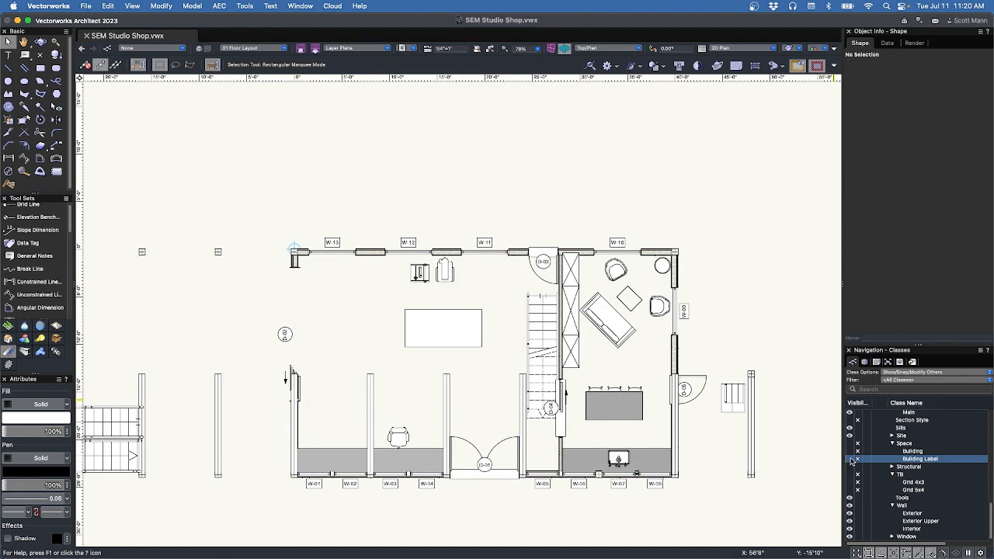
{"action": "left_click", "coordinate": [851, 460]}
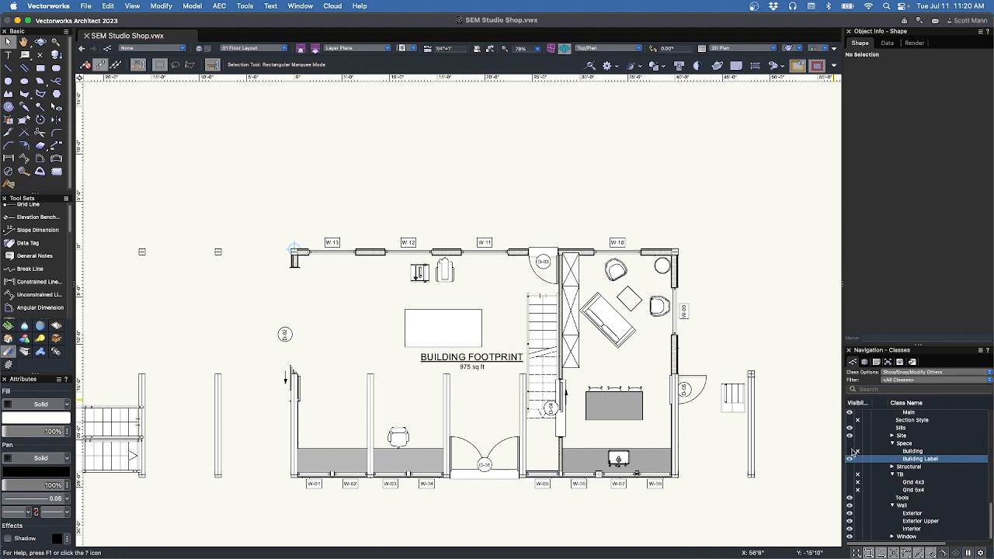
{"action": "left_click", "coordinate": [851, 451]}
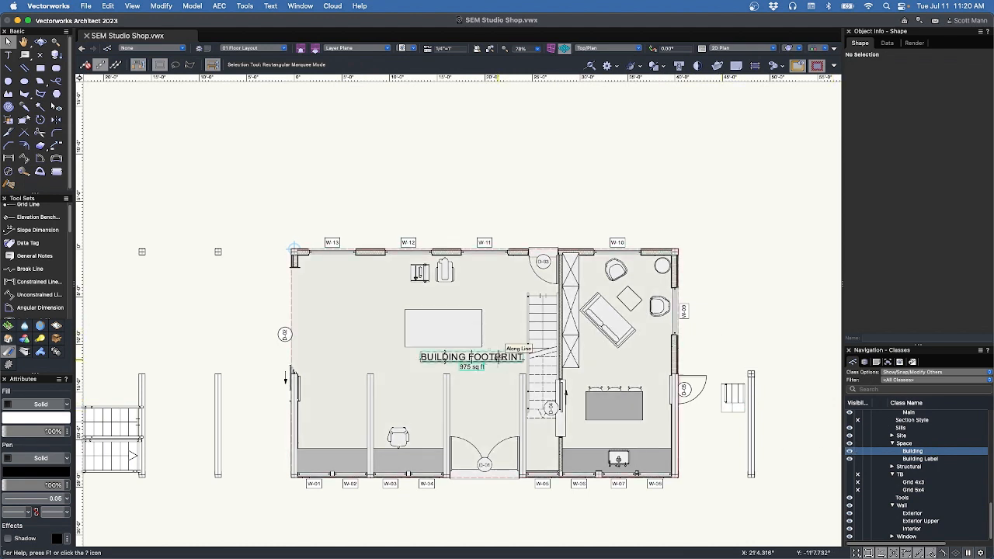
{"action": "left_click", "coordinate": [501, 355]}
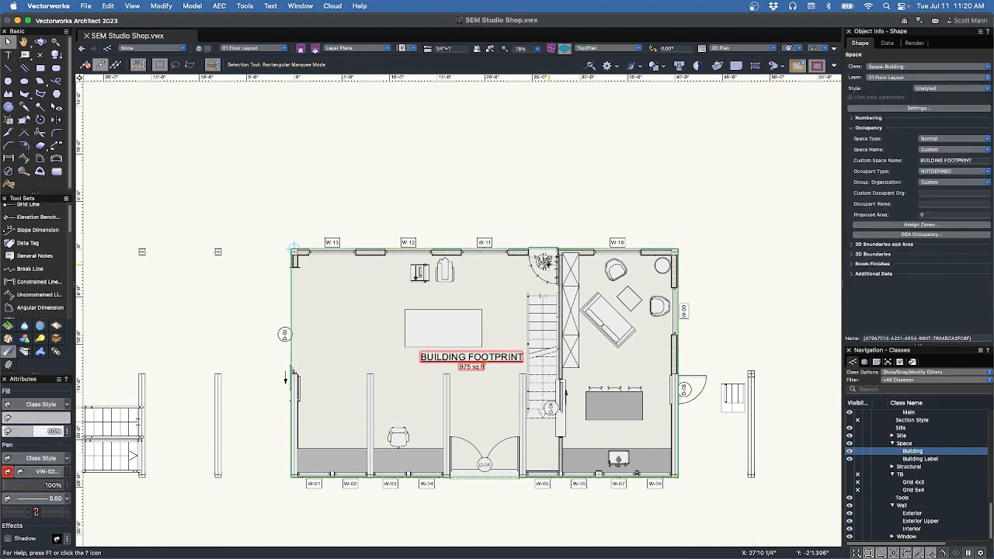
{"action": "left_click", "coordinate": [858, 443]}
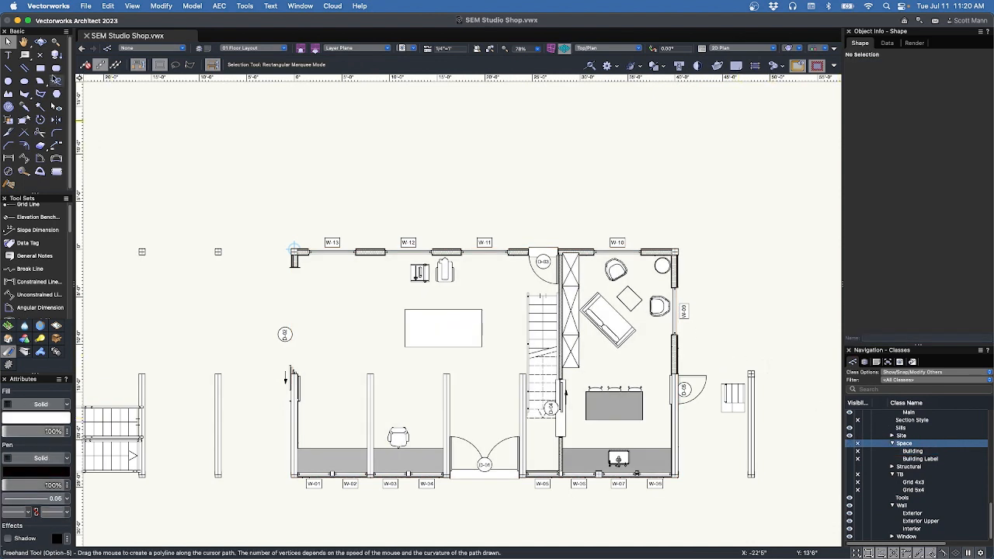
Finish a room rectangle at the W-05/W-06 wall corner.
{"action": "left_click", "coordinate": [40, 69]}
{"action": "scroll", "coordinate": [294, 252], "scroll_direction": "up", "scroll_amount": 10}
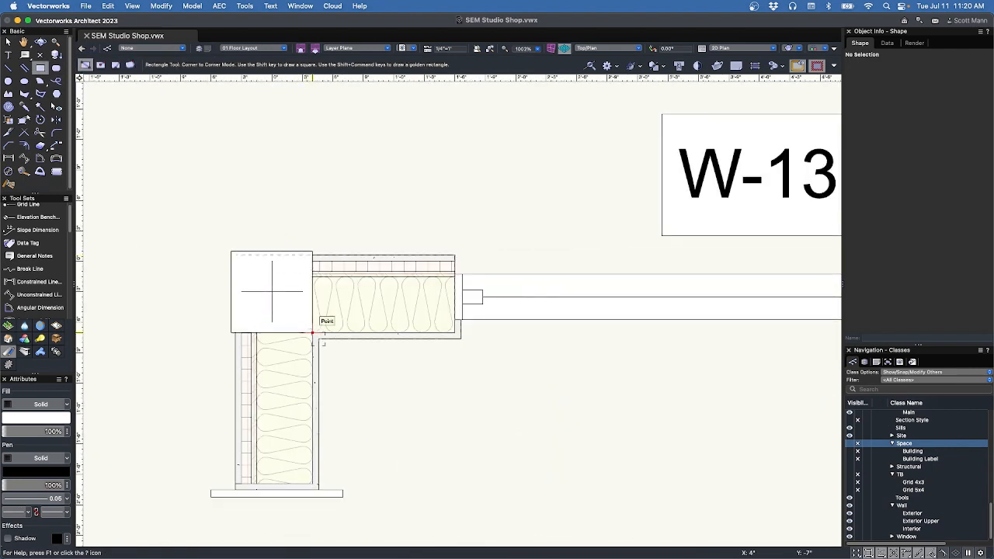
{"action": "scroll", "coordinate": [318, 338], "scroll_direction": "down", "scroll_amount": 10}
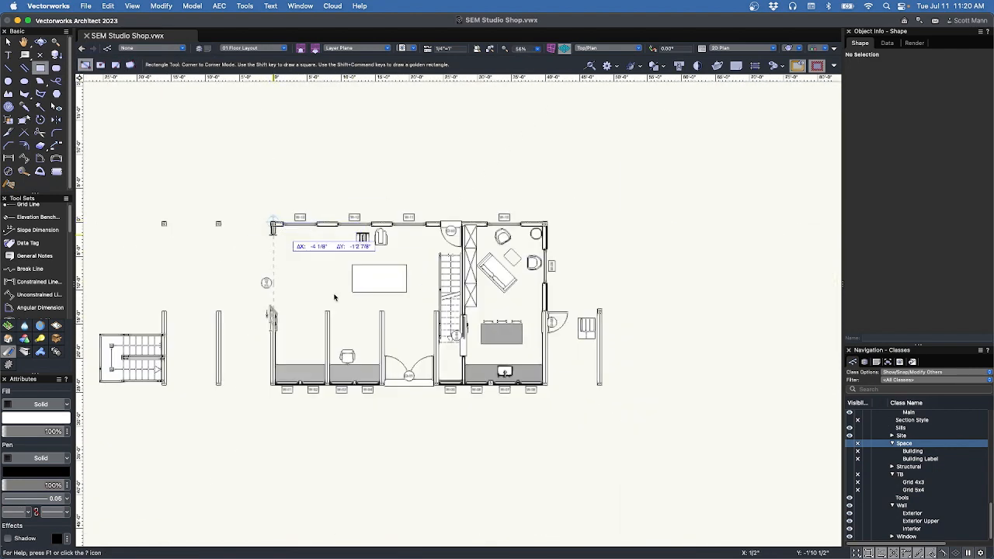
{"action": "scroll", "coordinate": [465, 393], "scroll_direction": "up", "scroll_amount": 8}
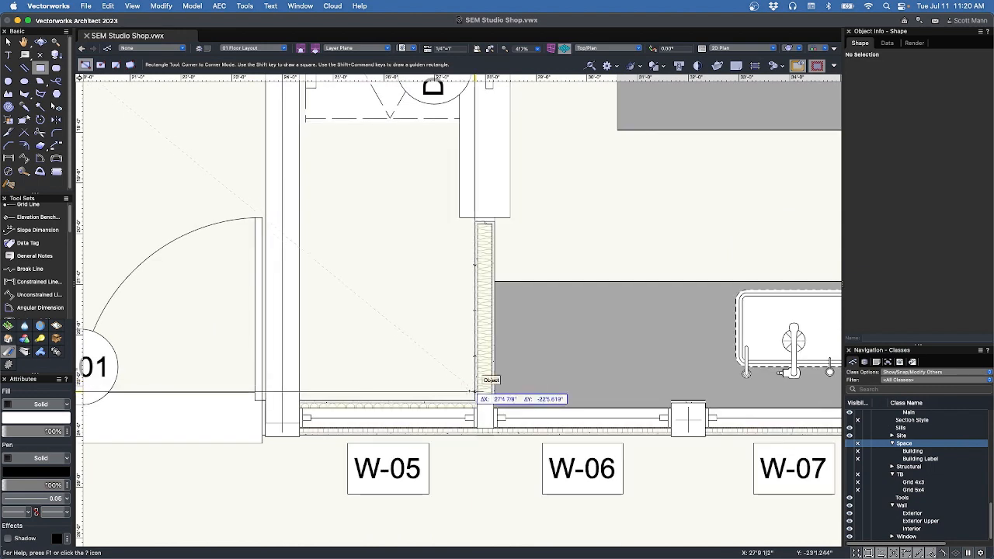
{"action": "left_click", "coordinate": [476, 400]}
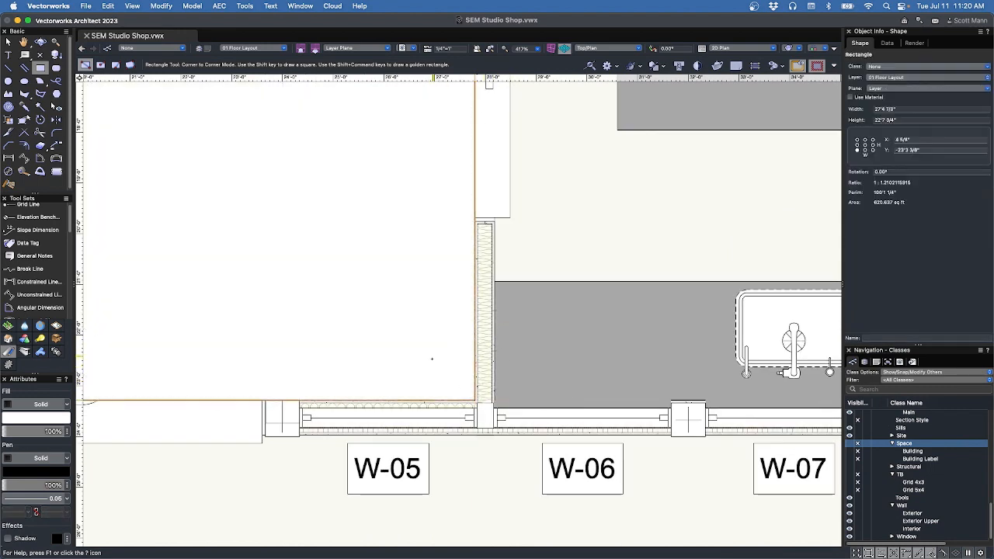
{"action": "scroll", "coordinate": [439, 390], "scroll_direction": "down", "scroll_amount": 6}
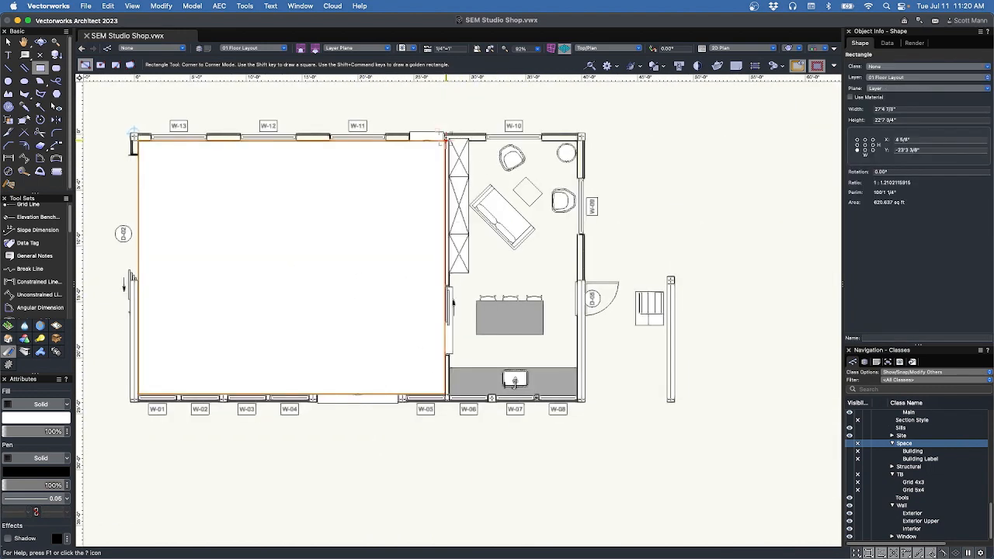
{"action": "scroll", "coordinate": [445, 138], "scroll_direction": "up", "scroll_amount": 5}
Move the tall cabinet down flush against the wall face.
{"action": "key", "text": "x"}
{"action": "left_click", "coordinate": [481, 351]}
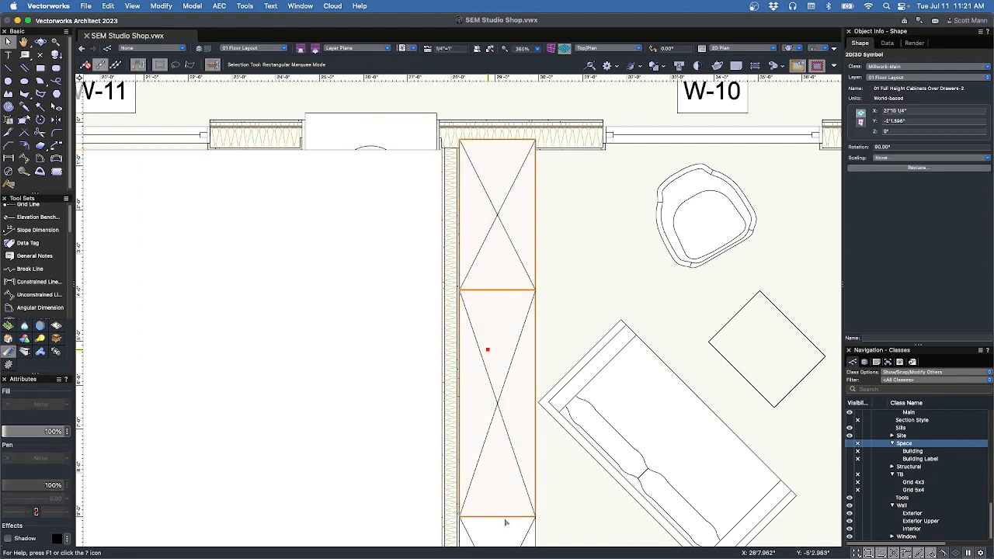
{"action": "scroll", "coordinate": [508, 136], "scroll_direction": "up", "scroll_amount": 5}
{"action": "left_click_drag", "start_coordinate": [521, 183], "coordinate": [520, 230]}
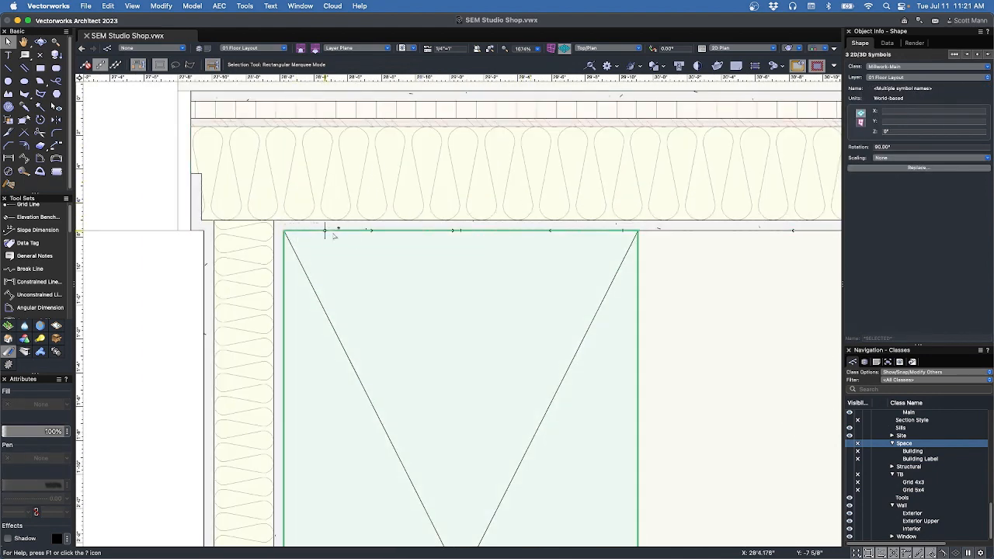
{"action": "left_click", "coordinate": [692, 297]}
Draw a room rectangle from the cabinet's top-left corner to the wall's bottom corner.
{"action": "key", "text": "4"}
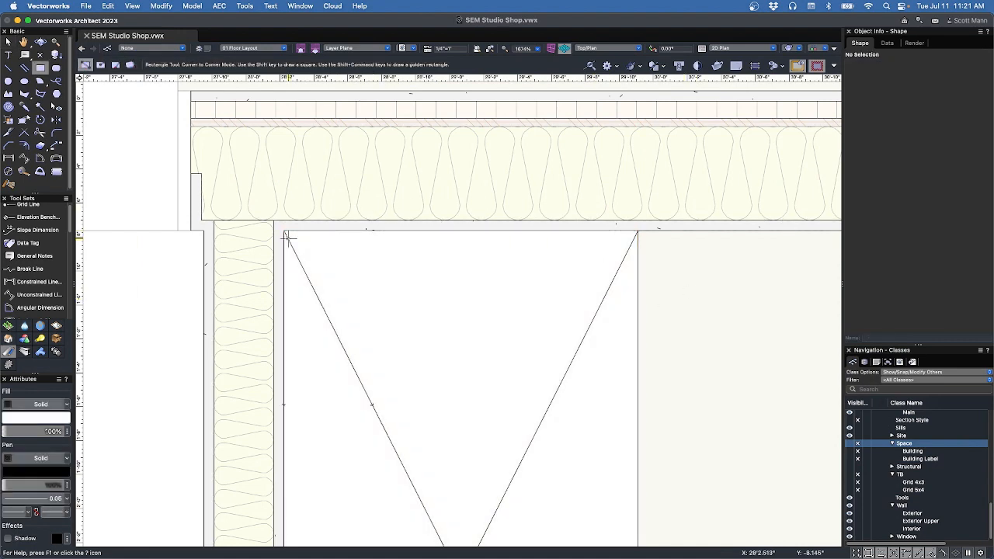
{"action": "left_click", "coordinate": [284, 227]}
{"action": "scroll", "coordinate": [252, 165], "scroll_direction": "down", "scroll_amount": 7}
{"action": "scroll", "coordinate": [252, 166], "scroll_direction": "down", "scroll_amount": 3}
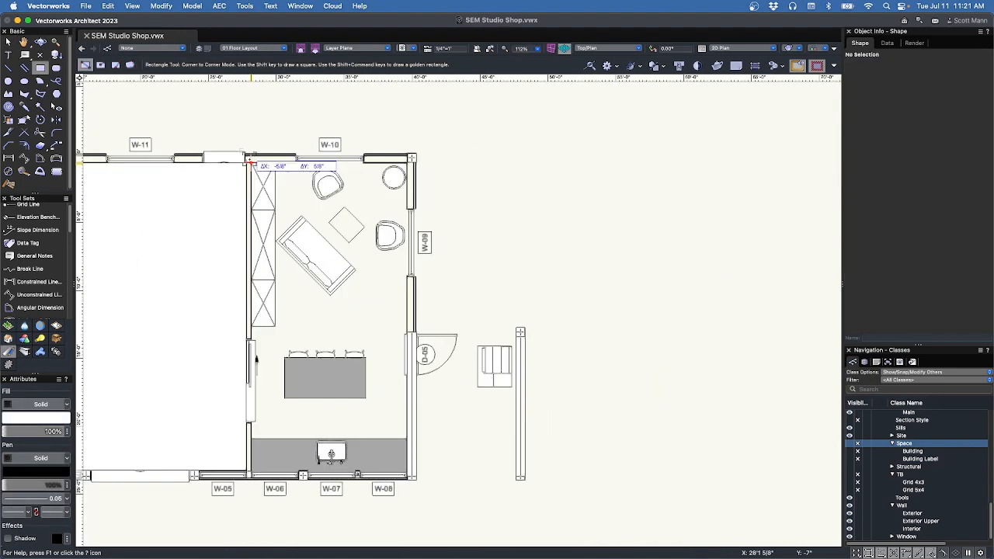
{"action": "scroll", "coordinate": [446, 460], "scroll_direction": "up", "scroll_amount": 8}
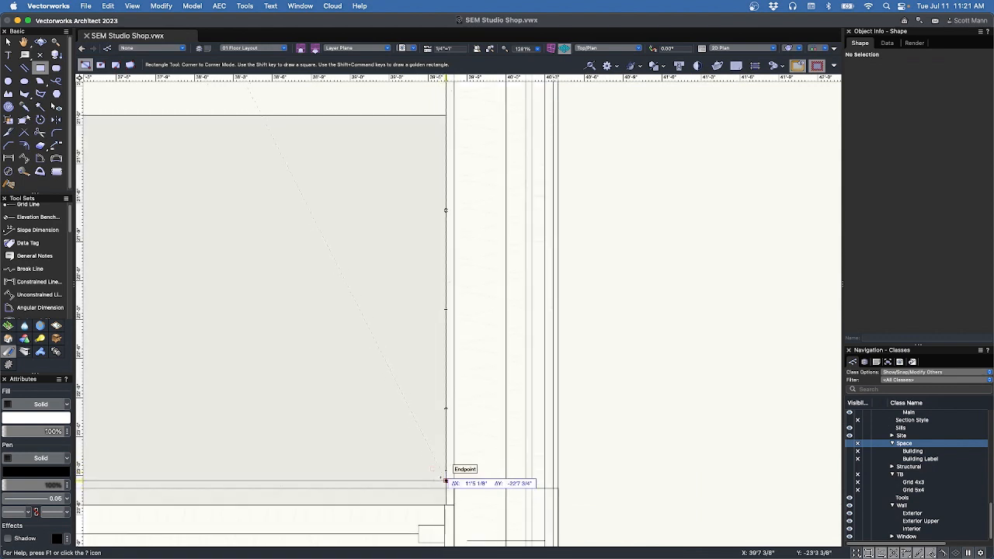
{"action": "left_click", "coordinate": [446, 481]}
{"action": "scroll", "coordinate": [591, 460], "scroll_direction": "down", "scroll_amount": 5}
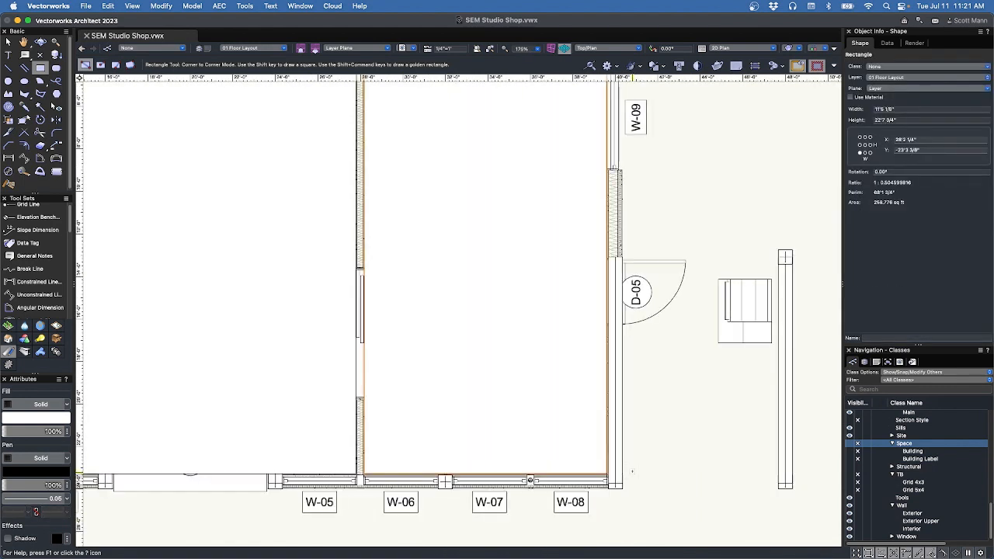
Select the left room rectangle.
{"action": "key", "text": "x"}
{"action": "left_click_drag", "start_coordinate": [275, 265], "coordinate": [374, 317]}
{"action": "left_click", "coordinate": [374, 315]}
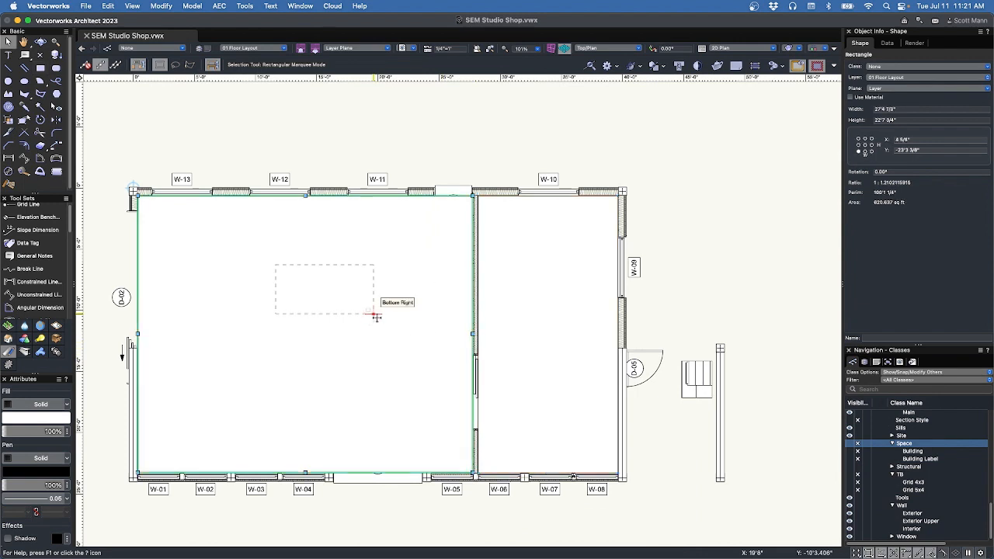
Convert the left rectangle into a Space with Create Objects from Shapes.
{"action": "right_click", "coordinate": [433, 293]}
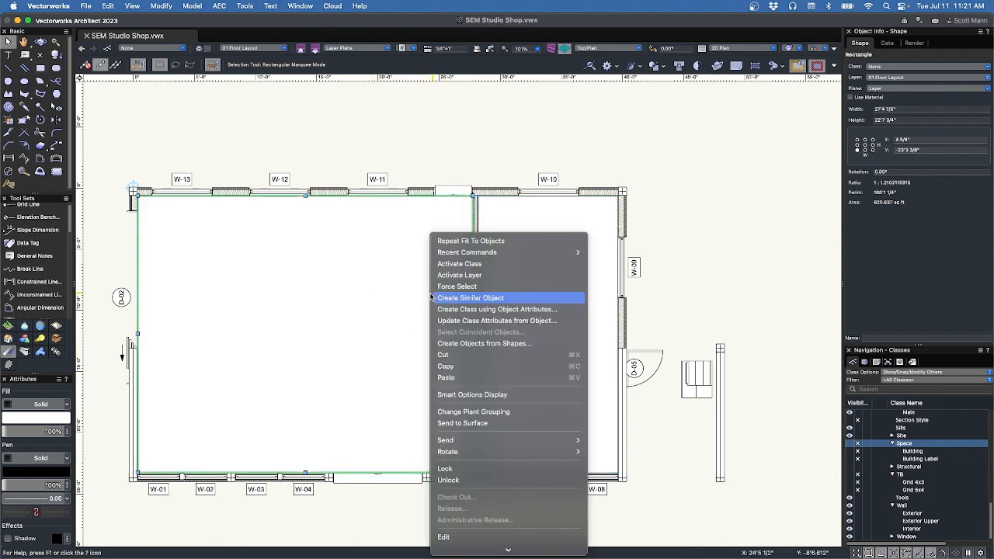
{"action": "left_click", "coordinate": [457, 346]}
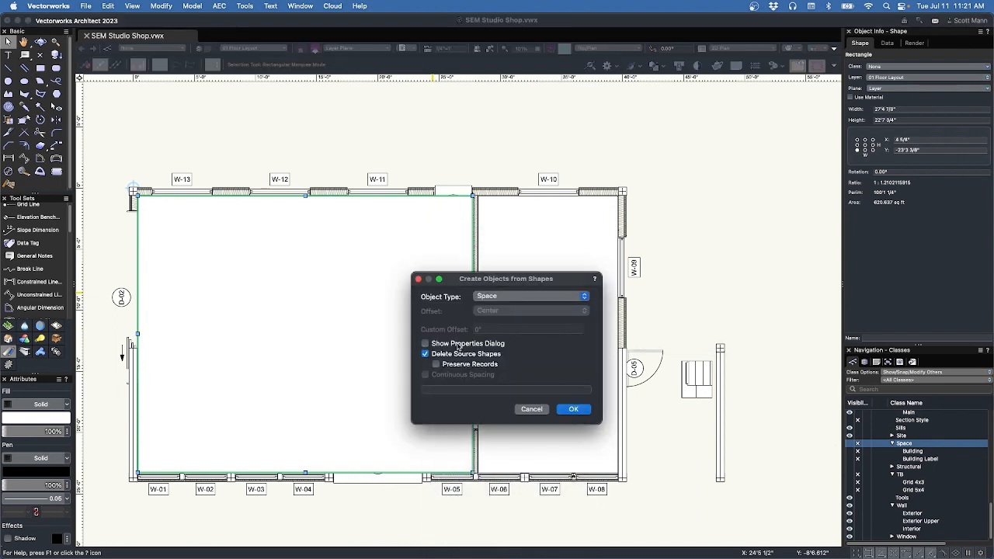
{"action": "left_click", "coordinate": [575, 409]}
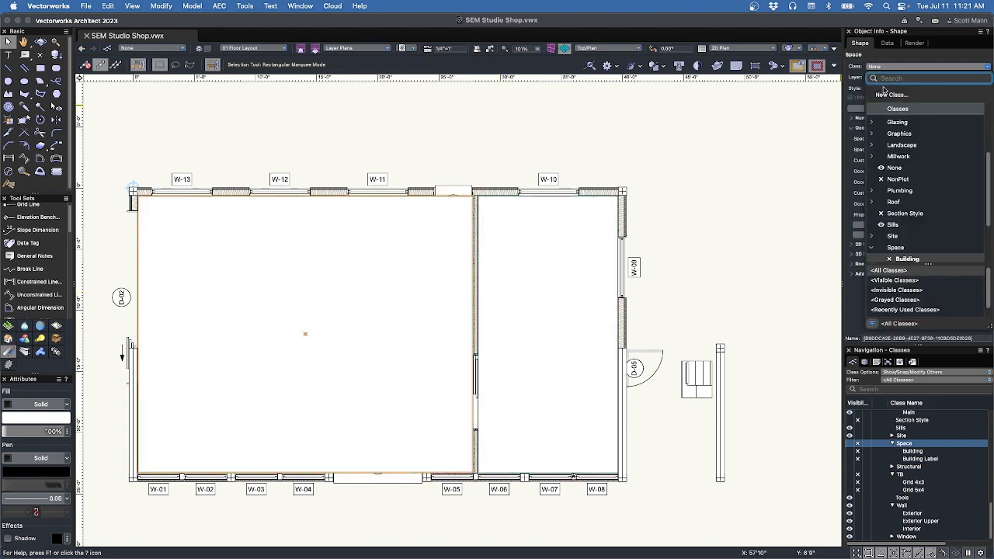
Create a Space-Rooms class with a blue fill at 50% opacity.
{"action": "left_click", "coordinate": [871, 101]}
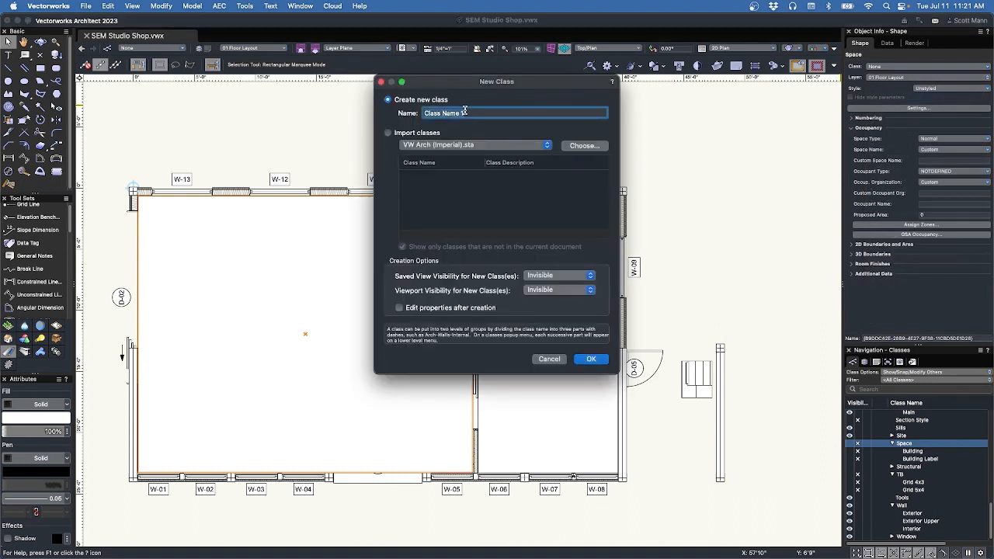
{"action": "type", "text": "Space-Rooms"}
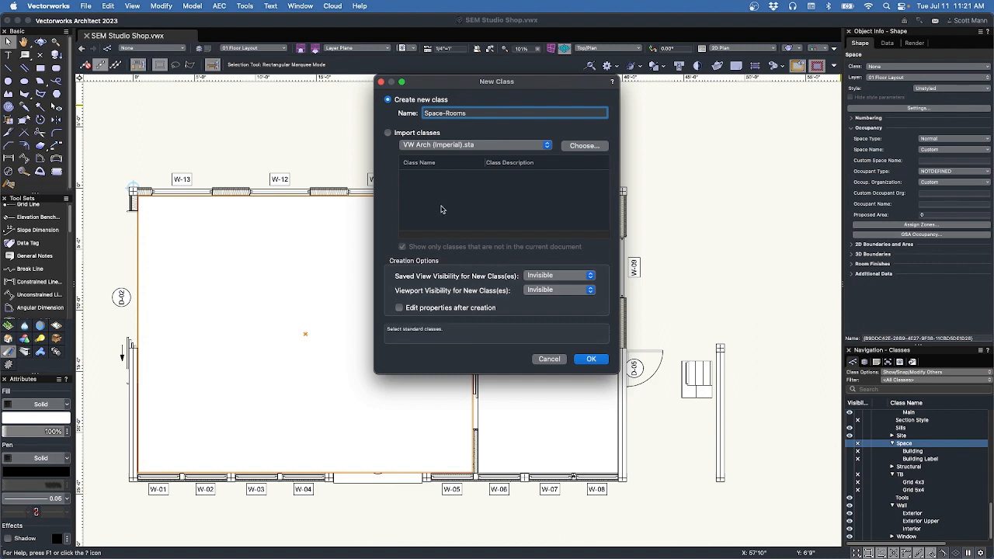
{"action": "left_click", "coordinate": [489, 309]}
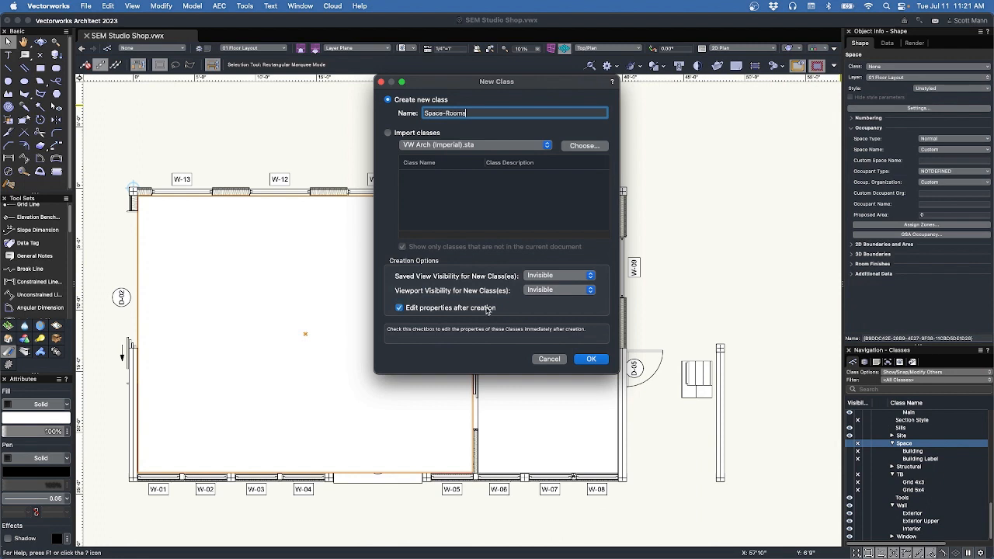
{"action": "left_click", "coordinate": [592, 359]}
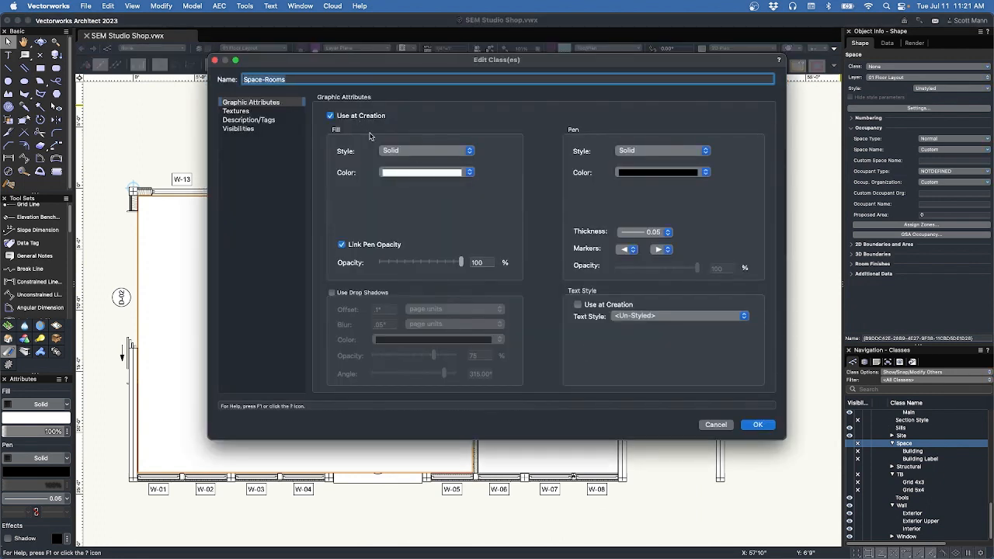
{"action": "left_click", "coordinate": [422, 172]}
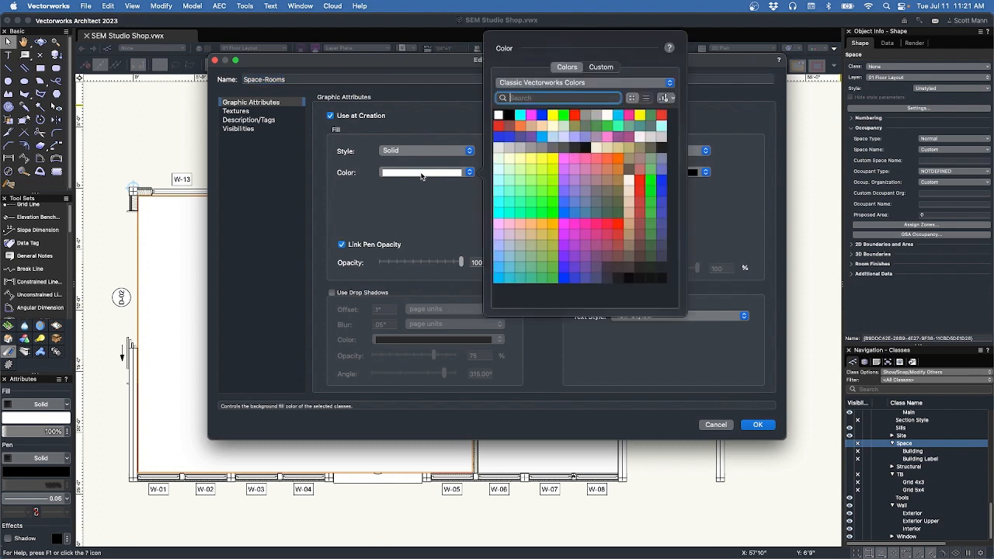
{"action": "left_click", "coordinate": [542, 138]}
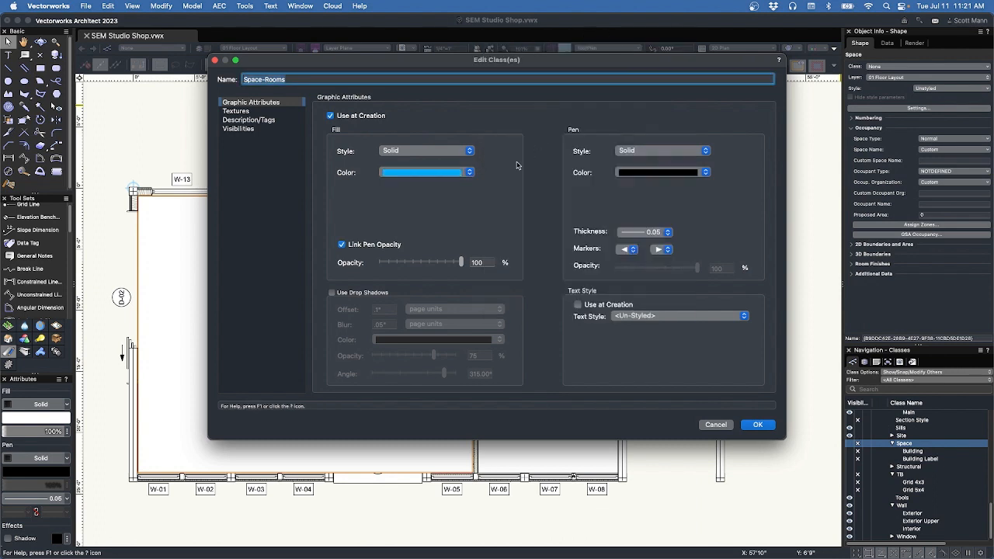
{"action": "left_click", "coordinate": [422, 263]}
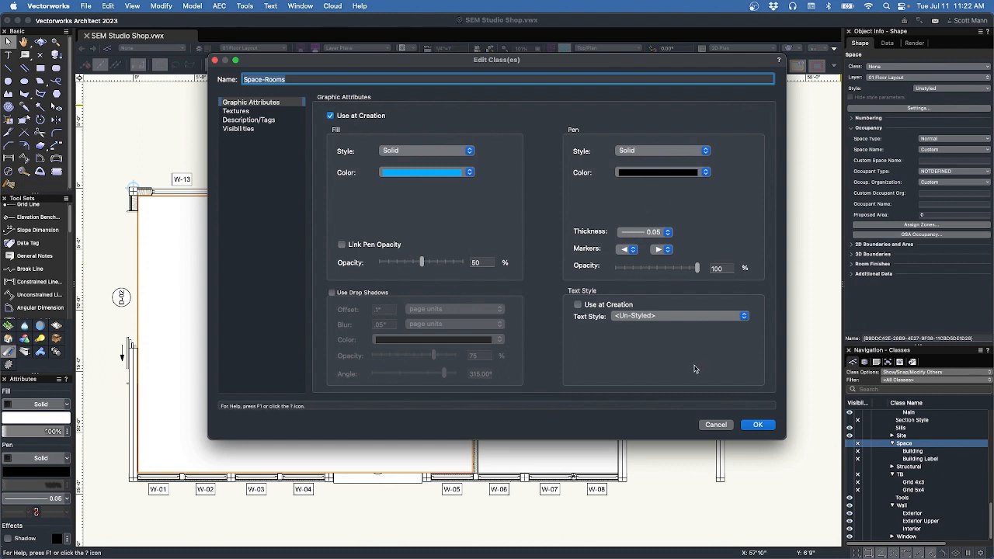
{"action": "left_click", "coordinate": [757, 425]}
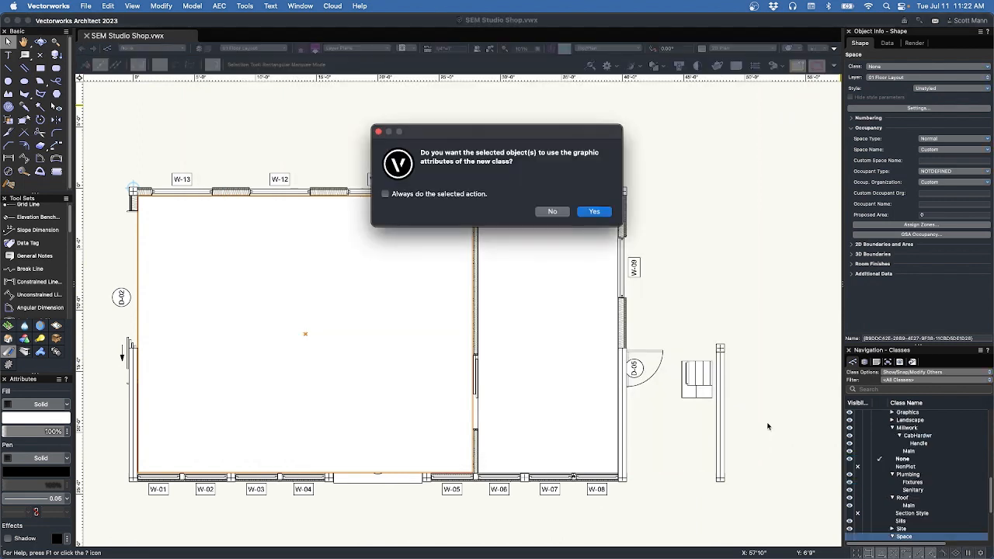
Apply the Space-Rooms class graphics to the space, using the class fill opacity.
{"action": "left_click", "coordinate": [594, 214]}
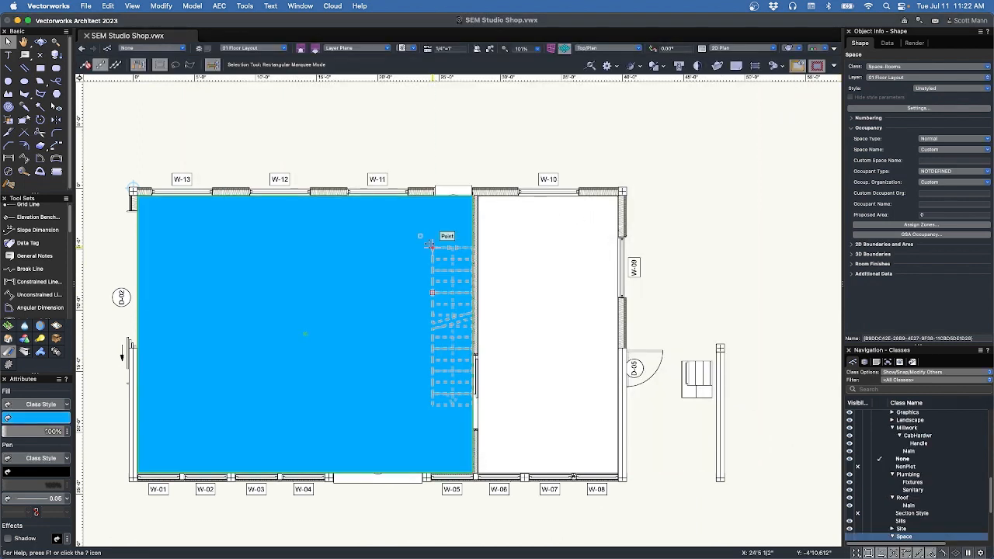
{"action": "left_click", "coordinate": [67, 431]}
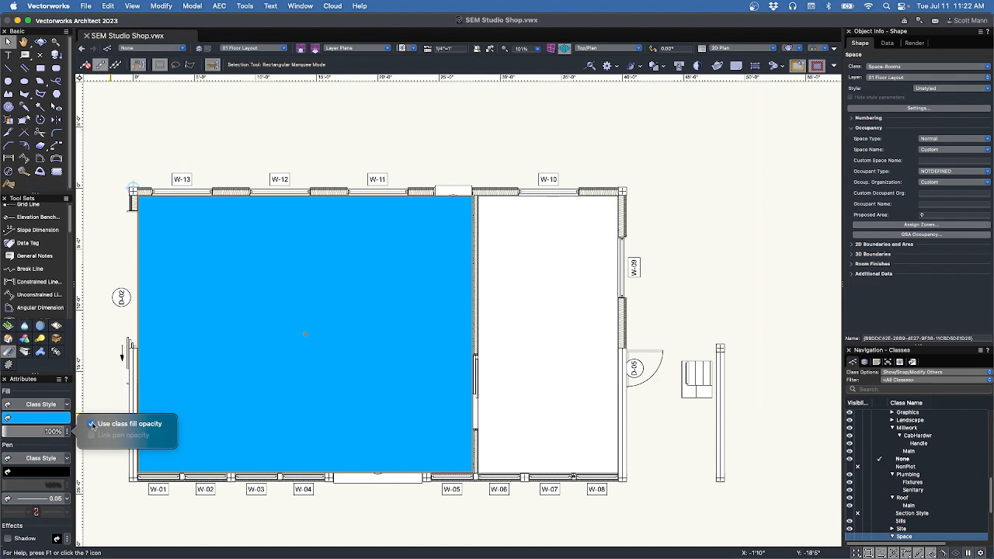
{"action": "left_click", "coordinate": [92, 424]}
Reselect the blue space and set its Custom Space Name to Room.
{"action": "left_click", "coordinate": [162, 133]}
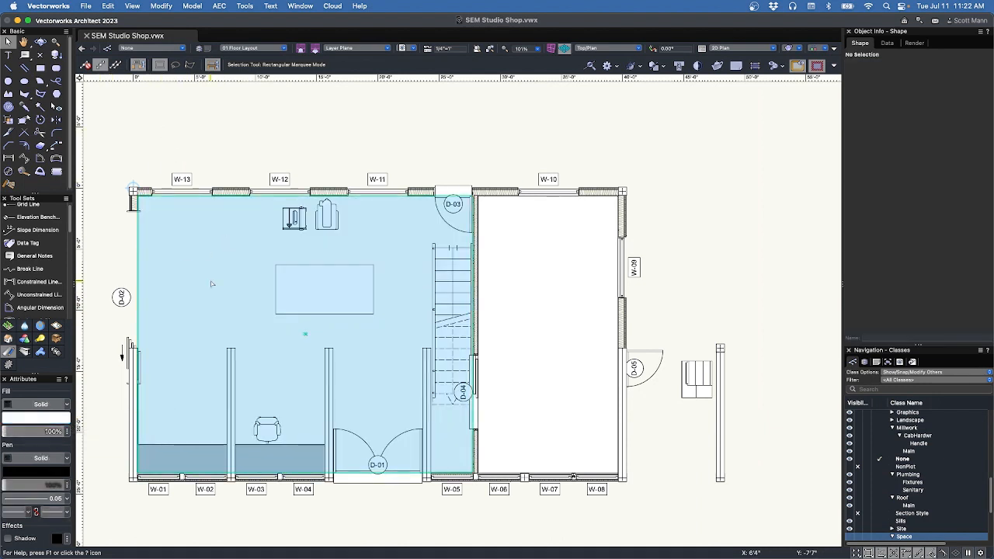
{"action": "left_click", "coordinate": [211, 284]}
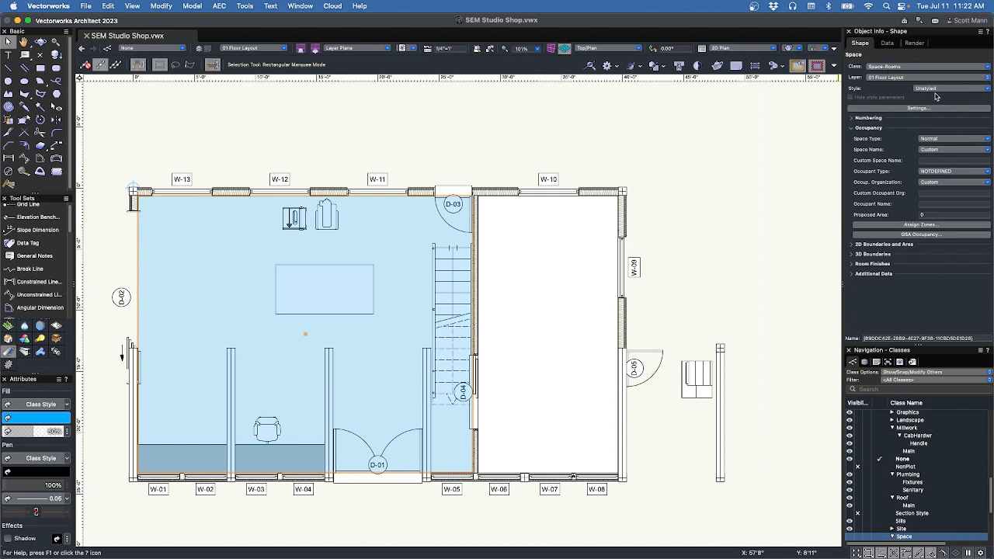
{"action": "left_click", "coordinate": [929, 161]}
{"action": "type", "text": "Room"}
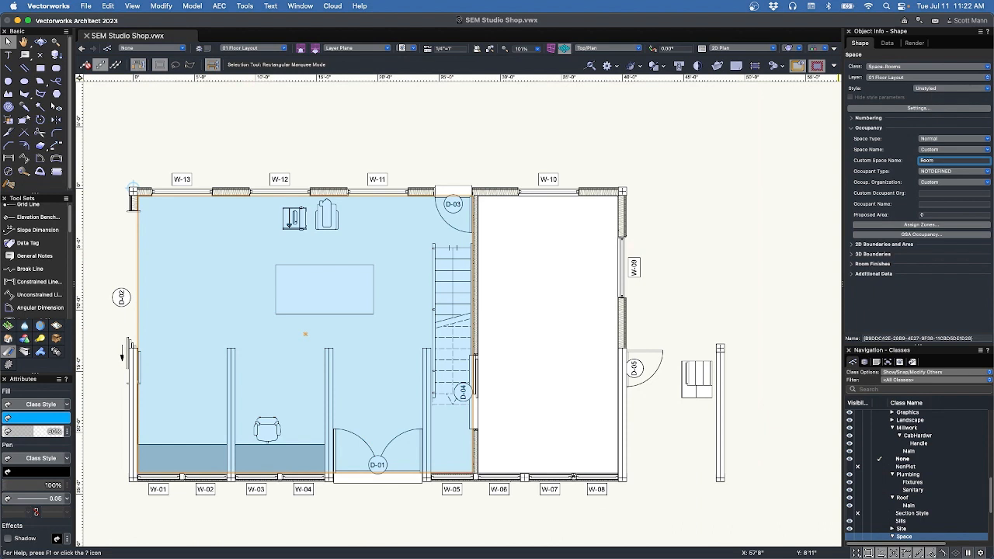
{"action": "key", "text": "Tab"}
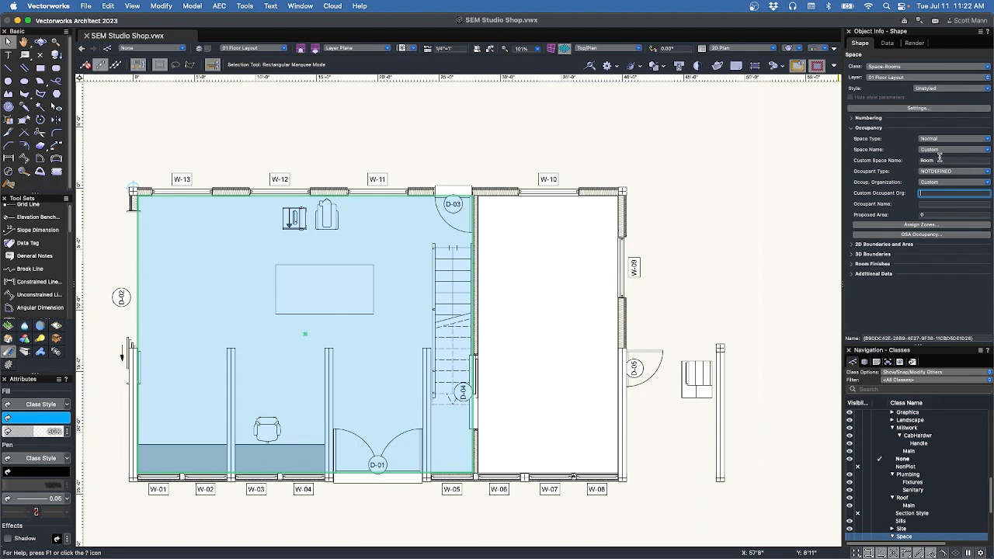
{"action": "left_click", "coordinate": [929, 89]}
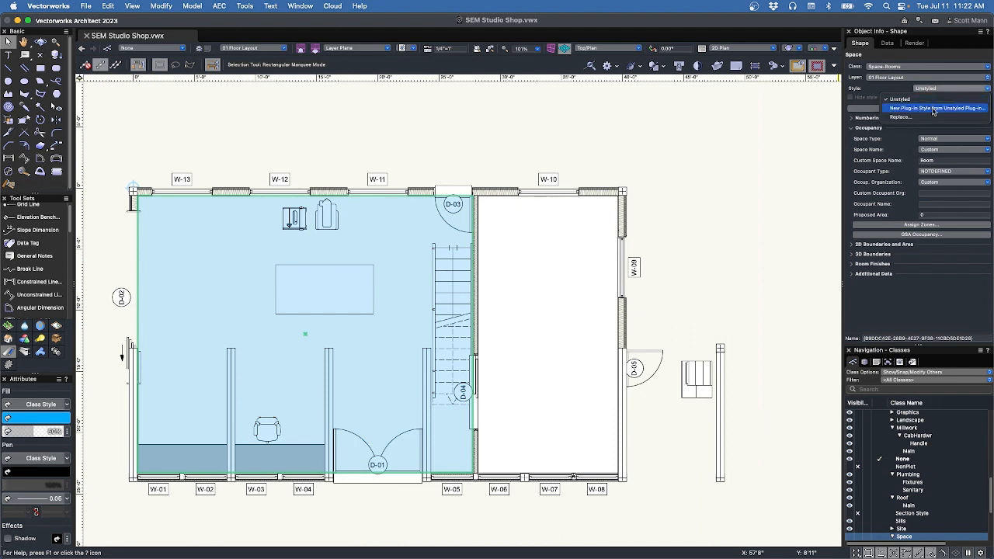
Create a new plug-in style from the unstyled space, saved in a new Spaces folder in the drawing.
{"action": "left_click", "coordinate": [934, 108]}
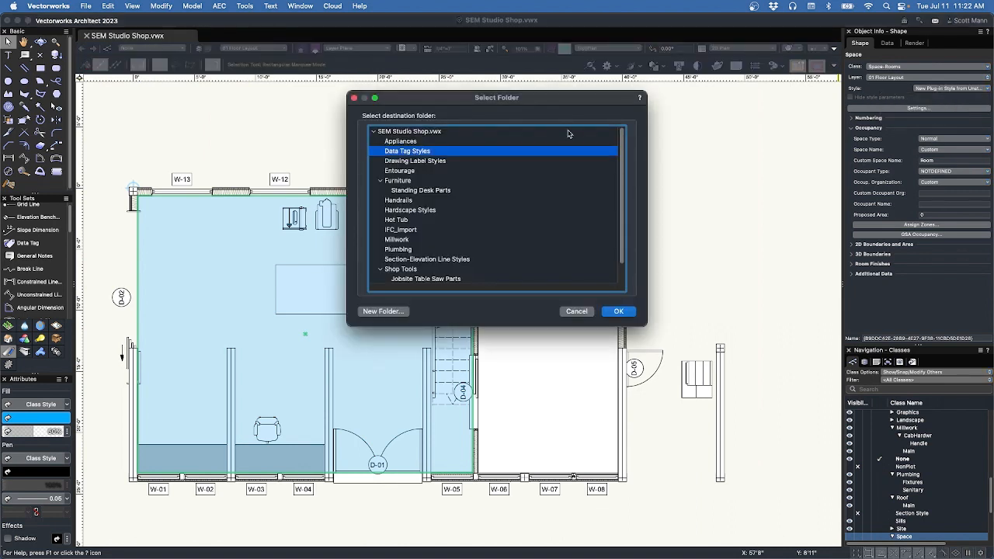
{"action": "left_click", "coordinate": [406, 132]}
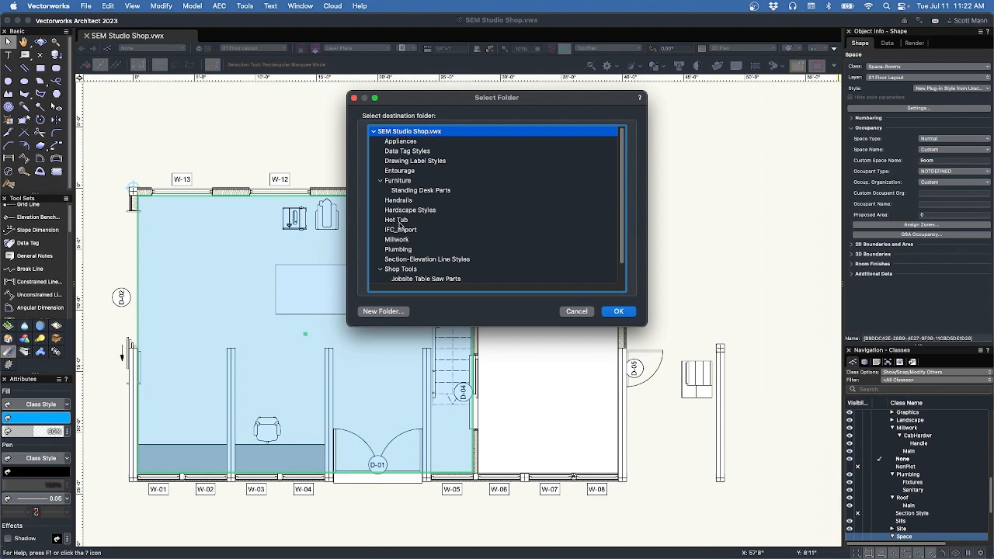
{"action": "left_click", "coordinate": [385, 312]}
{"action": "type", "text": "Sa"}
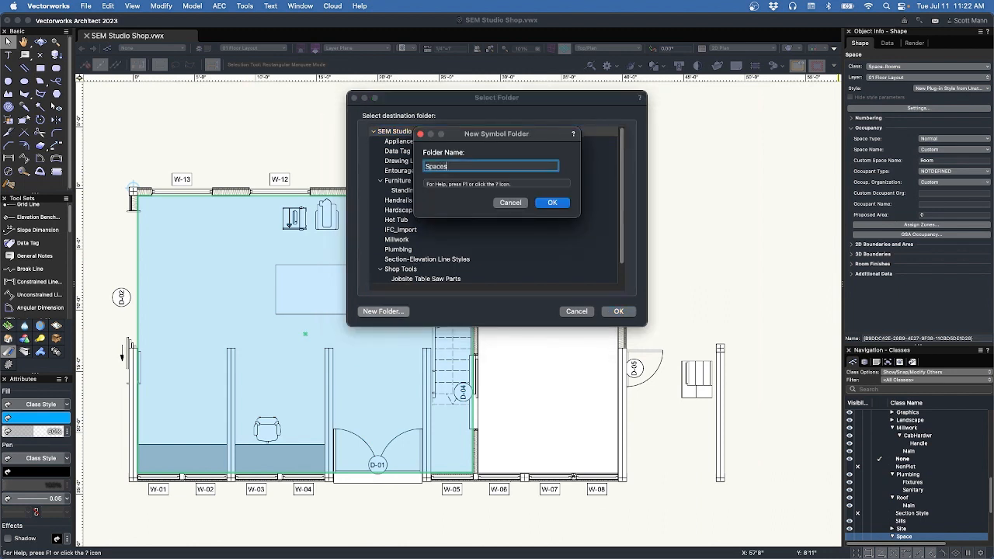
{"action": "type", "text": "aces"}
{"action": "left_click", "coordinate": [552, 203]}
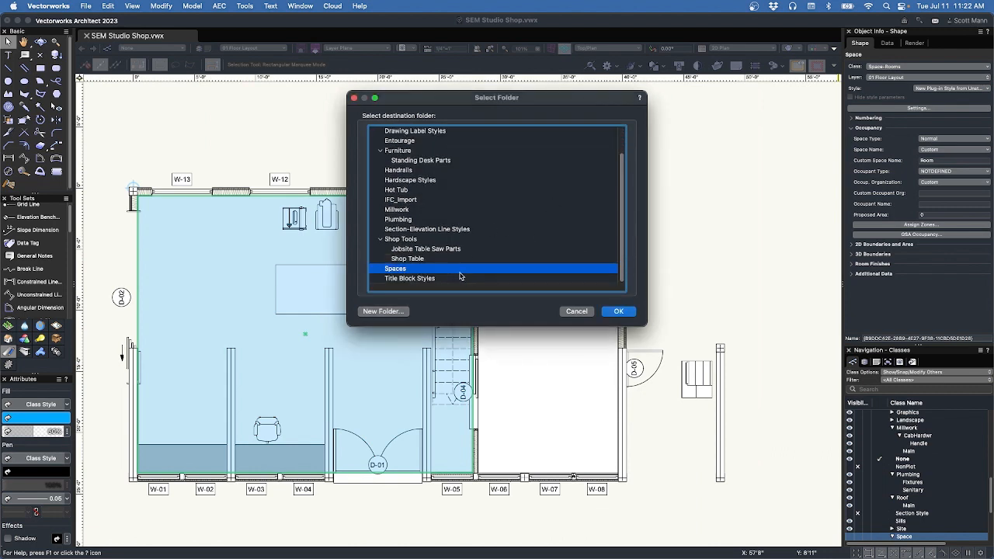
{"action": "left_click", "coordinate": [618, 312]}
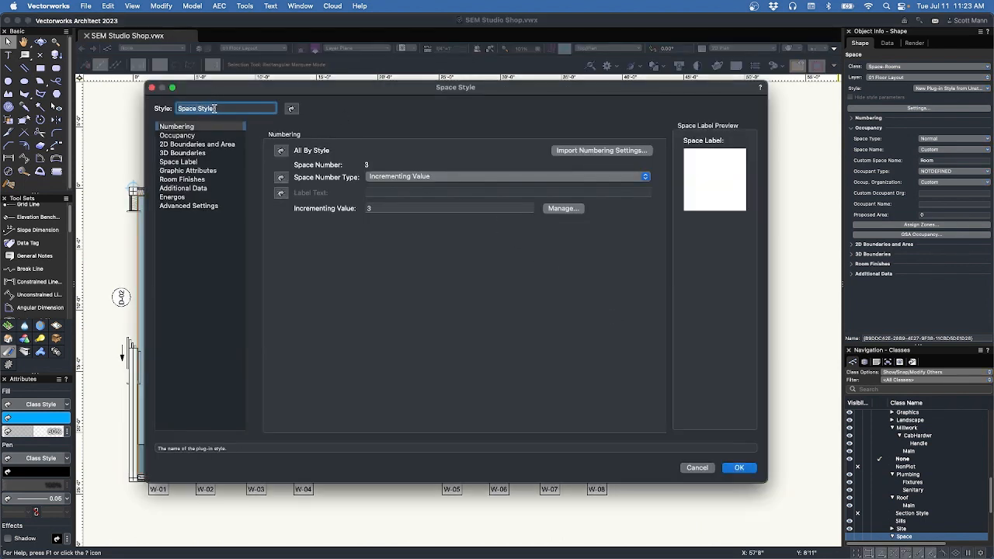
Name the style Rooms, set the incrementing value to 1, and make all numbering follow the style.
{"action": "type", "text": "Rooms"}
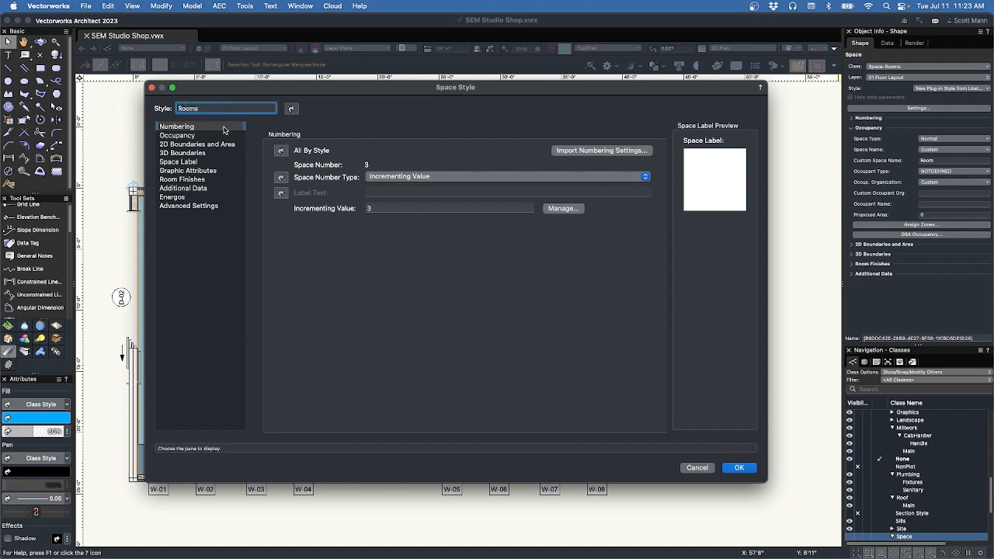
{"action": "left_click", "coordinate": [369, 207]}
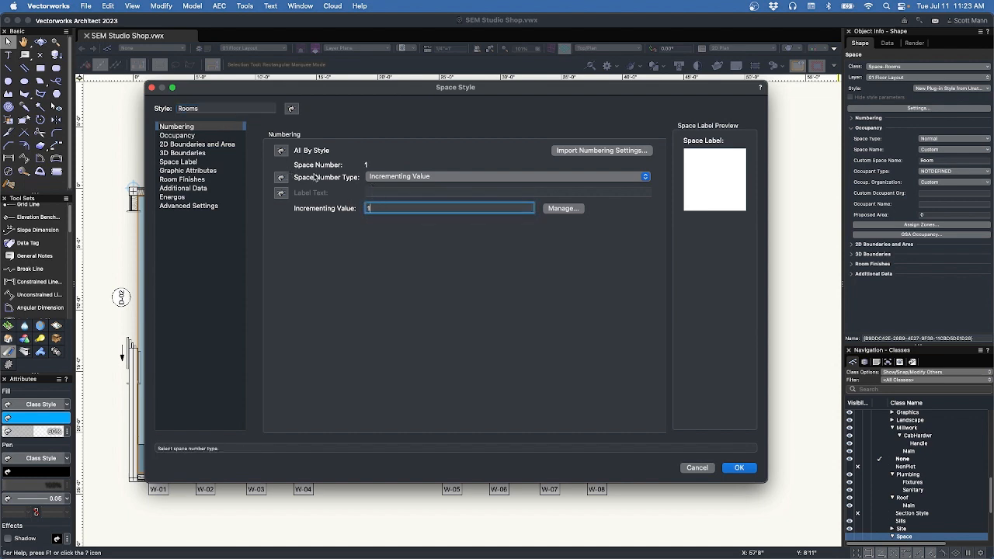
{"action": "key", "text": "Tab"}
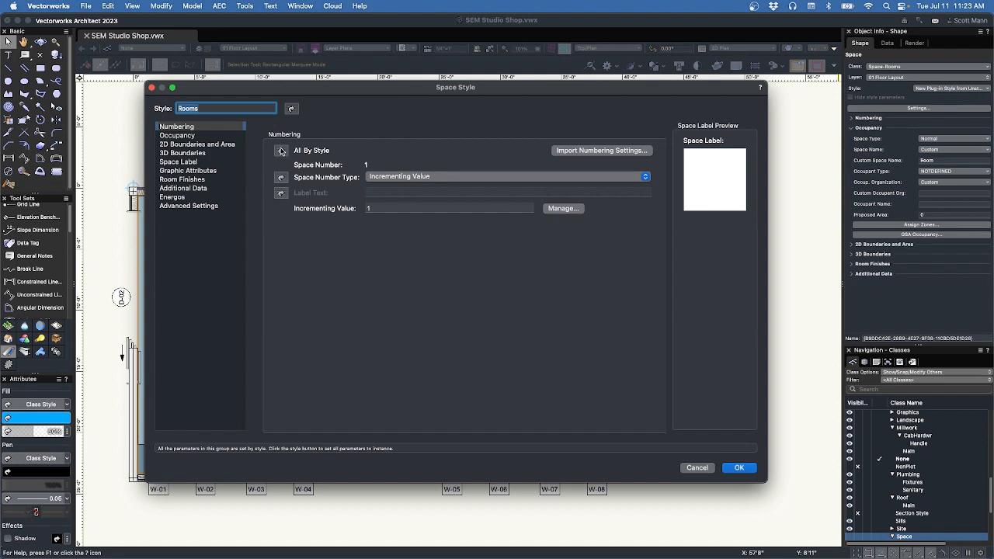
{"action": "left_click", "coordinate": [281, 151]}
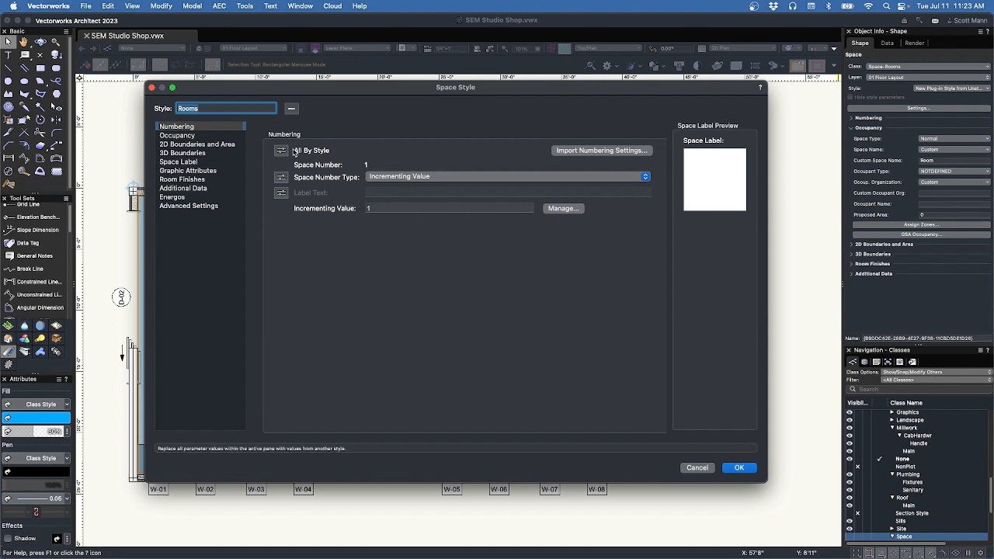
Set the Occupancy space name to Custom and make both space name and proposed area follow the style.
{"action": "left_click", "coordinate": [217, 136]}
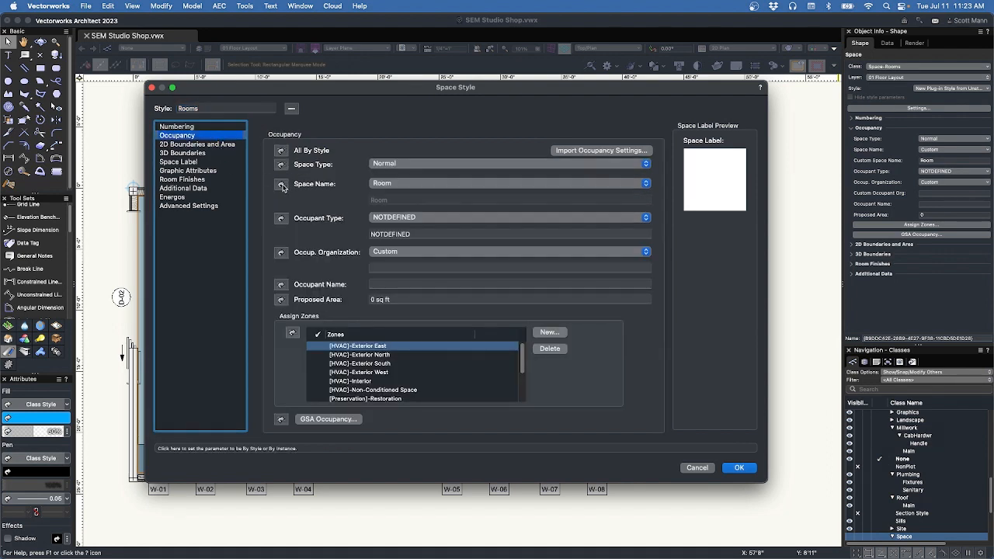
{"action": "left_click", "coordinate": [408, 184]}
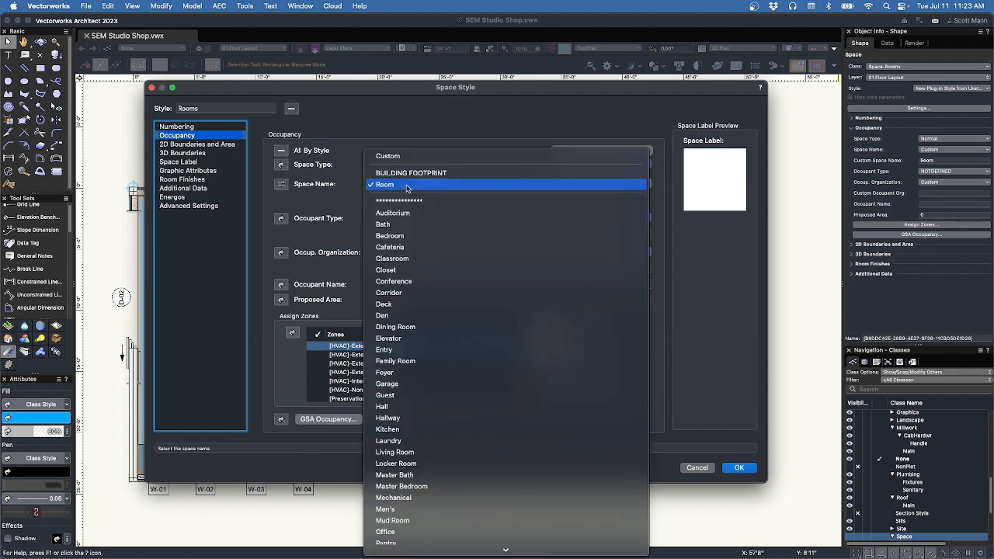
{"action": "mouse_move", "coordinate": [412, 549]}
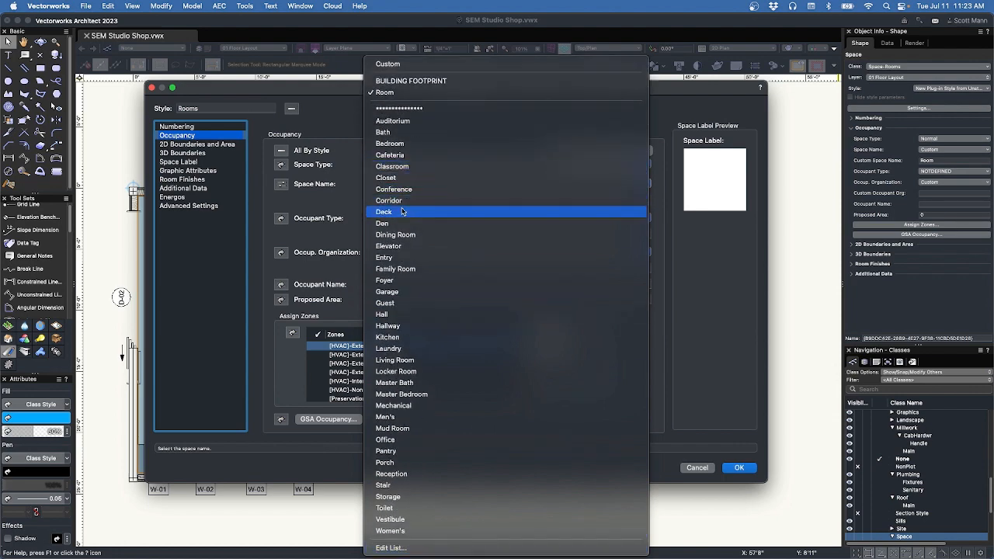
{"action": "left_click", "coordinate": [405, 65]}
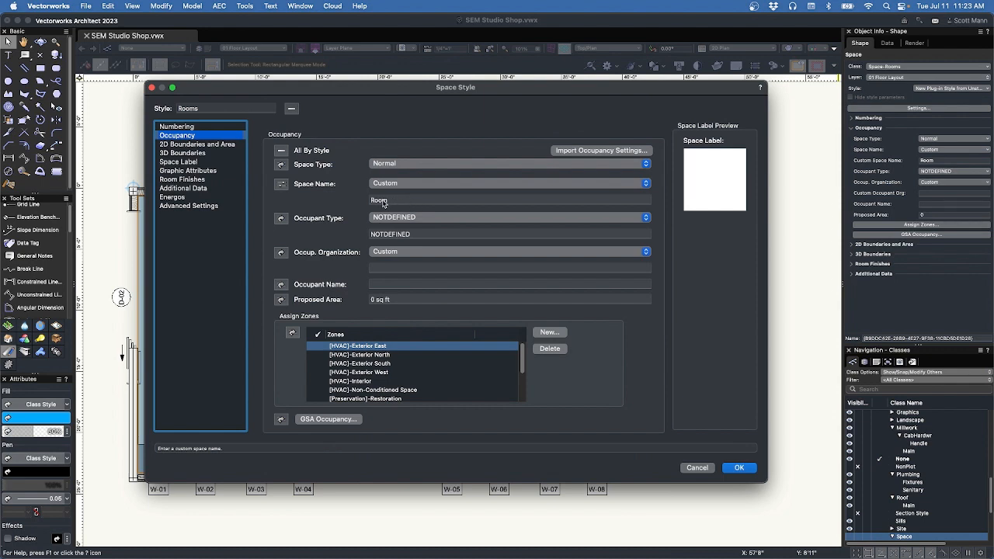
{"action": "left_click", "coordinate": [281, 187]}
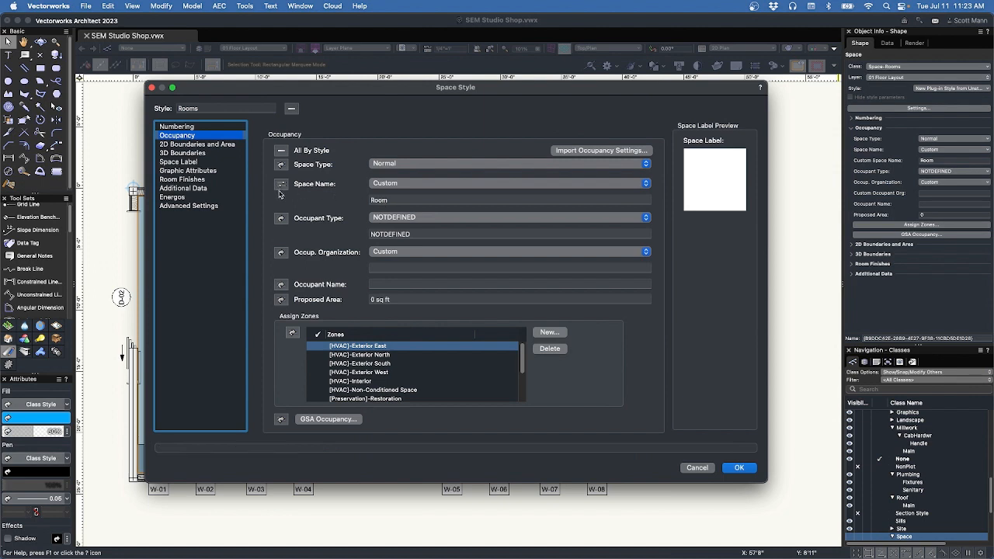
{"action": "left_click", "coordinate": [284, 302]}
{"action": "left_click", "coordinate": [374, 300]}
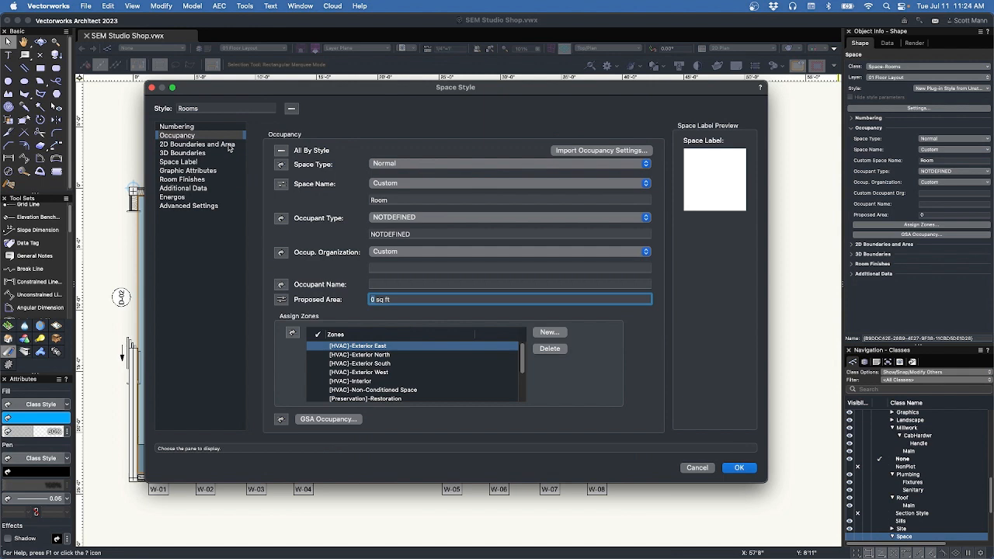
{"action": "left_click", "coordinate": [197, 145]}
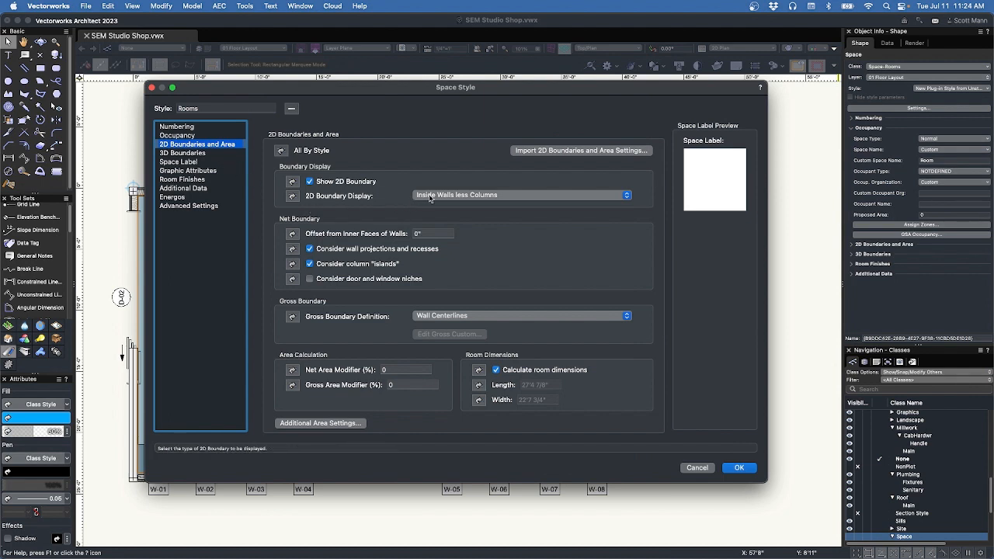
Keep Wall Centerlines as gross boundary and Inside Walls less Columns as display, reviewing 3D Boundaries and Space Label.
{"action": "left_click", "coordinate": [448, 318]}
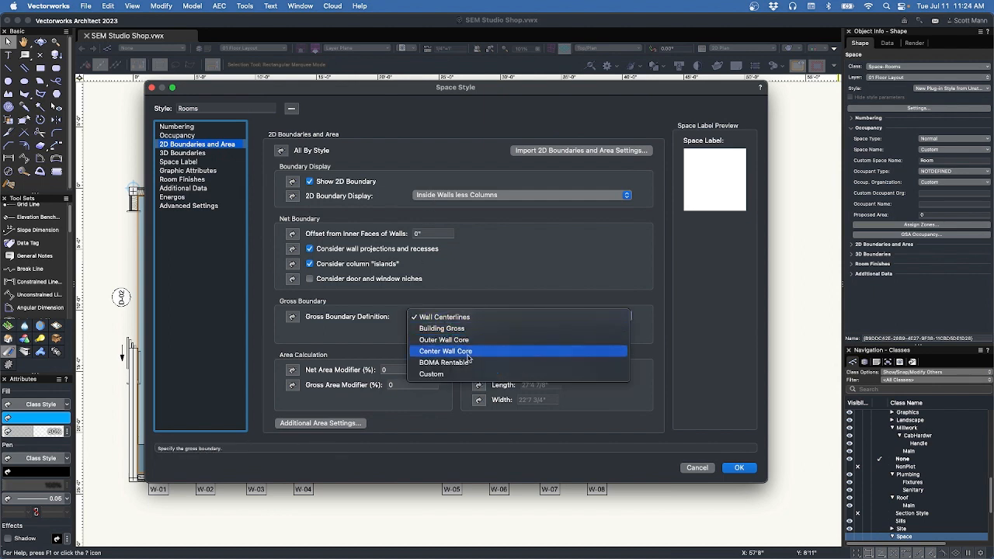
{"action": "left_click", "coordinate": [437, 264]}
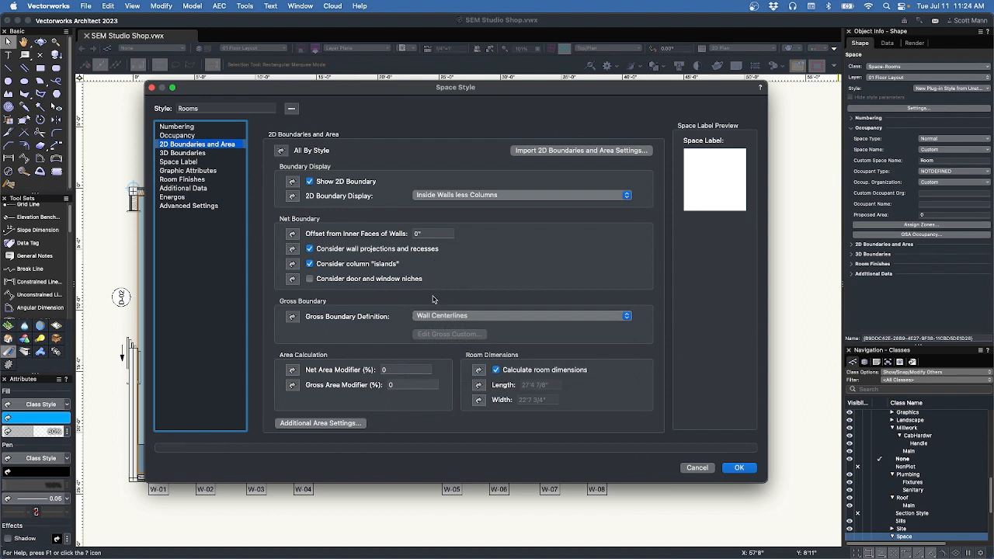
{"action": "left_click", "coordinate": [449, 195]}
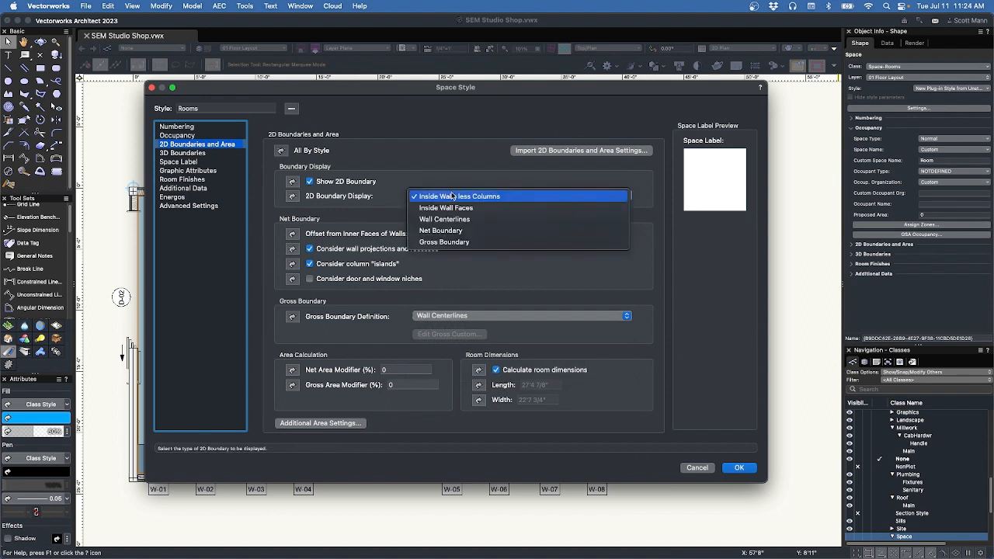
{"action": "left_click", "coordinate": [447, 184]}
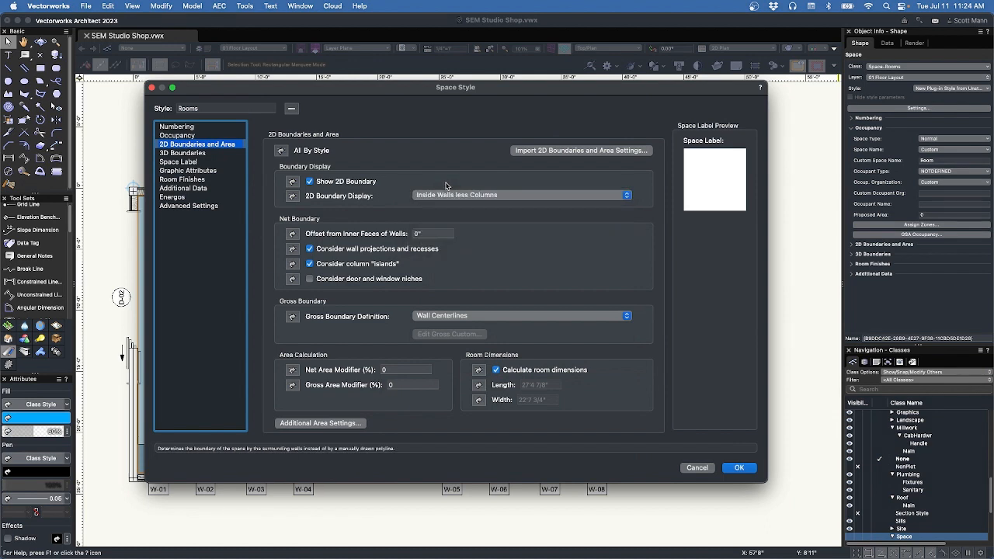
{"action": "left_click", "coordinate": [205, 154]}
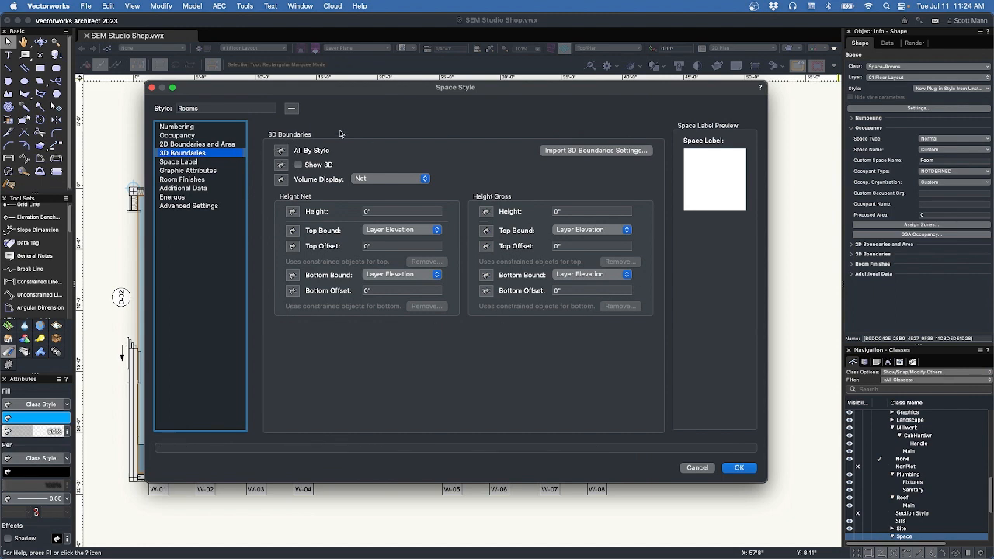
{"action": "left_click", "coordinate": [186, 162]}
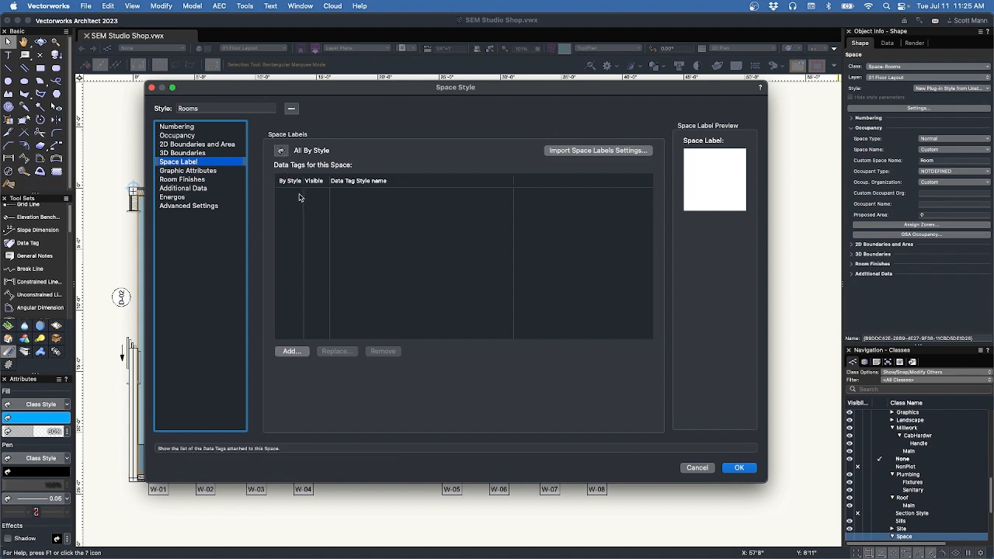
Add the Space Tag-Residential data tag to the Rooms style's label and set it by style.
{"action": "left_click", "coordinate": [293, 351]}
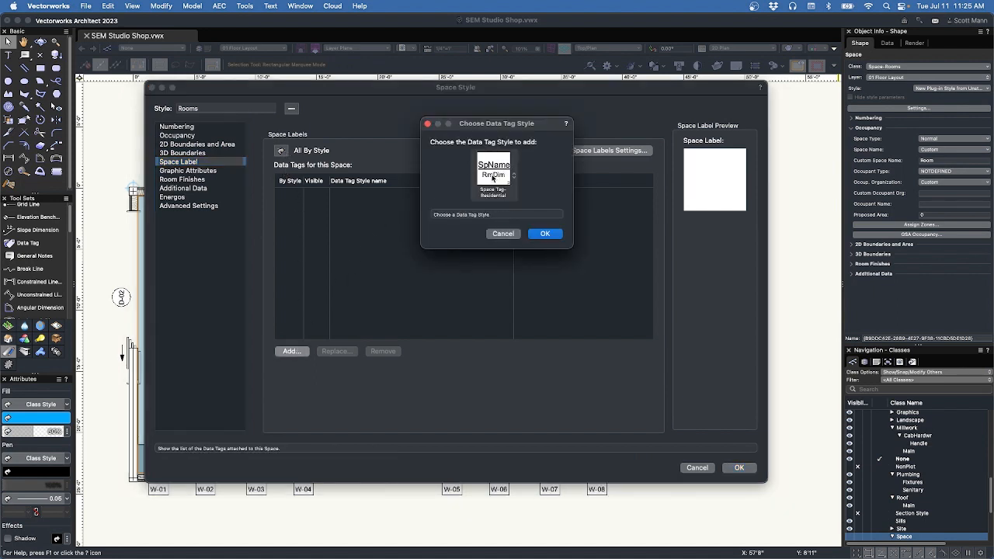
{"action": "left_click", "coordinate": [544, 234]}
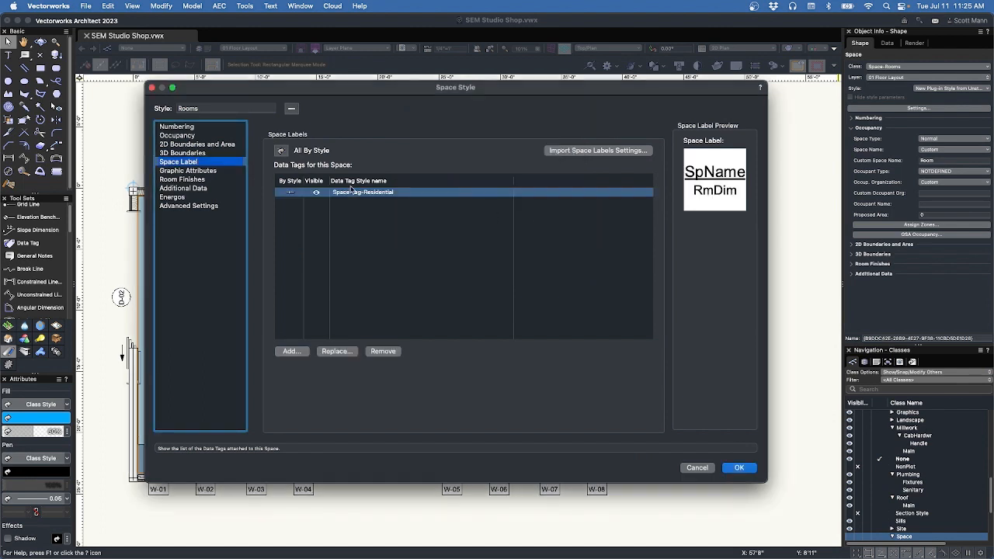
{"action": "left_click", "coordinate": [290, 193]}
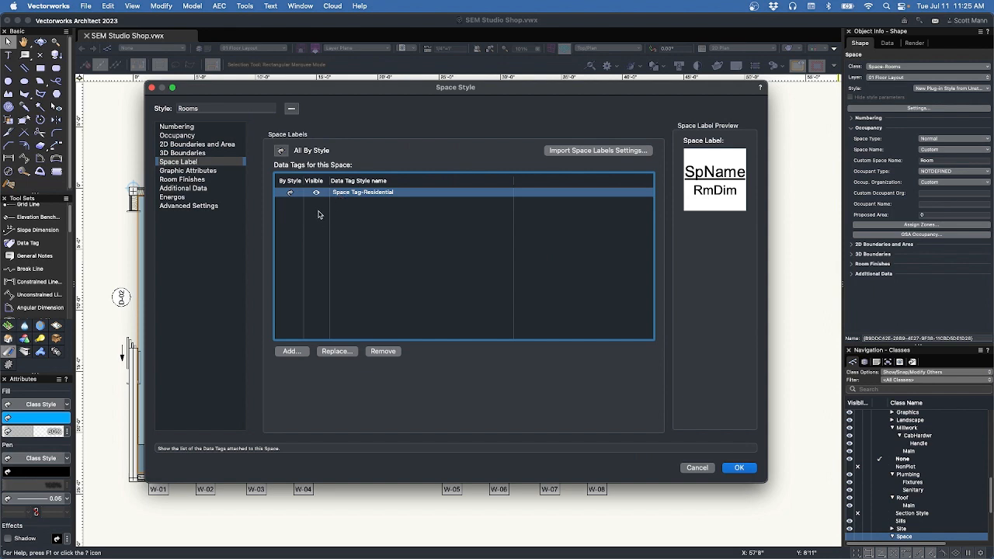
{"action": "left_click", "coordinate": [212, 171]}
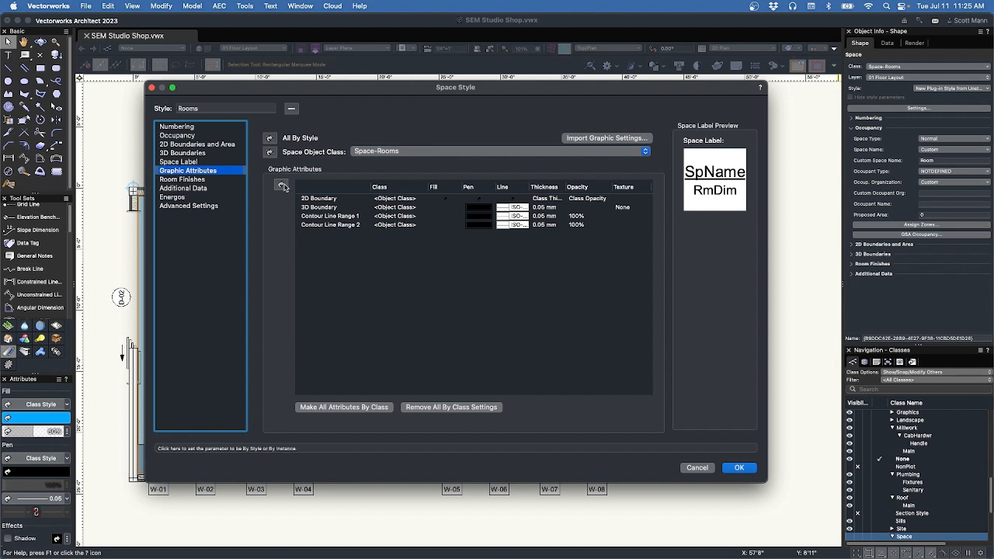
Make all graphic attributes by class and by style, then confirm the Rooms style.
{"action": "left_click", "coordinate": [350, 406]}
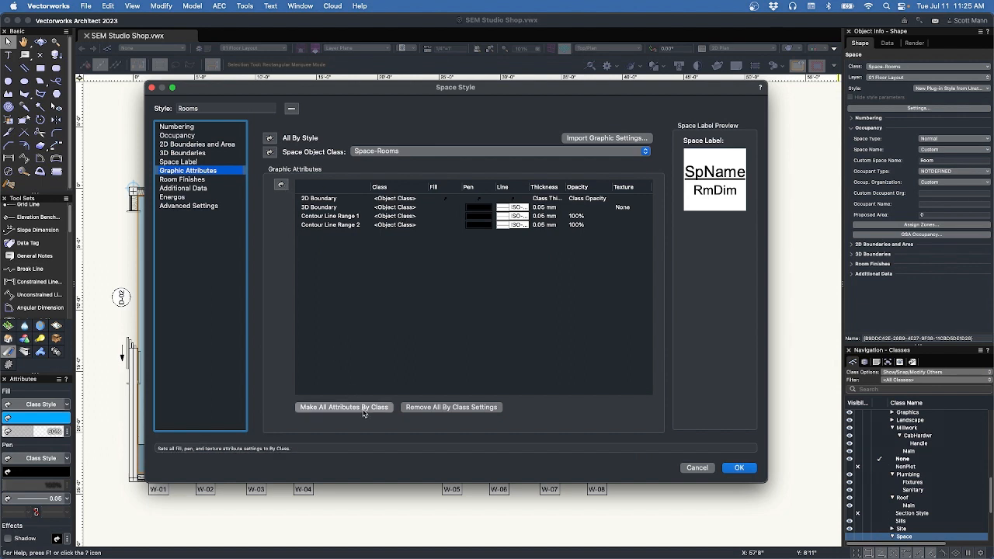
{"action": "left_click", "coordinate": [282, 186]}
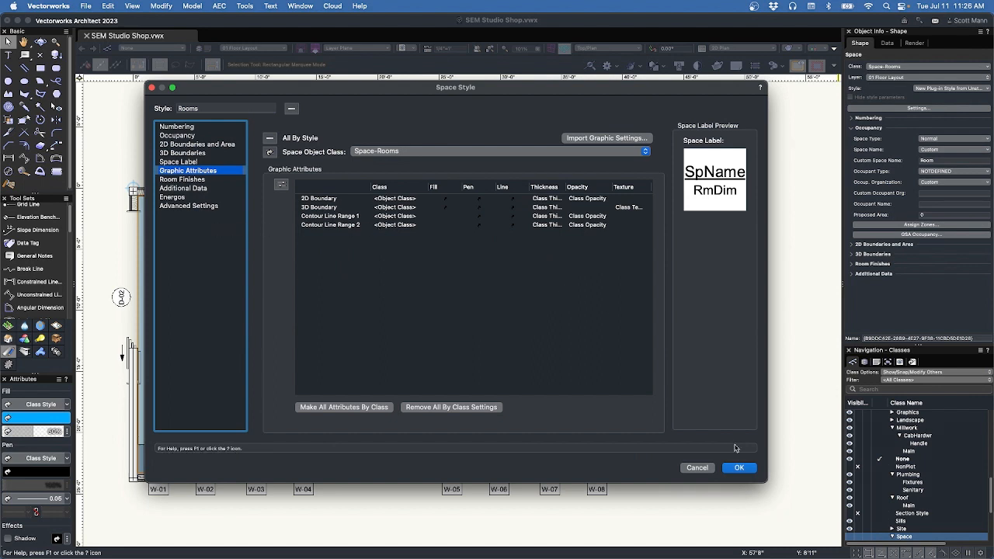
{"action": "left_click", "coordinate": [739, 468]}
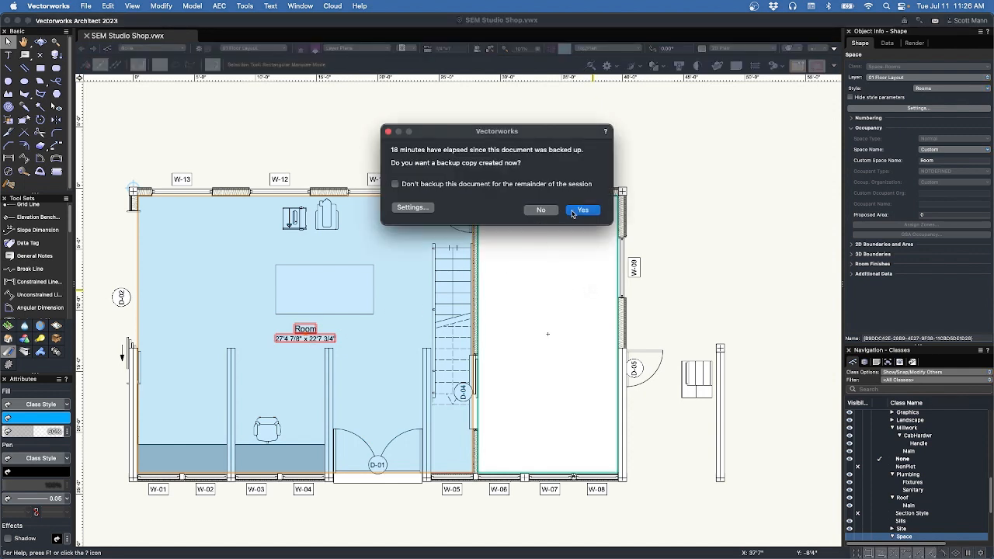
Dismiss the backup reminder and toggle the Rooms class visibility off and back on in Navigation-Classes.
{"action": "left_click", "coordinate": [543, 209]}
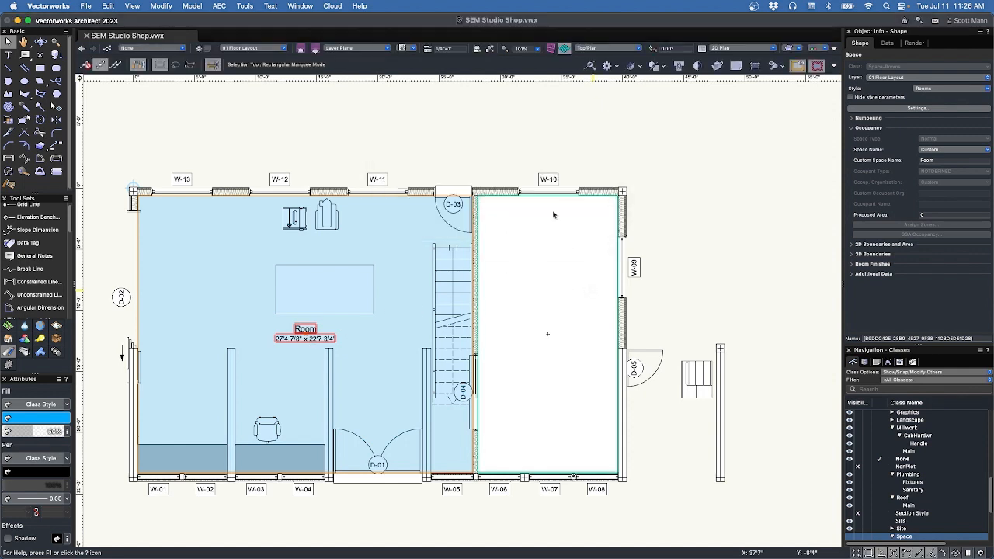
{"action": "left_click", "coordinate": [526, 147]}
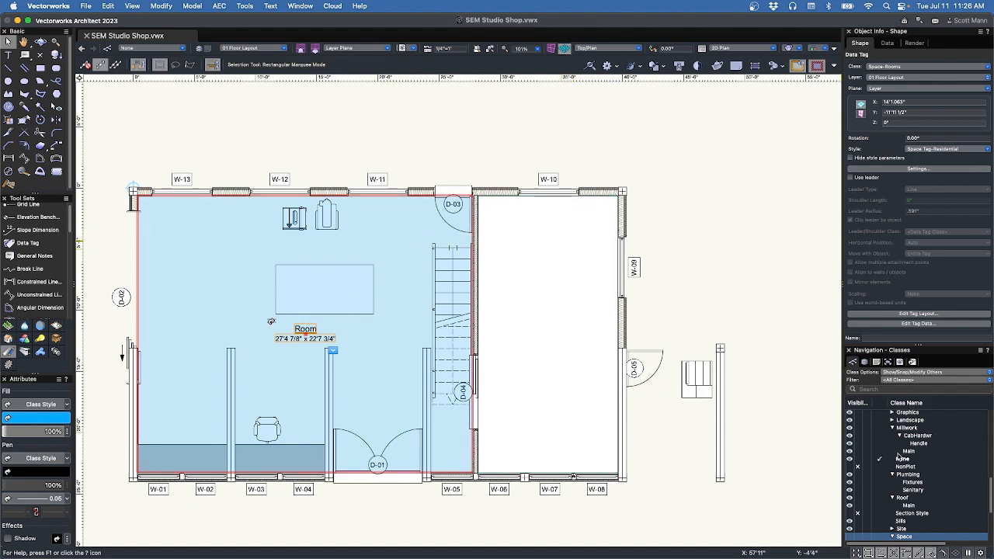
{"action": "scroll", "coordinate": [900, 458], "scroll_direction": "down", "scroll_amount": 2}
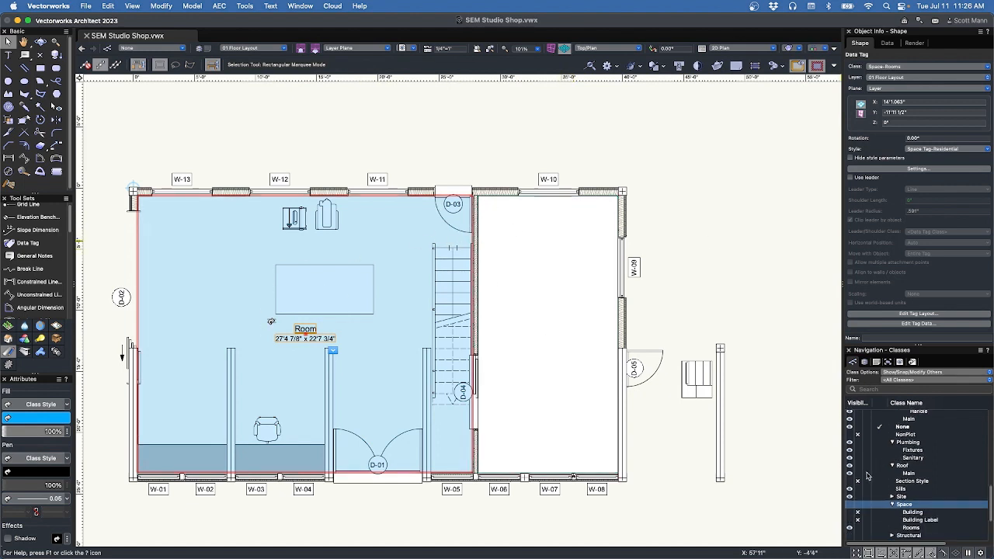
{"action": "left_click", "coordinate": [858, 528]}
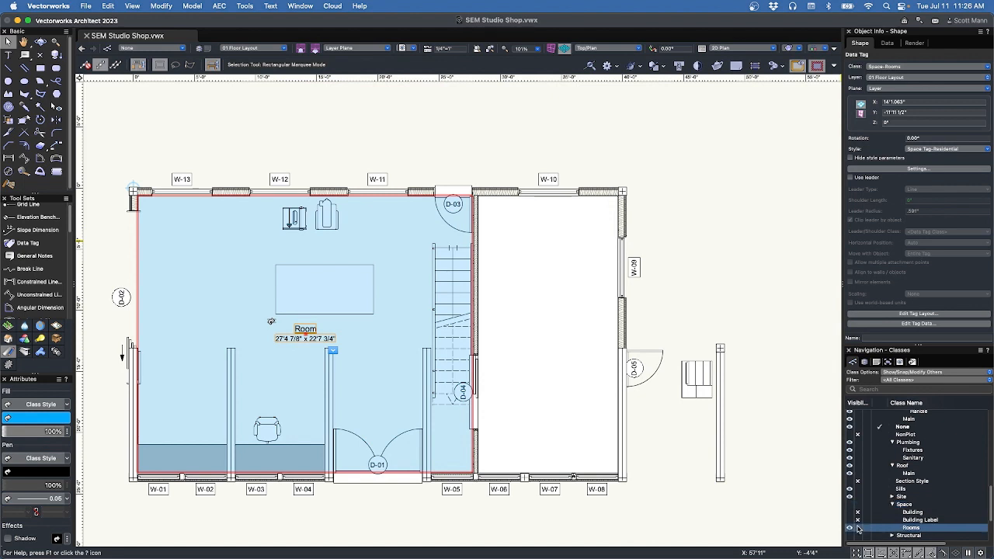
{"action": "left_click", "coordinate": [857, 528]}
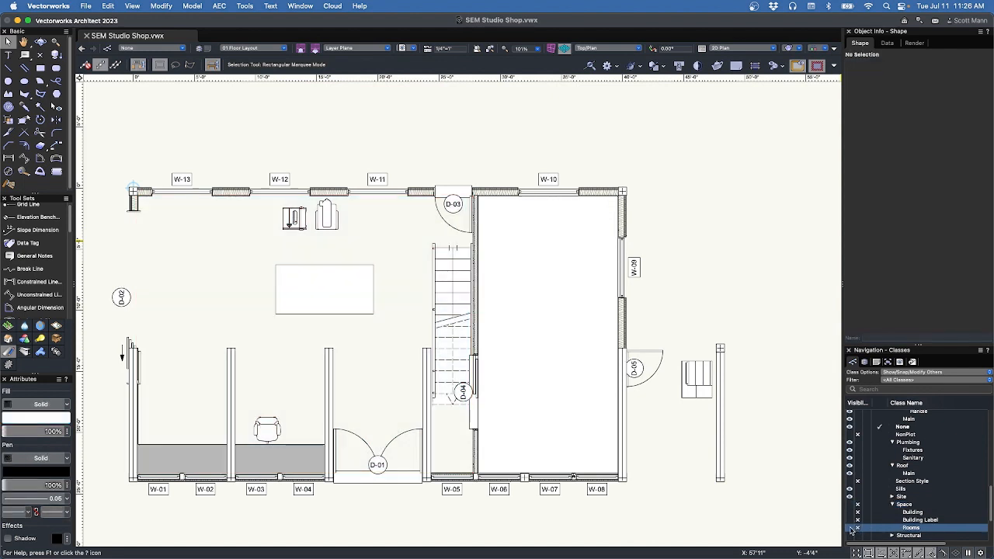
{"action": "left_click", "coordinate": [850, 528]}
In the Resource Manager, give the Space Tag-Residential style a new Space-Rooms Label class.
{"action": "key", "text": "super+r"}
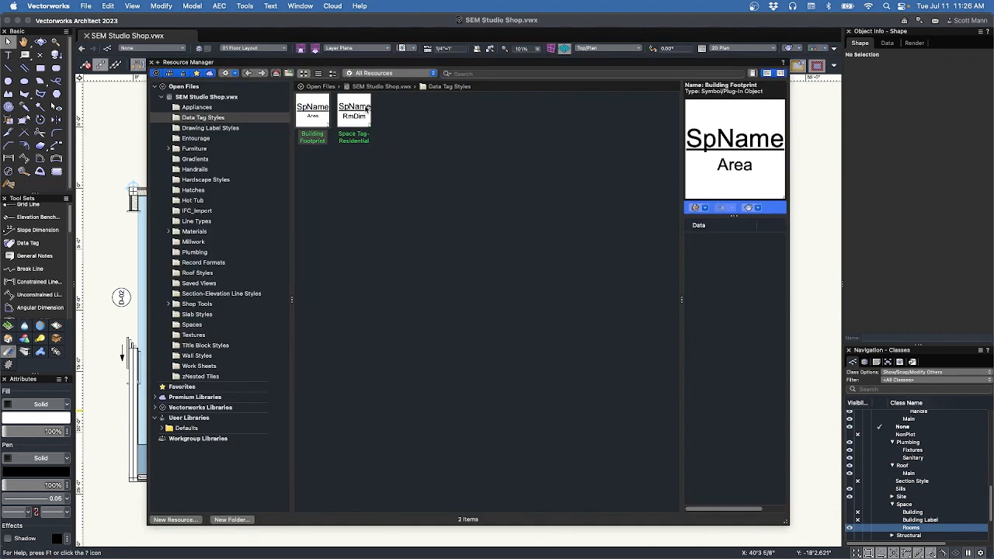
{"action": "right_click", "coordinate": [365, 108]}
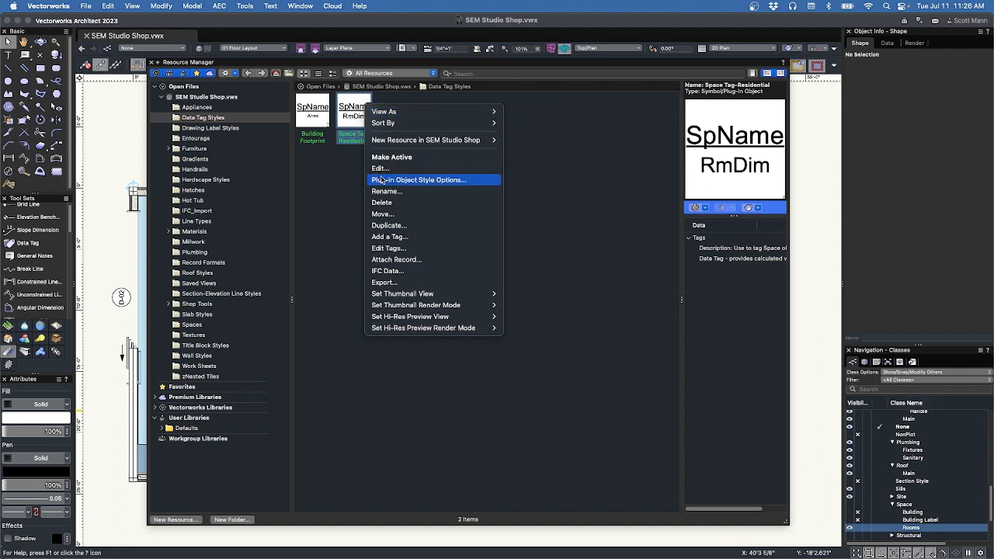
{"action": "left_click", "coordinate": [387, 181]}
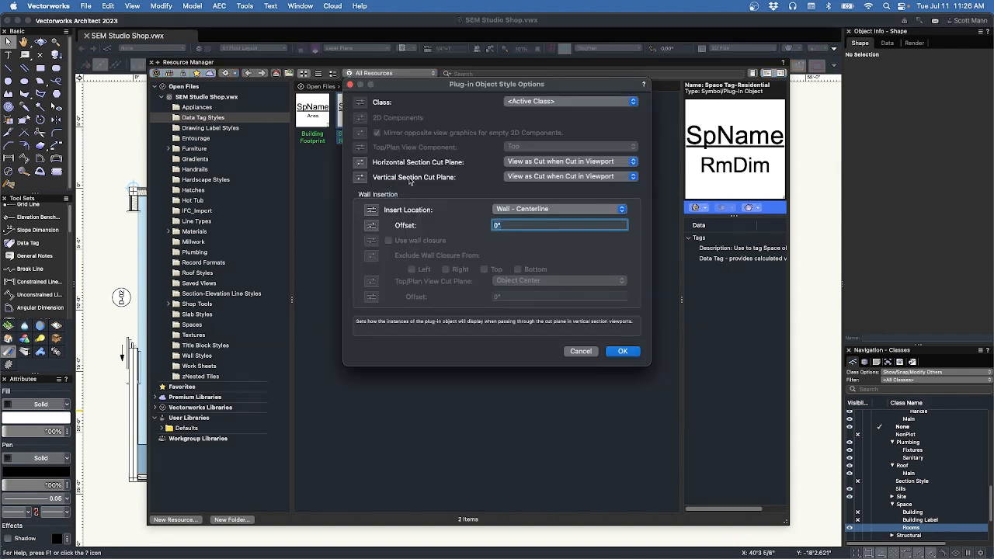
{"action": "left_click", "coordinate": [559, 101]}
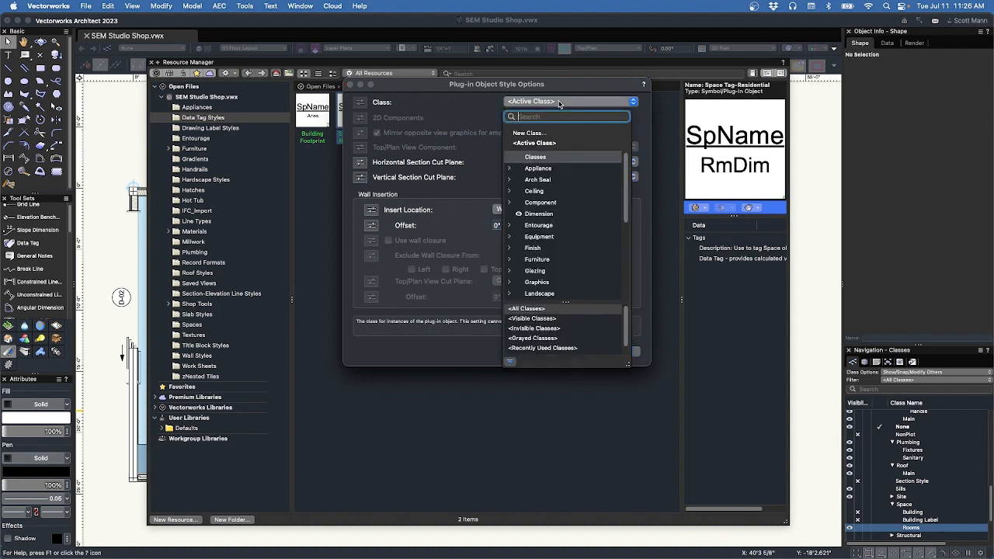
{"action": "left_click", "coordinate": [528, 134]}
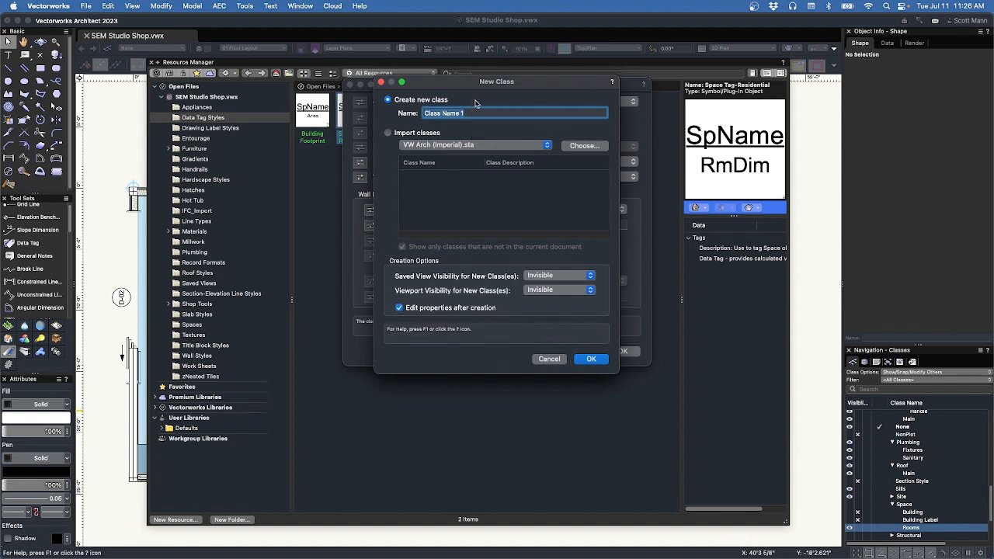
{"action": "type", "text": "Space-Rooms Label"}
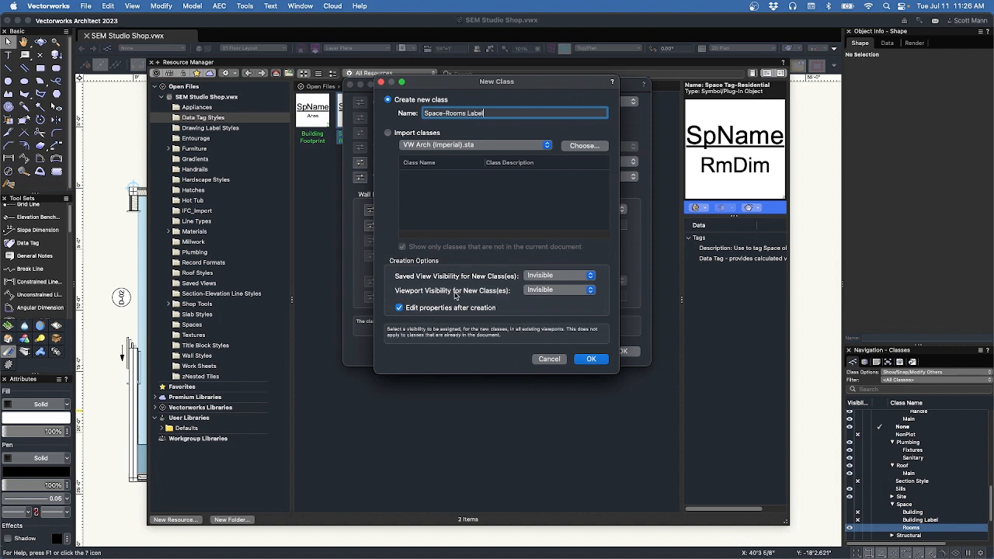
{"action": "left_click", "coordinate": [590, 359]}
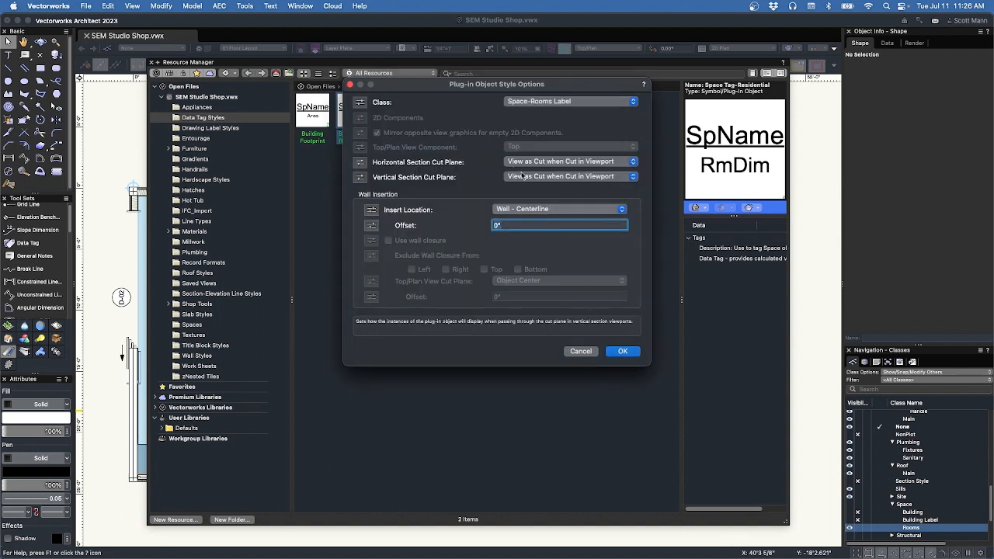
{"action": "left_click", "coordinate": [622, 351]}
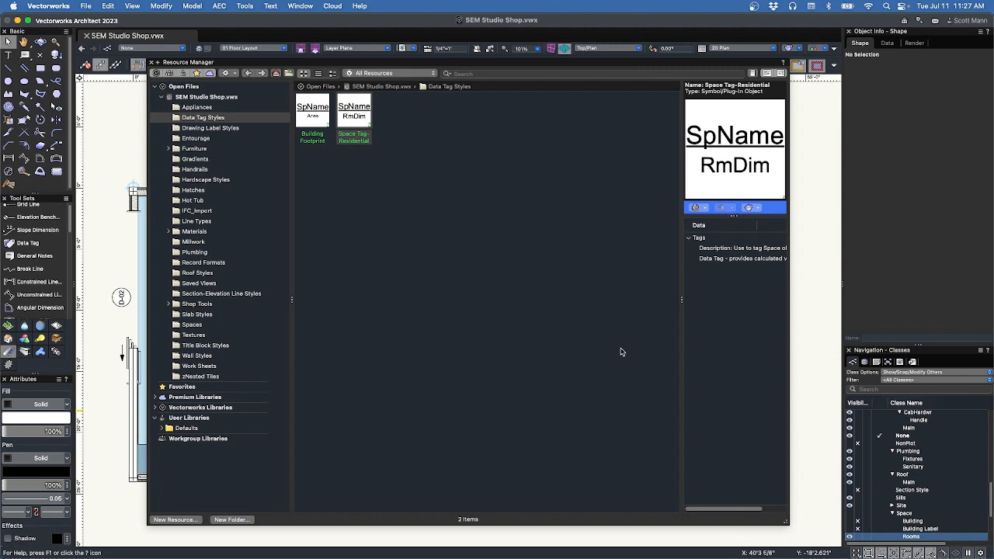
{"action": "key", "text": "super+r"}
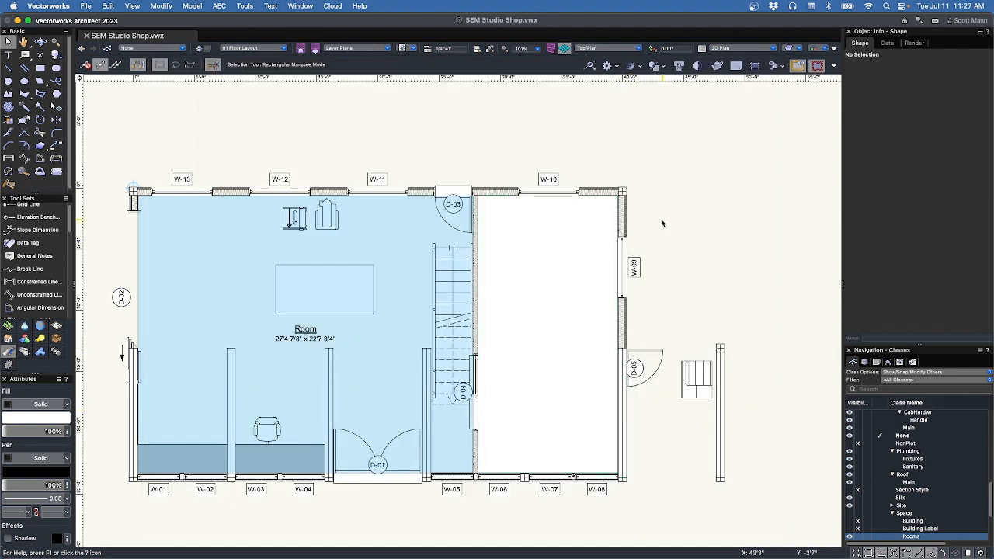
Move the Room data tag onto the Space-Rooms Label class.
{"action": "left_click", "coordinate": [305, 329]}
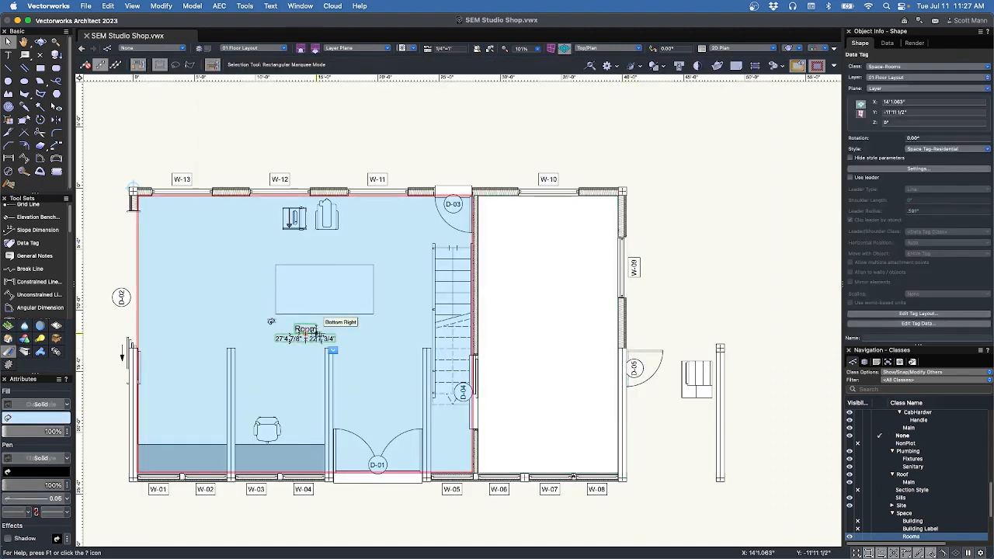
{"action": "left_click", "coordinate": [908, 69]}
{"action": "left_click", "coordinate": [910, 200]}
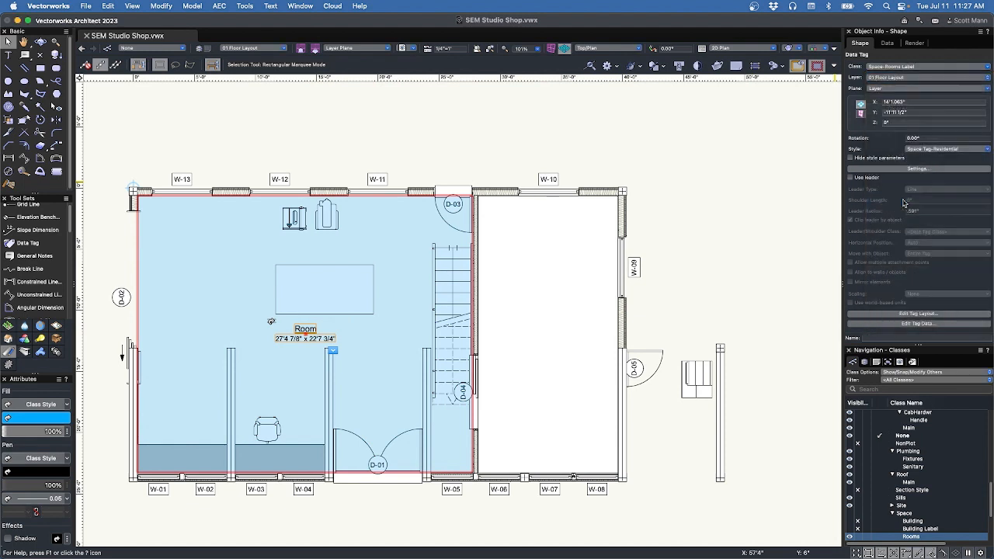
Toggle the Rooms class visibility to check the tag, then rename the left space to Shop.
{"action": "scroll", "coordinate": [860, 528], "scroll_direction": "down", "scroll_amount": 3}
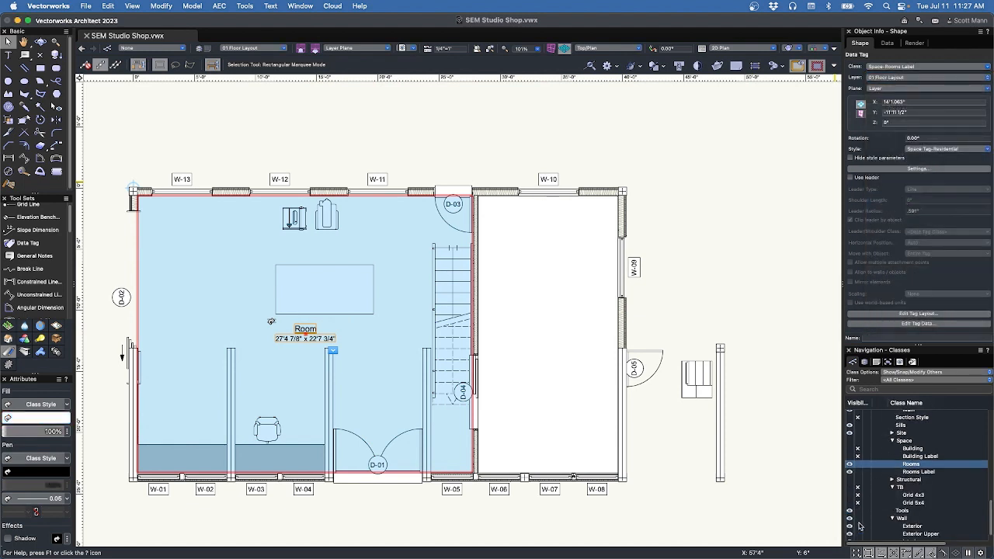
{"action": "left_click", "coordinate": [857, 465]}
{"action": "left_click", "coordinate": [850, 465]}
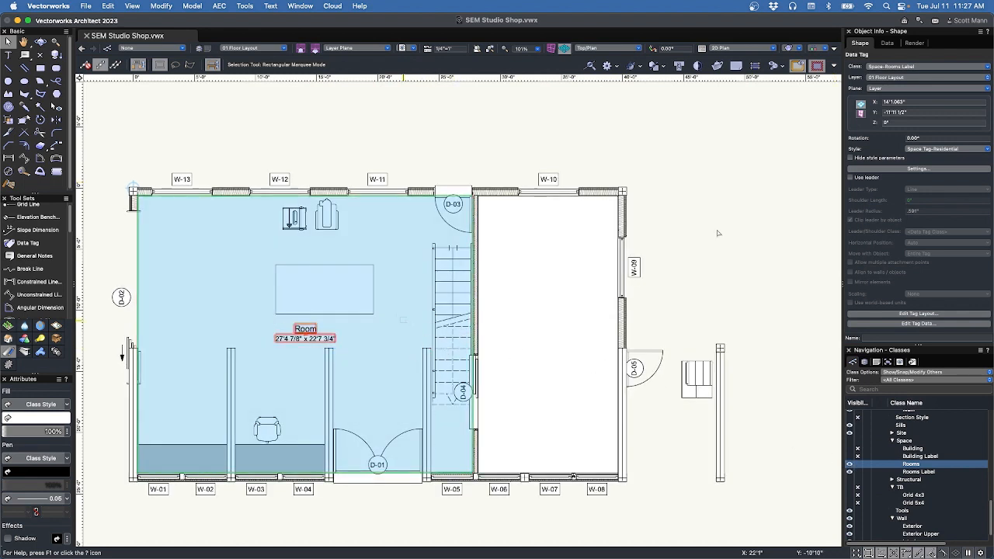
{"action": "left_click", "coordinate": [591, 275]}
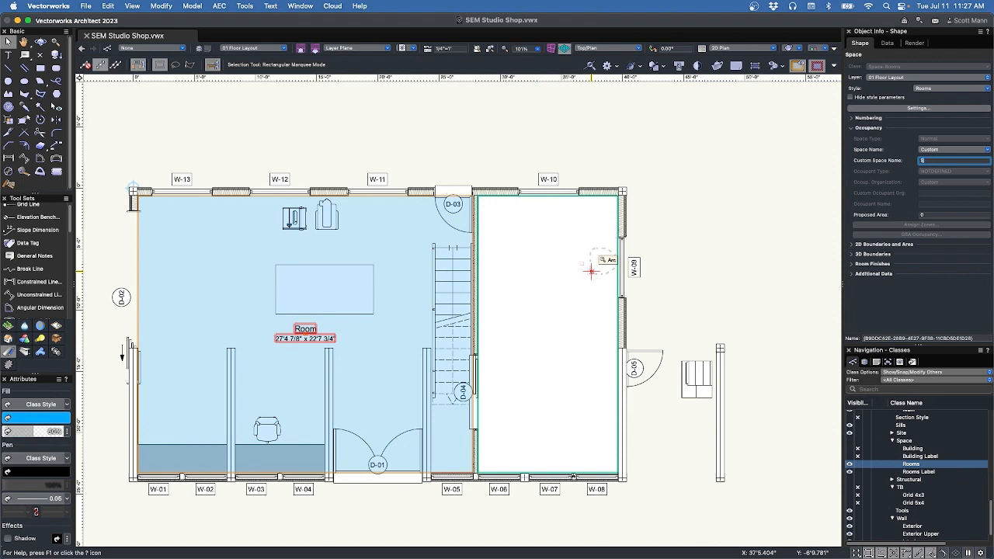
{"action": "key", "text": "Return"}
Convert the rectangle in the right room into a Space object via Create Objects from Shapes.
{"action": "left_click", "coordinate": [559, 268]}
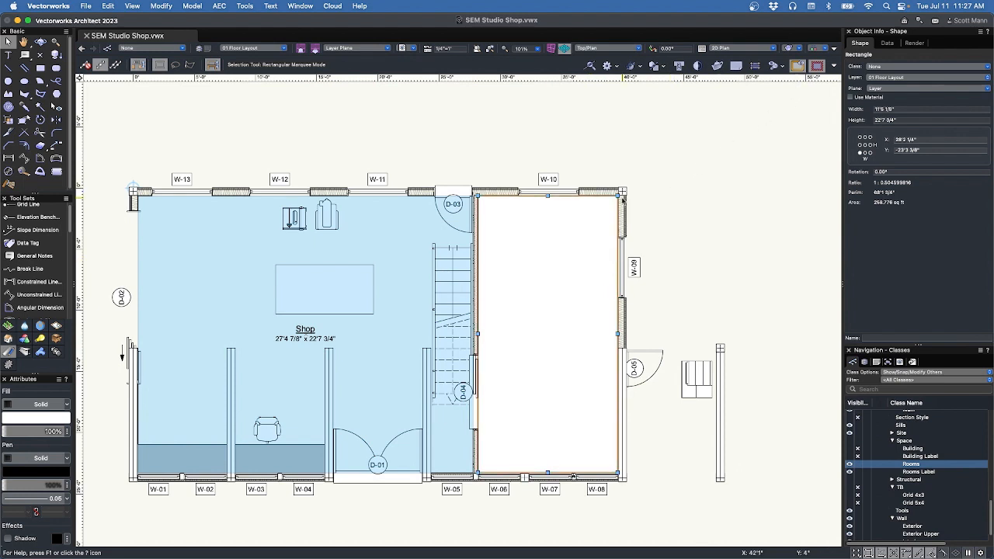
{"action": "right_click", "coordinate": [559, 229]}
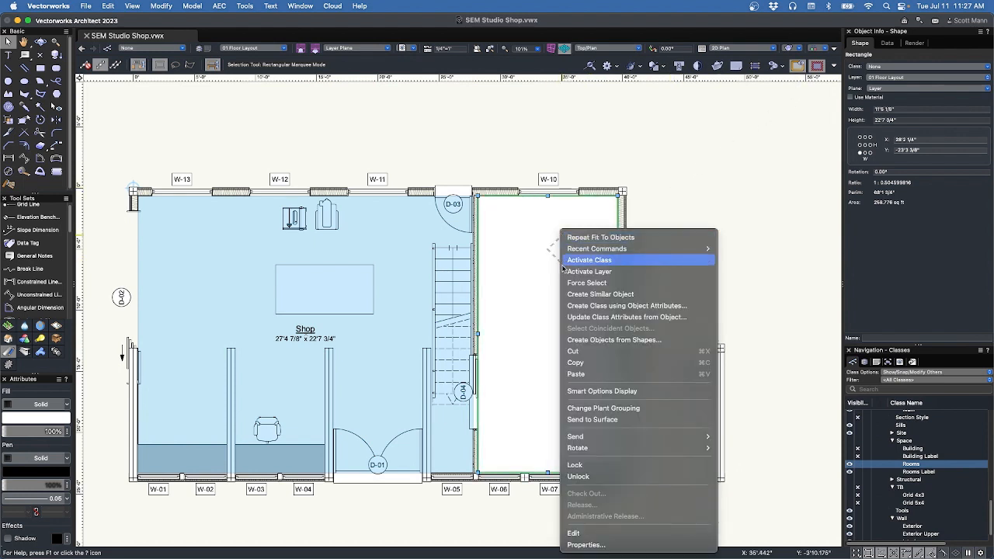
{"action": "left_click", "coordinate": [586, 341]}
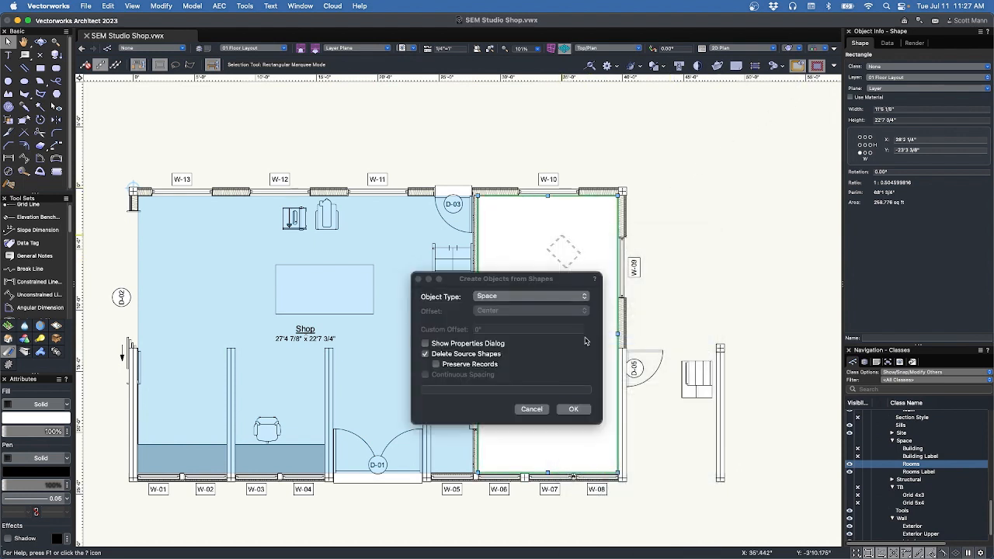
{"action": "left_click", "coordinate": [570, 409]}
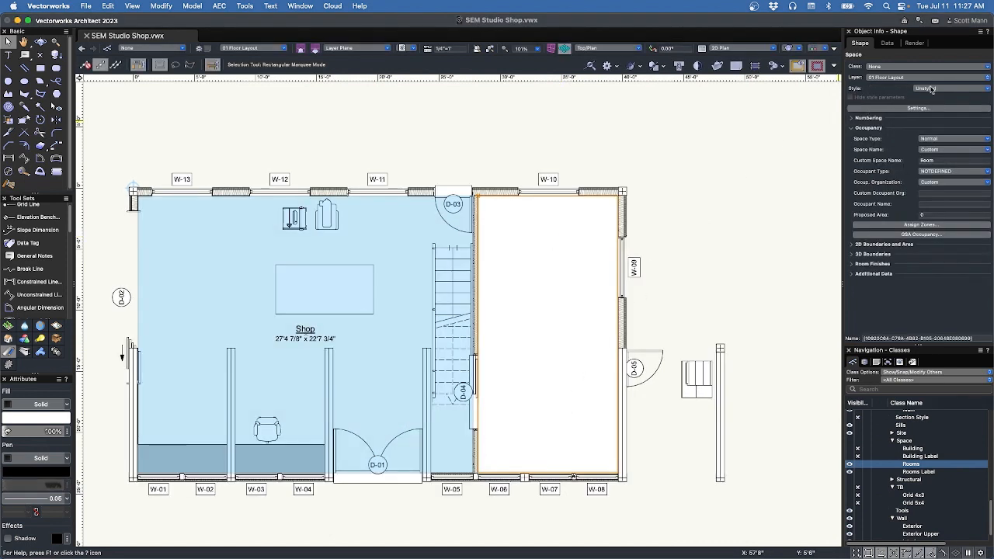
Replace the new space's unstyled style with Rooms, giving it a Room tag.
{"action": "left_click", "coordinate": [931, 89]}
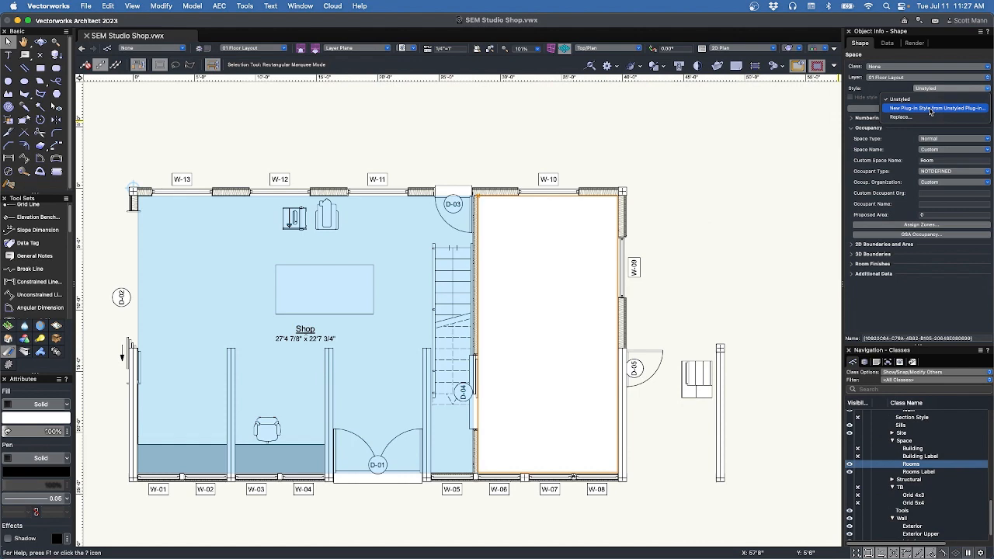
{"action": "left_click", "coordinate": [932, 117]}
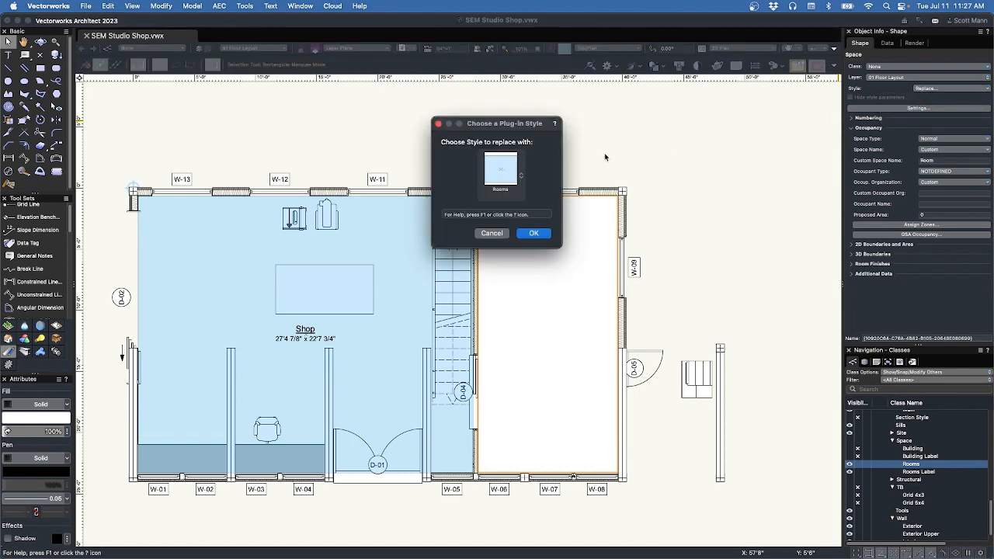
{"action": "left_click", "coordinate": [536, 234]}
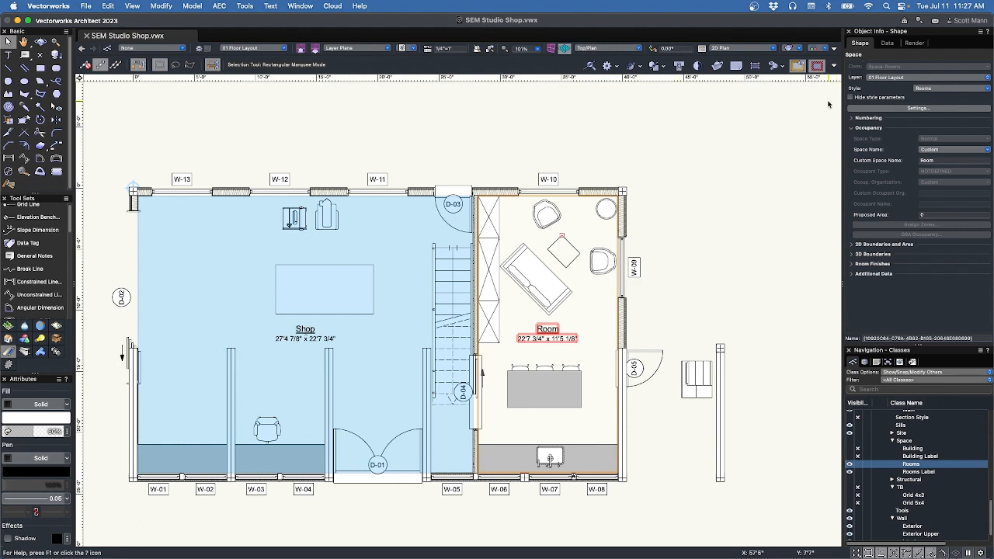
{"action": "left_click", "coordinate": [547, 333]}
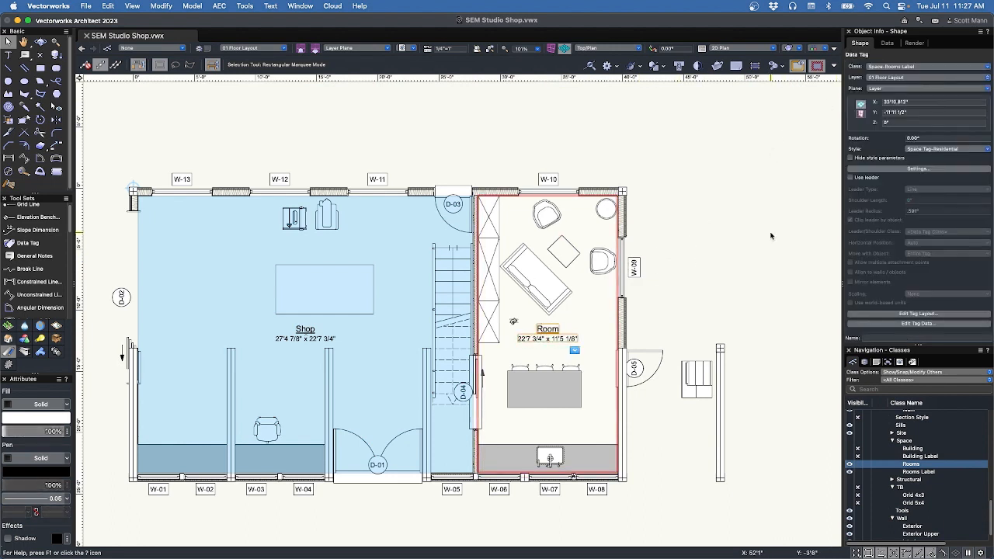
{"action": "left_click", "coordinate": [588, 291]}
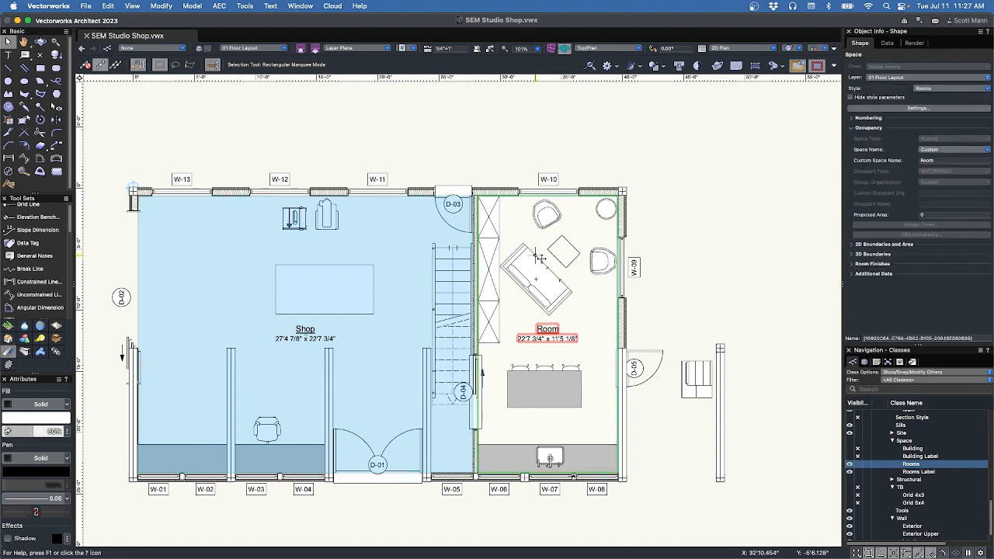
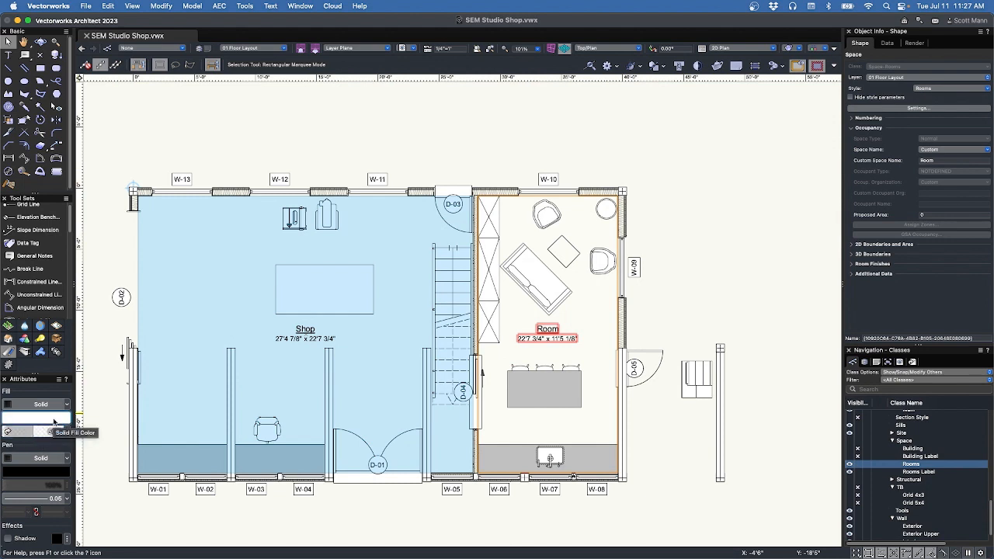
Fill the right-hand room space red and give it the custom name Kitchen/Office.
{"action": "left_click", "coordinate": [54, 419]}
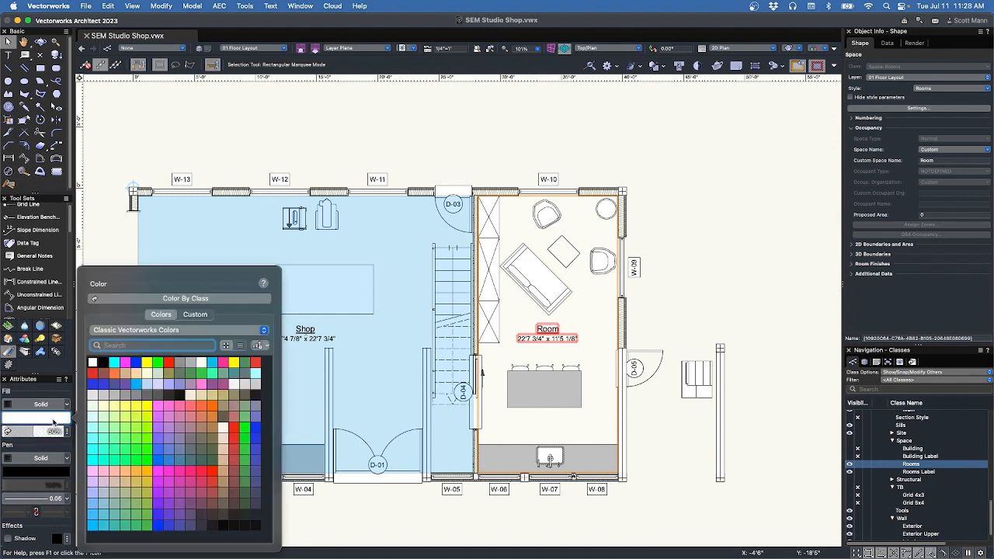
{"action": "left_click", "coordinate": [92, 374]}
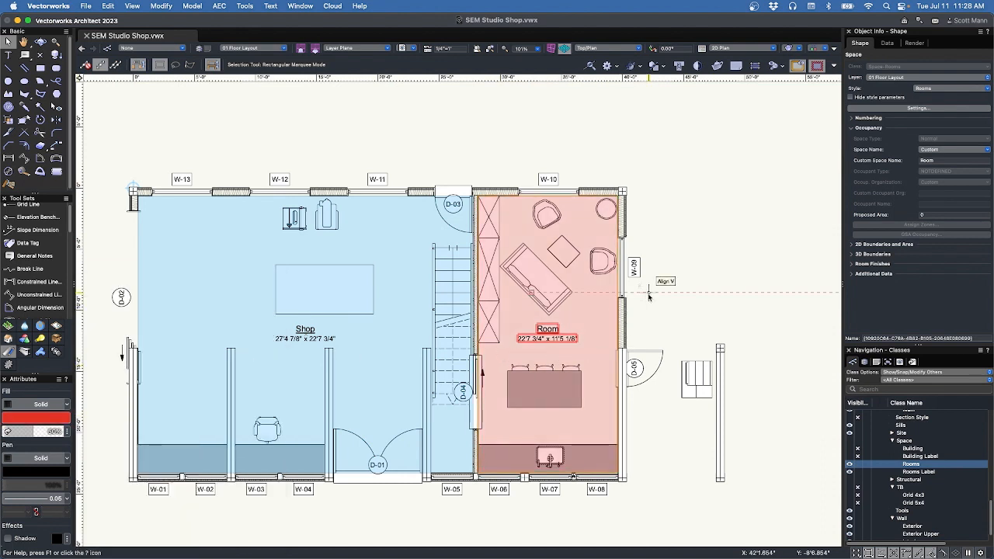
{"action": "left_click", "coordinate": [942, 161]}
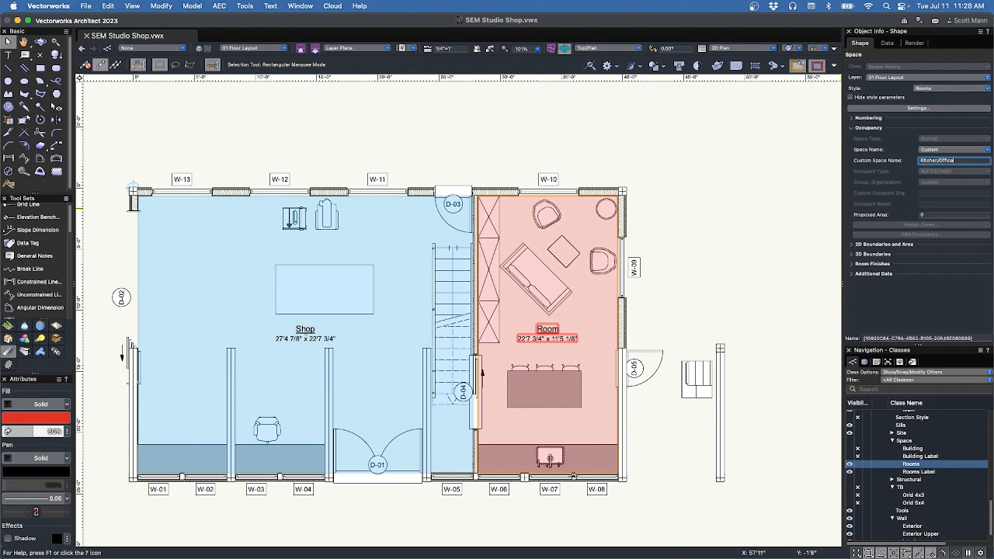
{"action": "key", "text": "Return"}
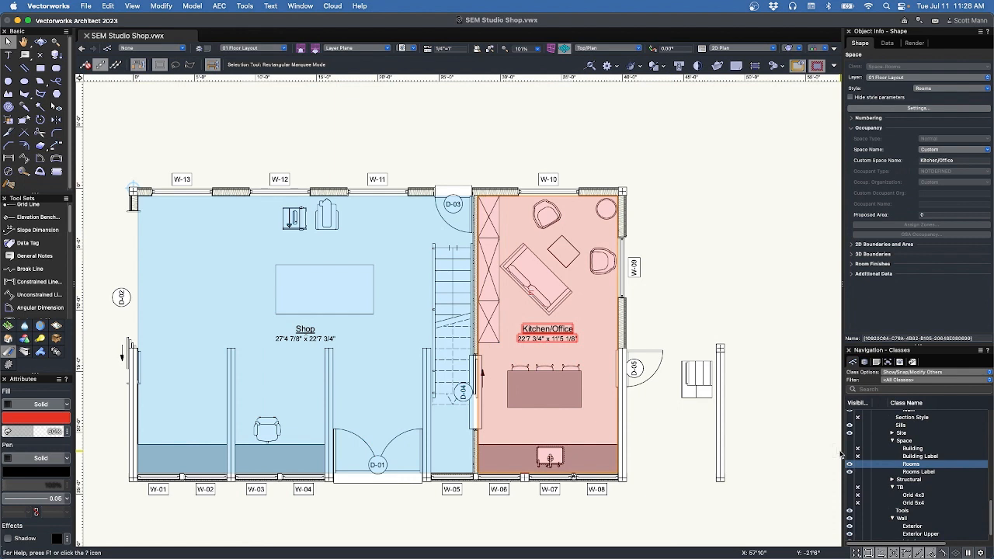
{"action": "left_click", "coordinate": [871, 362]}
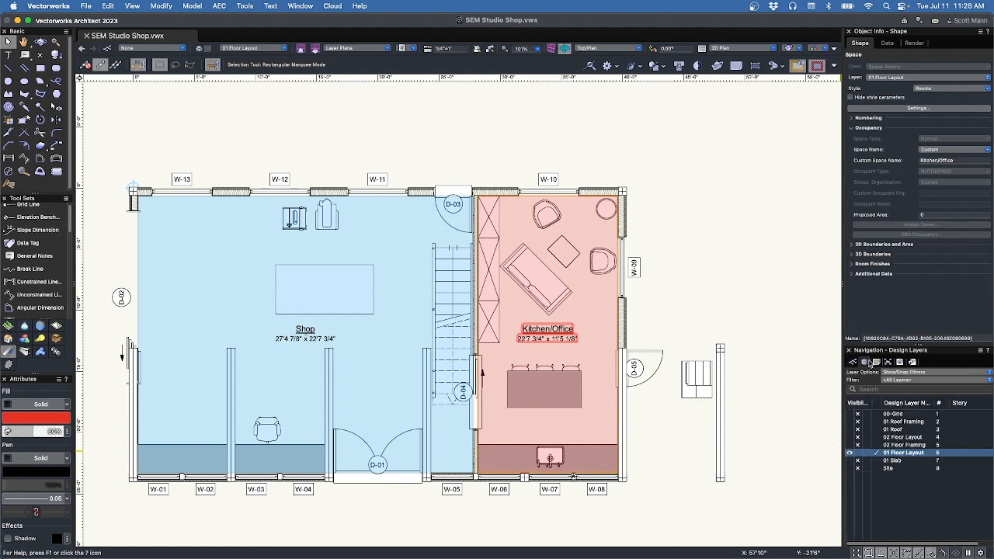
Activate 02 Floor Layout, show 02 Floor Framing, and trace the first room rectangle between wall corners.
{"action": "left_click", "coordinate": [877, 438]}
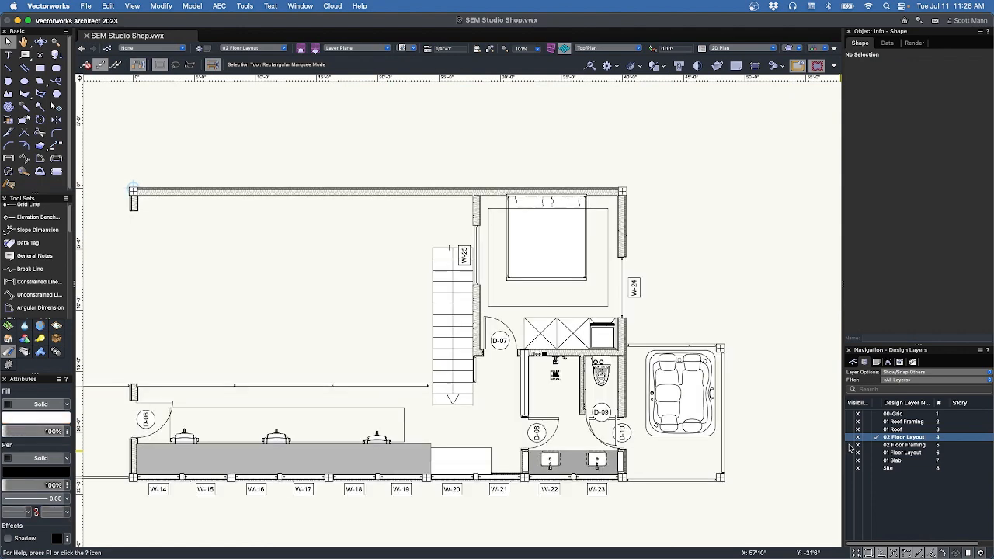
{"action": "left_click", "coordinate": [851, 446]}
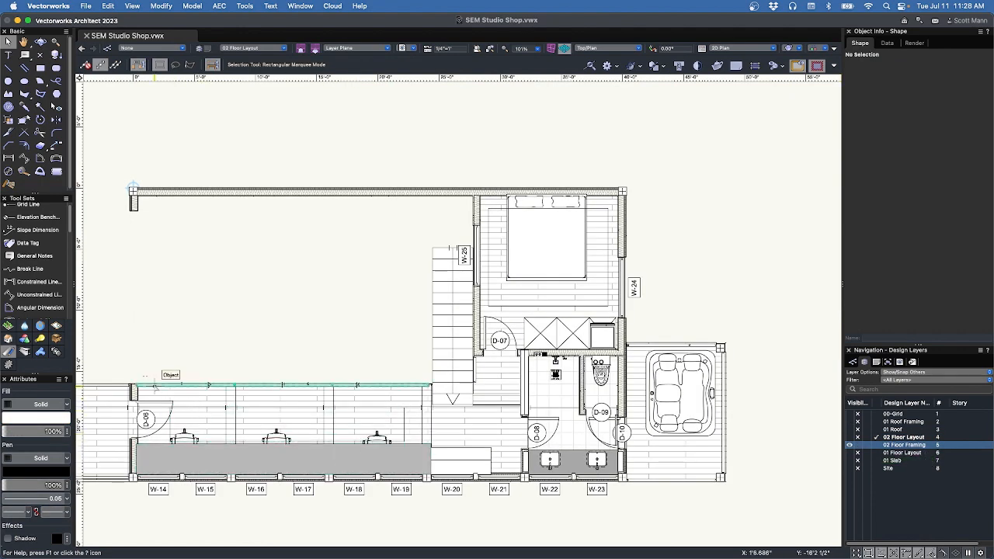
{"action": "key", "text": "4"}
{"action": "scroll", "coordinate": [147, 392], "scroll_direction": "up", "scroll_amount": 8}
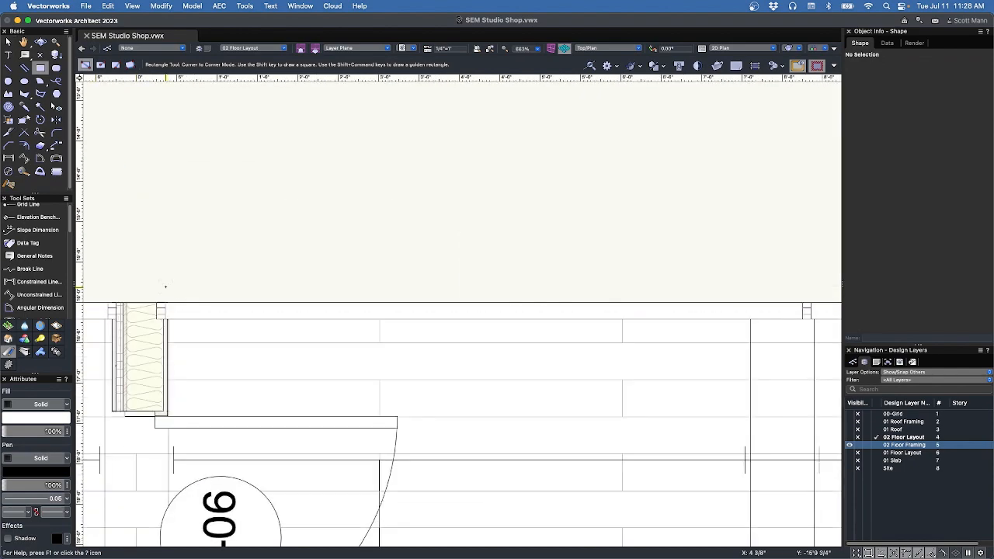
{"action": "left_click", "coordinate": [164, 304]}
{"action": "scroll", "coordinate": [268, 342], "scroll_direction": "down", "scroll_amount": 10}
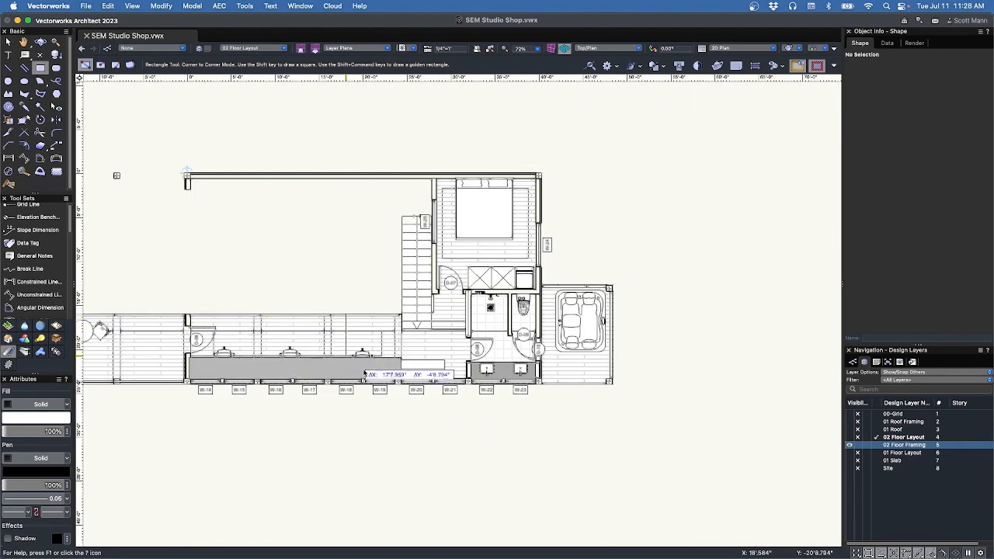
{"action": "scroll", "coordinate": [365, 375], "scroll_direction": "up", "scroll_amount": 12}
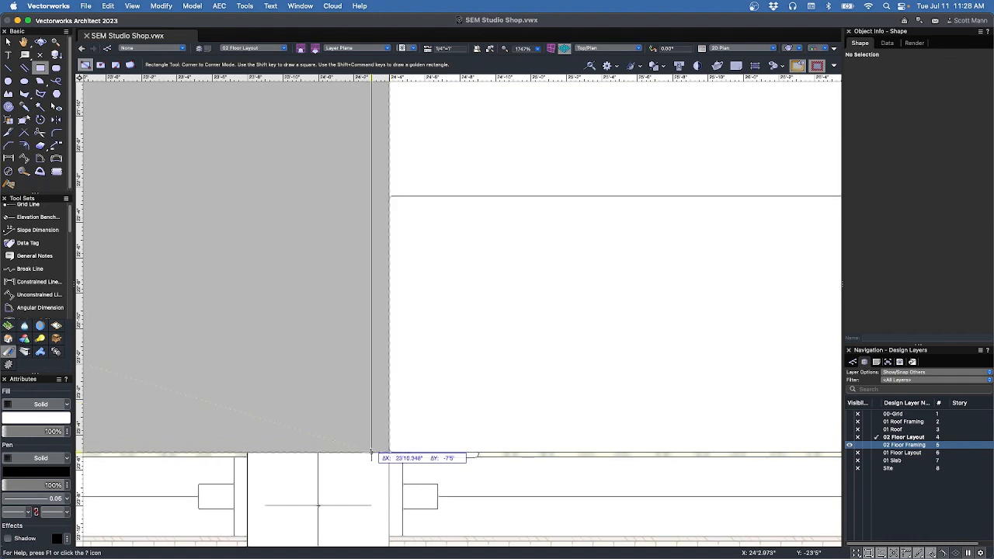
{"action": "scroll", "coordinate": [381, 428], "scroll_direction": "down", "scroll_amount": 5}
{"action": "middle_click_drag", "start_coordinate": [621, 388], "coordinate": [296, 366]}
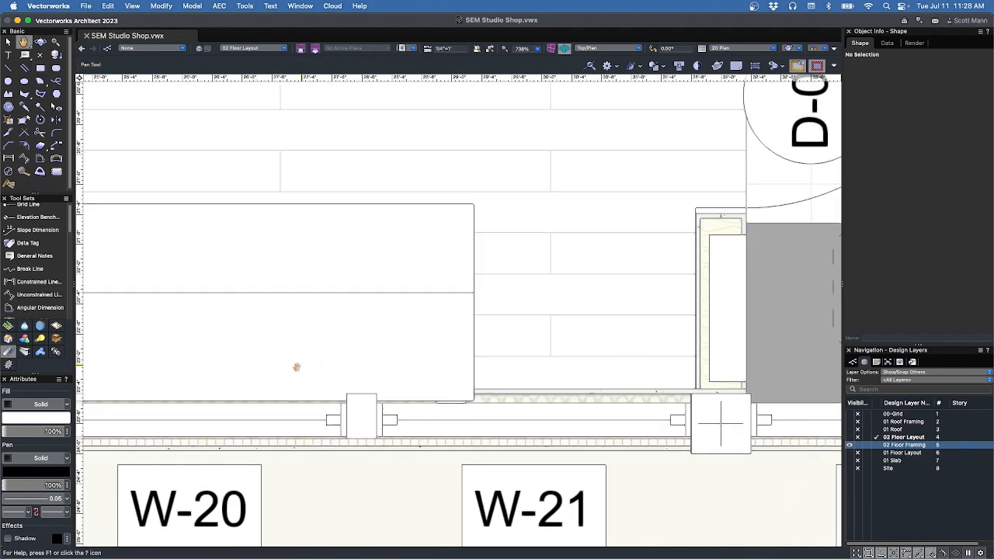
{"action": "scroll", "coordinate": [698, 396], "scroll_direction": "up", "scroll_amount": 2}
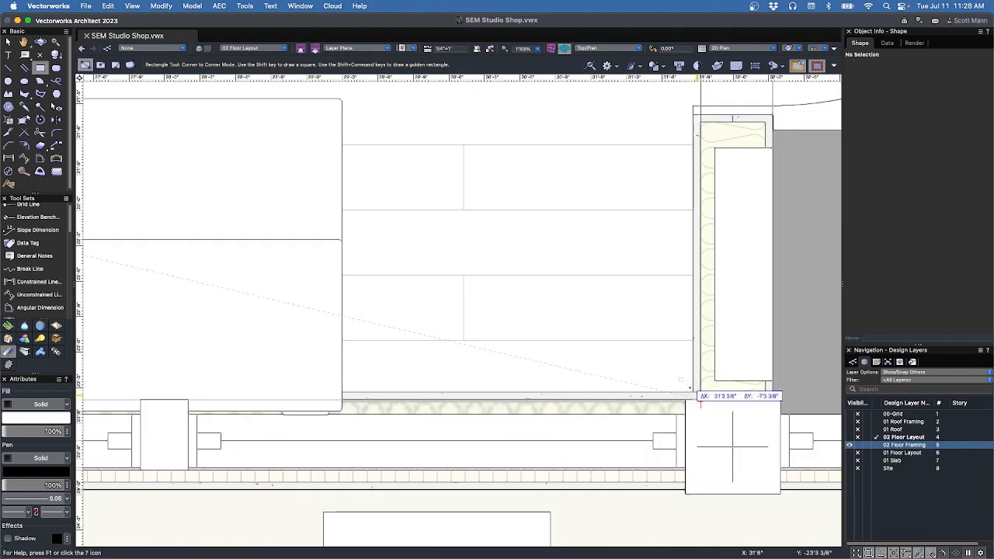
{"action": "left_click", "coordinate": [693, 392]}
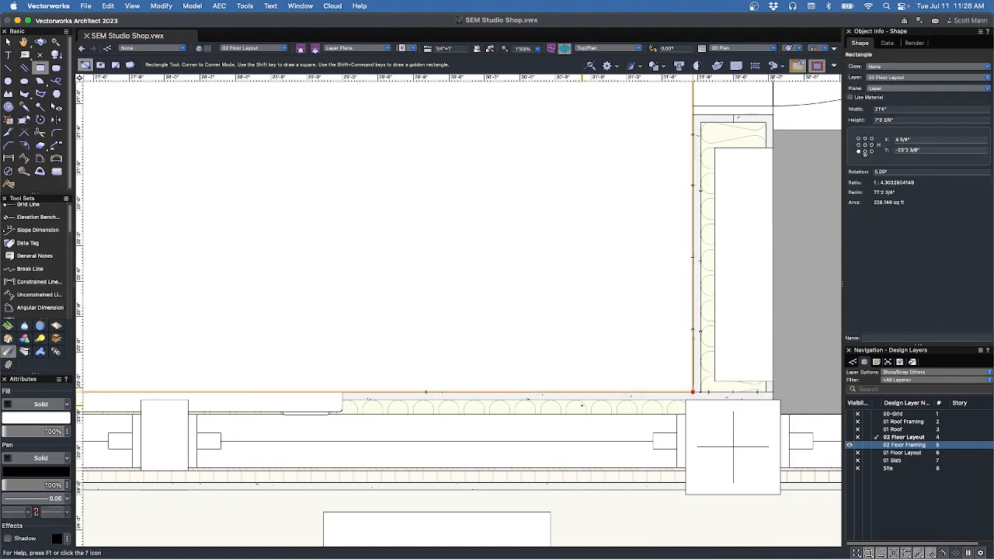
Trace rectangles over the bathroom area and the upper-right room (11'3 1/8" × 12'6.541").
{"action": "scroll", "coordinate": [667, 290], "scroll_direction": "down", "scroll_amount": 7}
{"action": "scroll", "coordinate": [598, 271], "scroll_direction": "up", "scroll_amount": 6}
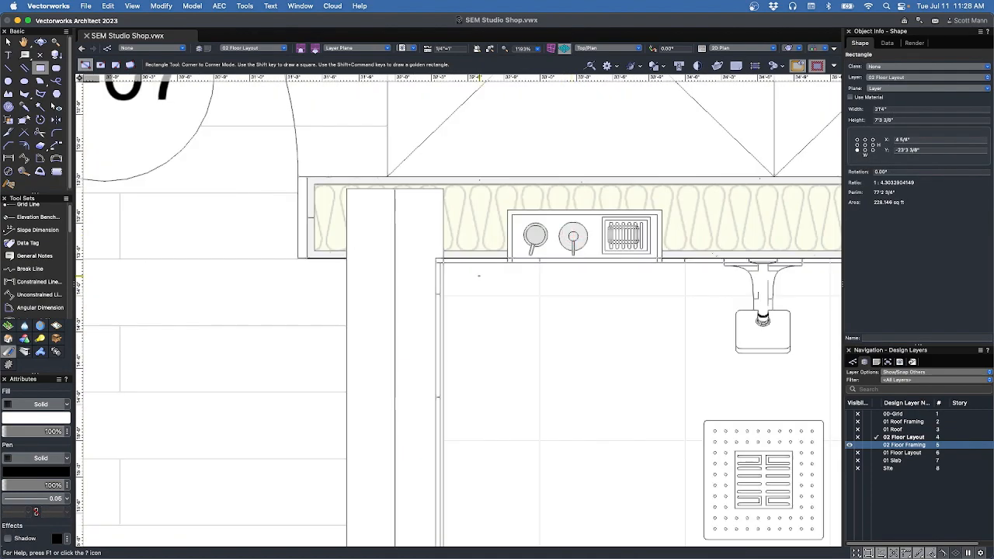
{"action": "scroll", "coordinate": [438, 263], "scroll_direction": "up", "scroll_amount": 5}
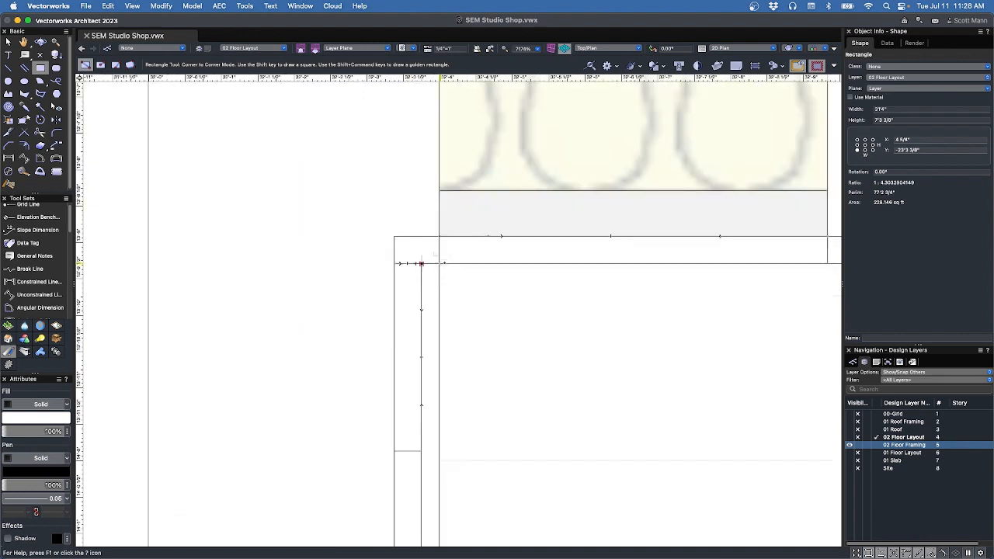
{"action": "scroll", "coordinate": [368, 198], "scroll_direction": "down", "scroll_amount": 9}
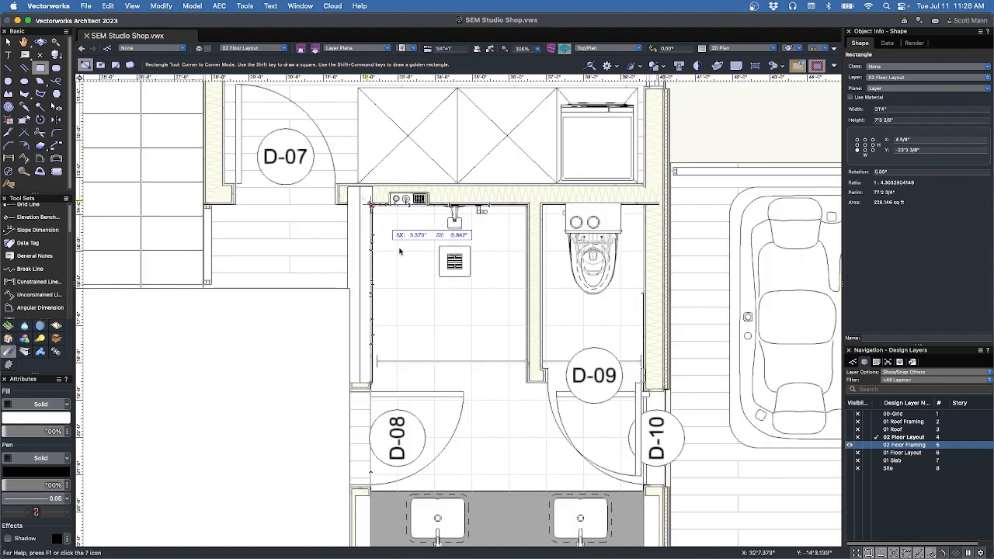
{"action": "middle_click_drag", "start_coordinate": [640, 445], "coordinate": [514, 265]}
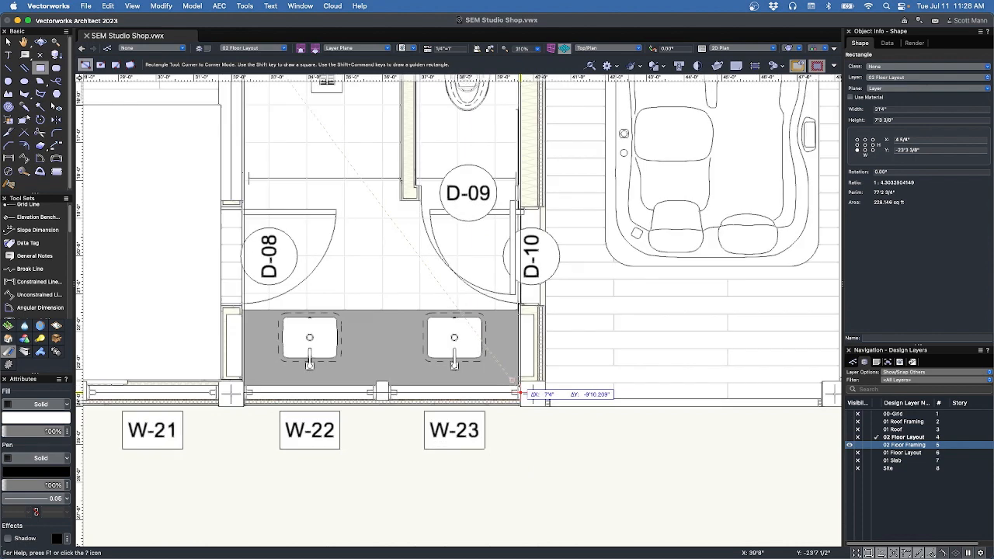
{"action": "scroll", "coordinate": [518, 392], "scroll_direction": "up", "scroll_amount": 3}
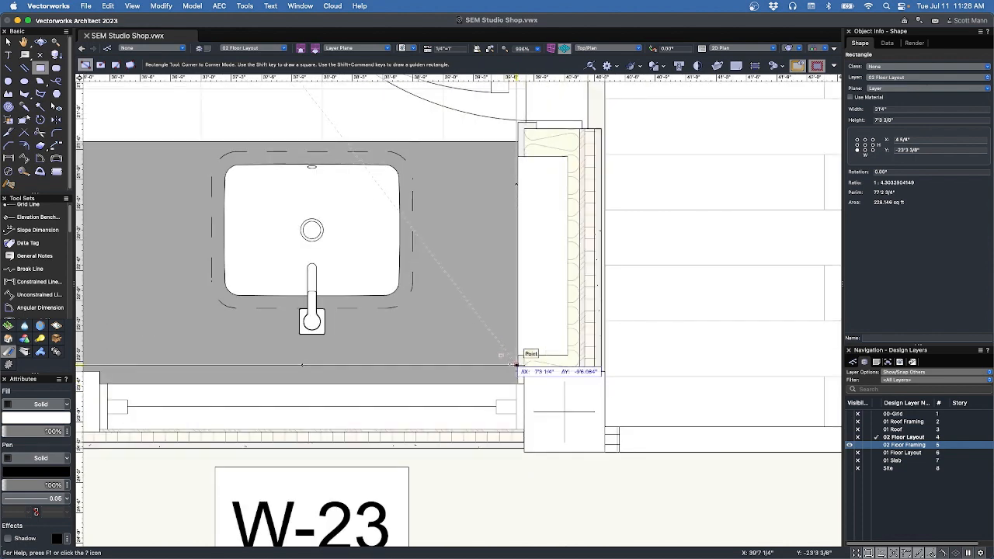
{"action": "left_click", "coordinate": [514, 365]}
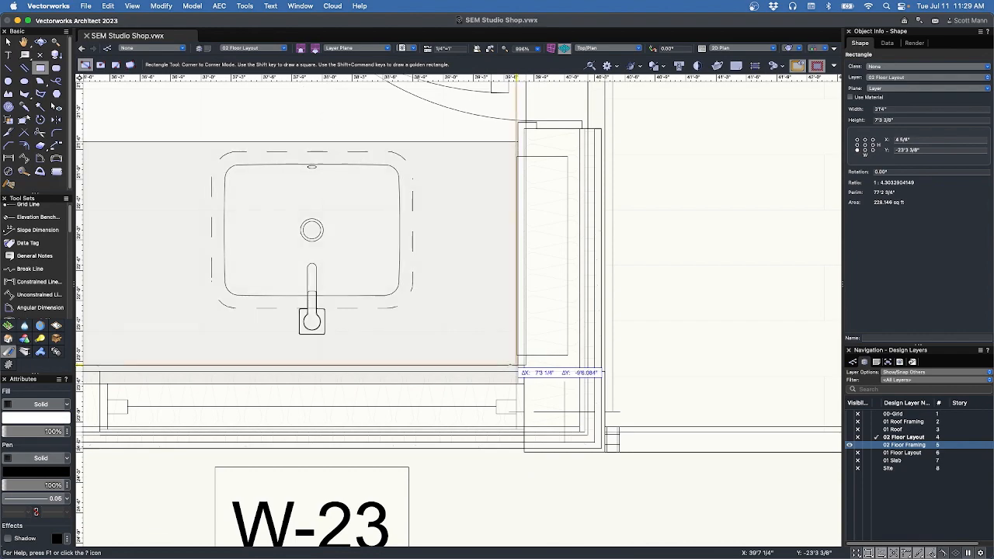
{"action": "left_click", "coordinate": [516, 364]}
{"action": "scroll", "coordinate": [572, 399], "scroll_direction": "down", "scroll_amount": 5}
{"action": "scroll", "coordinate": [420, 134], "scroll_direction": "up", "scroll_amount": 5}
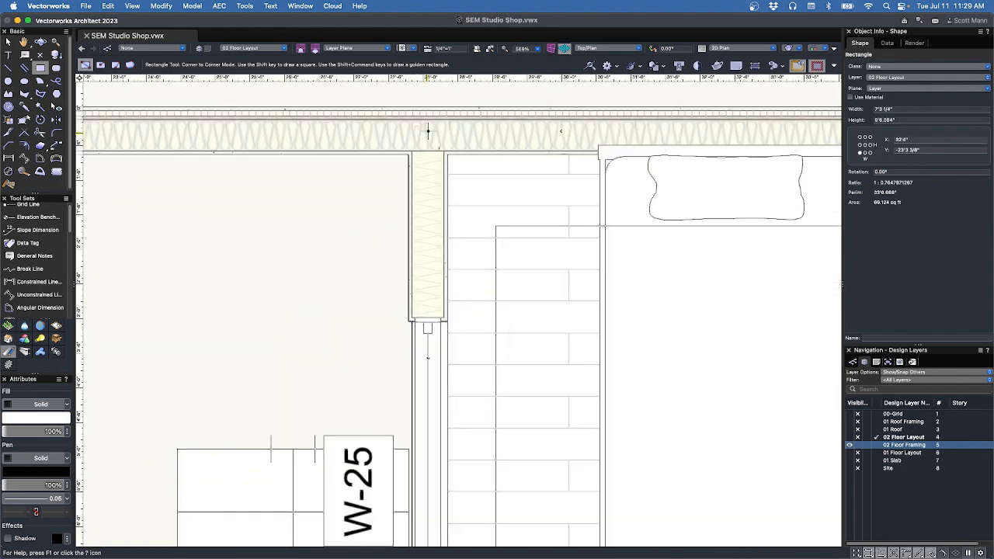
{"action": "left_click", "coordinate": [446, 153]}
{"action": "scroll", "coordinate": [435, 155], "scroll_direction": "down", "scroll_amount": 5}
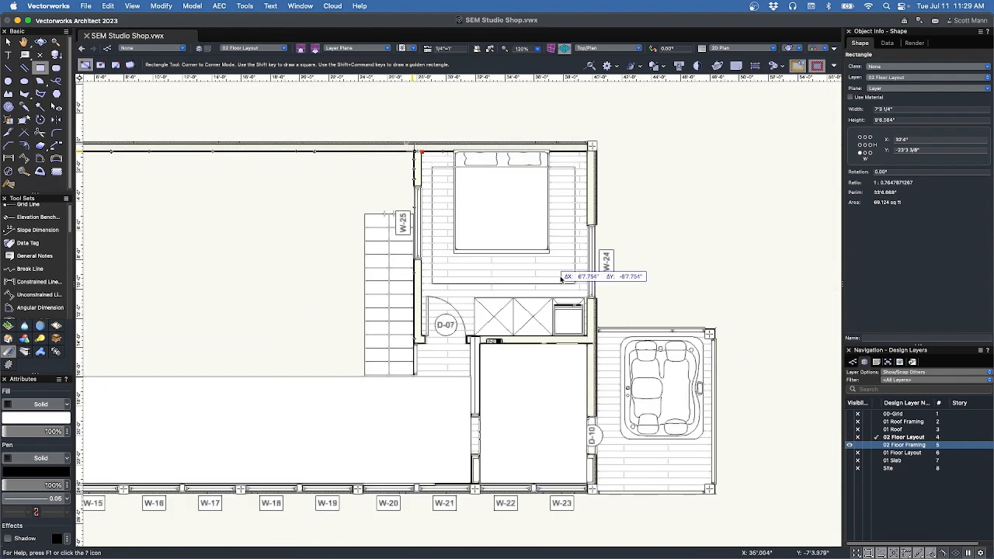
{"action": "scroll", "coordinate": [588, 277], "scroll_direction": "up", "scroll_amount": 5}
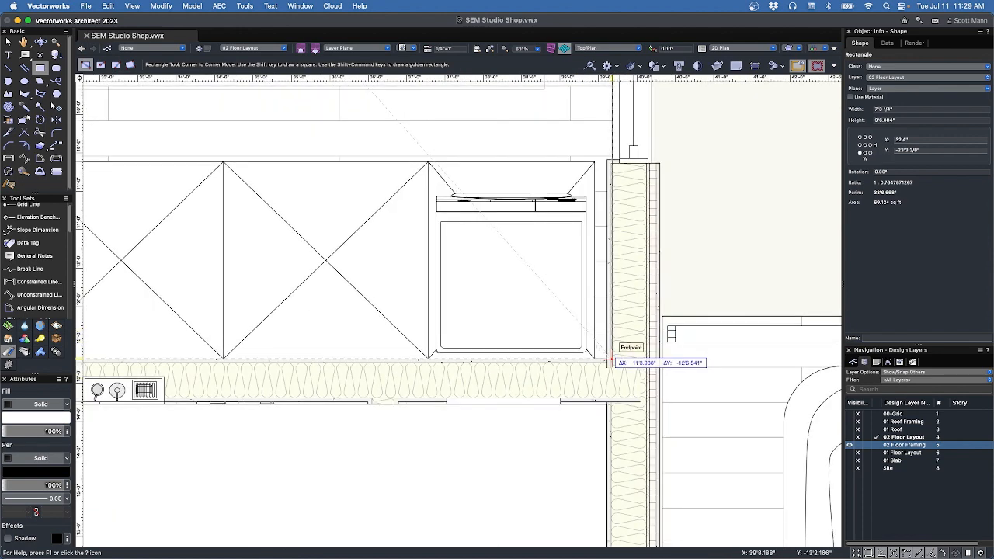
{"action": "scroll", "coordinate": [614, 353], "scroll_direction": "up", "scroll_amount": 5}
{"action": "left_click", "coordinate": [614, 364]}
{"action": "scroll", "coordinate": [613, 364], "scroll_direction": "down", "scroll_amount": 10}
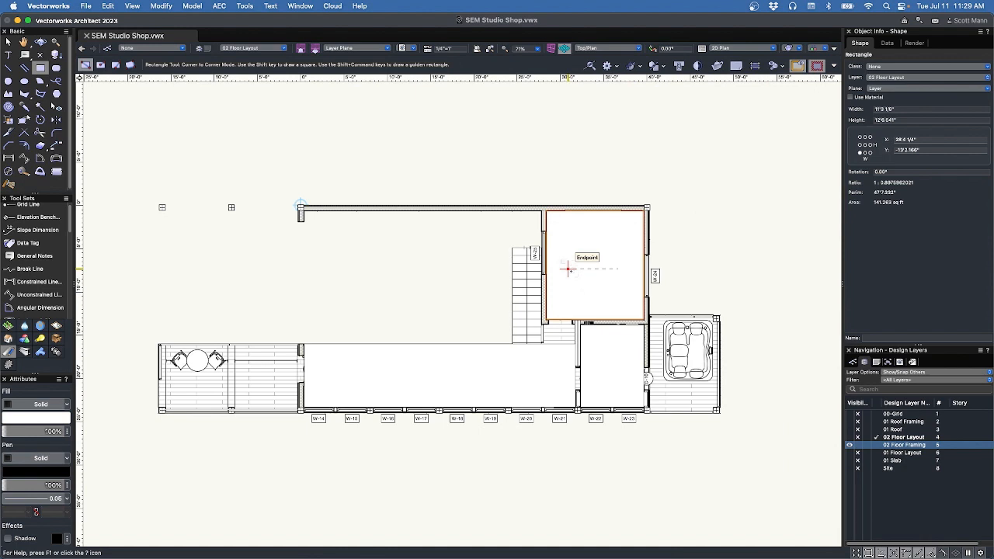
Convert the upper-right rectangle into a space and give it the Rooms style.
{"action": "key", "text": "x"}
{"action": "right_click", "coordinate": [572, 274]}
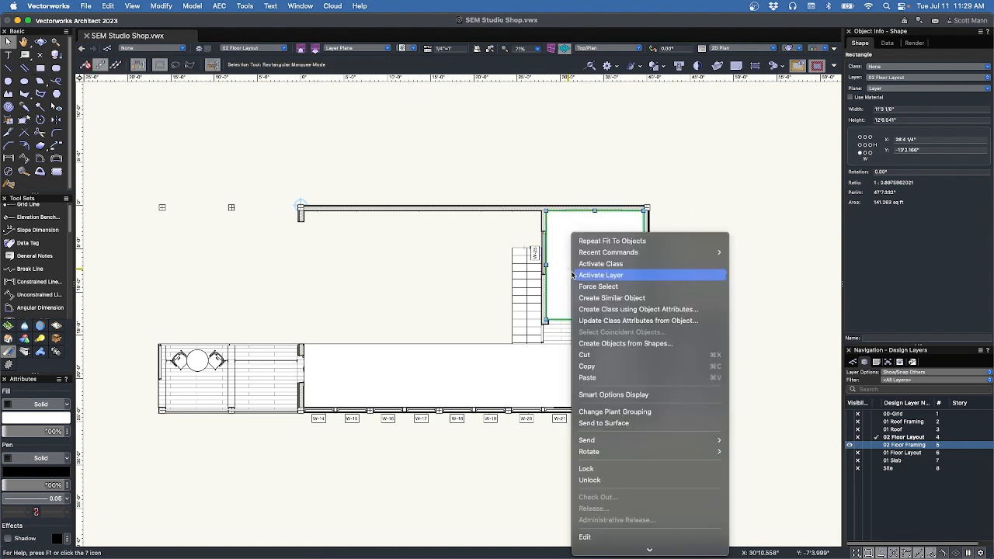
{"action": "left_click", "coordinate": [593, 343]}
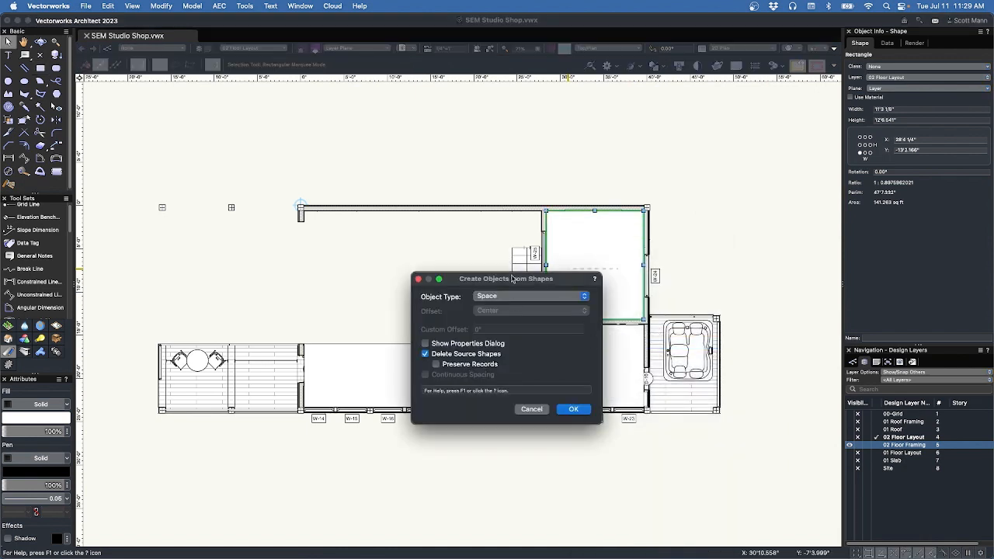
{"action": "left_click", "coordinate": [573, 409]}
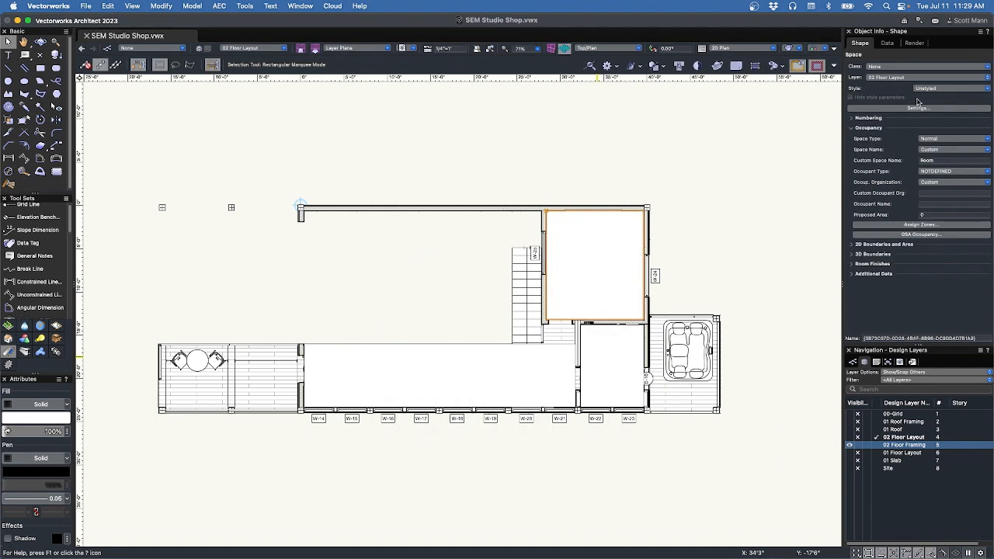
{"action": "left_click", "coordinate": [926, 89]}
{"action": "left_click", "coordinate": [929, 109]}
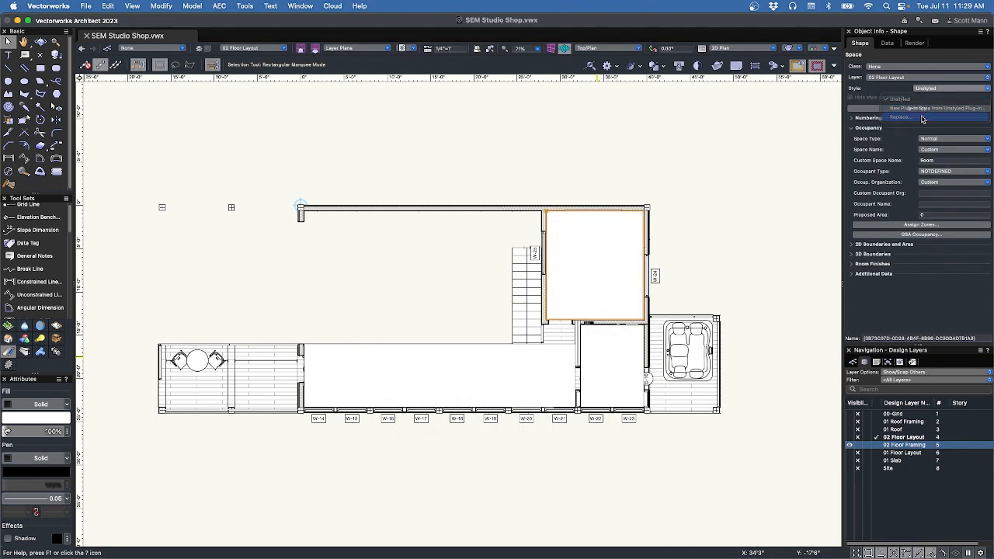
{"action": "left_click", "coordinate": [508, 174]}
{"action": "left_click", "coordinate": [507, 174]}
{"action": "left_click", "coordinate": [534, 233]}
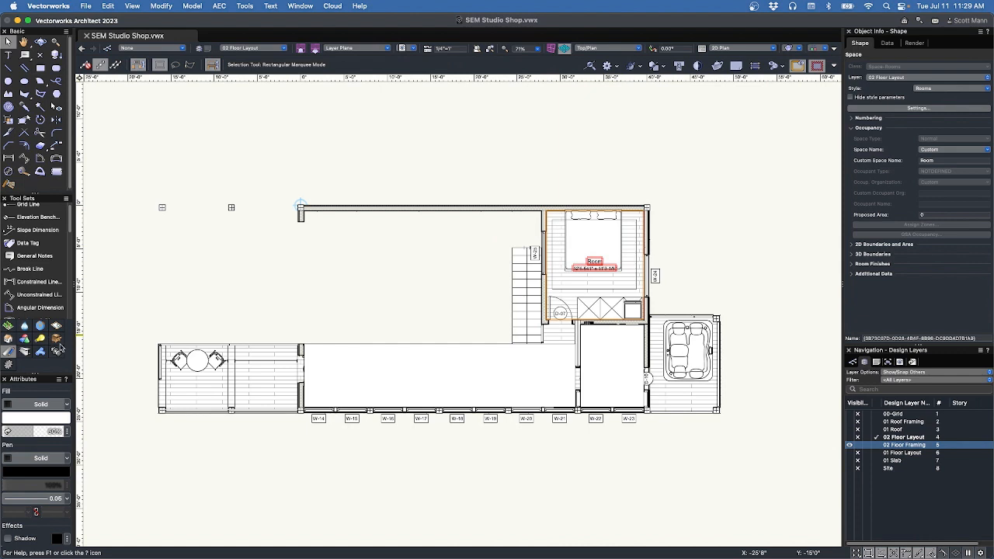
Fill the upper Room space purple.
{"action": "left_click", "coordinate": [73, 416]}
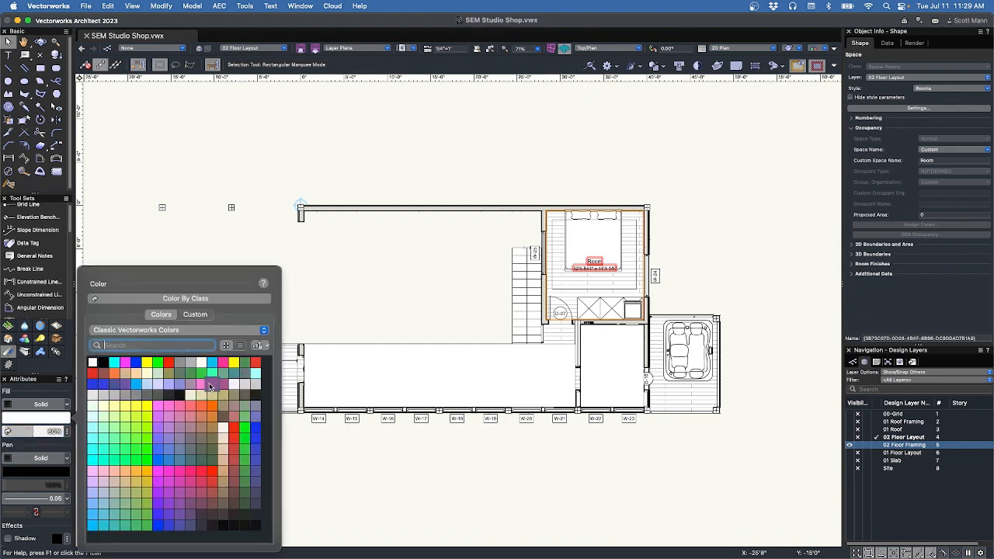
{"action": "left_click", "coordinate": [210, 386]}
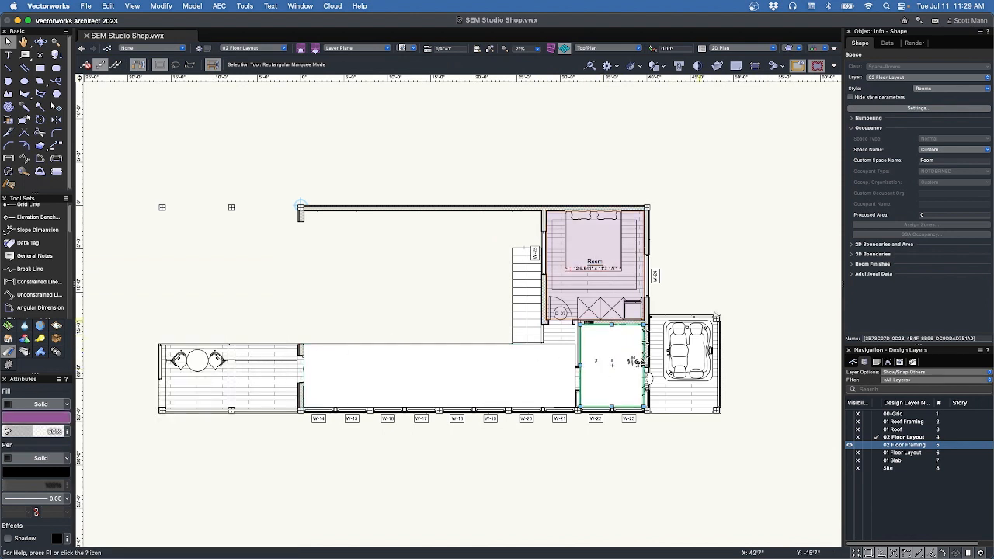
{"action": "left_click", "coordinate": [601, 371]}
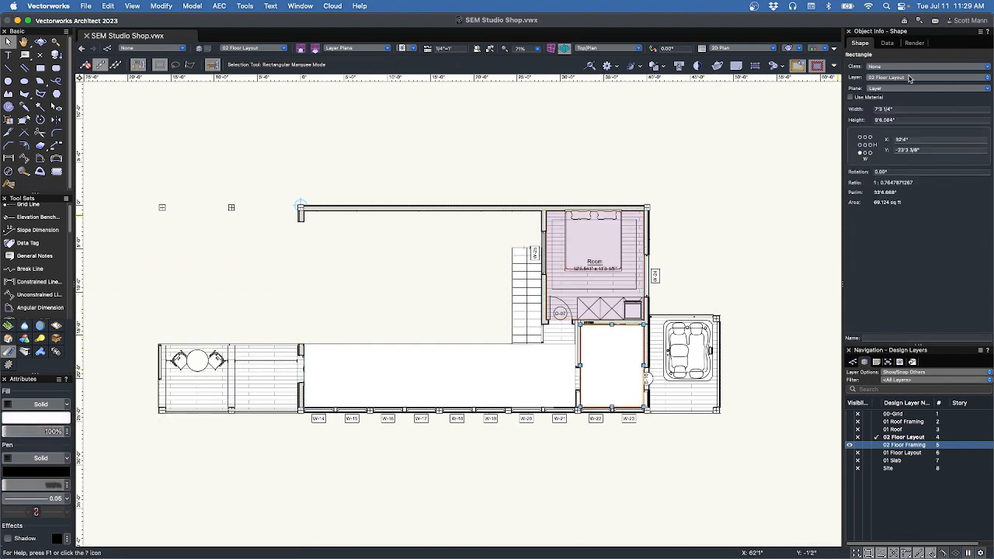
Convert the bottom-right rectangle into a Rooms-style space with the custom name Bath.
{"action": "right_click", "coordinate": [626, 351]}
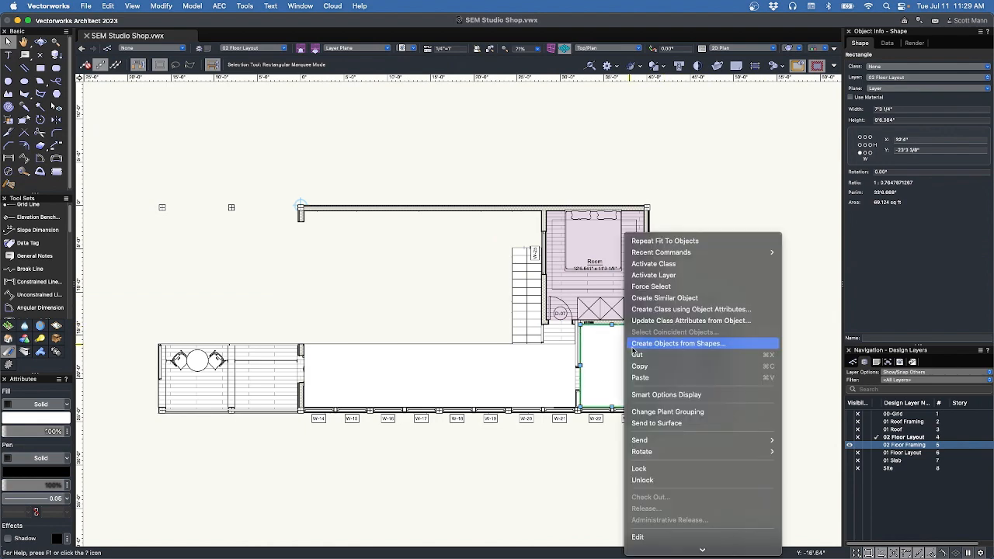
{"action": "left_click", "coordinate": [633, 344]}
{"action": "left_click", "coordinate": [573, 408]}
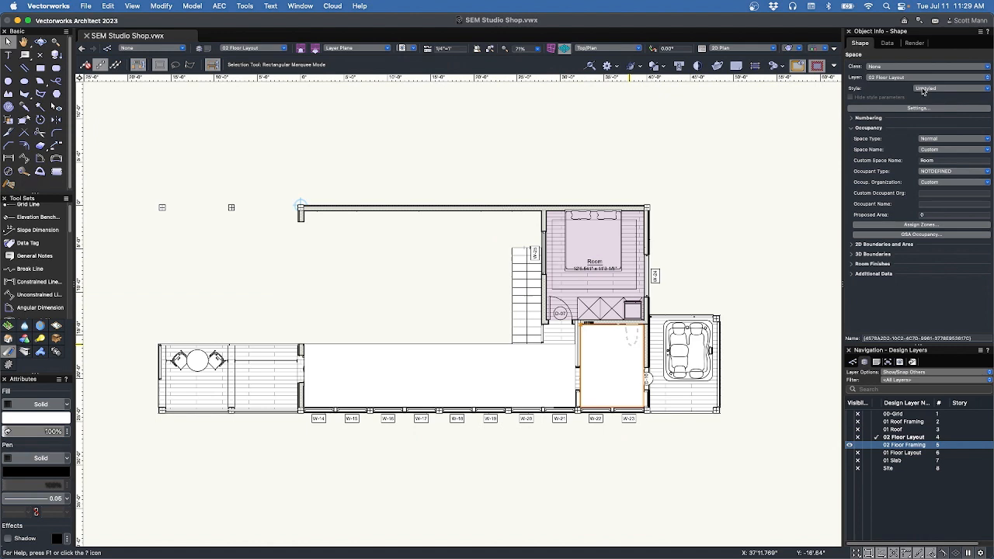
{"action": "left_click", "coordinate": [939, 159]}
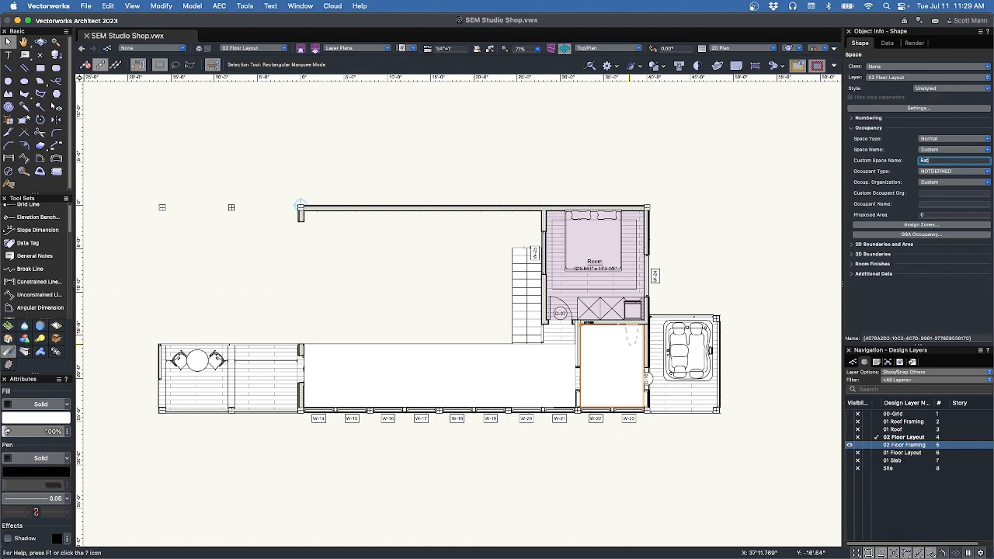
{"action": "key", "text": "Return"}
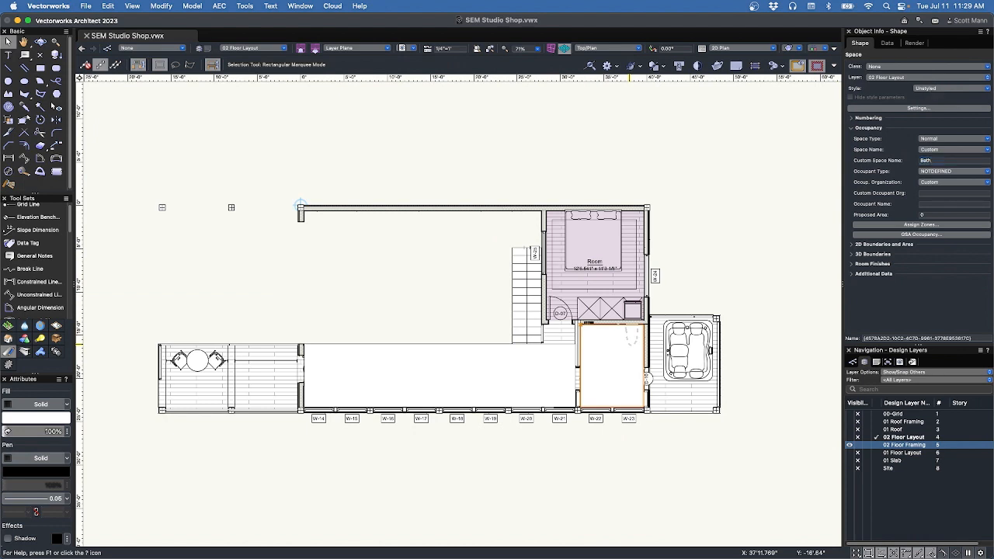
{"action": "left_click", "coordinate": [943, 91]}
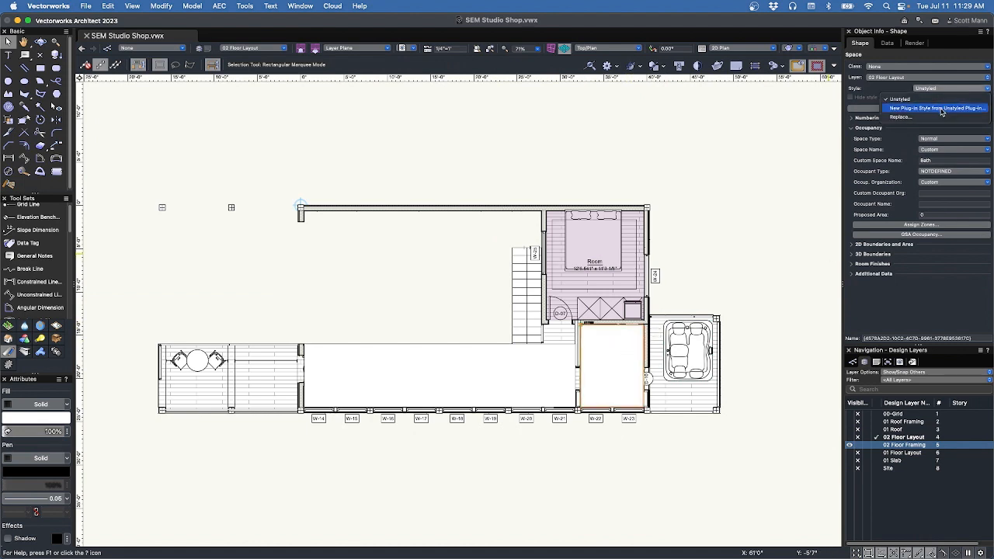
{"action": "left_click", "coordinate": [934, 117]}
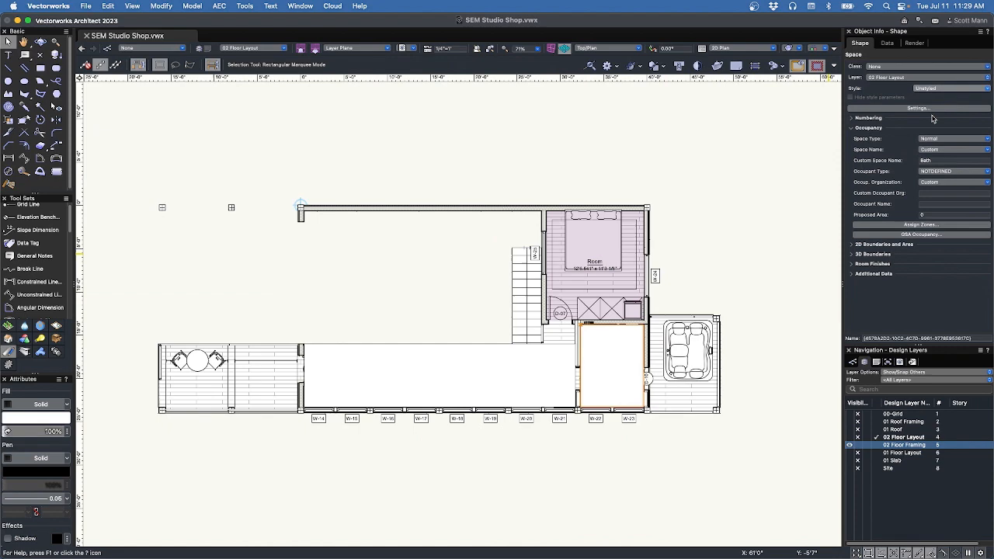
{"action": "left_click", "coordinate": [533, 233]}
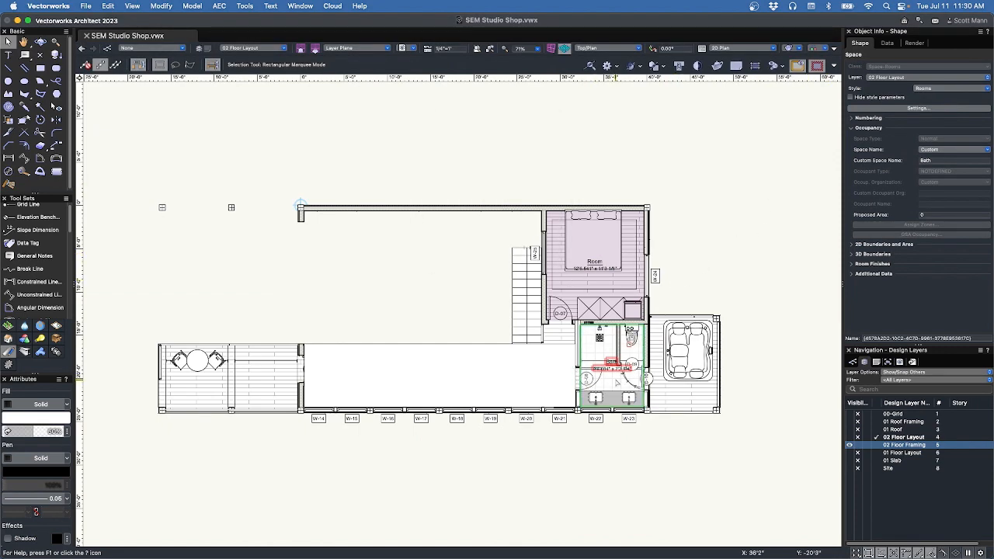
{"action": "scroll", "coordinate": [613, 381], "scroll_direction": "up", "scroll_amount": 10}
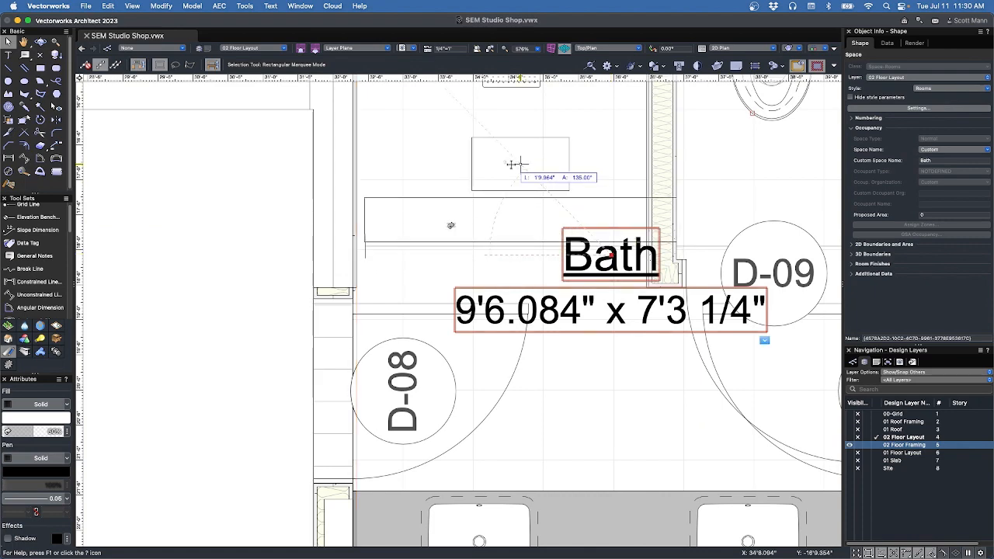
Rename the purple upstairs space to Bedroom and review its boundary and area details.
{"action": "scroll", "coordinate": [659, 364], "scroll_direction": "down", "scroll_amount": 5}
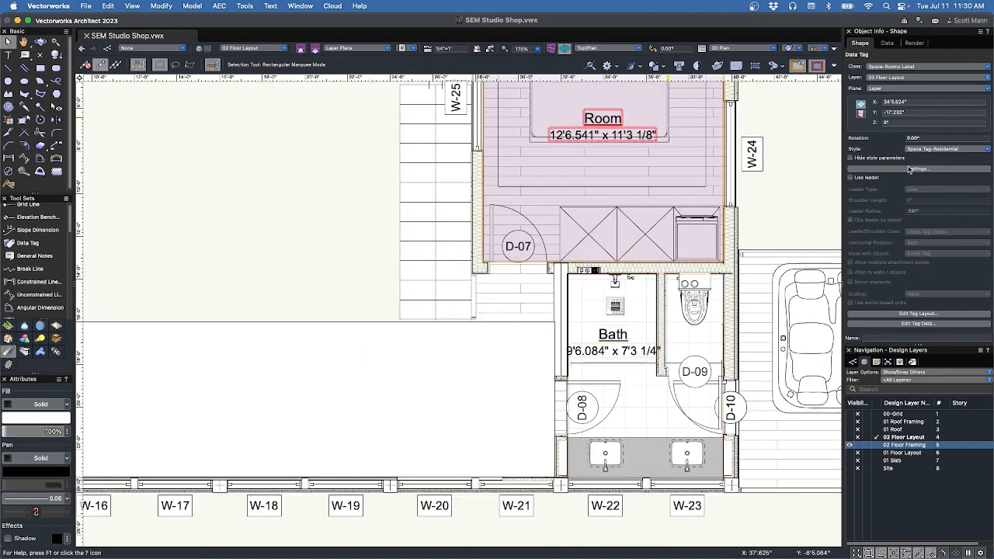
{"action": "left_click_drag", "start_coordinate": [939, 160], "coordinate": [894, 158]}
{"action": "type", "text": "Bedroom"}
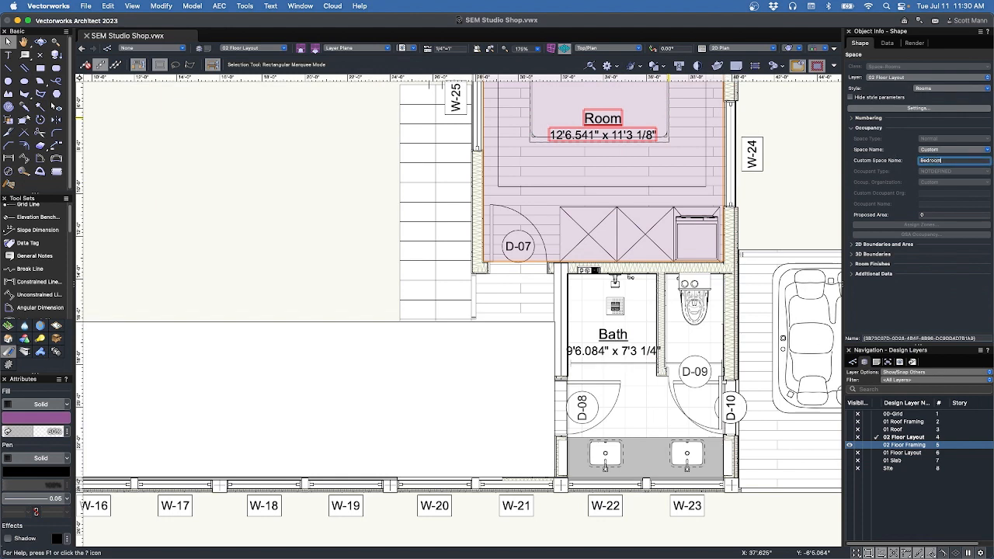
{"action": "key", "text": "Return"}
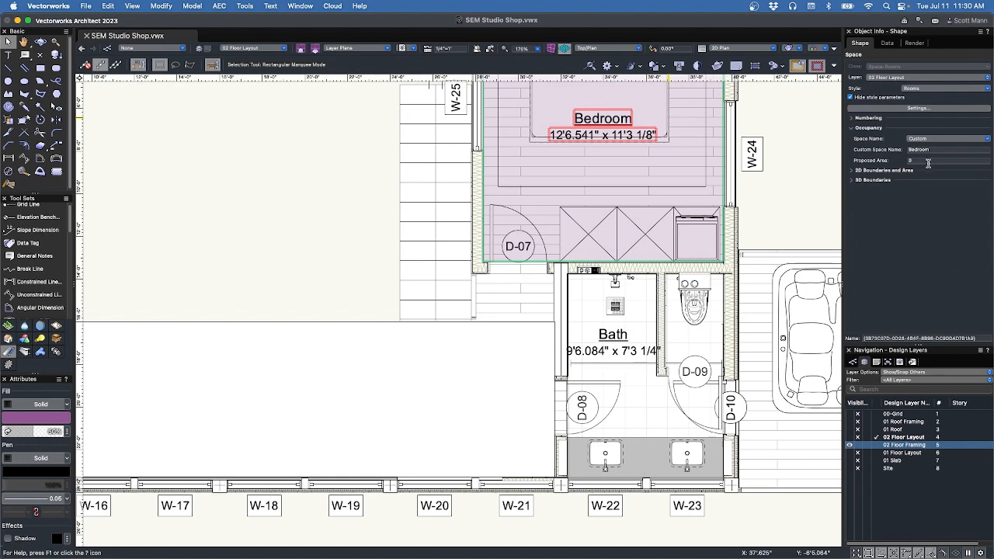
{"action": "left_click", "coordinate": [853, 172]}
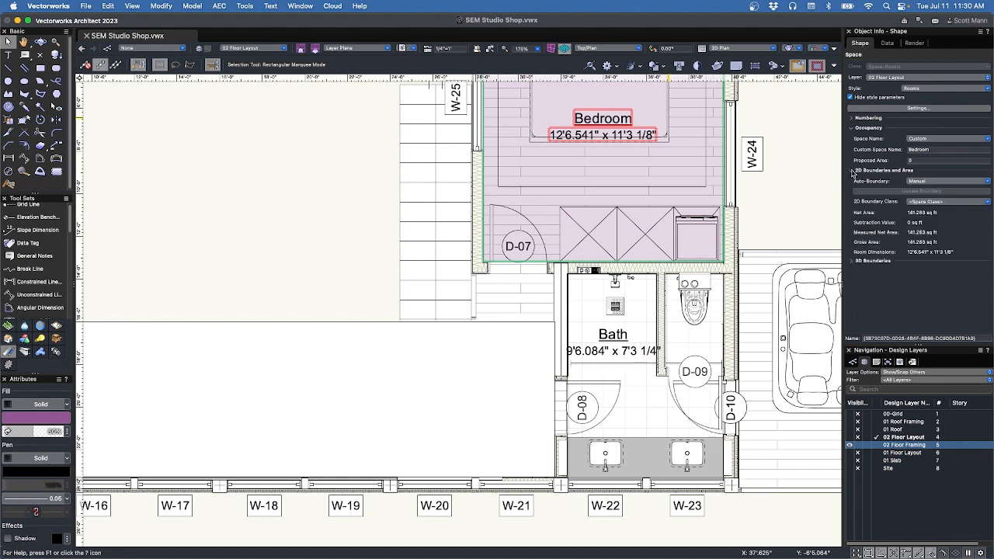
{"action": "left_click", "coordinate": [852, 171]}
{"action": "left_click", "coordinate": [925, 159]}
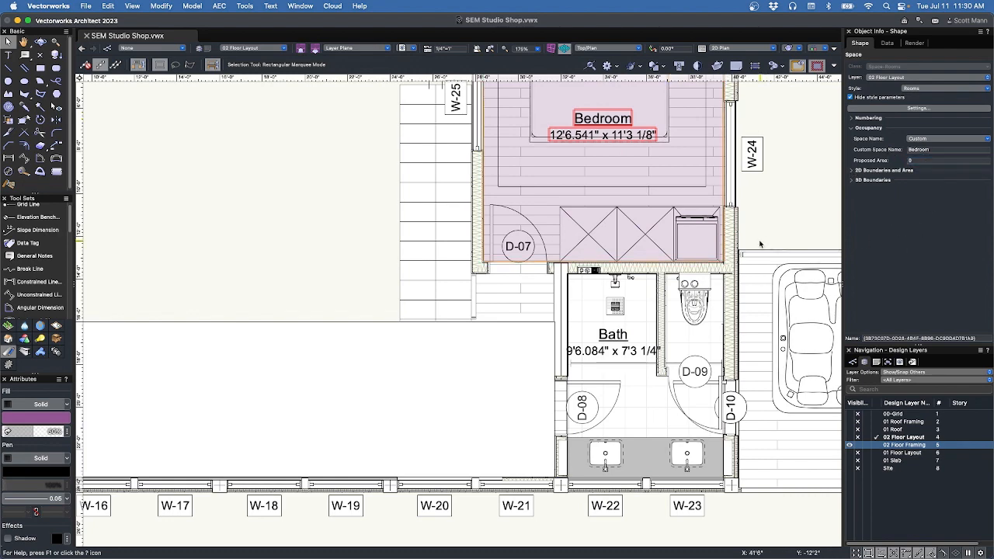
Turn the 31'4" x 7'3 3/8" bottom-wall rectangle into a Rooms-style space named Loft.
{"action": "scroll", "coordinate": [705, 290], "scroll_direction": "down", "scroll_amount": 3}
{"action": "left_click", "coordinate": [453, 359]}
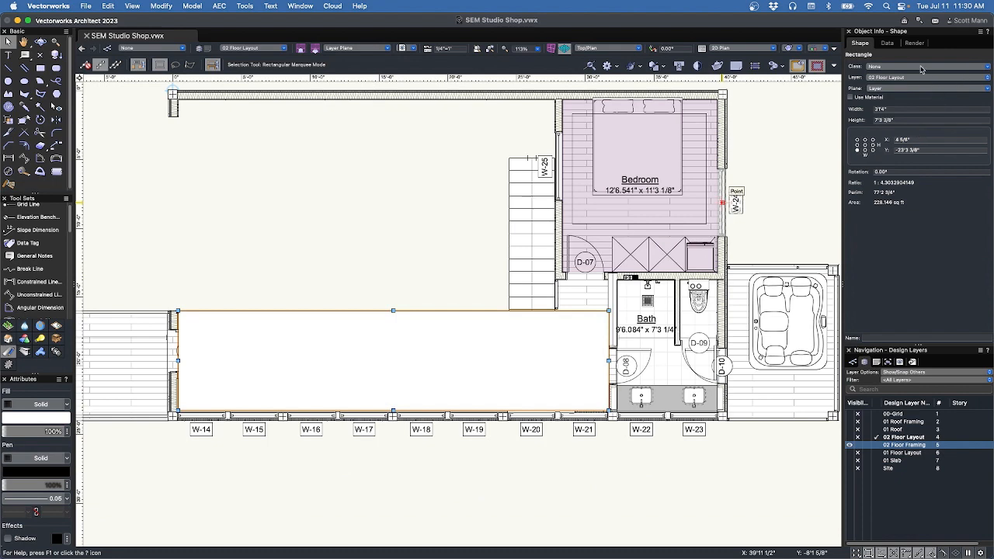
{"action": "right_click", "coordinate": [557, 361]}
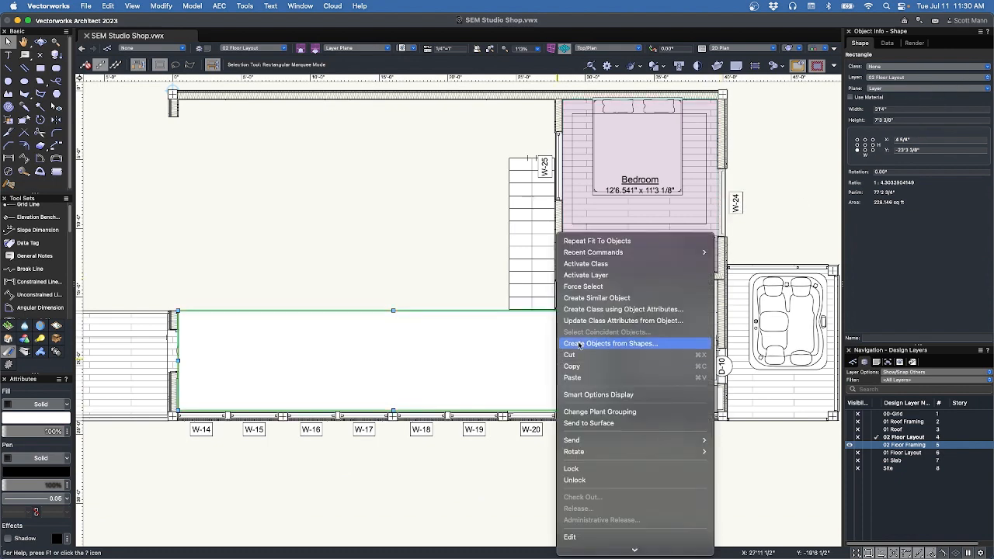
{"action": "left_click", "coordinate": [579, 343]}
{"action": "left_click", "coordinate": [572, 409]}
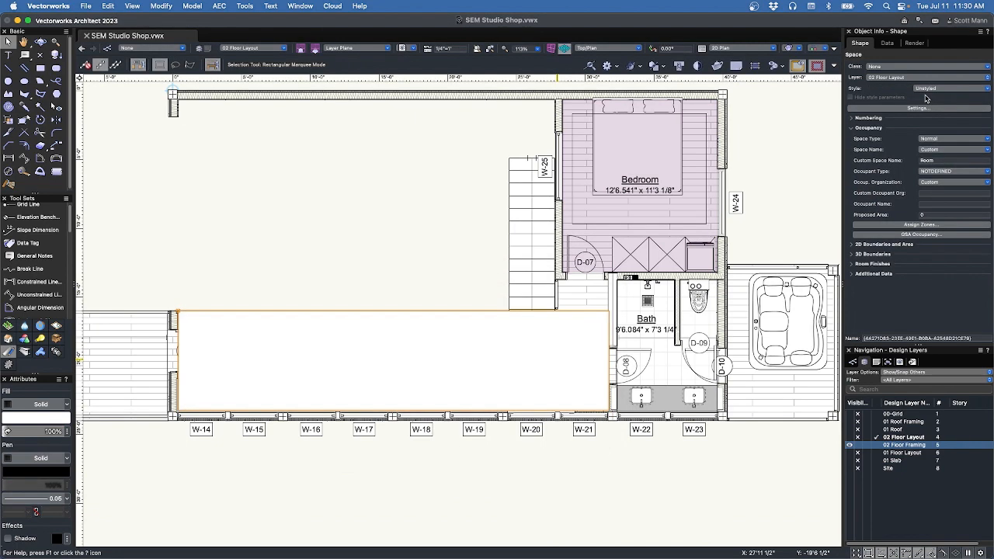
{"action": "left_click", "coordinate": [933, 90]}
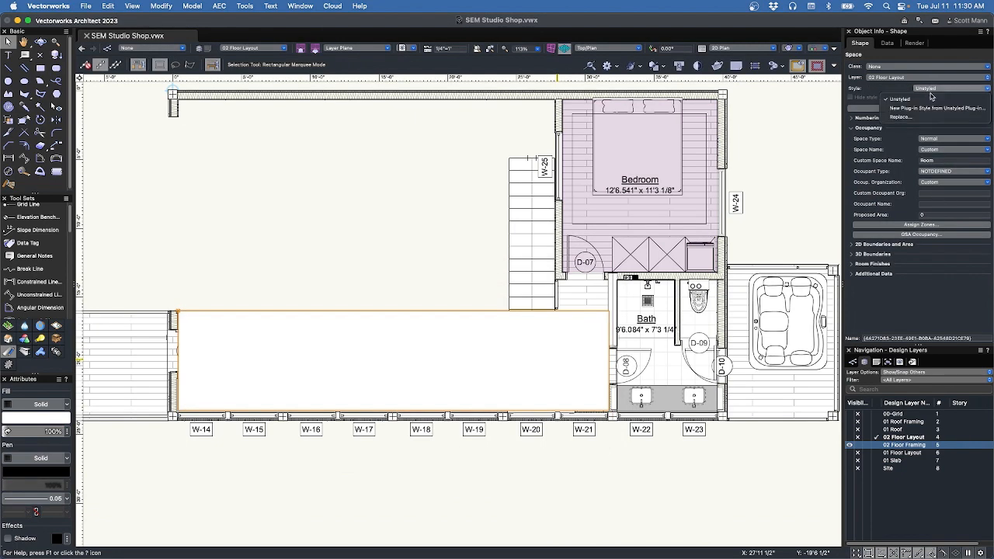
{"action": "left_click", "coordinate": [901, 117]}
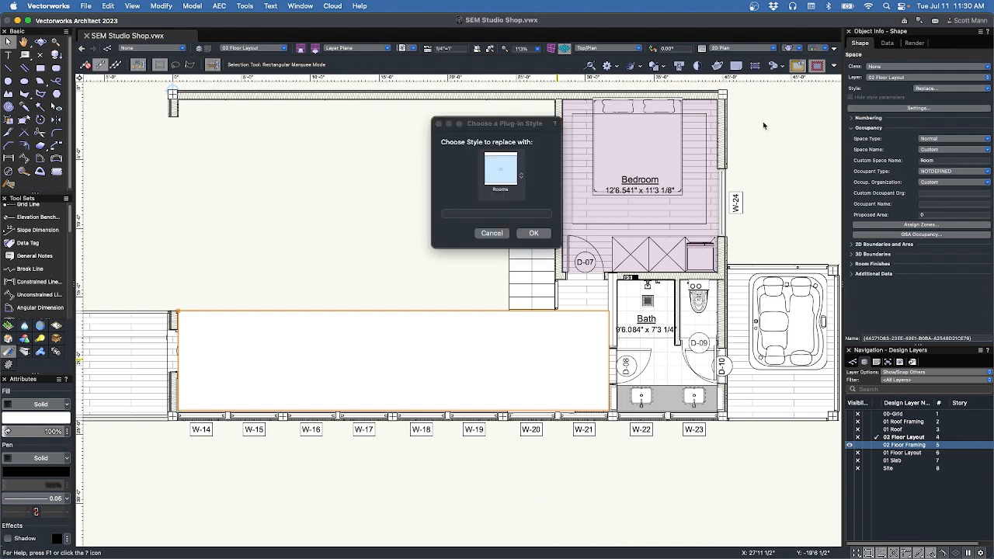
{"action": "left_click", "coordinate": [533, 234]}
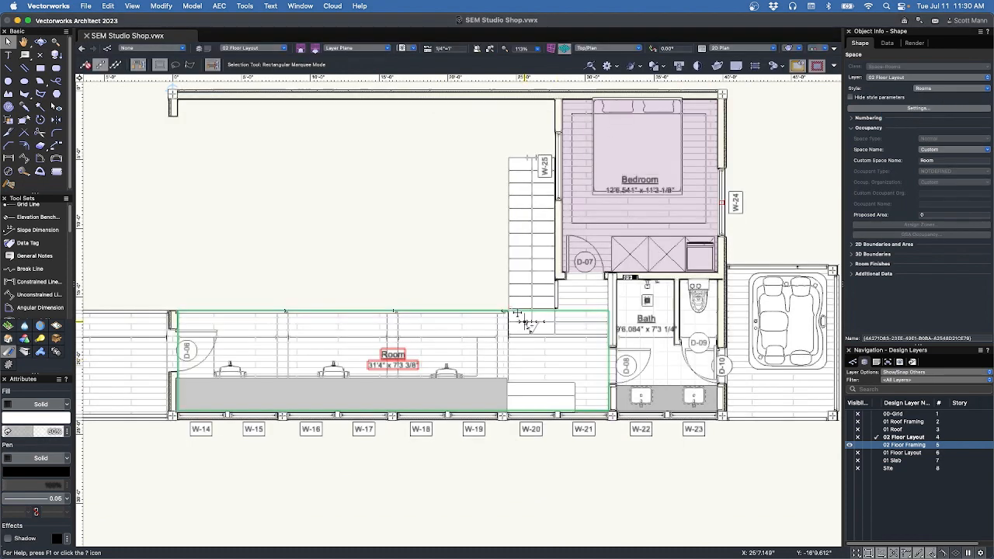
{"action": "left_click", "coordinate": [937, 160]}
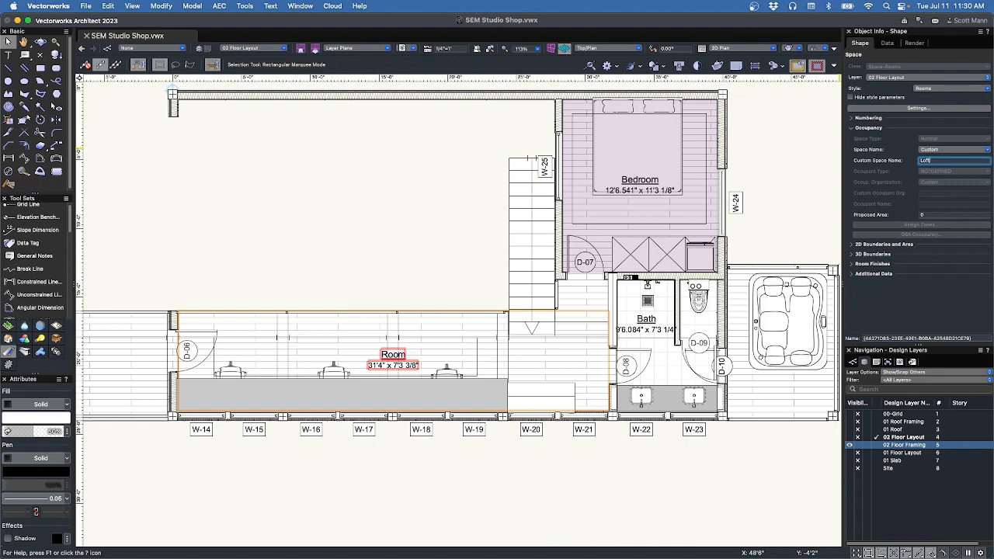
{"action": "type", "text": "Loft"}
{"action": "key", "text": "Return"}
{"action": "scroll", "coordinate": [533, 337], "scroll_direction": "up", "scroll_amount": 5}
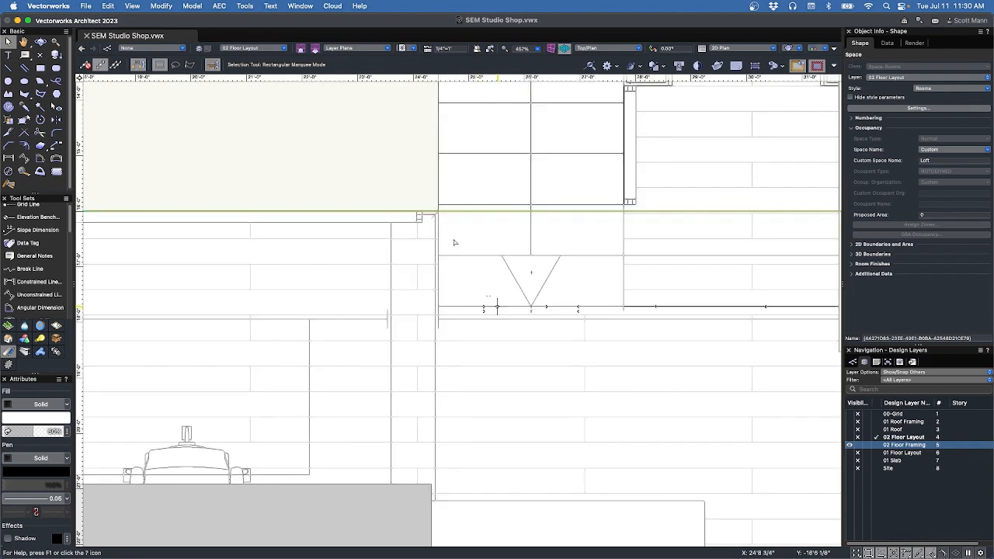
Draw a rectangle from the wall corner to the Bath wall over the Loft space.
{"action": "scroll", "coordinate": [442, 217], "scroll_direction": "up", "scroll_amount": 4}
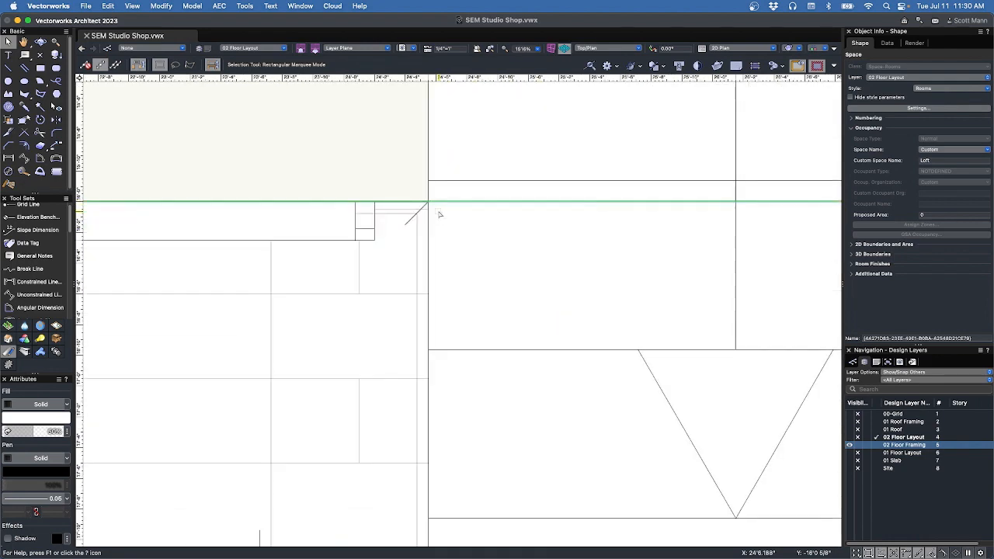
{"action": "key", "text": "4"}
{"action": "scroll", "coordinate": [429, 201], "scroll_direction": "up", "scroll_amount": 2}
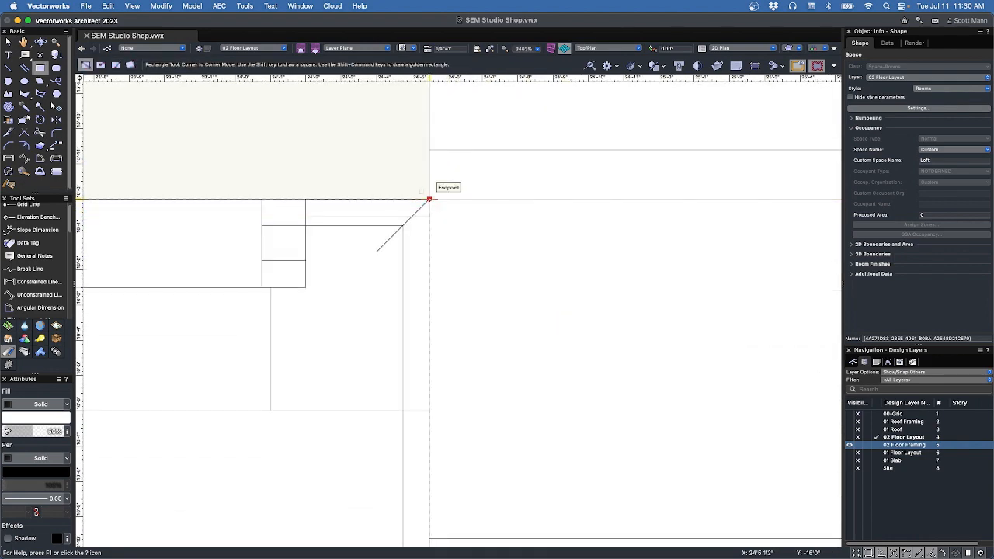
{"action": "left_click", "coordinate": [429, 201]}
{"action": "scroll", "coordinate": [365, 187], "scroll_direction": "down", "scroll_amount": 7}
{"action": "scroll", "coordinate": [539, 217], "scroll_direction": "up", "scroll_amount": 6}
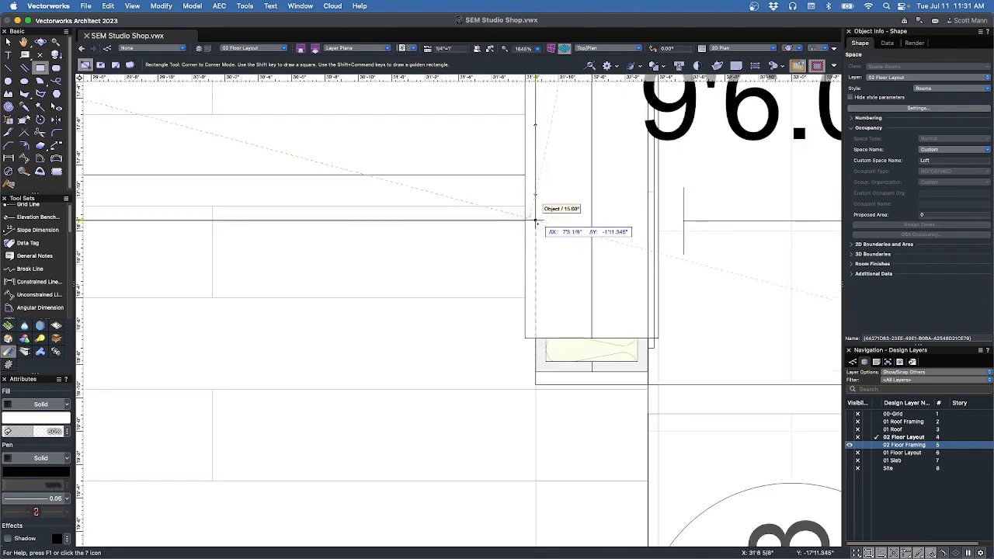
{"action": "left_click", "coordinate": [536, 222]}
{"action": "scroll", "coordinate": [537, 232], "scroll_direction": "down", "scroll_amount": 6}
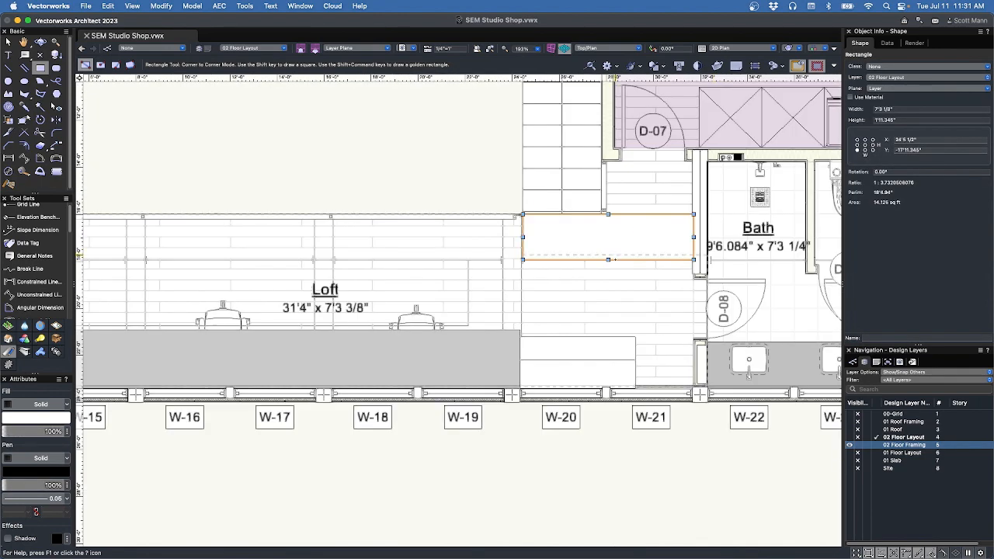
Clip the rectangle's area out of the Loft space and delete the leftover rectangle.
{"action": "key", "text": "x"}
{"action": "left_click", "coordinate": [610, 282], "text": "shift"}
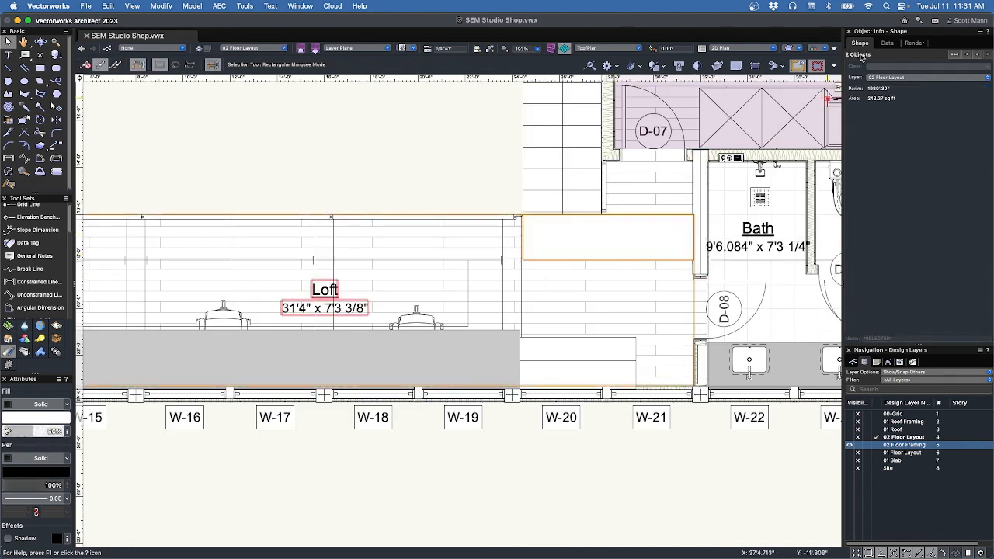
{"action": "right_click", "coordinate": [635, 237]}
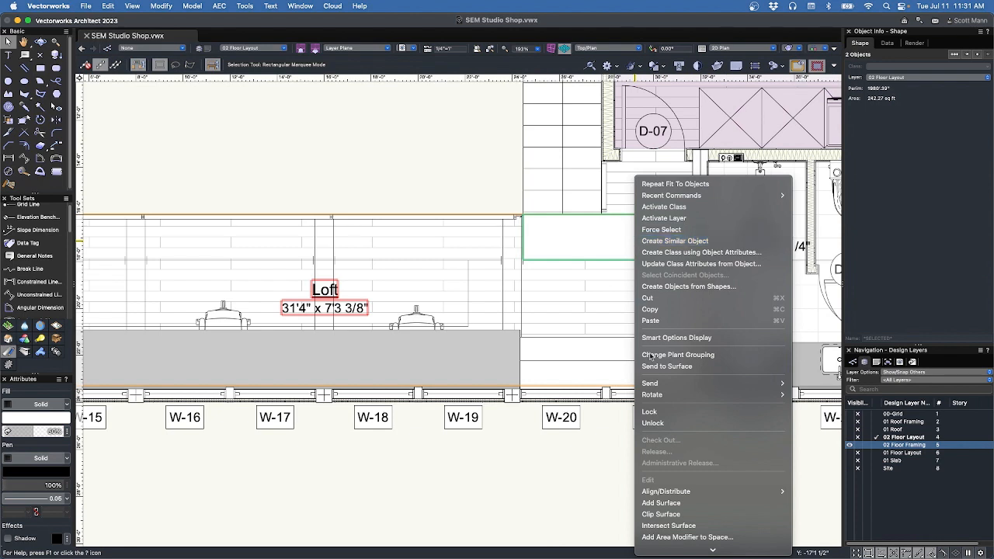
{"action": "left_click", "coordinate": [661, 514]}
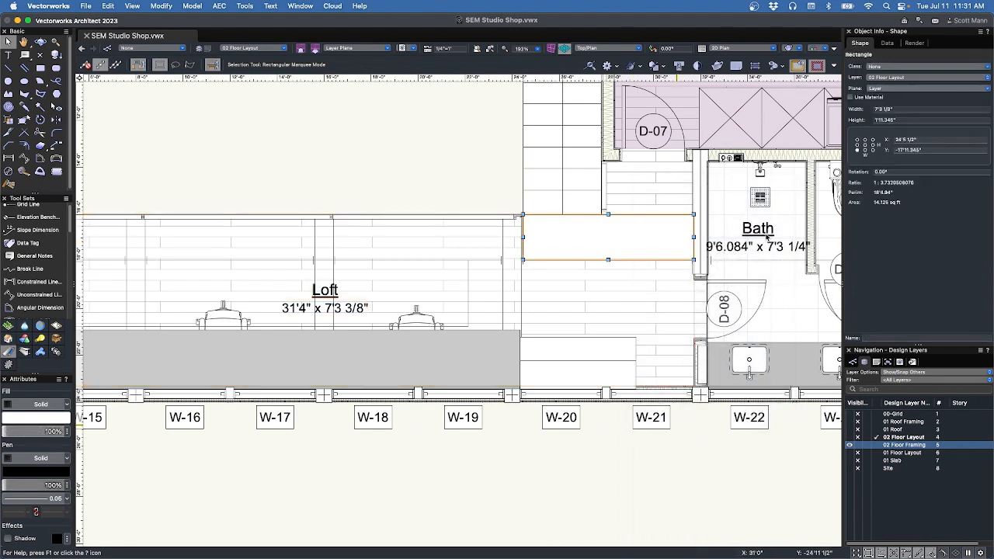
{"action": "key", "text": "Delete"}
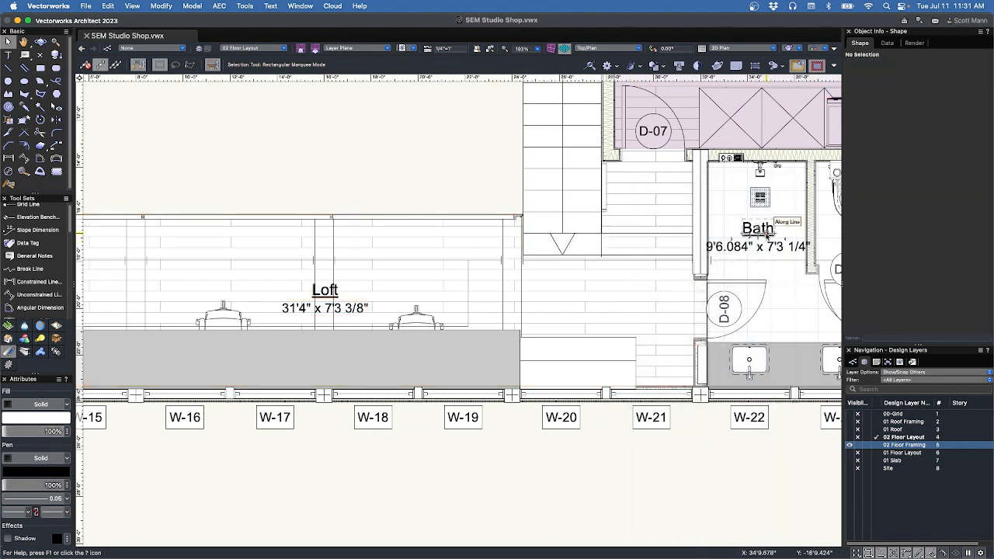
Fill the Loft space yellow and the Bath space green.
{"action": "left_click", "coordinate": [672, 358]}
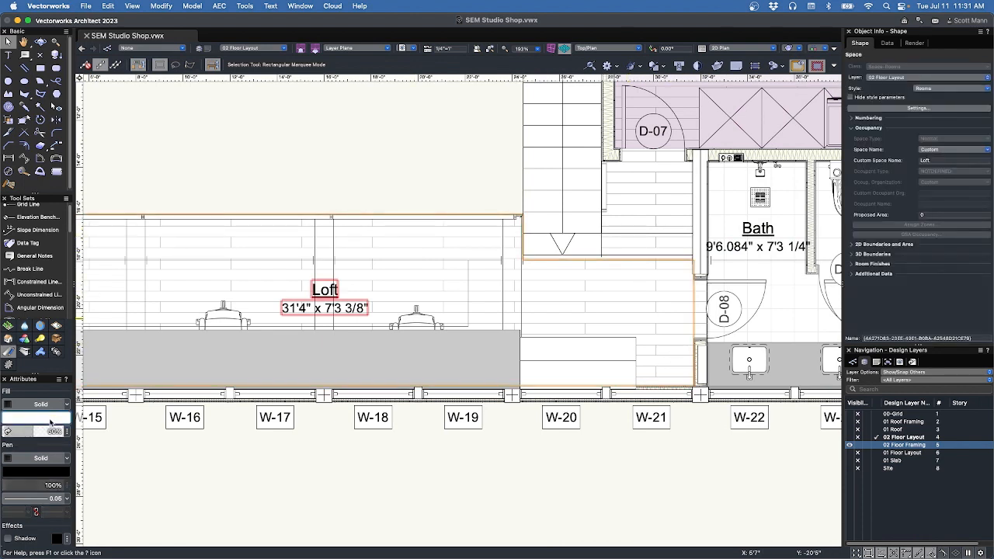
{"action": "left_click", "coordinate": [51, 418]}
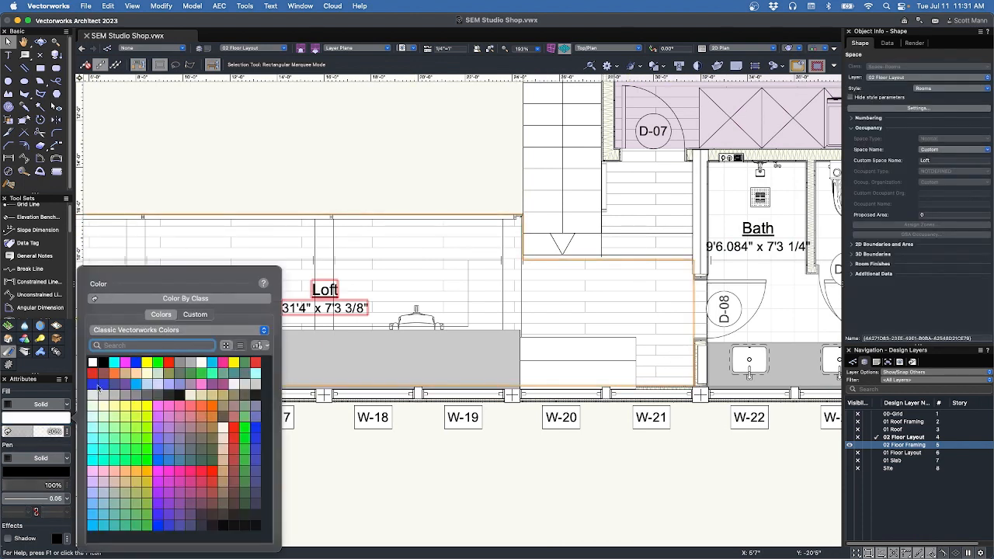
{"action": "left_click", "coordinate": [147, 362]}
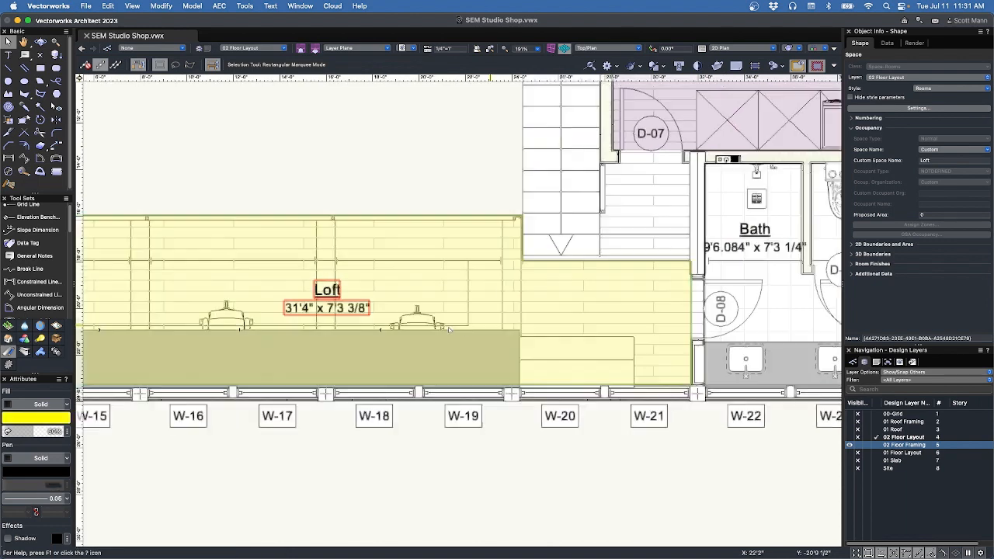
{"action": "scroll", "coordinate": [449, 327], "scroll_direction": "down", "scroll_amount": 3}
{"action": "left_click", "coordinate": [622, 272]}
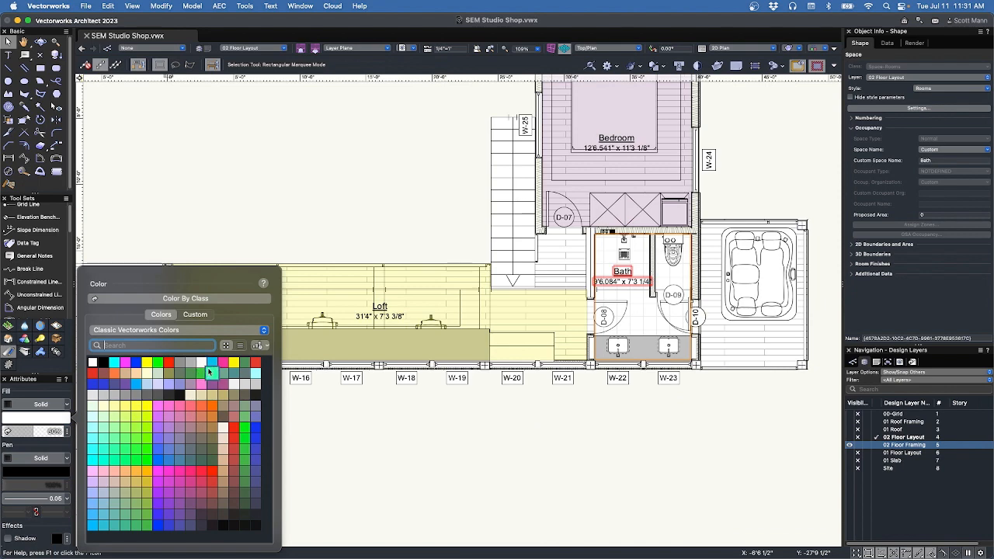
{"action": "left_click", "coordinate": [206, 375]}
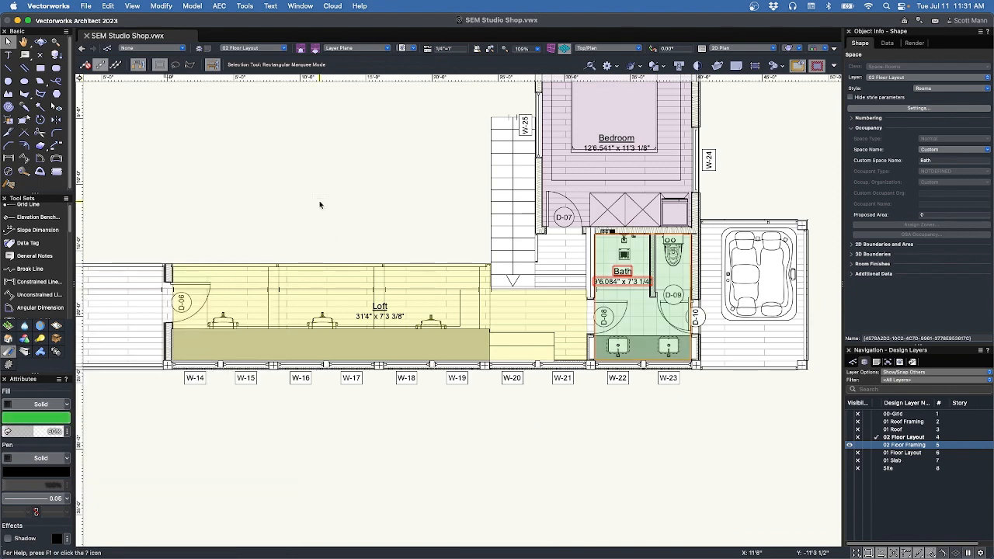
Shift the Bath label slightly right and the Loft label left and up.
{"action": "left_click", "coordinate": [622, 272]}
{"action": "scroll", "coordinate": [622, 272], "scroll_direction": "up", "scroll_amount": 6}
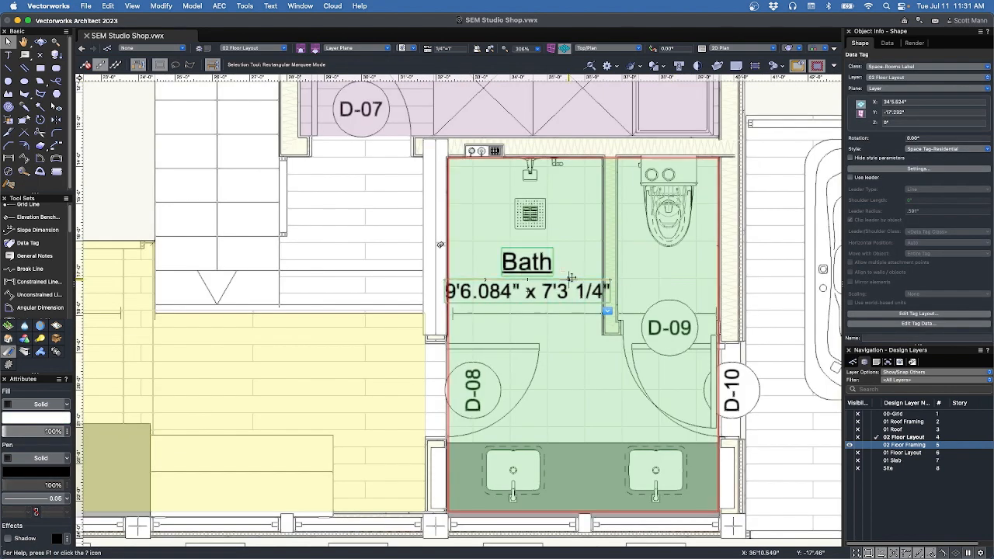
{"action": "left_click_drag", "start_coordinate": [528, 262], "coordinate": [567, 263]}
{"action": "scroll", "coordinate": [617, 387], "scroll_direction": "down", "scroll_amount": 5}
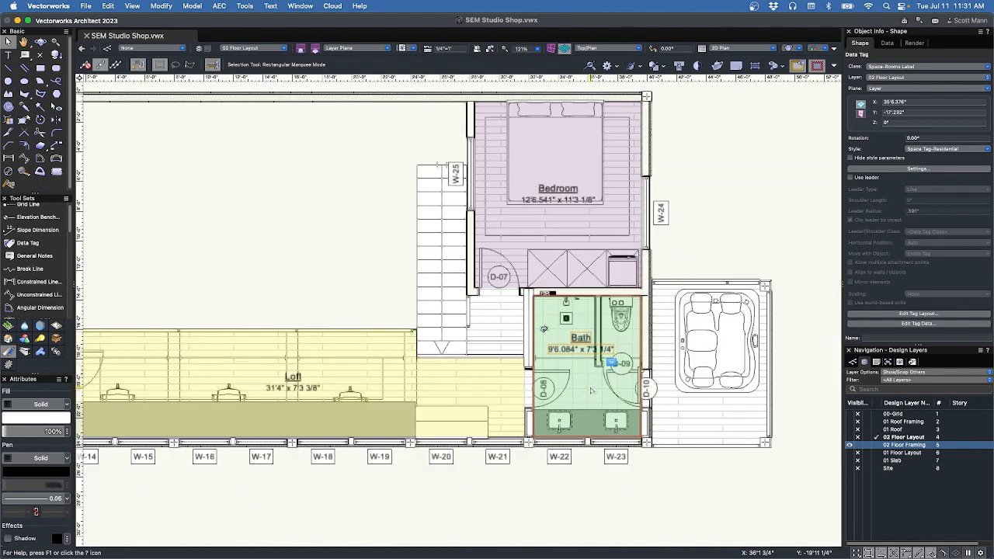
{"action": "left_click_drag", "start_coordinate": [294, 388], "coordinate": [234, 363]}
{"action": "left_click", "coordinate": [224, 248]}
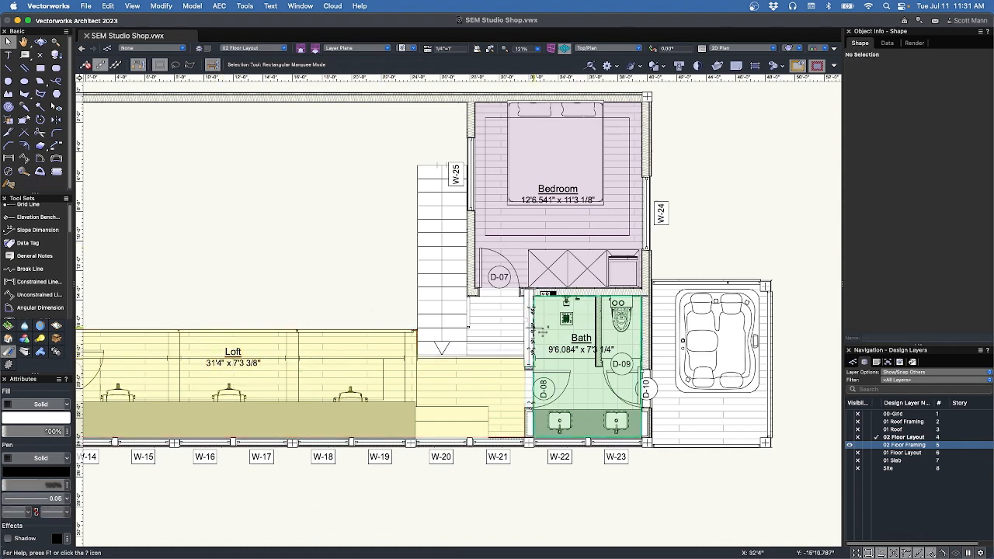
{"action": "scroll", "coordinate": [589, 351], "scroll_direction": "down", "scroll_amount": 5}
{"action": "scroll", "coordinate": [612, 325], "scroll_direction": "up", "scroll_amount": 5}
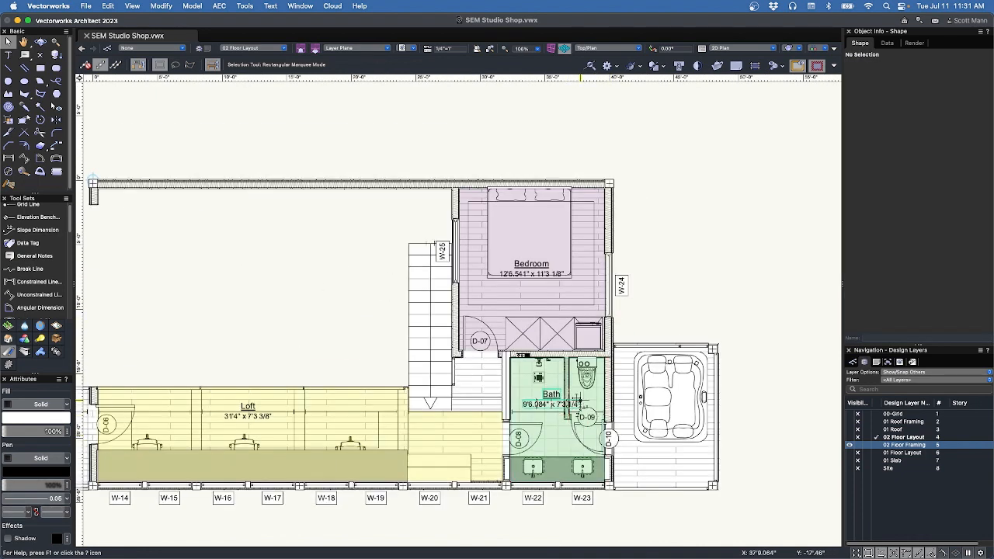
Toggle Rooms Label and Rooms class visibility, try Reshape on Bath and Loft, leaving labels shown.
{"action": "left_click", "coordinate": [852, 363]}
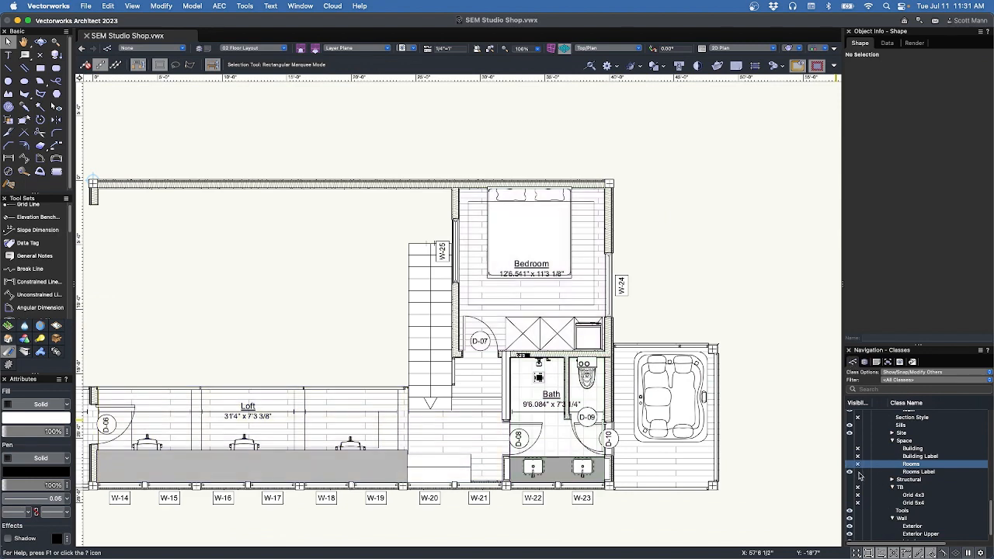
{"action": "left_click", "coordinate": [858, 472]}
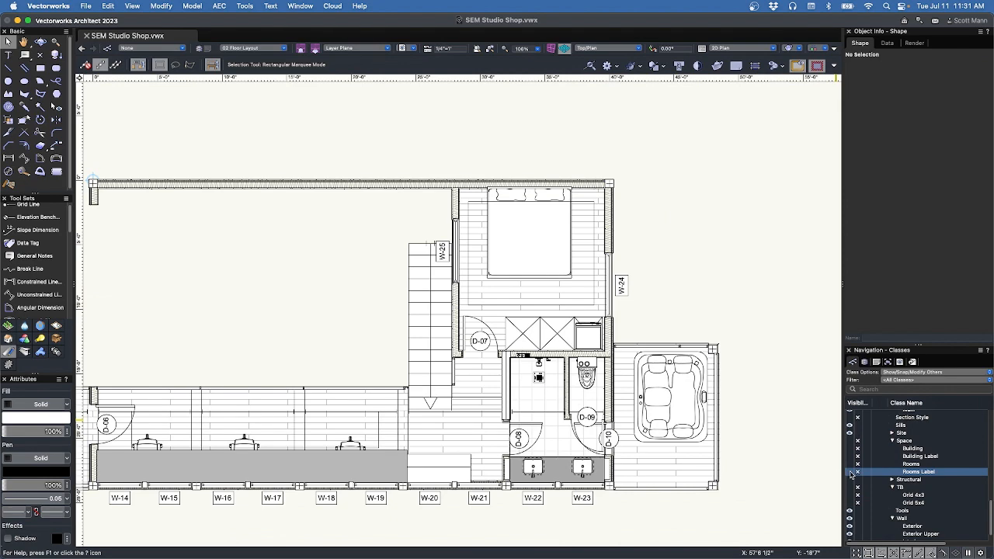
{"action": "left_click", "coordinate": [850, 464]}
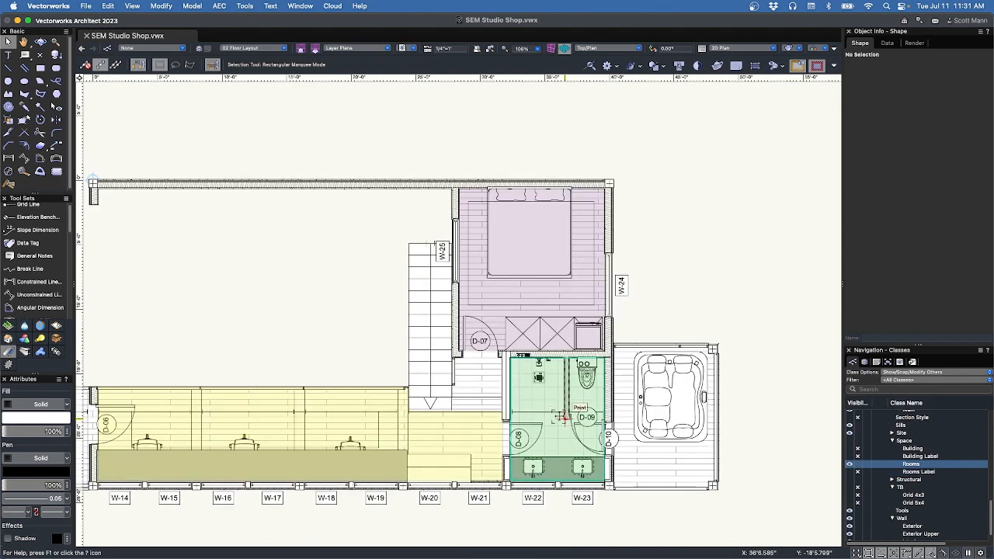
{"action": "left_click", "coordinate": [567, 421]}
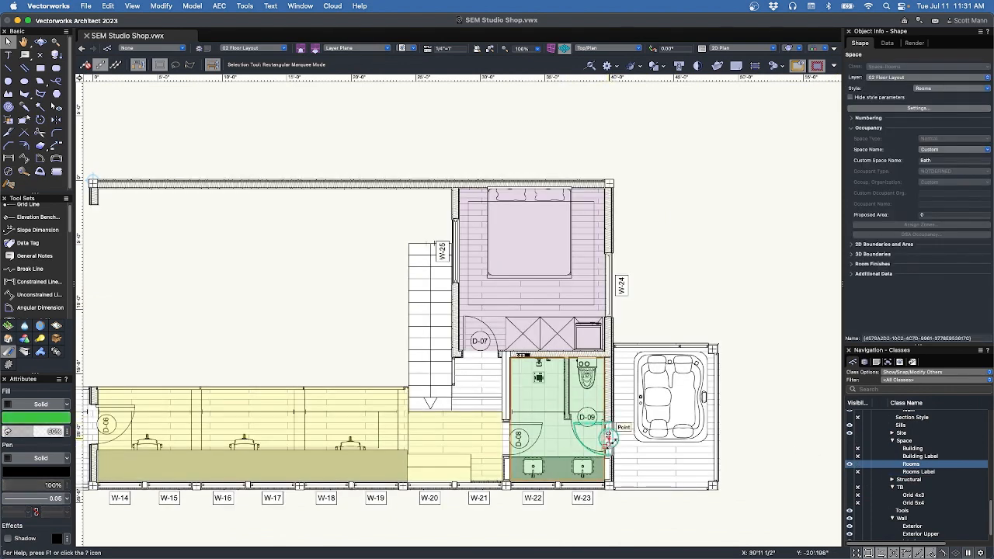
{"action": "key", "text": "shift+r"}
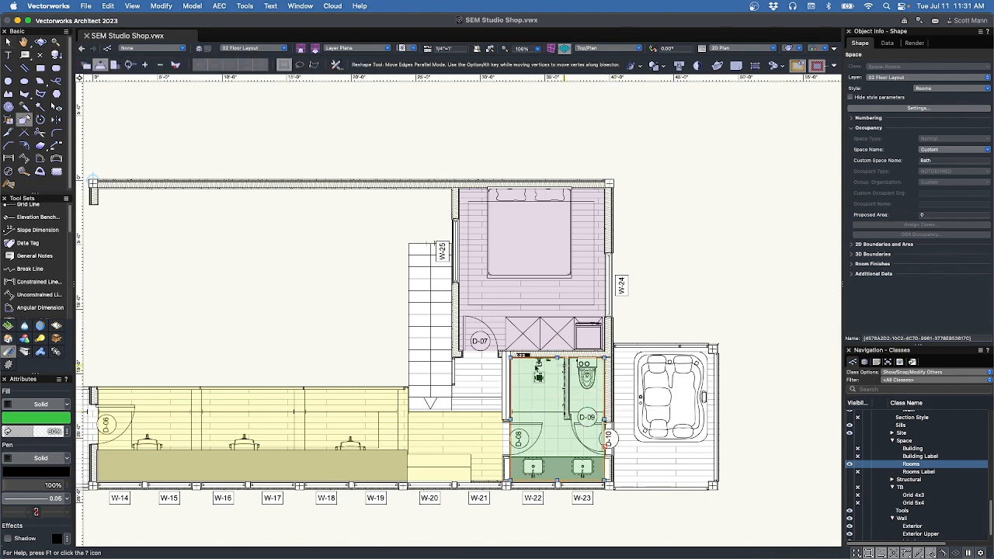
{"action": "left_click", "coordinate": [445, 449]}
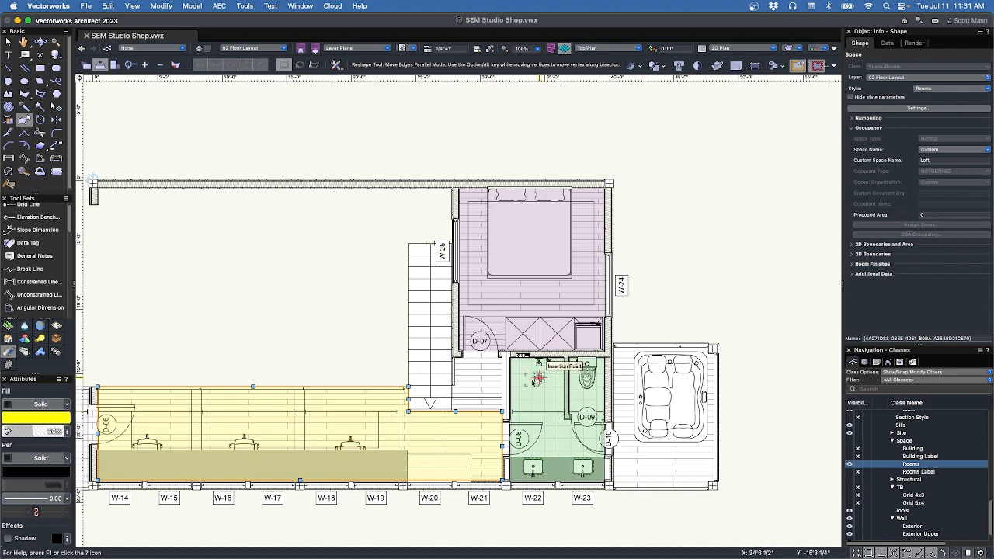
{"action": "key", "text": "x"}
{"action": "key", "text": "x"}
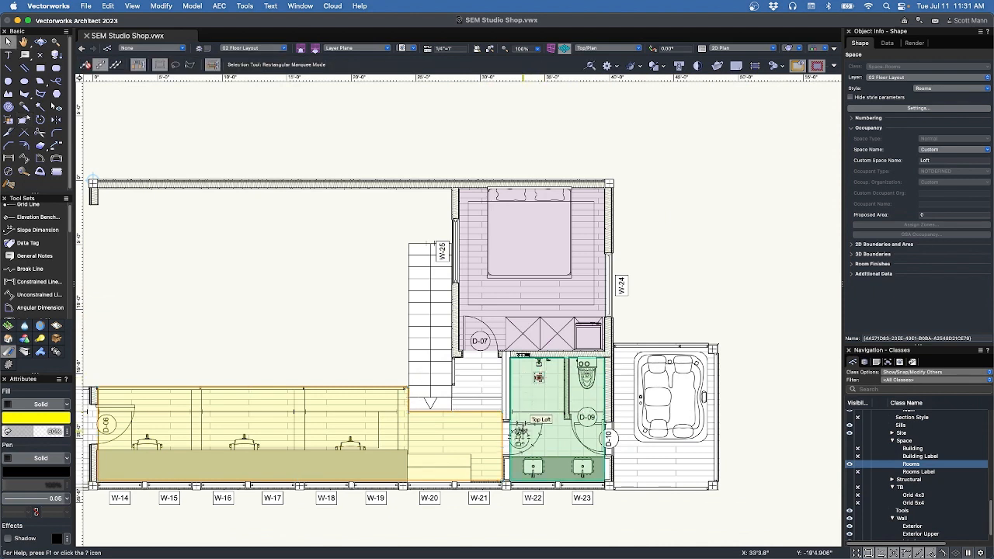
{"action": "left_click", "coordinate": [851, 472]}
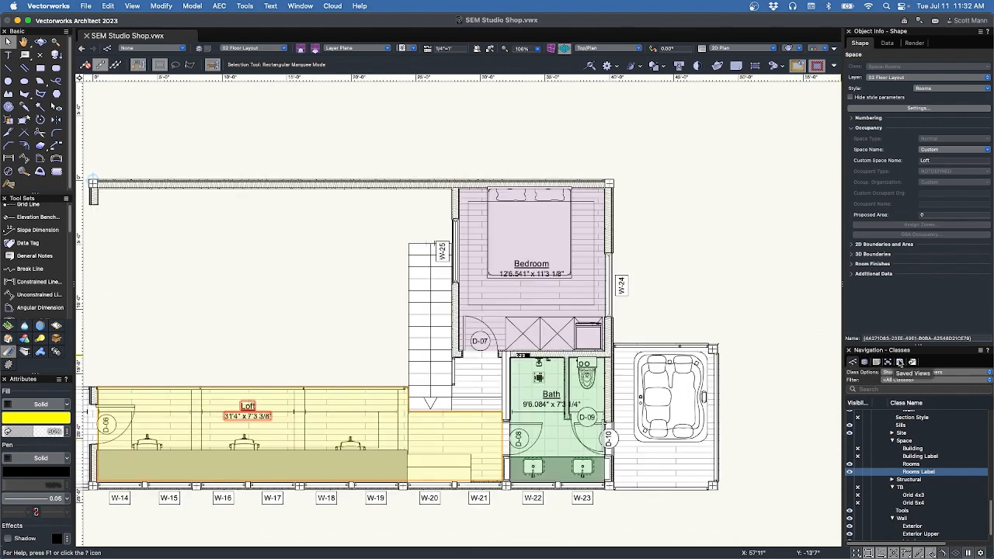
Go to the 00 Cover Sheet saved view and inspect the empty Area Calculations worksheet.
{"action": "left_click", "coordinate": [900, 363]}
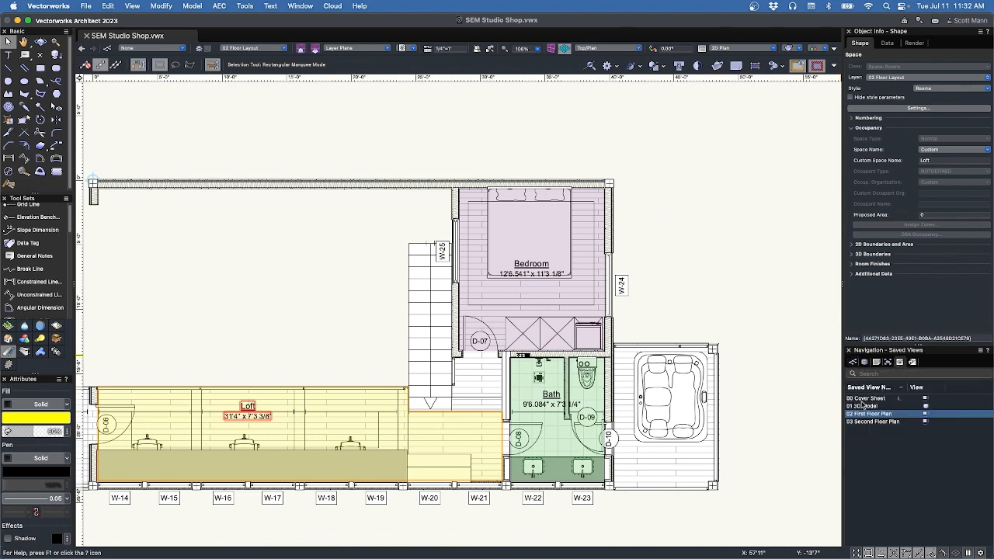
{"action": "double_click", "coordinate": [864, 400]}
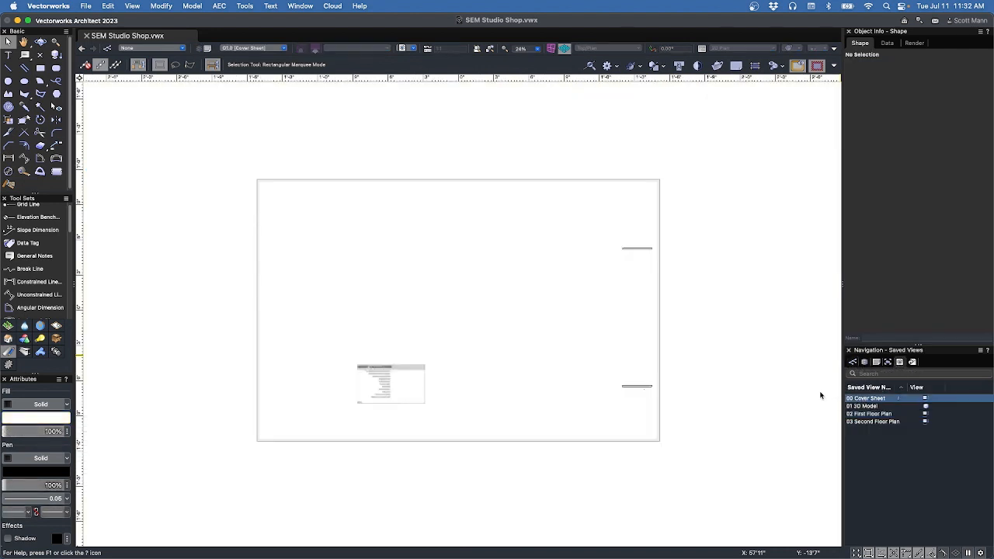
{"action": "left_click", "coordinate": [461, 380]}
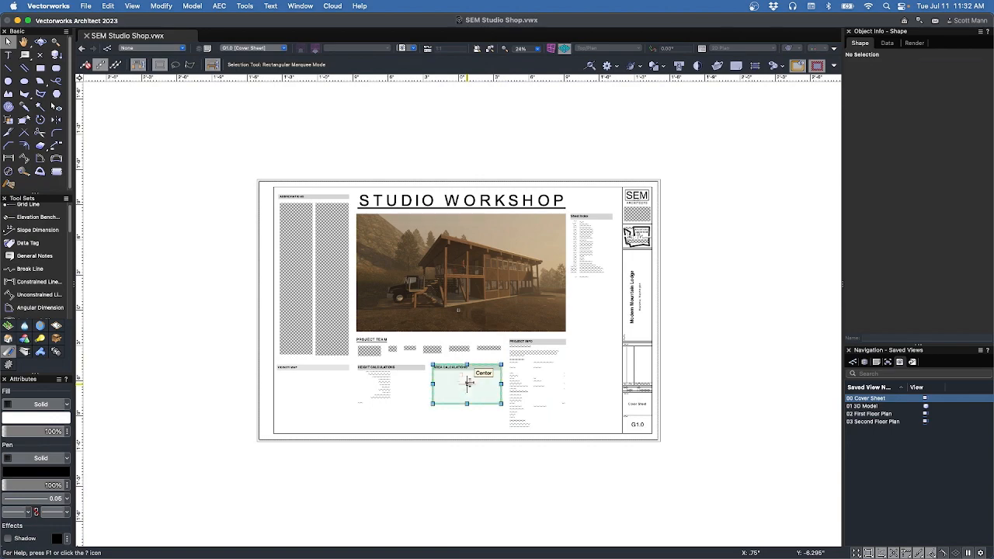
{"action": "scroll", "coordinate": [448, 388], "scroll_direction": "up", "scroll_amount": 3}
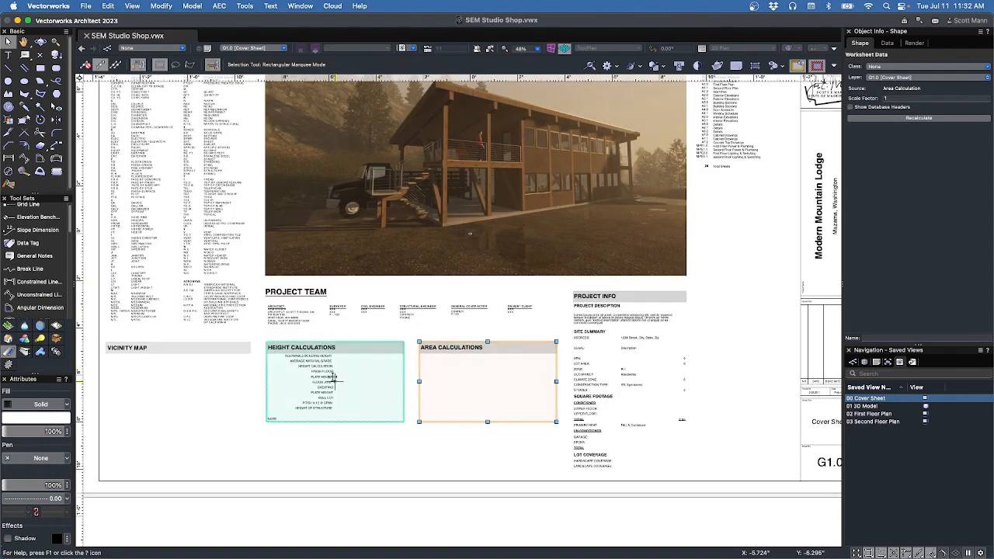
{"action": "scroll", "coordinate": [389, 366], "scroll_direction": "up", "scroll_amount": 5}
{"action": "scroll", "coordinate": [461, 359], "scroll_direction": "down", "scroll_amount": 3}
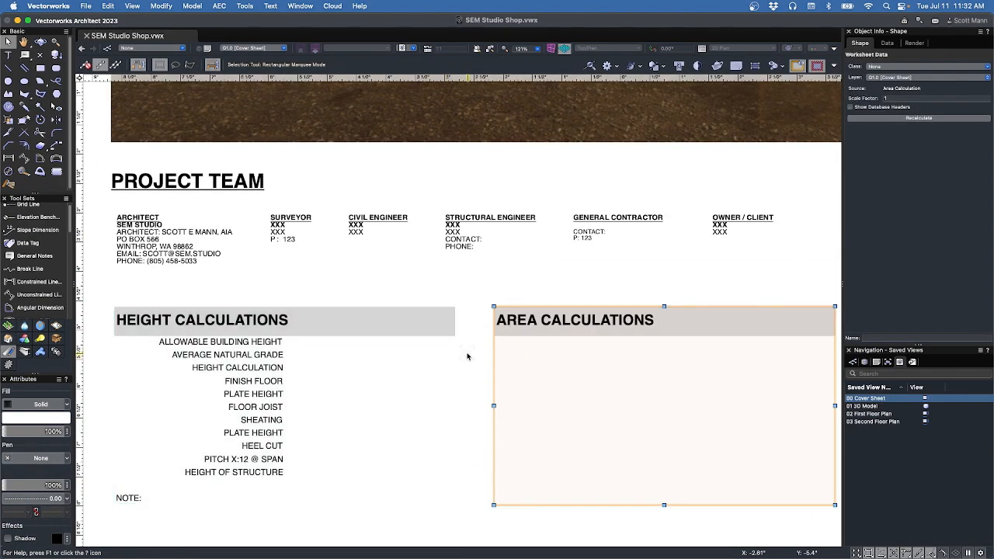
{"action": "scroll", "coordinate": [469, 355], "scroll_direction": "down", "scroll_amount": 2}
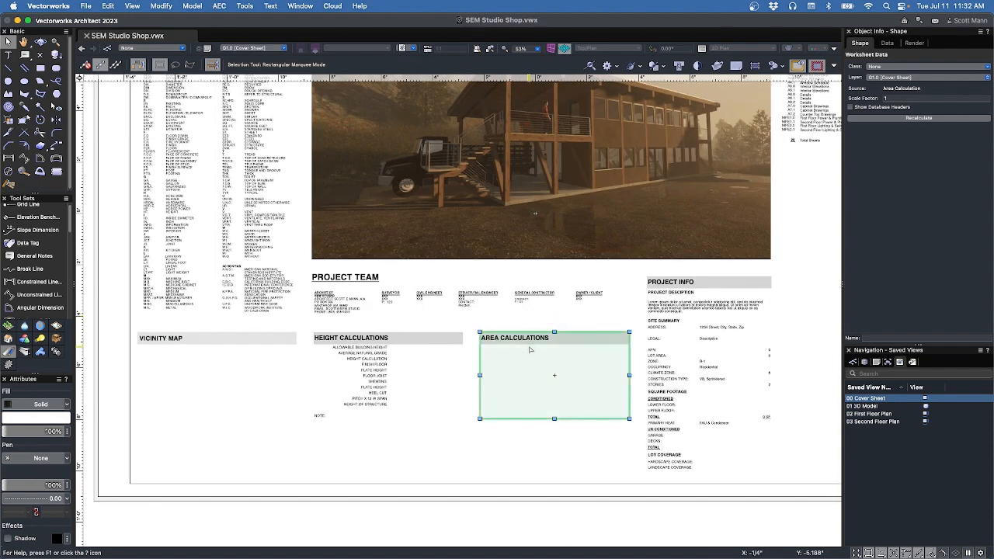
{"action": "double_click", "coordinate": [530, 349]}
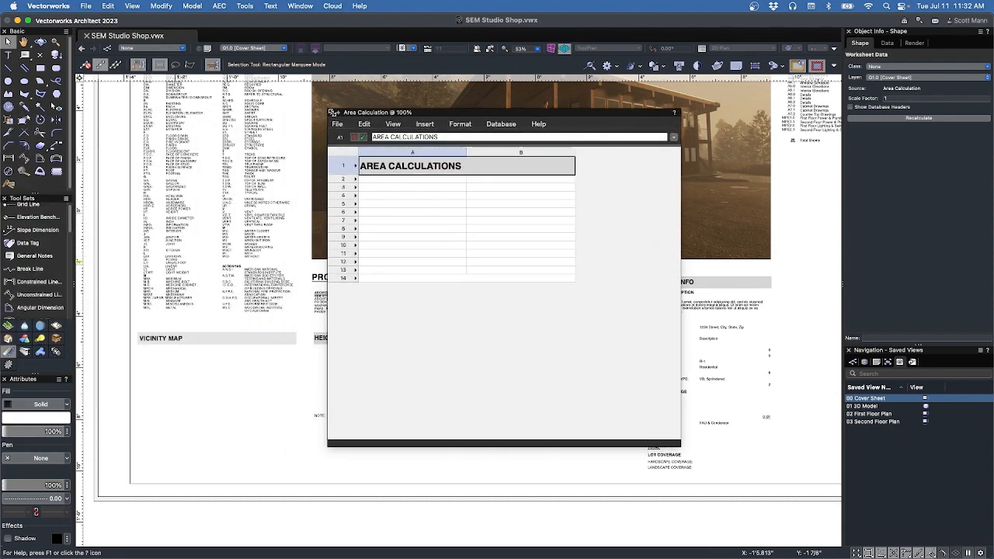
{"action": "left_click", "coordinate": [333, 112]}
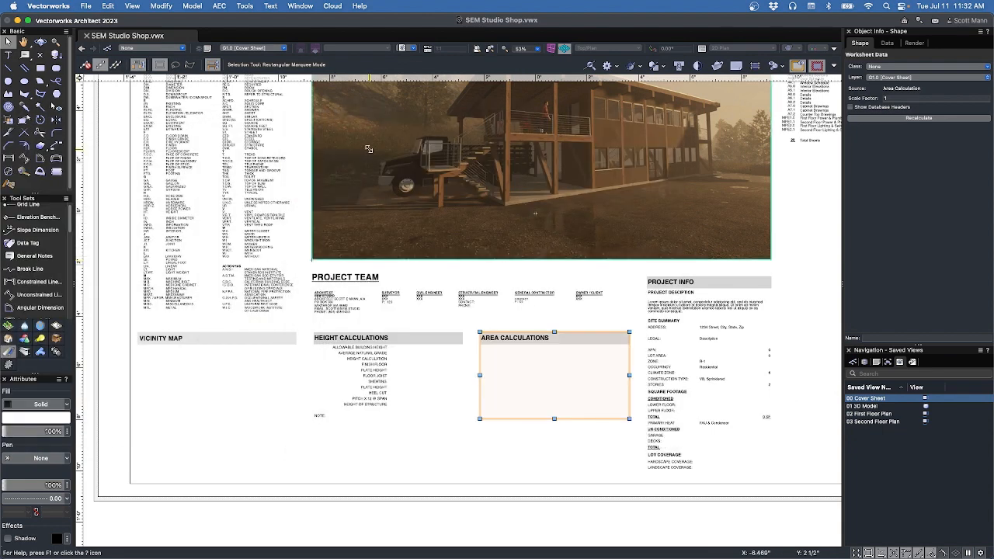
Start a new report titled Building Footprint that reports on Space objects.
{"action": "left_click", "coordinate": [242, 6]}
{"action": "mouse_move", "coordinate": [250, 87]}
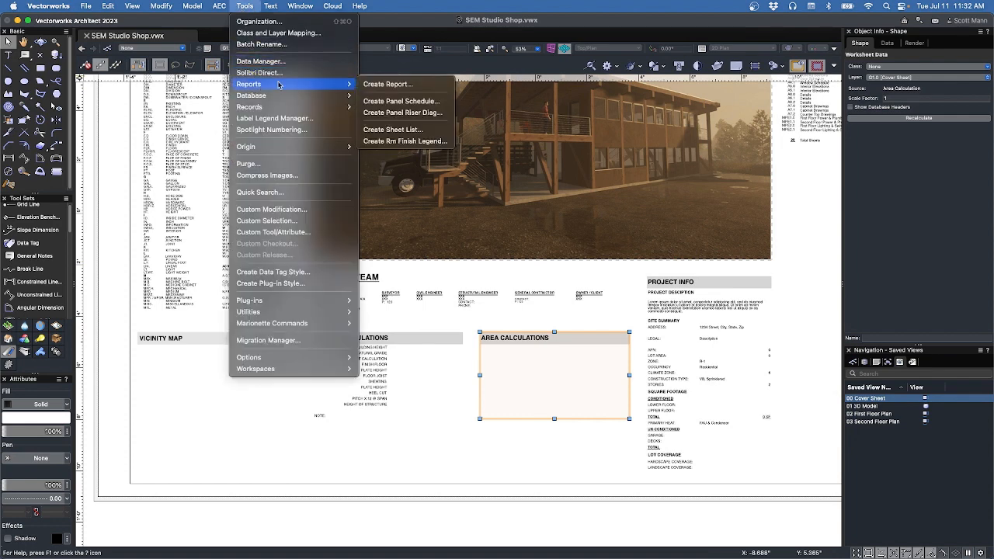
{"action": "left_click", "coordinate": [386, 85]}
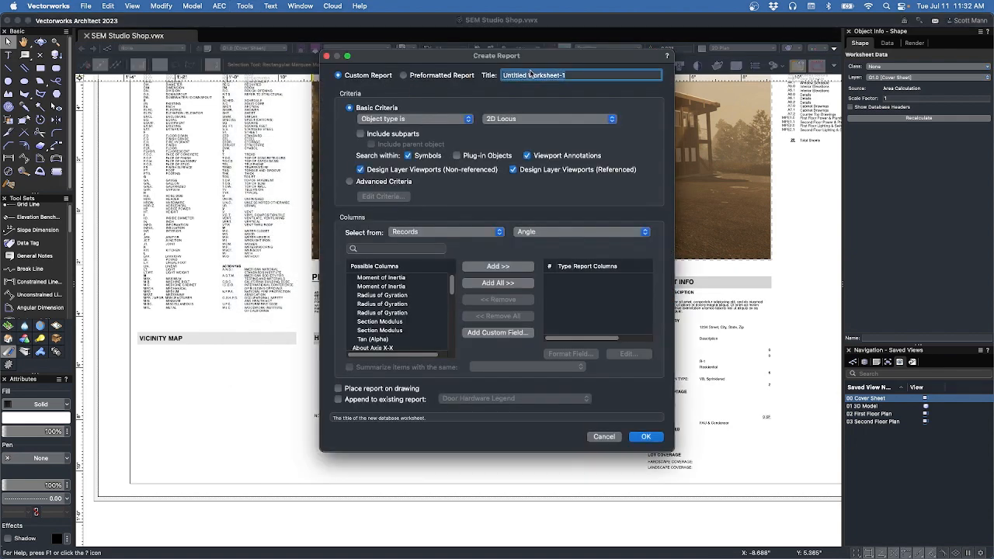
{"action": "type", "text": "Building Footprint"}
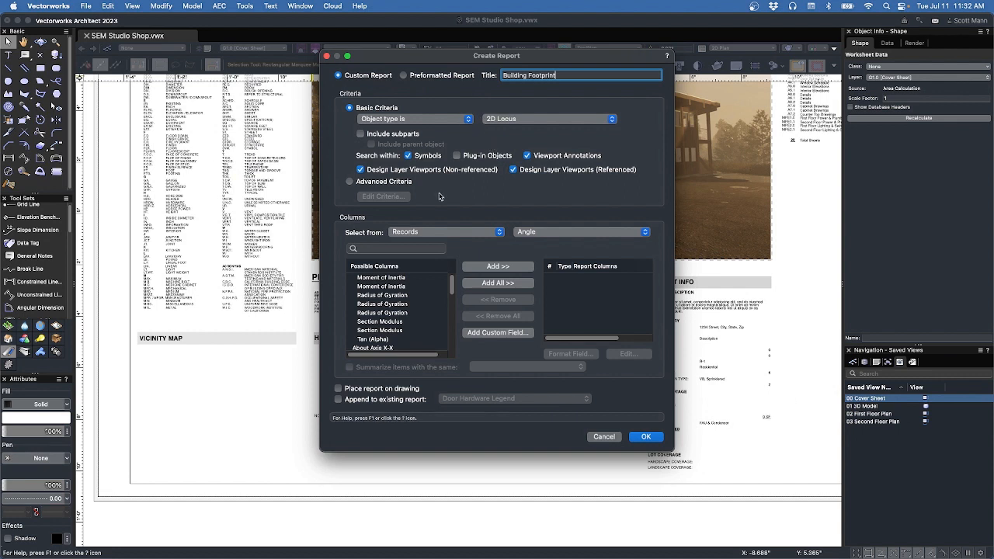
{"action": "left_click", "coordinate": [513, 124]}
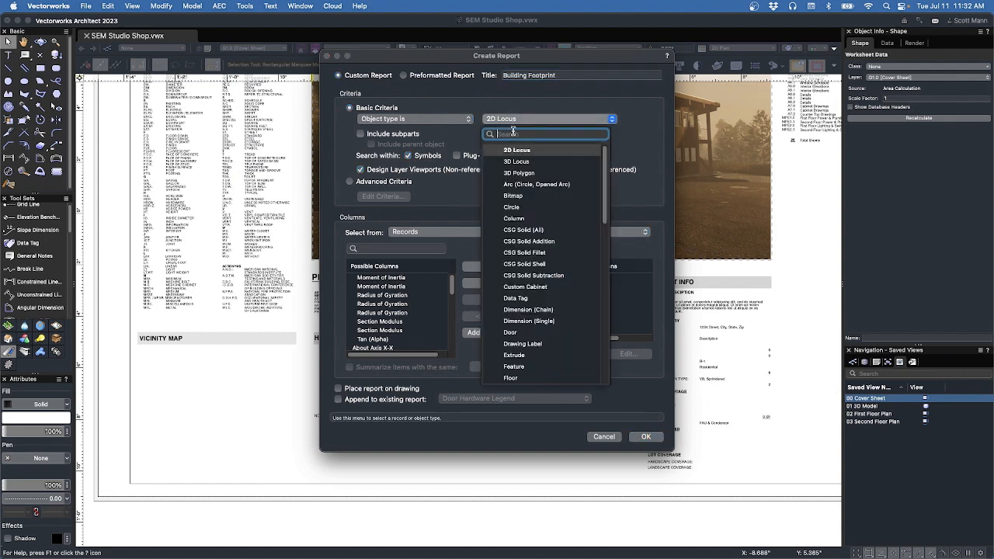
{"action": "scroll", "coordinate": [532, 344], "scroll_direction": "down", "scroll_amount": 10}
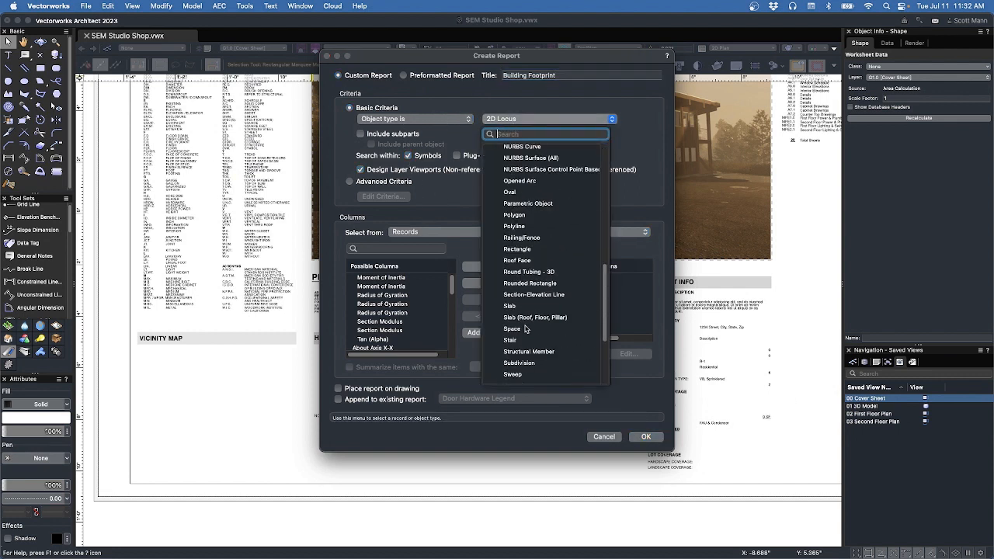
{"action": "left_click", "coordinate": [513, 328]}
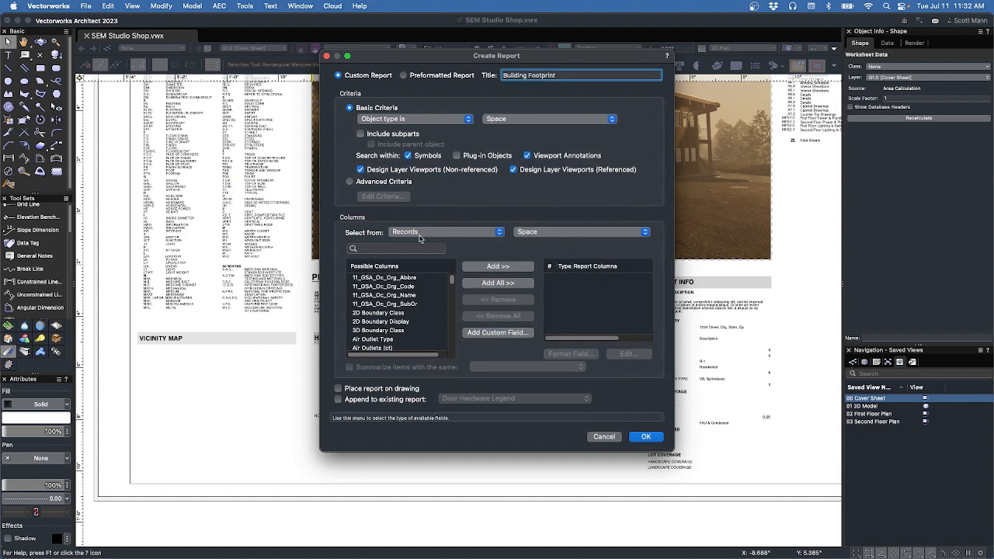
Add Custom Space Name and Area as the report's columns.
{"action": "left_click", "coordinate": [394, 246]}
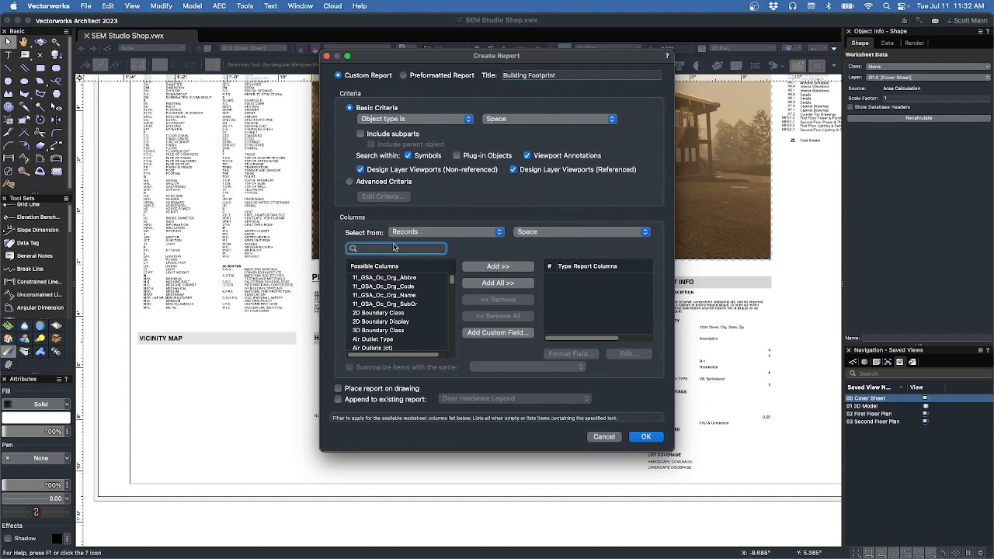
{"action": "type", "text": "cust"}
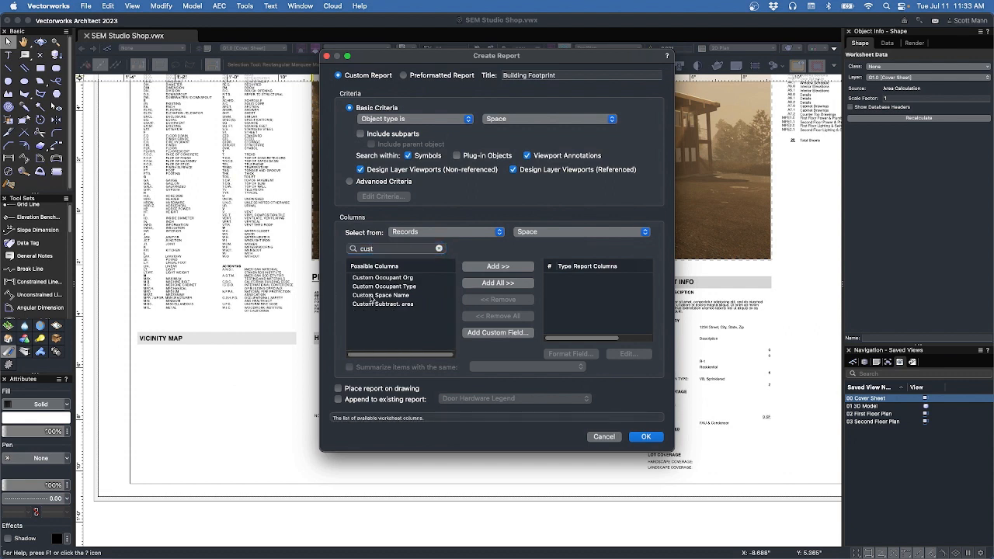
{"action": "left_click", "coordinate": [380, 295]}
{"action": "left_click", "coordinate": [497, 266]}
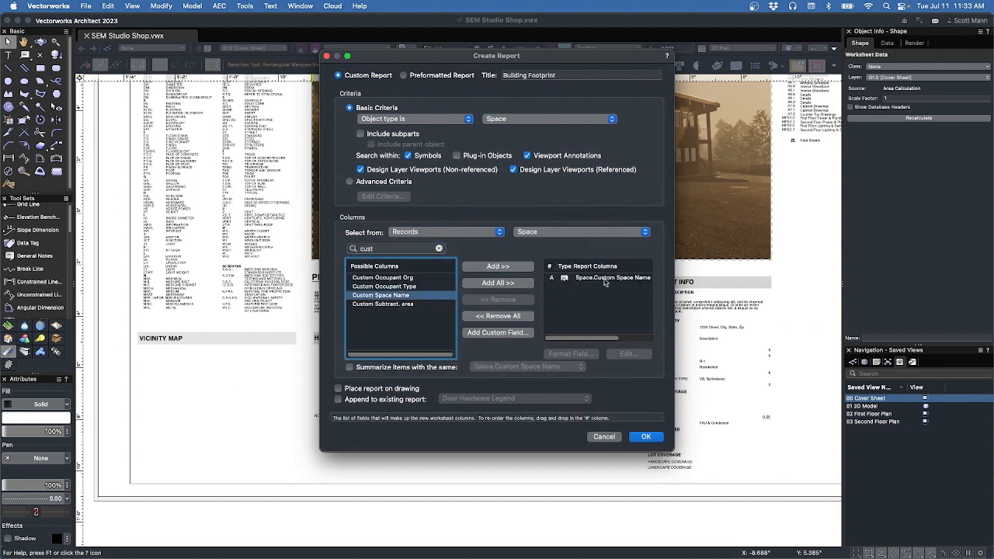
{"action": "left_click_drag", "start_coordinate": [396, 248], "coordinate": [330, 247]}
{"action": "type", "text": "area"}
{"action": "left_click", "coordinate": [358, 277]}
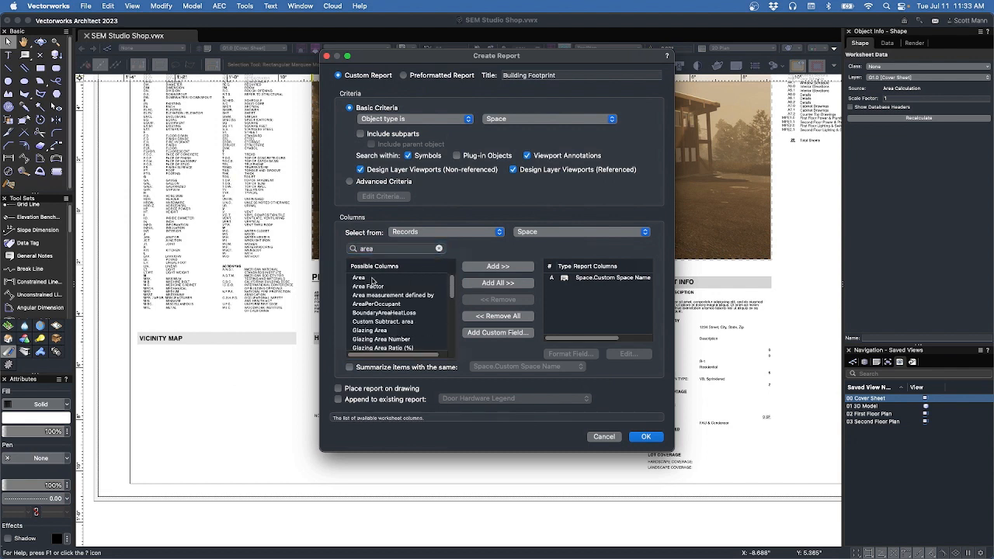
{"action": "left_click", "coordinate": [503, 268]}
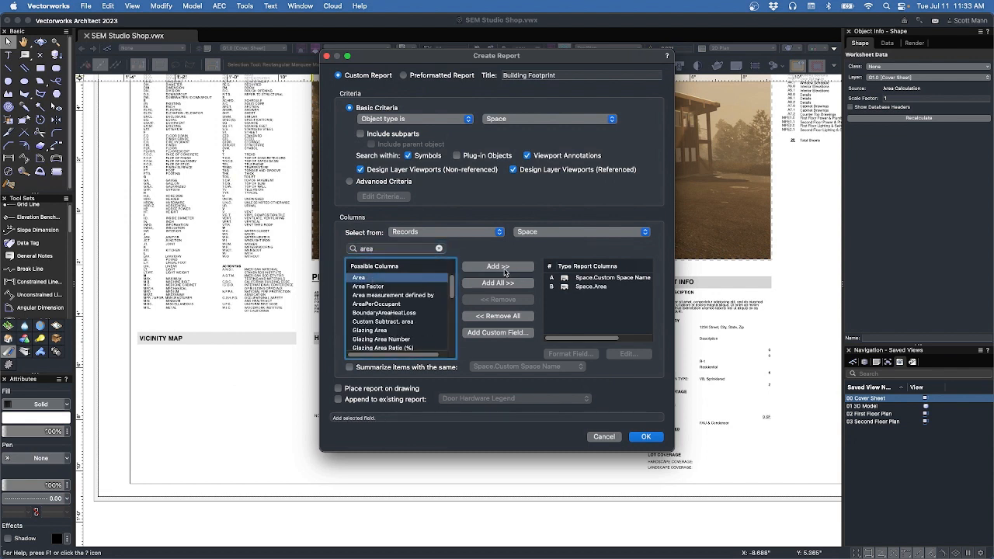
Append the report to the existing Area Calculation worksheet and create it.
{"action": "left_click", "coordinate": [398, 247]}
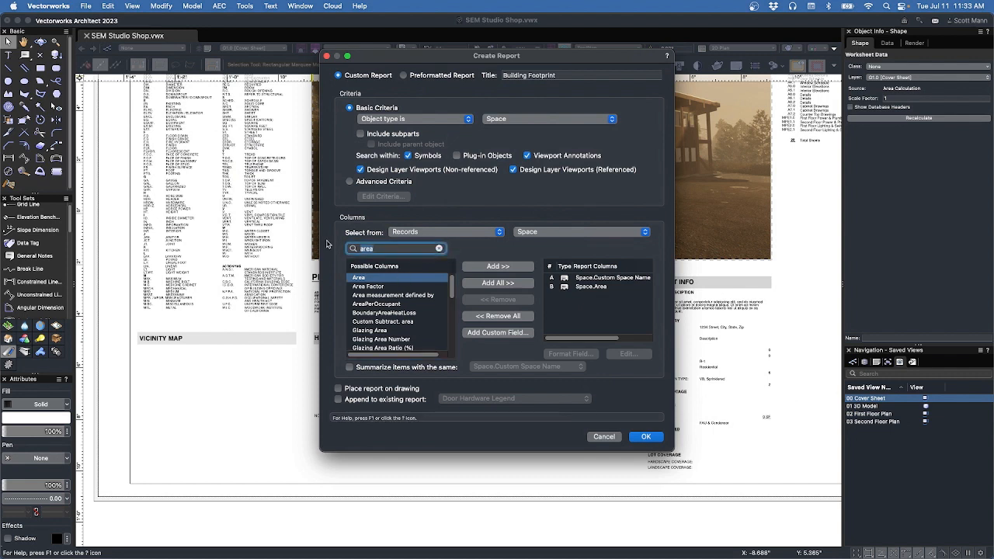
{"action": "type", "text": "pro"}
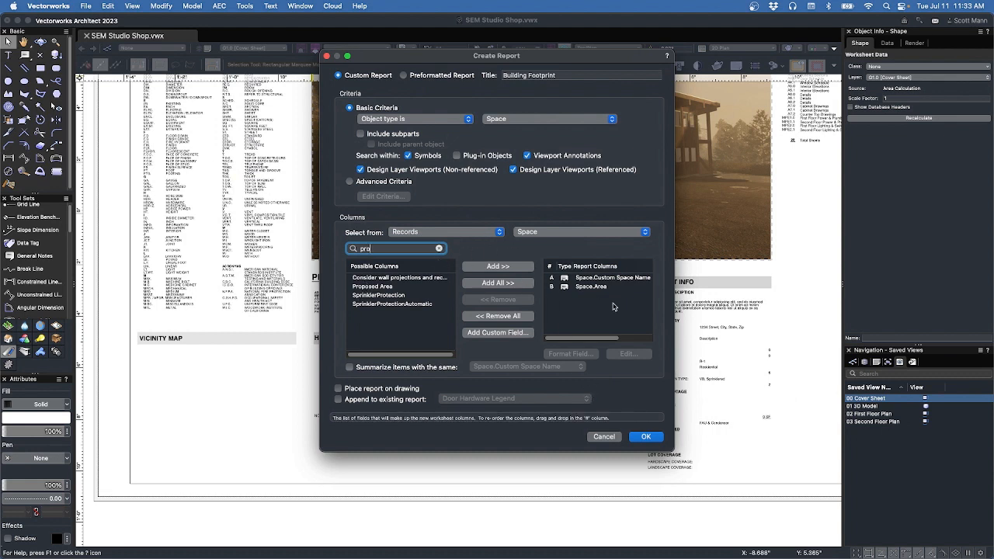
{"action": "left_click", "coordinate": [397, 400]}
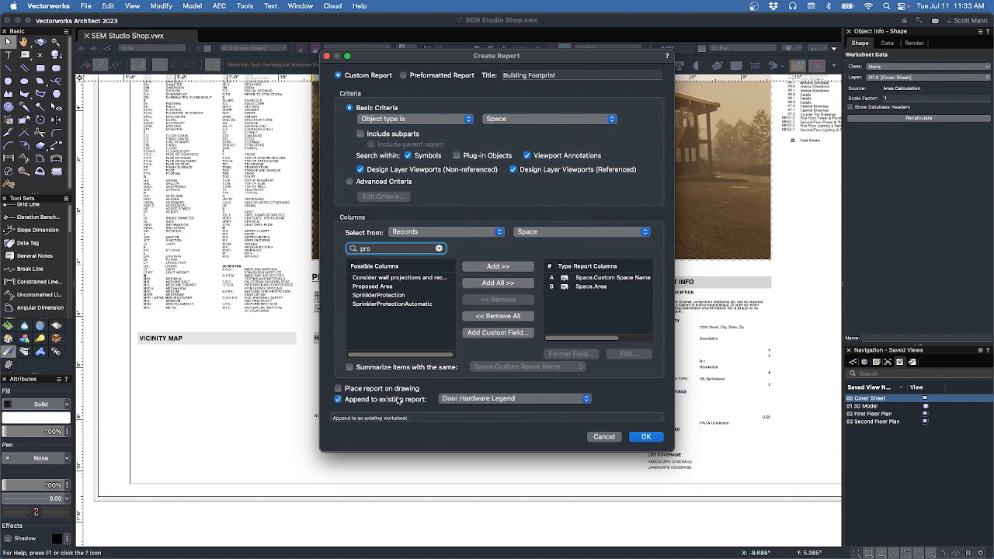
{"action": "left_click", "coordinate": [491, 399]}
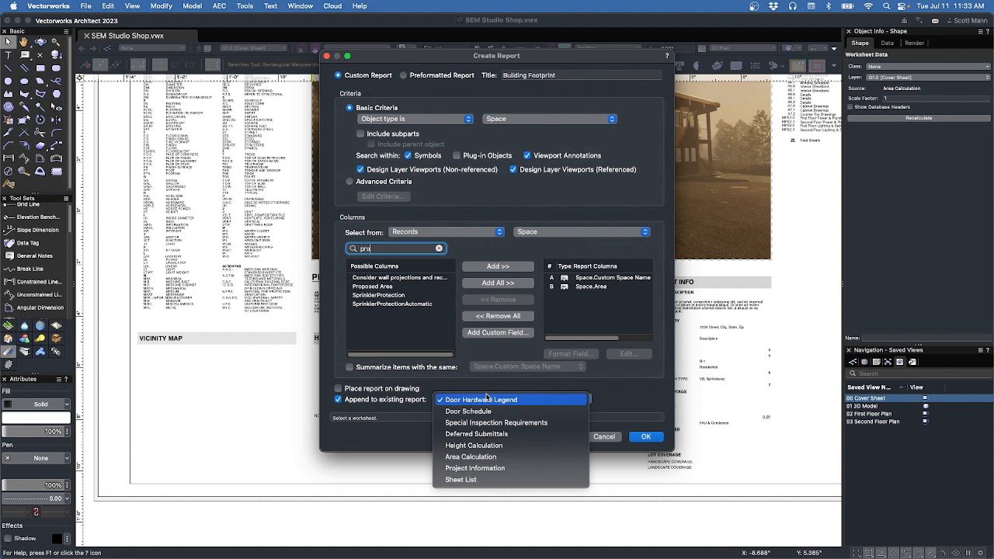
{"action": "left_click", "coordinate": [494, 457]}
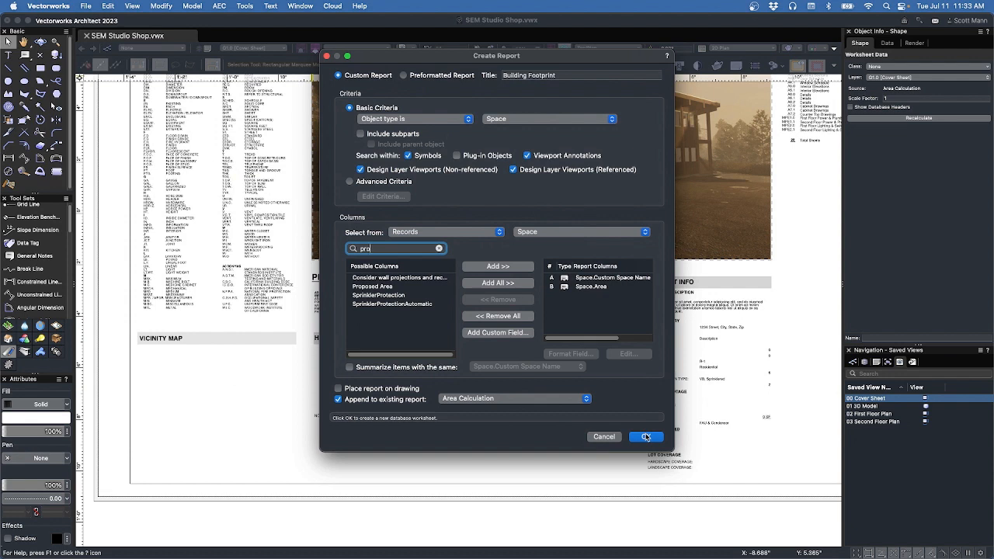
{"action": "left_click", "coordinate": [646, 437]}
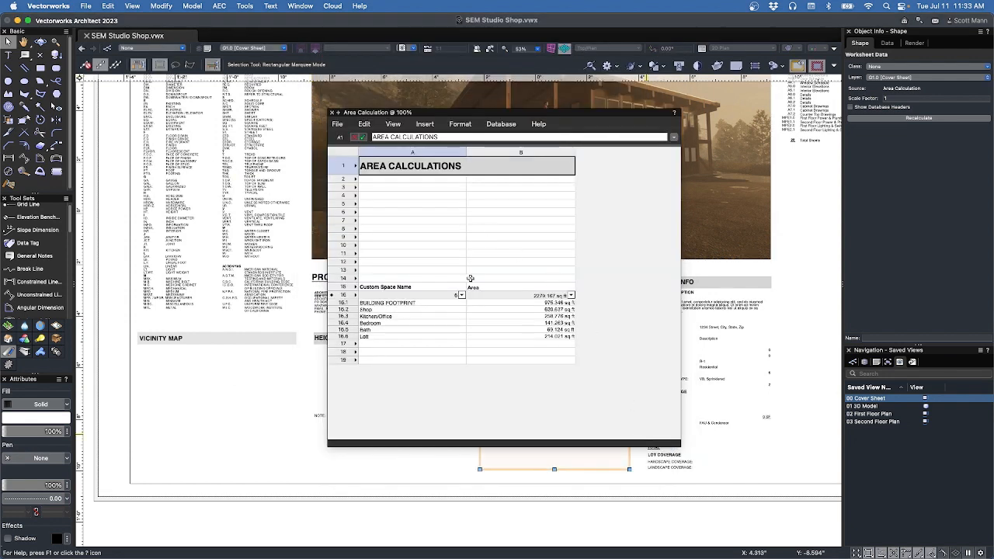
Delete empty rows 2–13 so the space listing sits directly under the title.
{"action": "left_click_drag", "start_coordinate": [347, 183], "coordinate": [343, 278]}
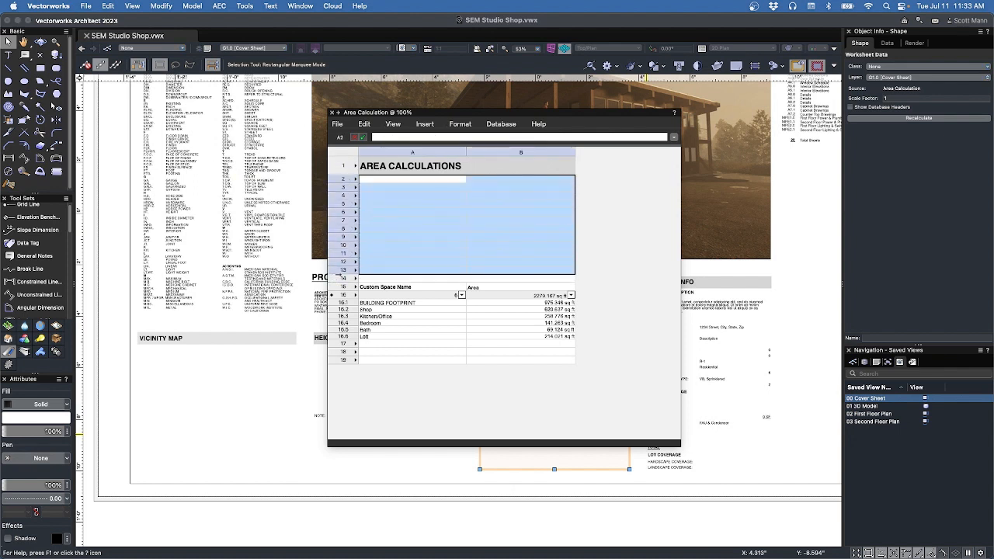
{"action": "right_click", "coordinate": [340, 279]}
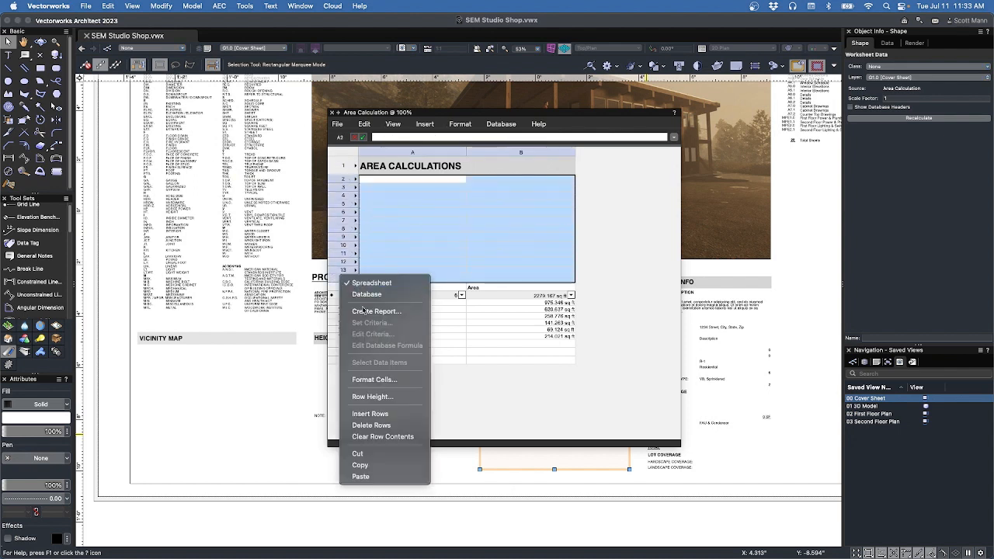
{"action": "left_click", "coordinate": [388, 426]}
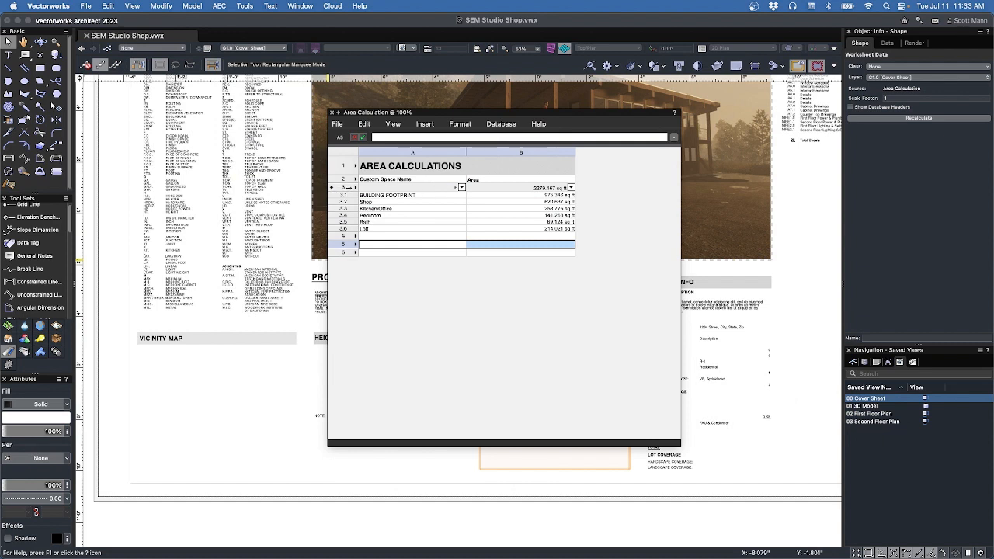
{"action": "left_click", "coordinate": [346, 187]}
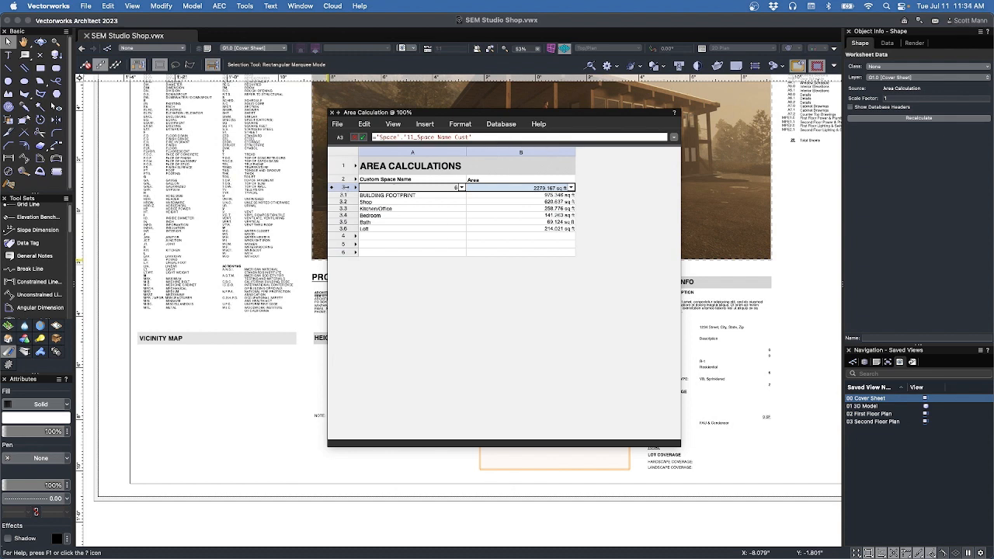
{"action": "right_click", "coordinate": [347, 187]}
Add a Class is Space-Building criterion so only BUILDING FOOTPRINT (975.346 sq ft) is listed.
{"action": "left_click", "coordinate": [372, 244]}
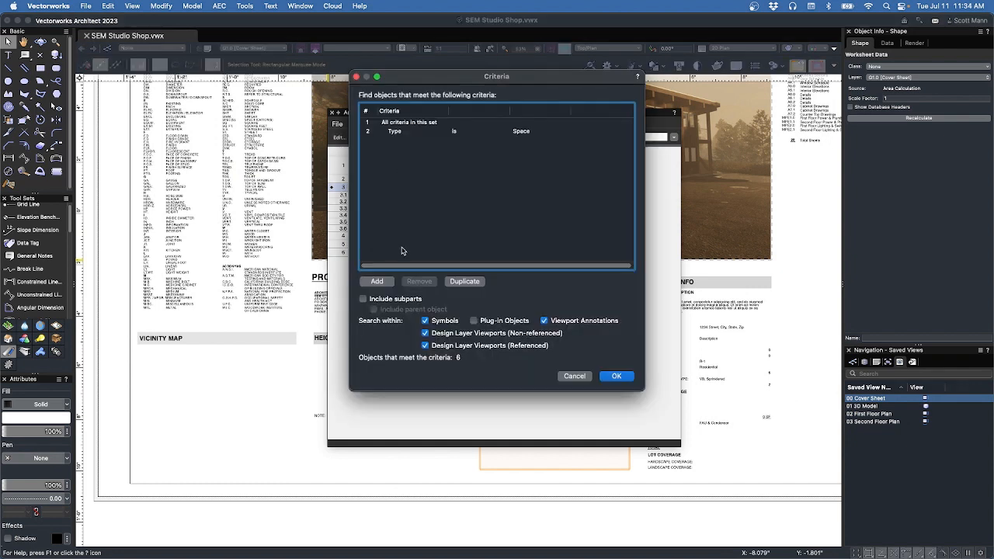
{"action": "left_click", "coordinate": [391, 283]}
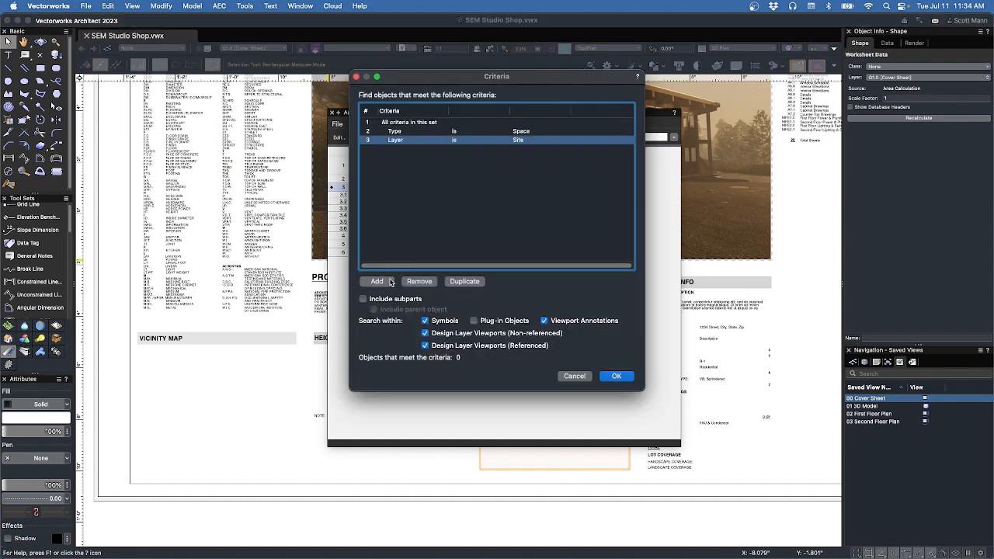
{"action": "left_click", "coordinate": [442, 141]}
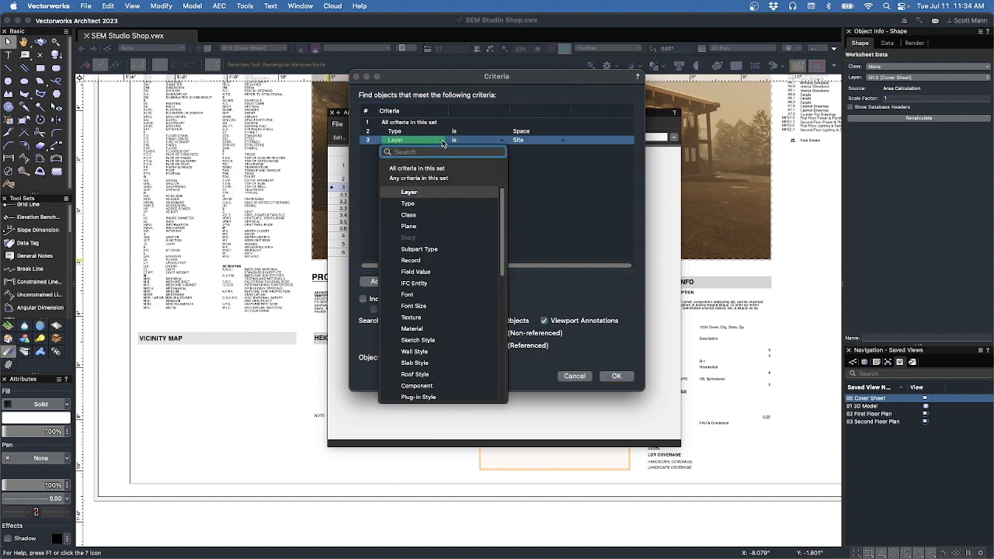
{"action": "left_click", "coordinate": [529, 187]}
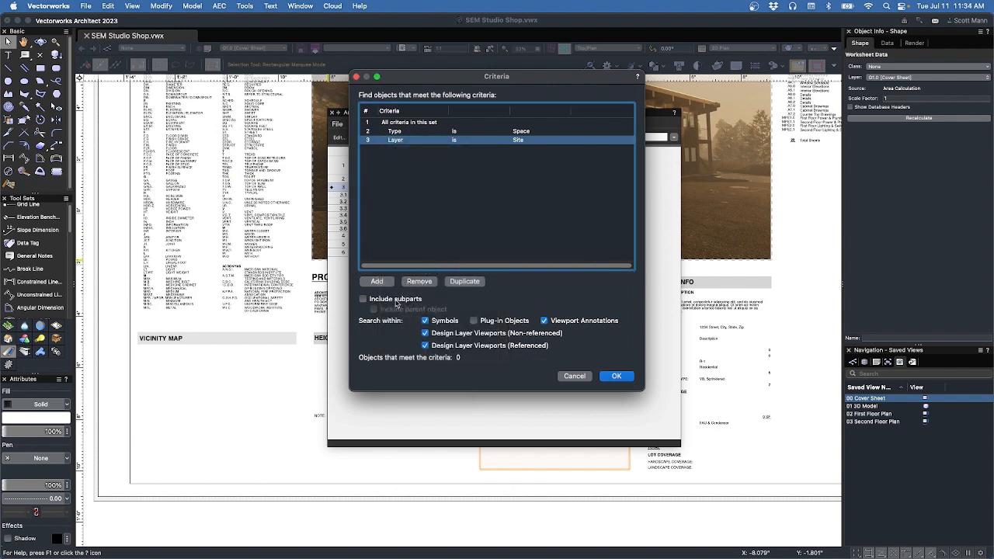
{"action": "left_click", "coordinate": [398, 143]}
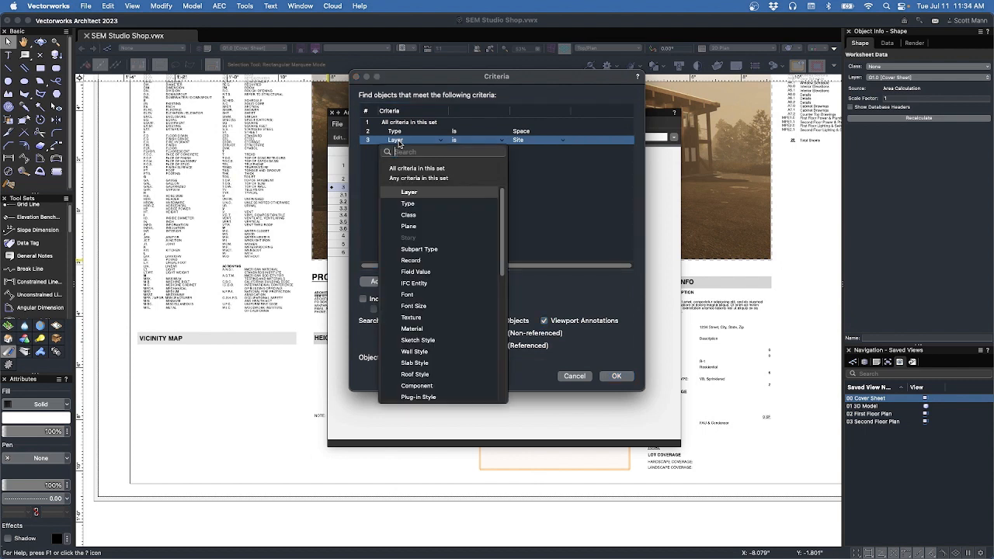
{"action": "left_click", "coordinate": [408, 215]}
{"action": "left_click", "coordinate": [538, 144]}
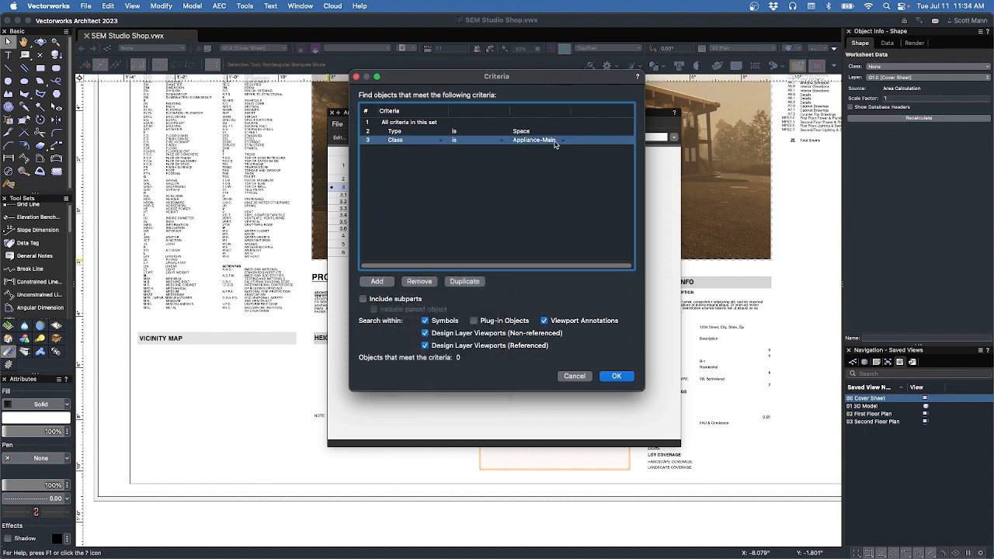
{"action": "left_click", "coordinate": [561, 143]}
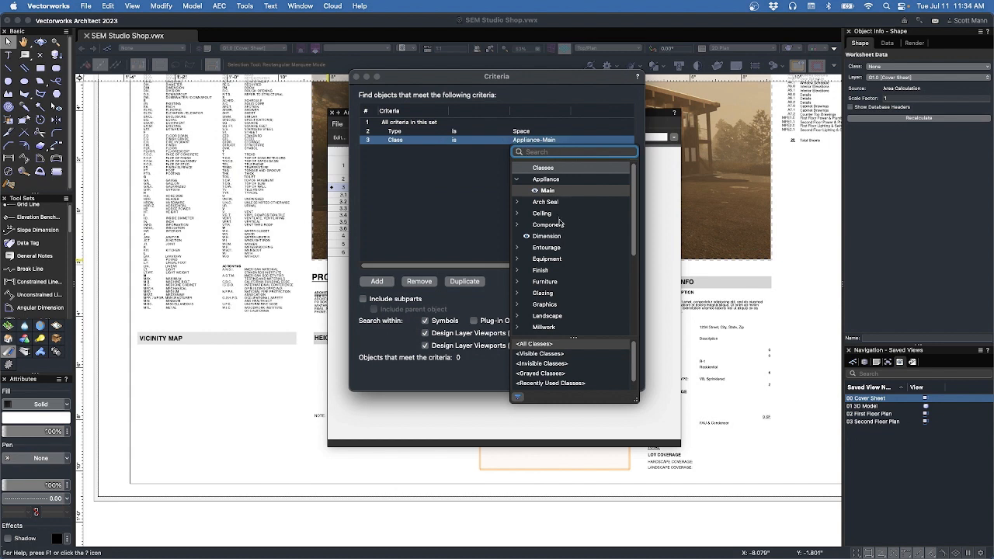
{"action": "scroll", "coordinate": [560, 225], "scroll_direction": "down", "scroll_amount": 5}
{"action": "left_click", "coordinate": [517, 273]}
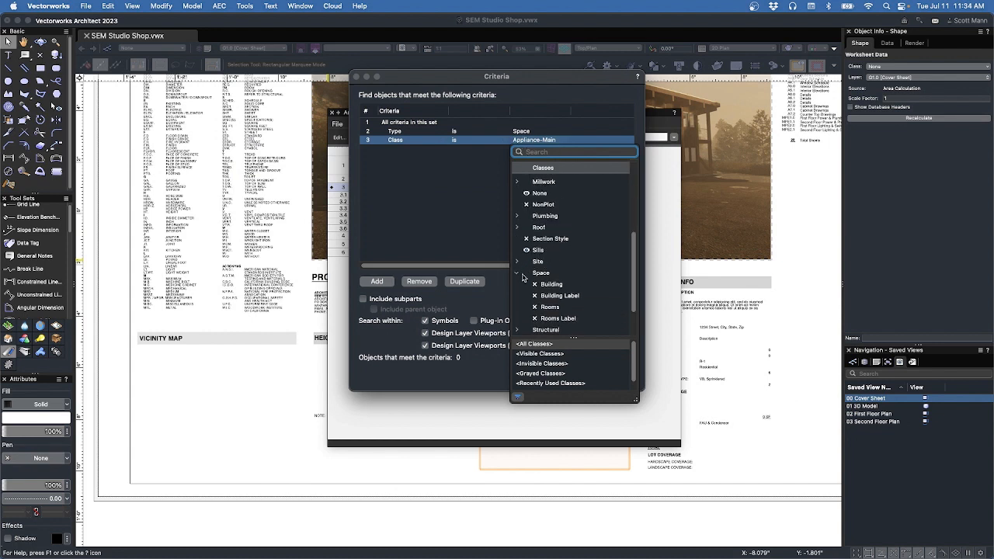
{"action": "left_click", "coordinate": [561, 288]}
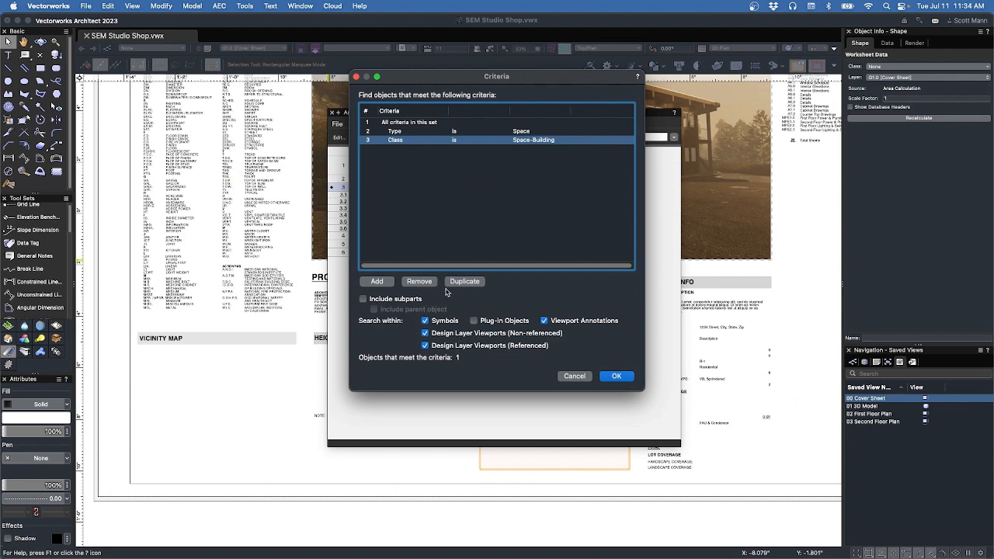
{"action": "left_click", "coordinate": [617, 376]}
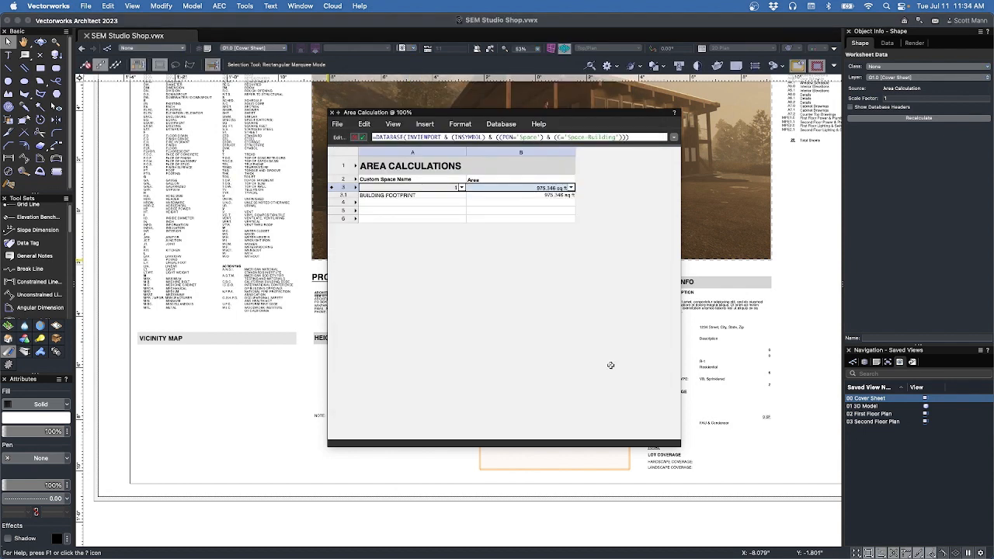
Format the footprint area cell as Decimal, 0 places, with an SF trailer (975 SF).
{"action": "right_click", "coordinate": [552, 188]}
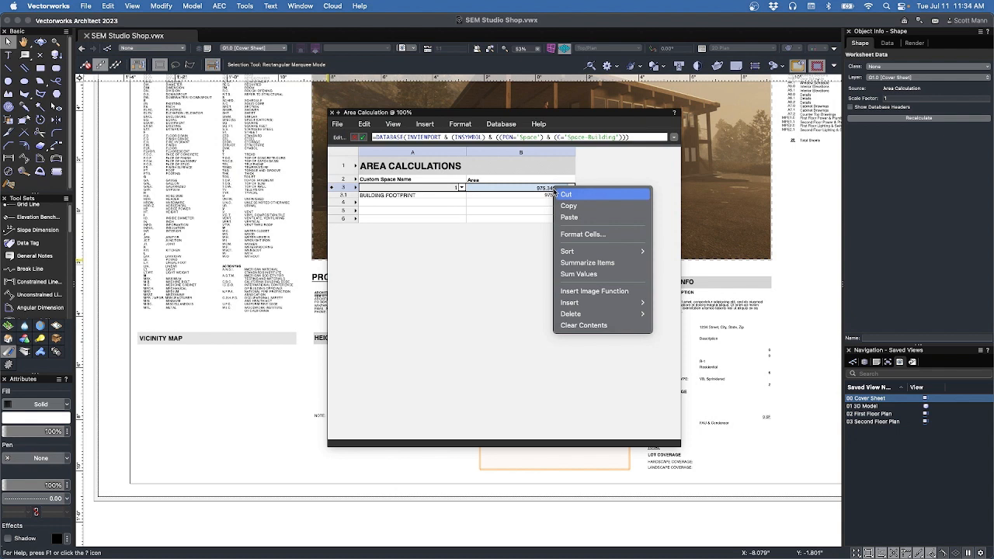
{"action": "left_click", "coordinate": [578, 234]}
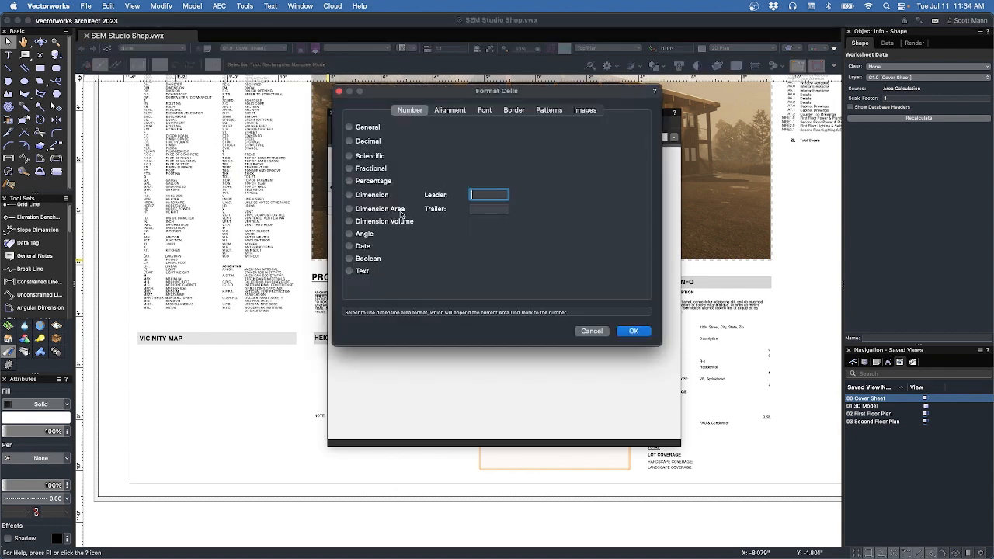
{"action": "left_click", "coordinate": [378, 142]}
{"action": "left_click", "coordinate": [483, 126]}
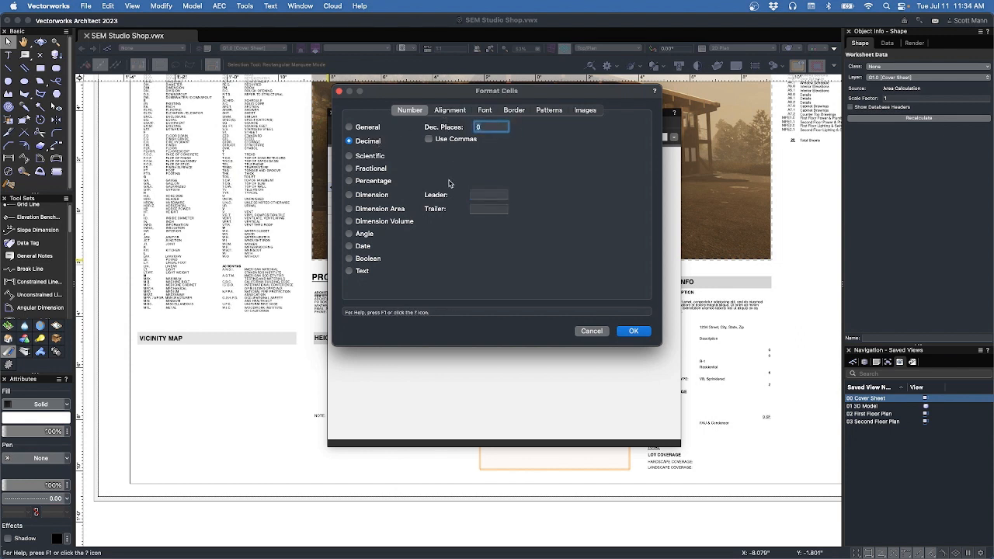
{"action": "left_click", "coordinate": [490, 209]}
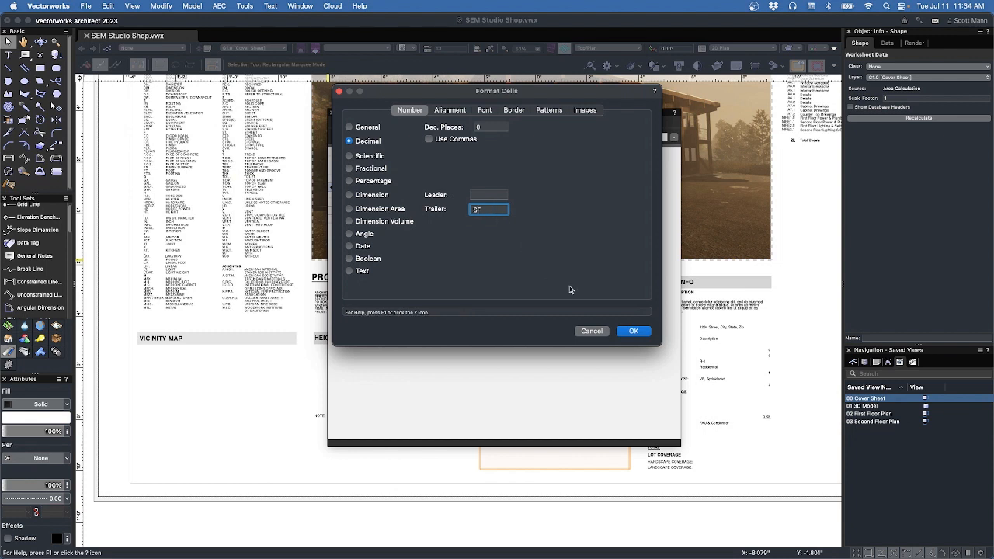
{"action": "left_click", "coordinate": [642, 333]}
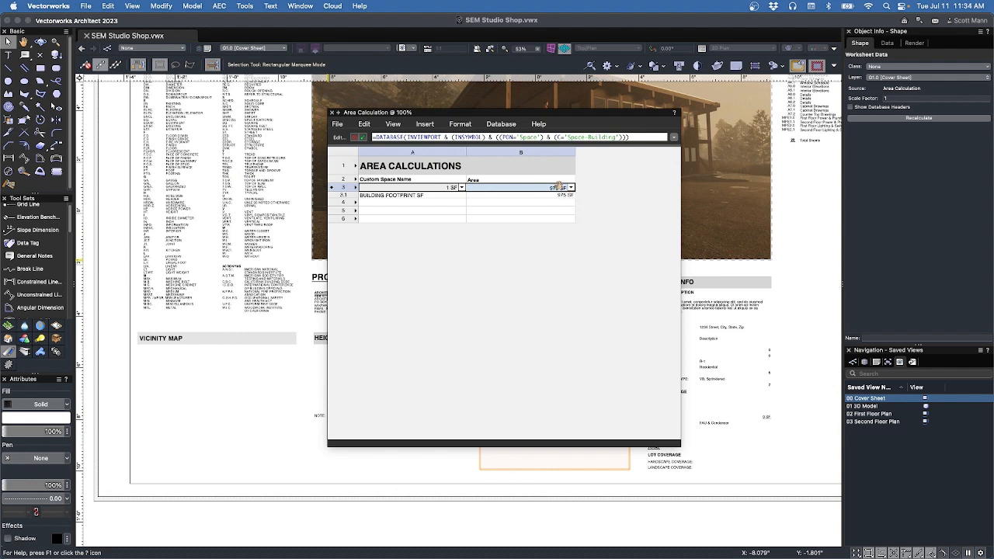
{"action": "left_click", "coordinate": [435, 180]}
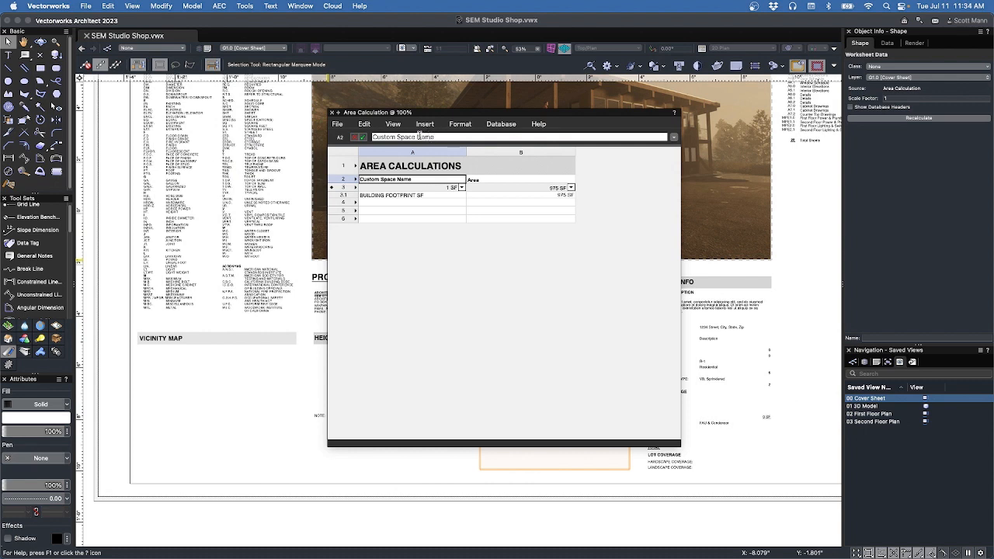
Shorten cell A2's heading from Custom Space Name to Name.
{"action": "key", "text": "BackSpace"}
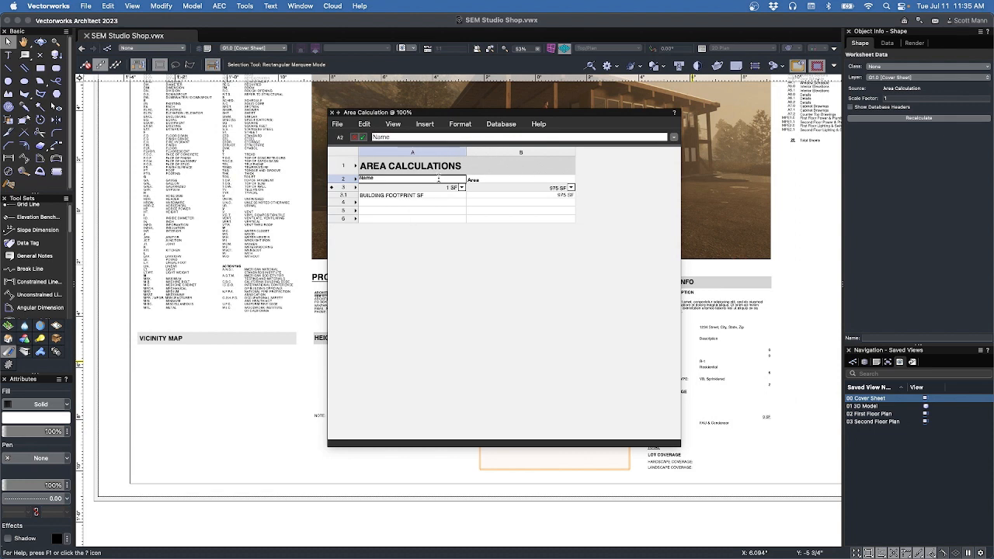
{"action": "key", "text": "Tab"}
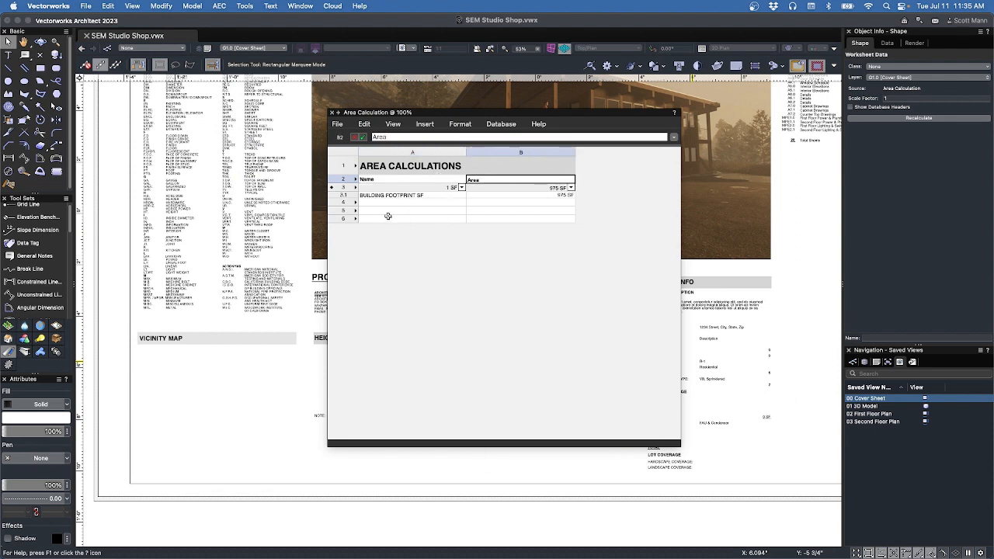
{"action": "left_click", "coordinate": [351, 210]}
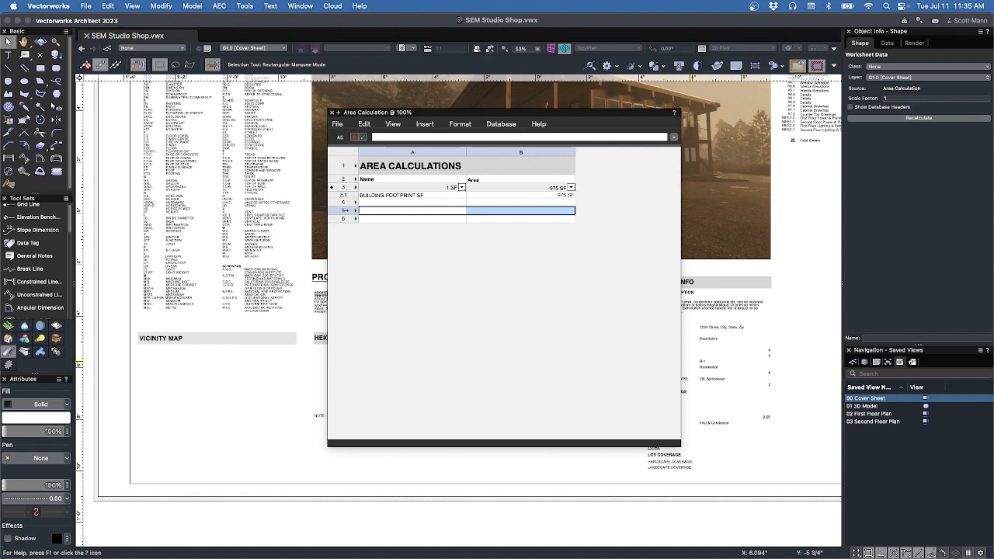
Make row 5 a database row with the criterion Type is Space.
{"action": "right_click", "coordinate": [347, 209]}
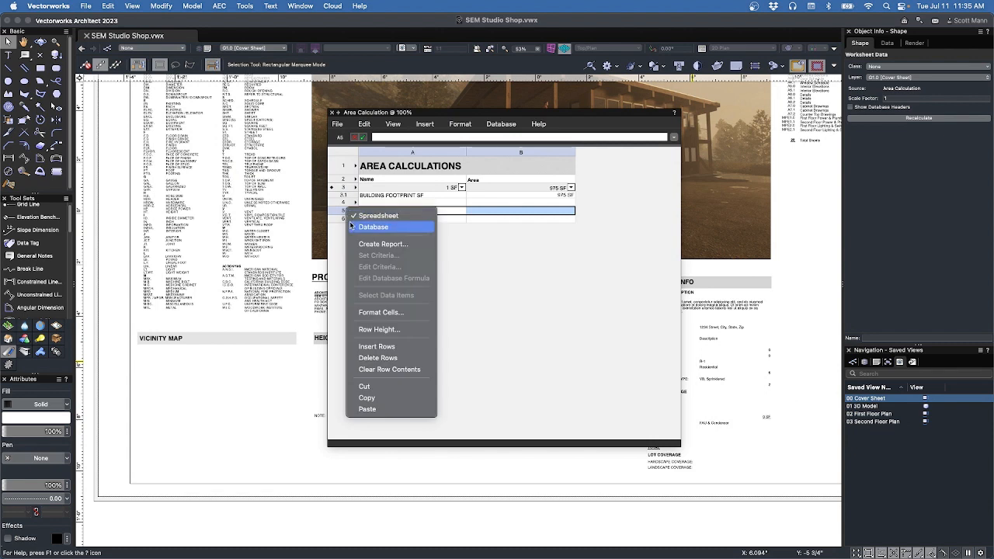
{"action": "left_click", "coordinate": [373, 226]}
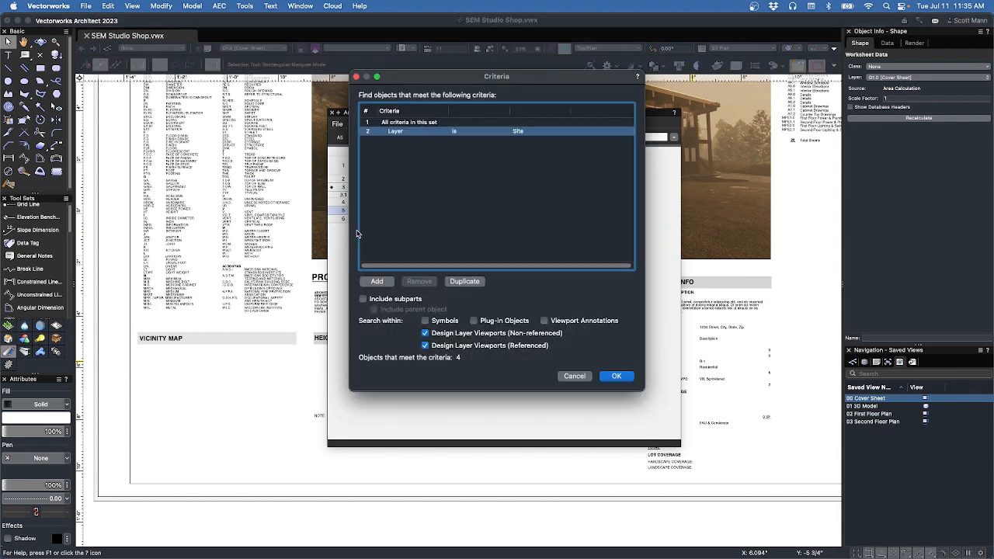
{"action": "left_click", "coordinate": [438, 132]}
{"action": "left_click", "coordinate": [439, 133]}
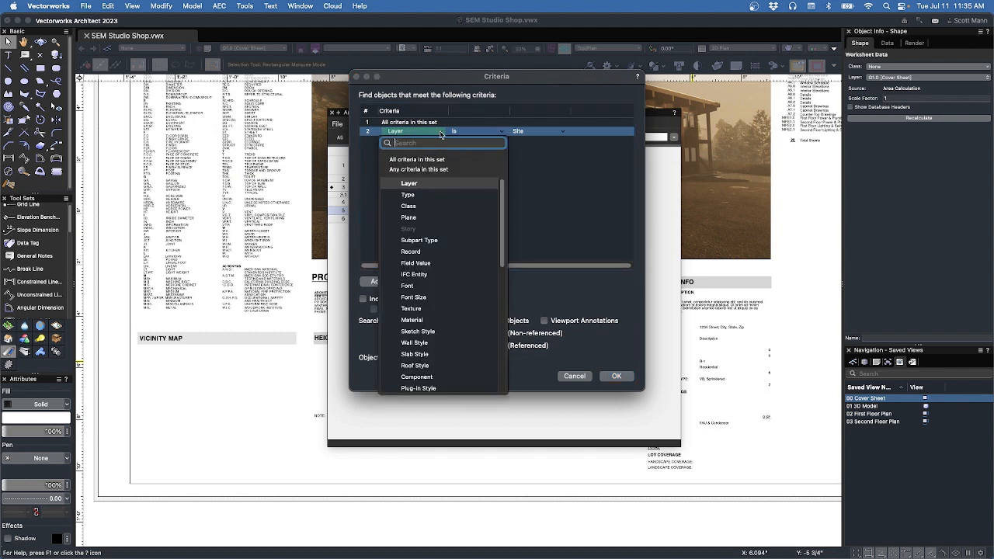
{"action": "left_click", "coordinate": [420, 193]}
{"action": "left_click", "coordinate": [551, 132]}
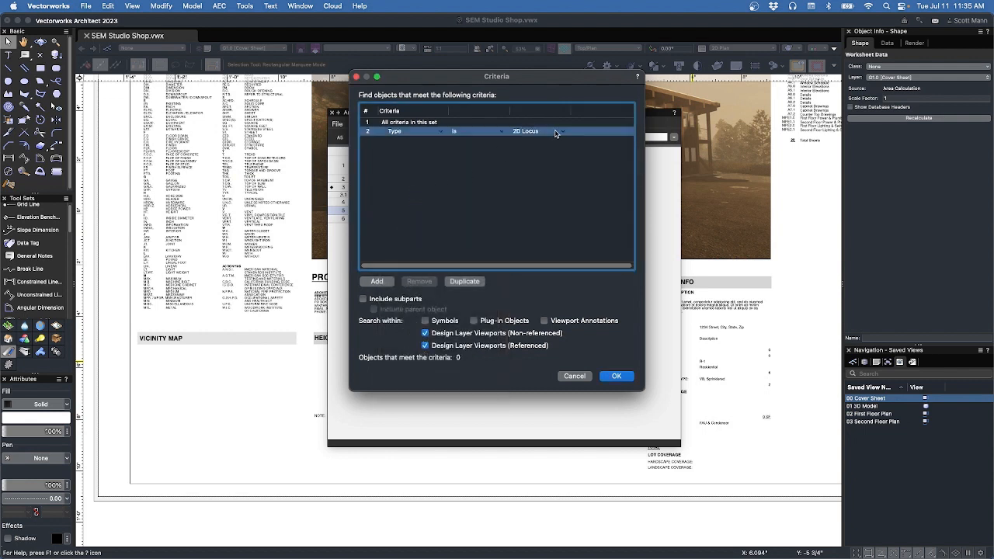
{"action": "left_click", "coordinate": [565, 132]}
{"action": "scroll", "coordinate": [573, 287], "scroll_direction": "down", "scroll_amount": 10}
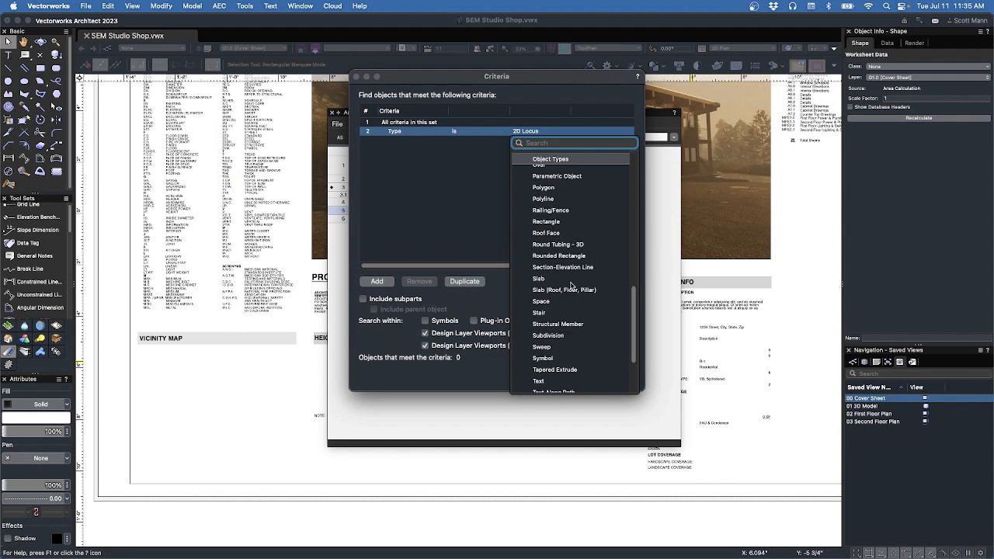
{"action": "left_click", "coordinate": [541, 302]}
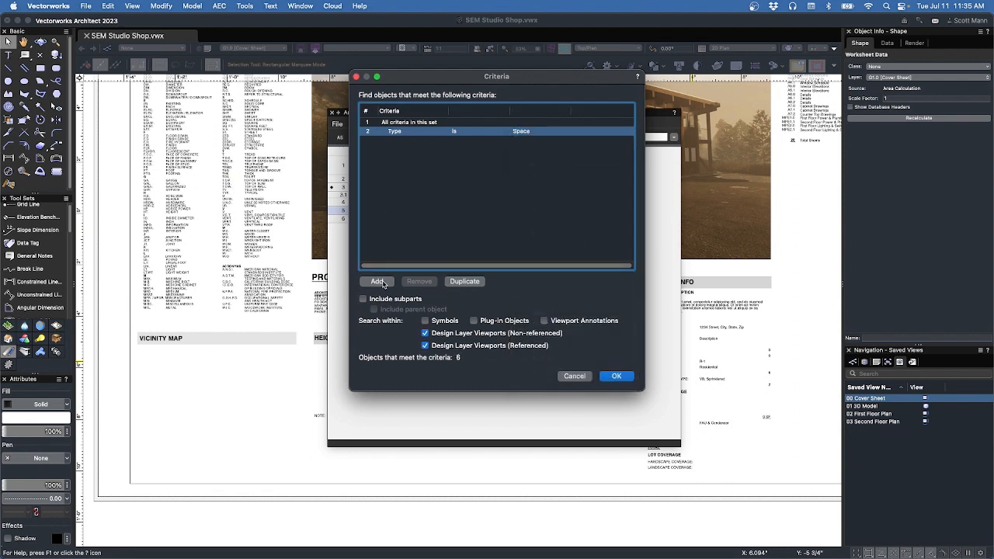
Add a Class is Space-Rooms criterion to the row 5 search.
{"action": "left_click", "coordinate": [380, 282]}
{"action": "left_click", "coordinate": [441, 141]}
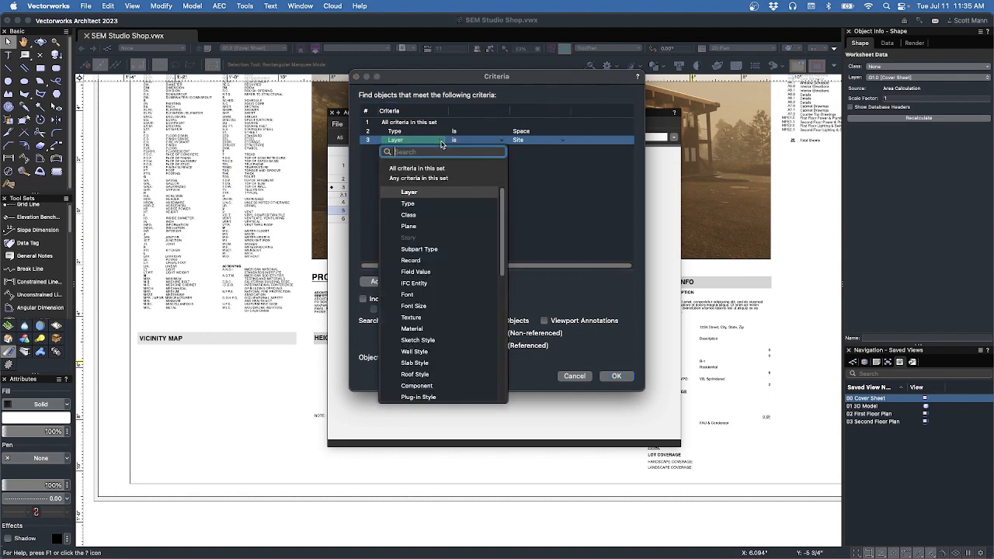
{"action": "left_click", "coordinate": [424, 215]}
{"action": "left_click", "coordinate": [535, 143]}
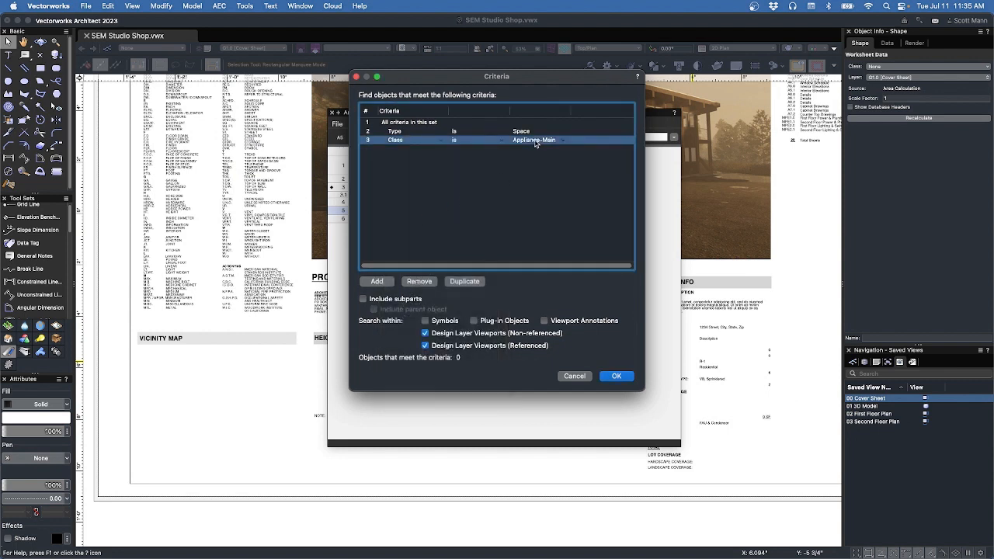
{"action": "left_click", "coordinate": [561, 141]}
{"action": "scroll", "coordinate": [557, 288], "scroll_direction": "down", "scroll_amount": 5}
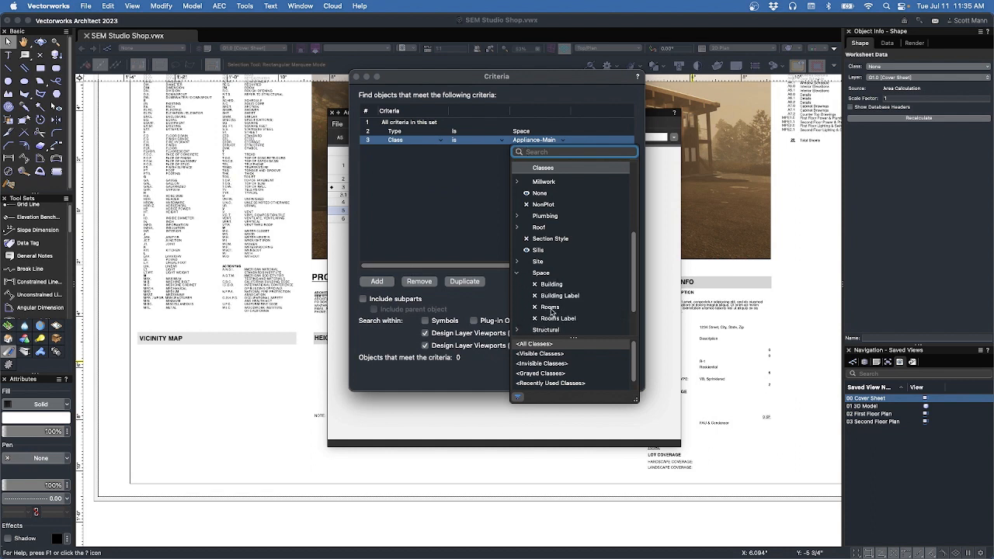
{"action": "left_click", "coordinate": [551, 309]}
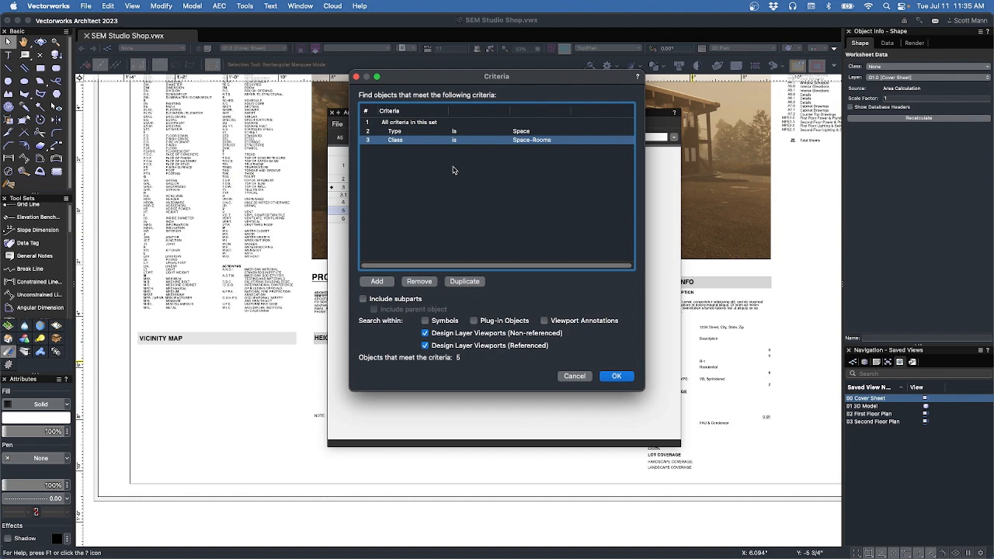
Remove the layer criterion and accept the criteria matching the five rooms.
{"action": "left_click", "coordinate": [378, 284]}
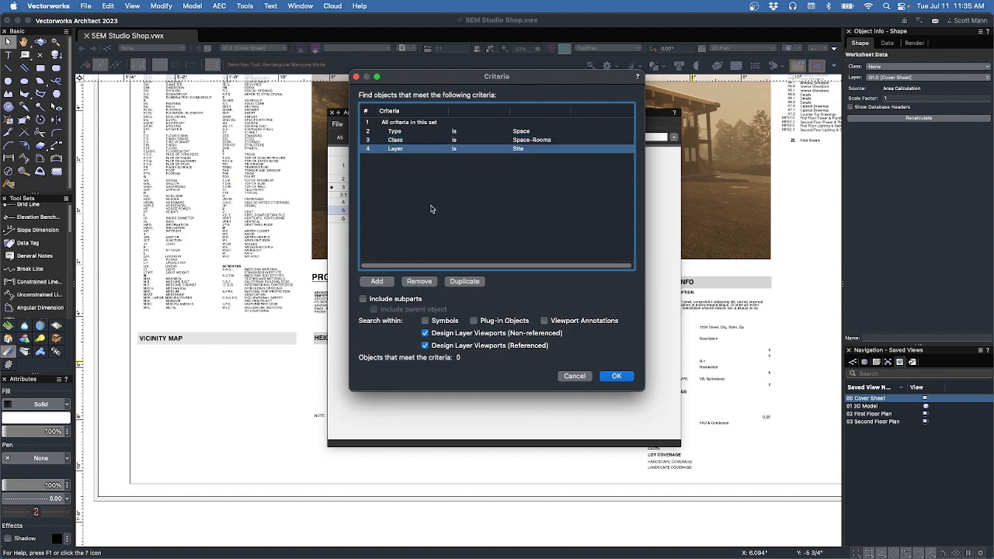
{"action": "left_click", "coordinate": [438, 150]}
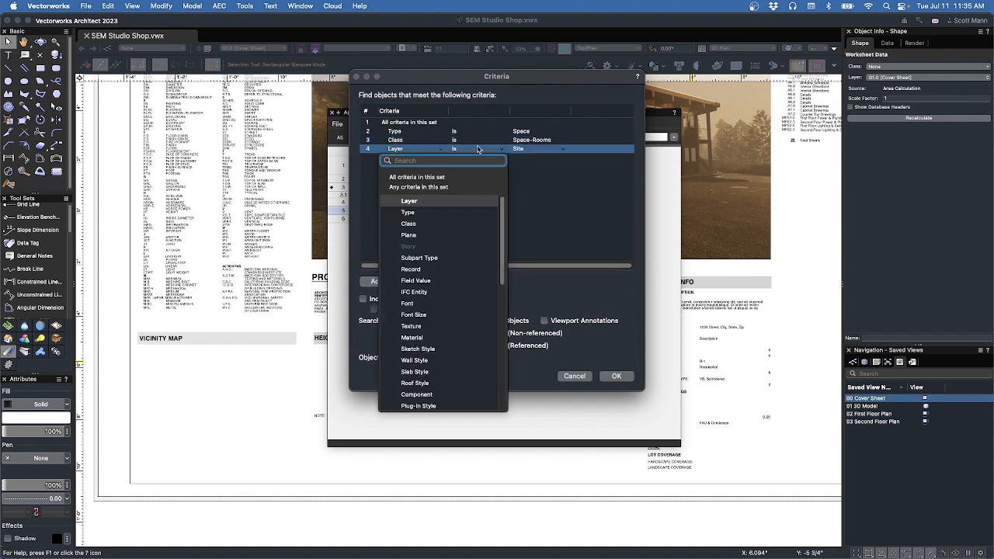
{"action": "left_click", "coordinate": [554, 152]}
{"action": "left_click", "coordinate": [555, 154]}
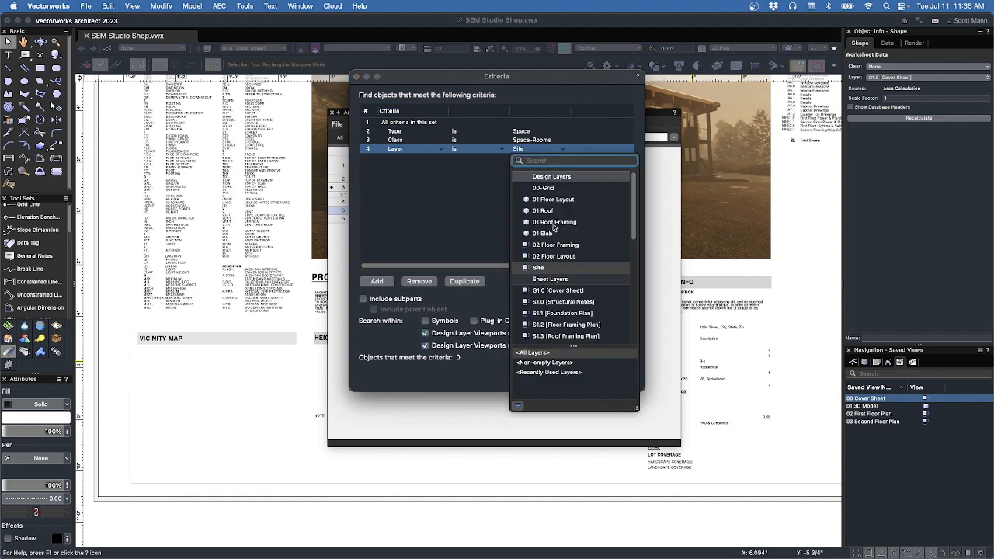
{"action": "left_click", "coordinate": [556, 200]}
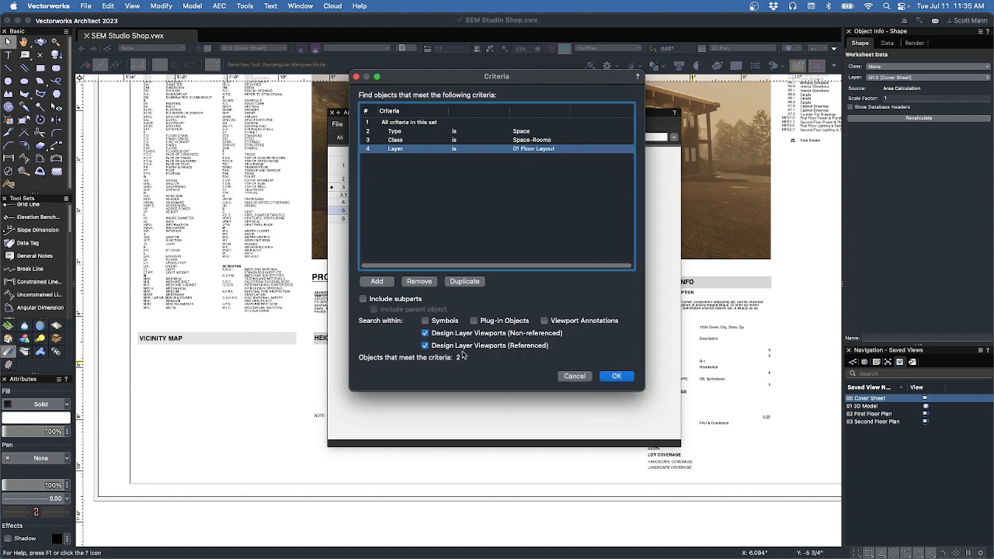
{"action": "left_click", "coordinate": [542, 149]}
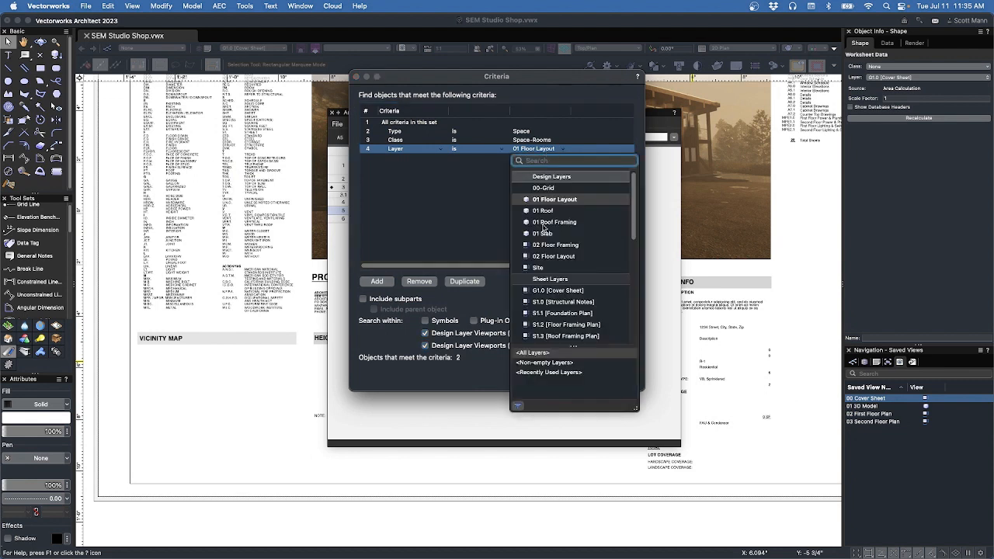
{"action": "left_click", "coordinate": [552, 256]}
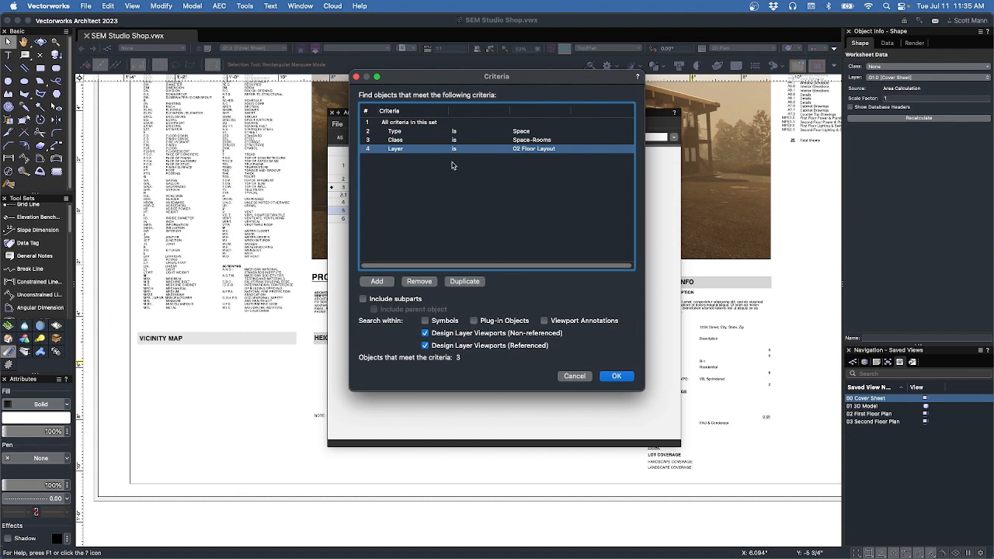
{"action": "left_click", "coordinate": [420, 282]}
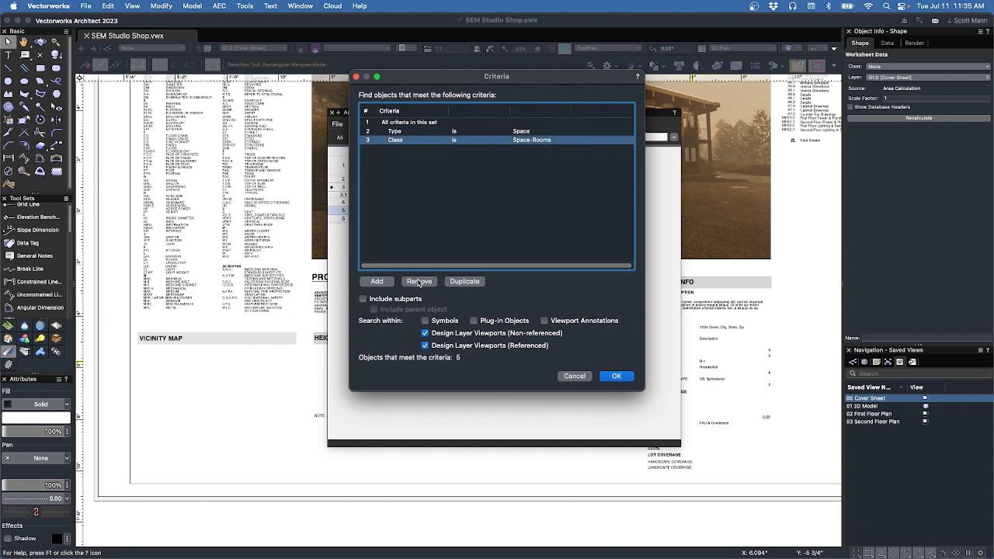
{"action": "left_click", "coordinate": [614, 377]}
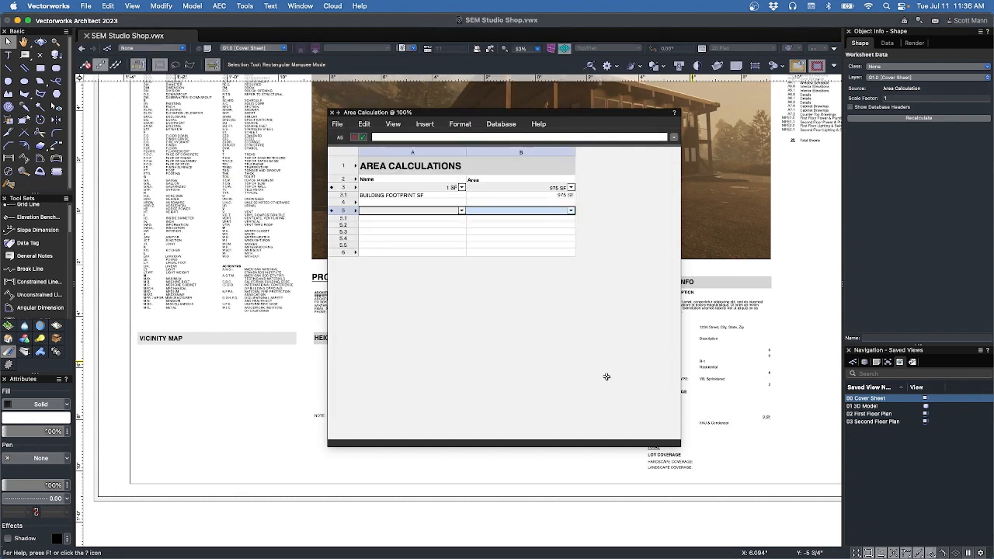
Set column A of row 5 to the Space record's Custom Space Name field, unsorted.
{"action": "left_click", "coordinate": [461, 211]}
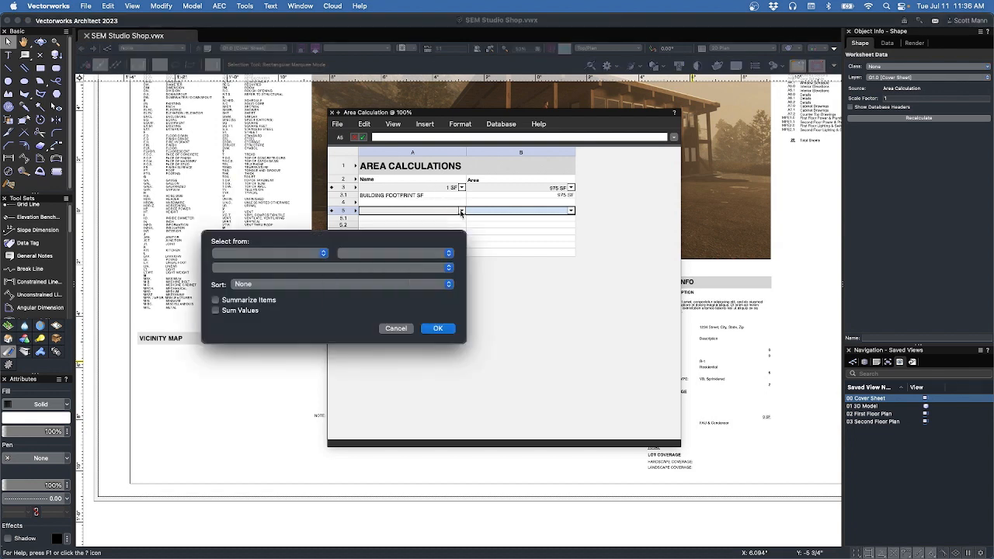
{"action": "left_click", "coordinate": [270, 253]}
{"action": "left_click", "coordinate": [274, 257]}
{"action": "left_click", "coordinate": [362, 254]}
{"action": "scroll", "coordinate": [373, 364], "scroll_direction": "down", "scroll_amount": 10}
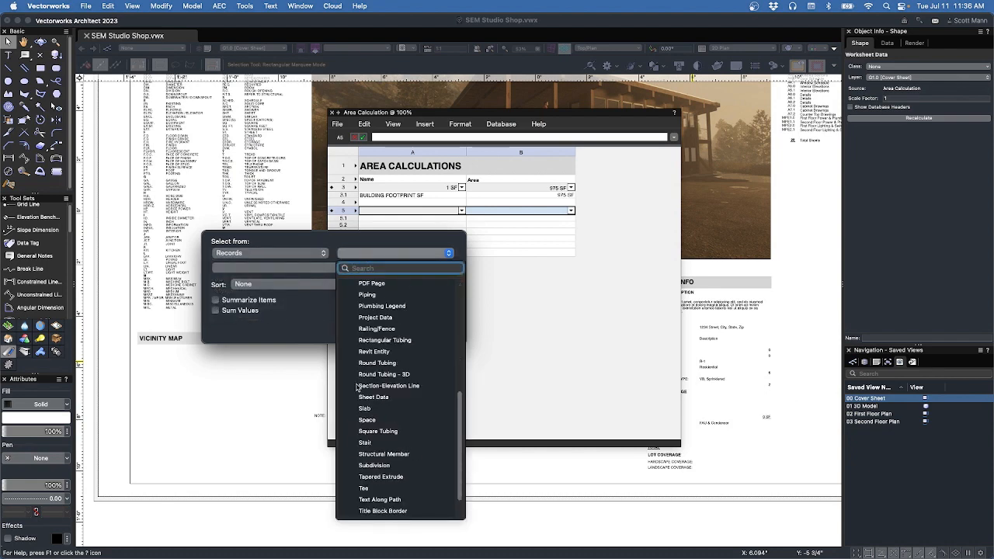
{"action": "left_click", "coordinate": [382, 423]}
{"action": "left_click", "coordinate": [319, 257]}
{"action": "left_click", "coordinate": [369, 267]}
{"action": "left_click", "coordinate": [370, 269]}
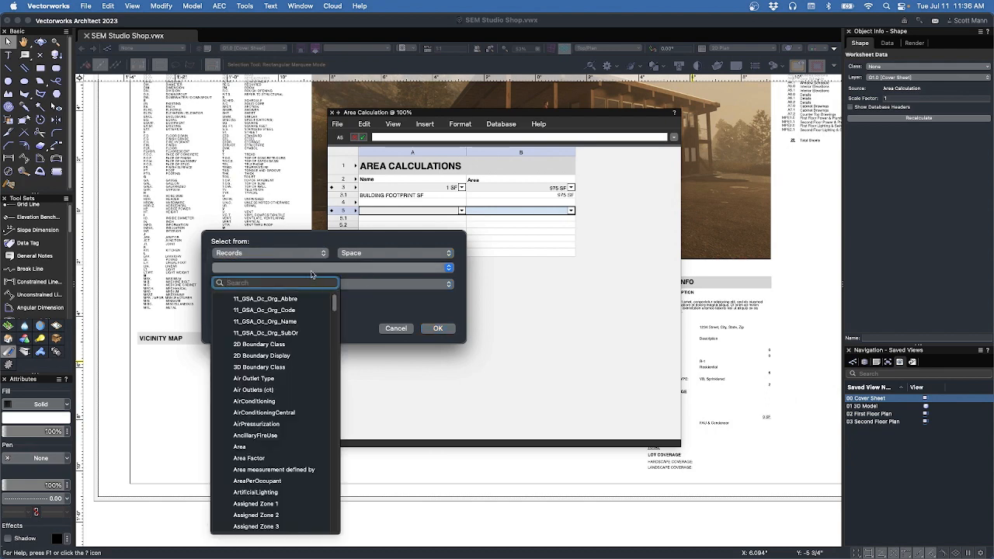
{"action": "type", "text": "cus"}
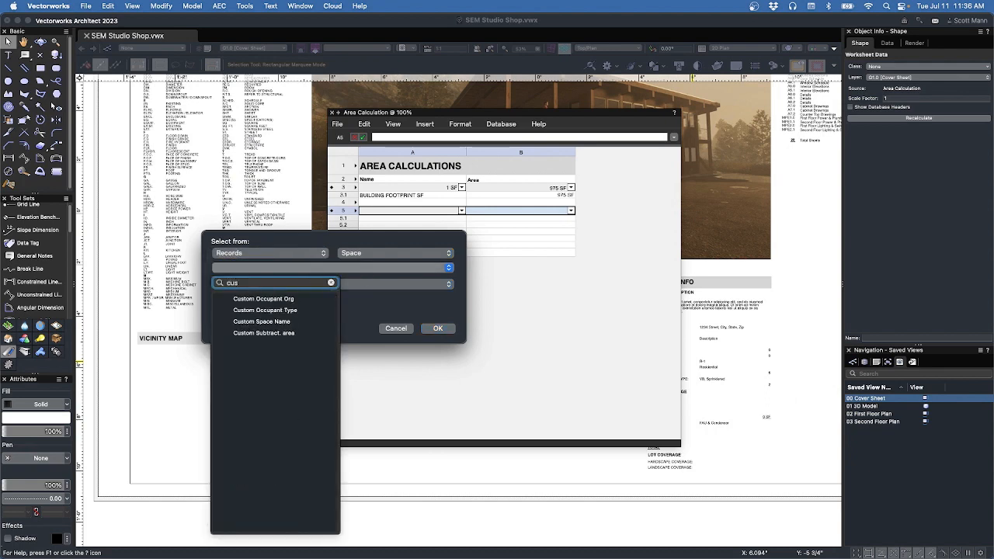
{"action": "left_click", "coordinate": [284, 321]}
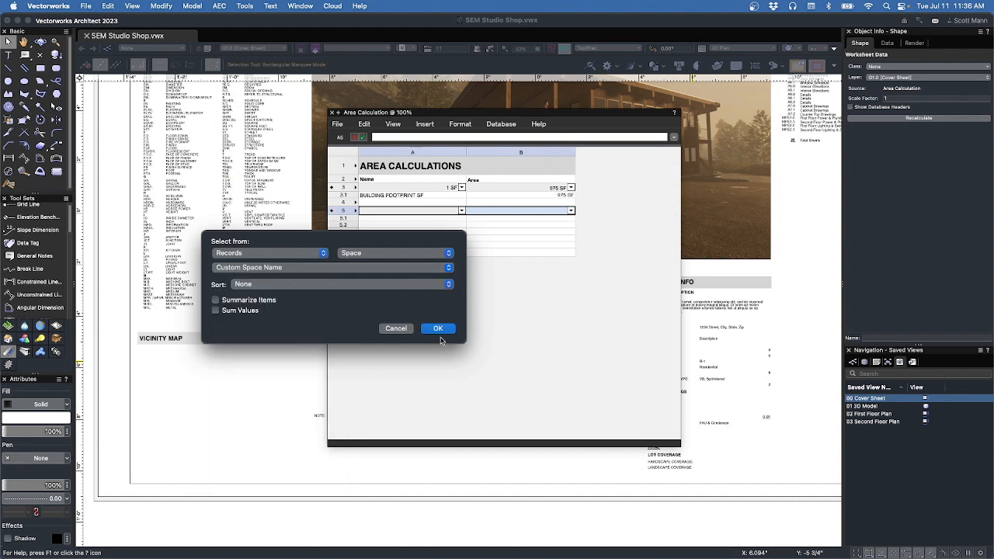
{"action": "left_click", "coordinate": [406, 282]}
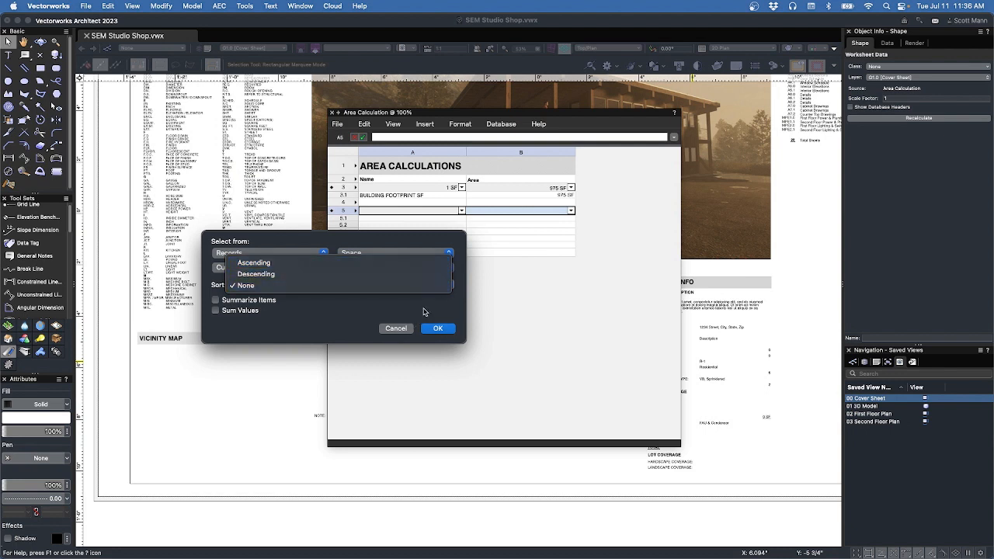
{"action": "left_click", "coordinate": [437, 327]}
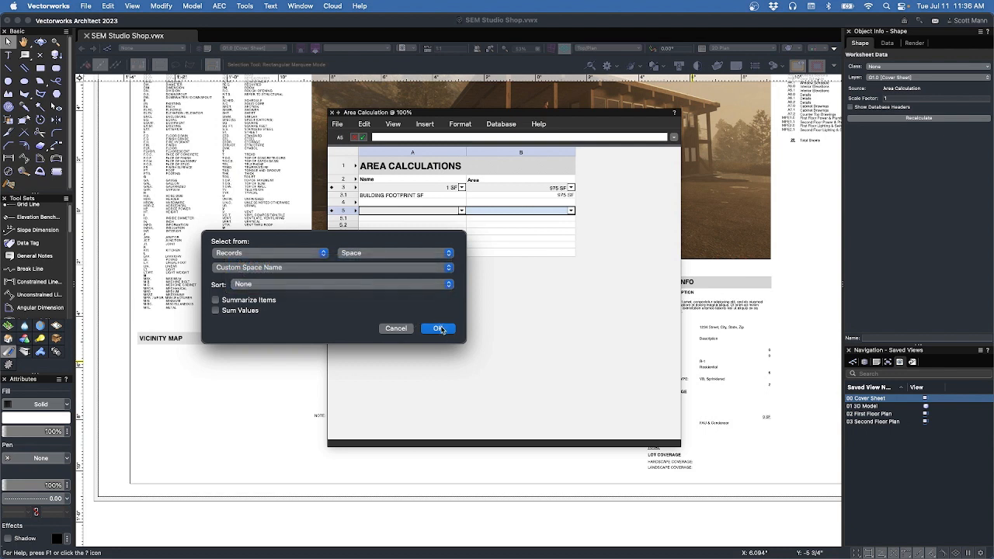
{"action": "left_click", "coordinate": [439, 327]}
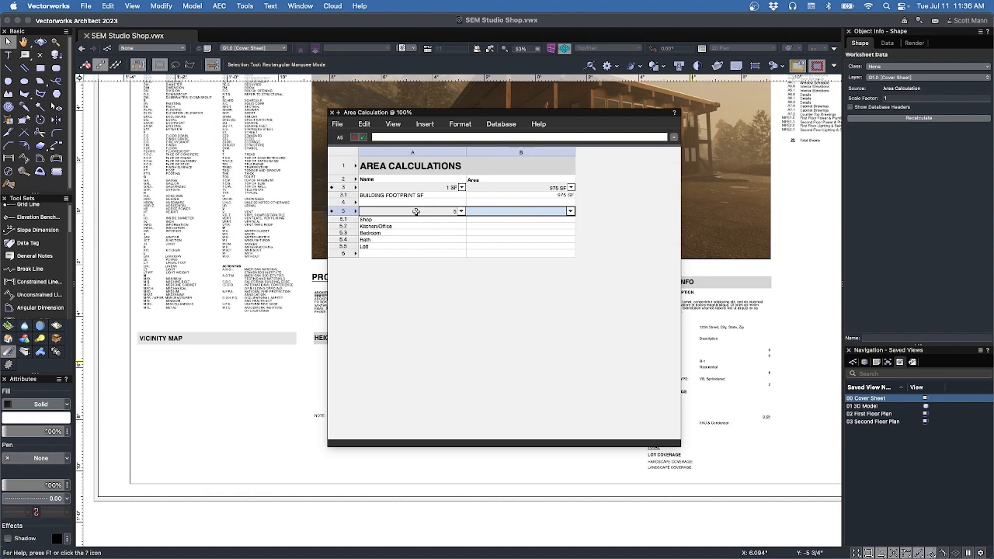
Copy the area formula from B3 into B5 to fill in each room's area.
{"action": "left_click", "coordinate": [493, 189]}
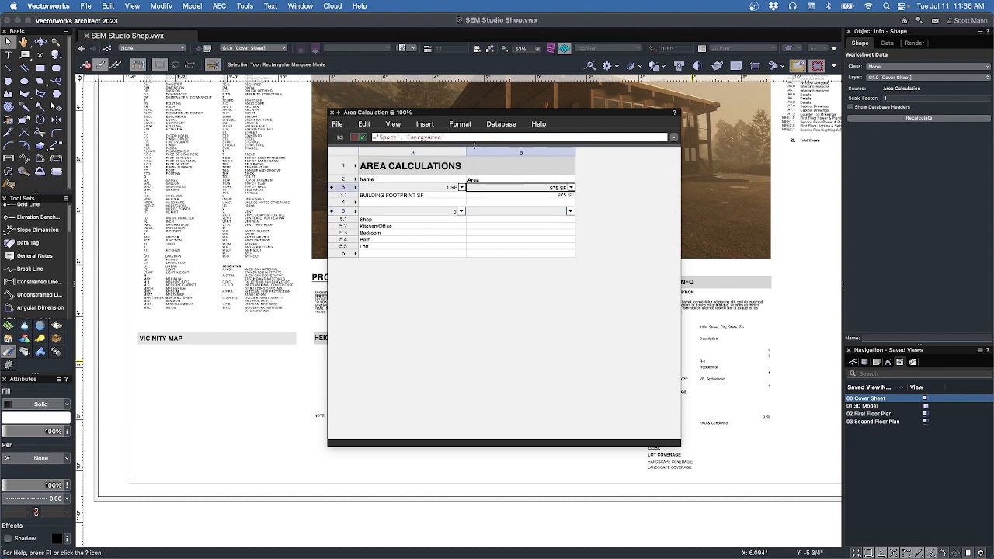
{"action": "left_click_drag", "start_coordinate": [458, 138], "coordinate": [352, 118]}
{"action": "key", "text": "ctrl+c"}
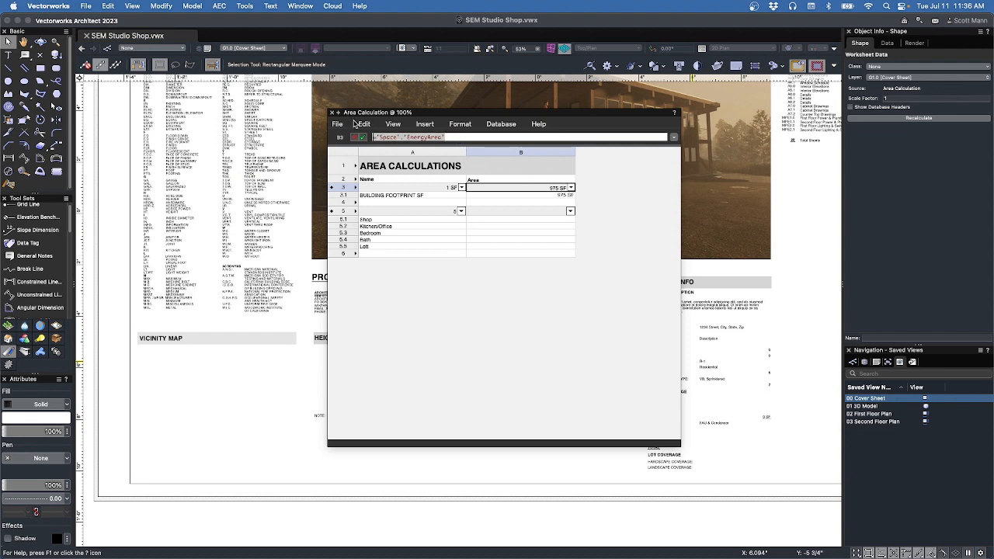
{"action": "key", "text": "Escape"}
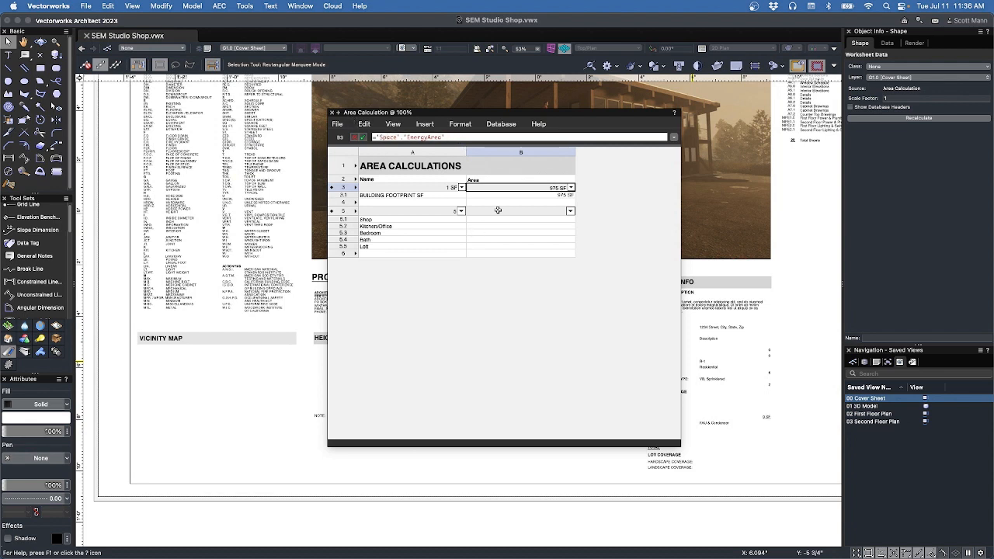
{"action": "left_click", "coordinate": [498, 211]}
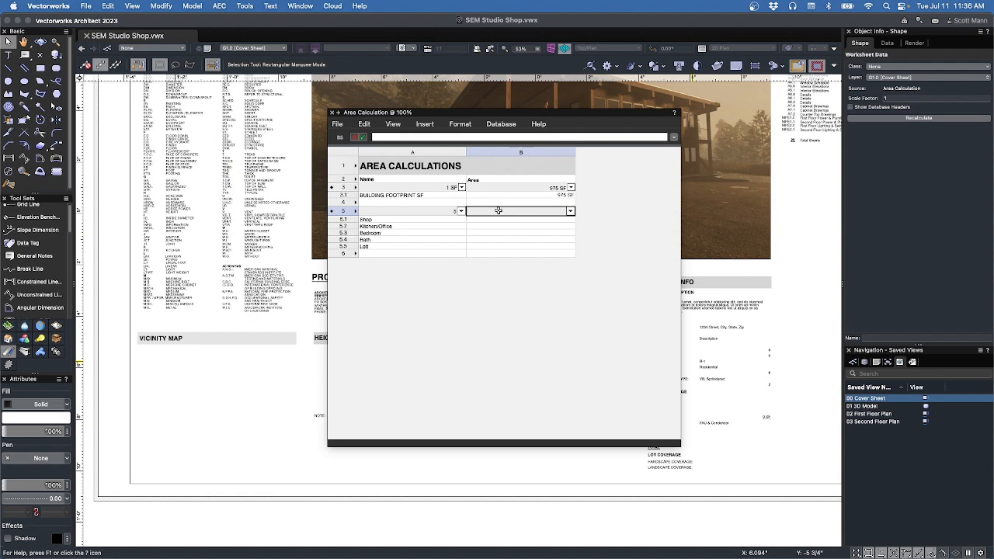
{"action": "left_click", "coordinate": [448, 139]}
{"action": "key", "text": "ctrl+v"}
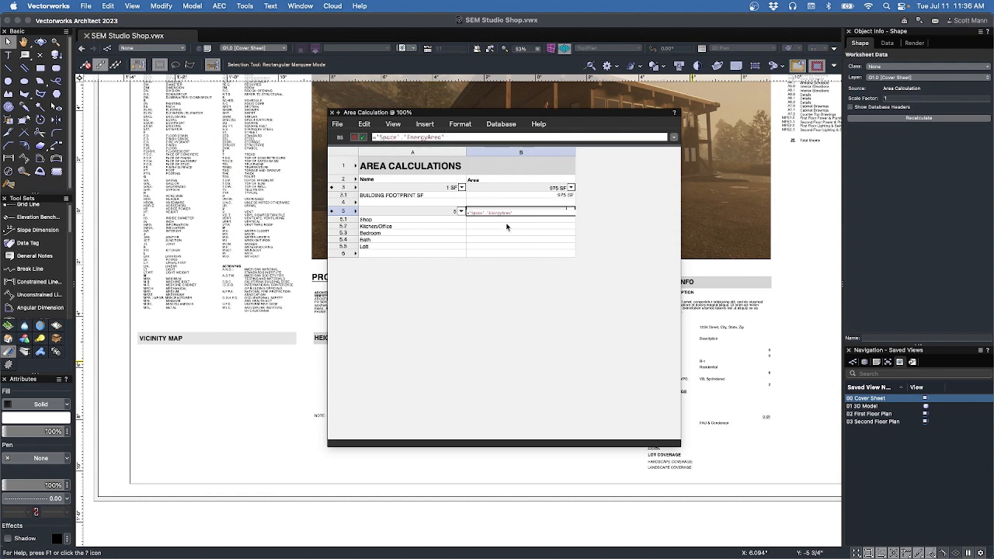
{"action": "key", "text": "Return"}
Format B5 as Decimal with 0 places and an SF trailer, totalling 1304 SF.
{"action": "left_click", "coordinate": [532, 211]}
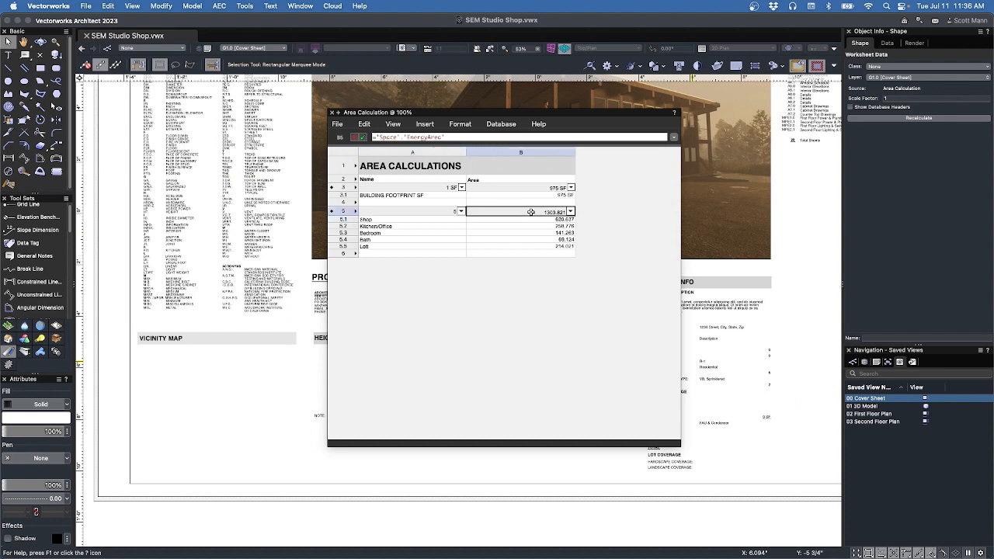
{"action": "right_click", "coordinate": [532, 213]}
{"action": "left_click", "coordinate": [552, 257]}
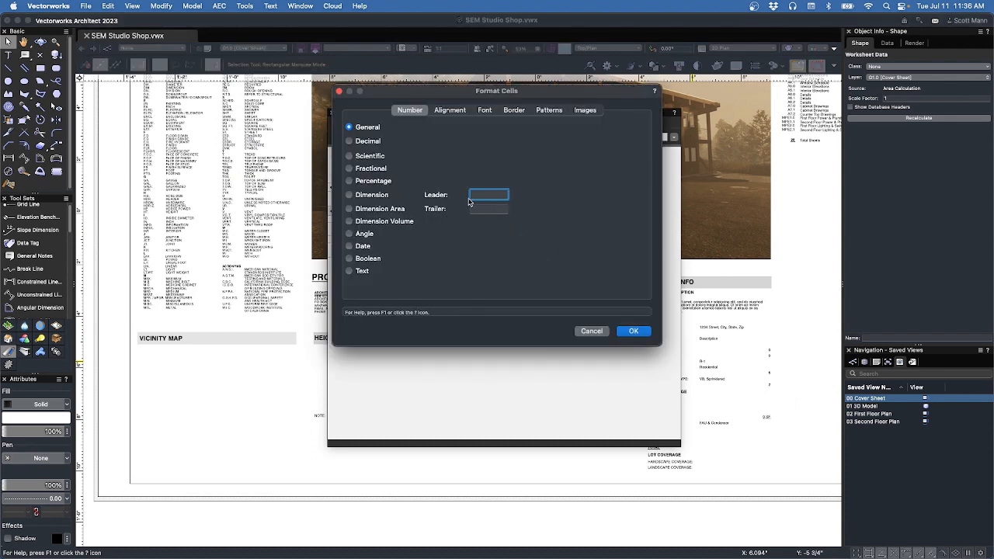
{"action": "left_click", "coordinate": [380, 142]}
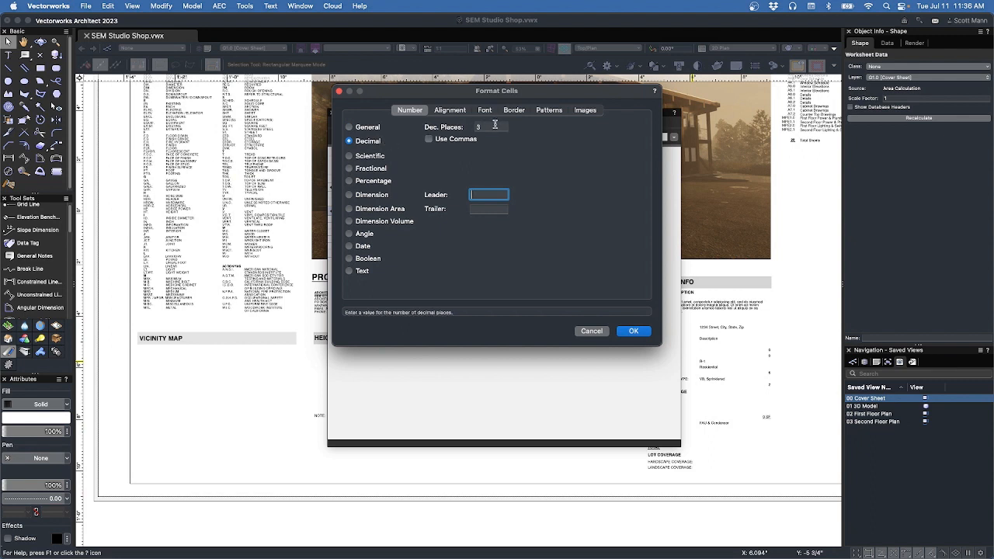
{"action": "type", "text": "0"}
{"action": "left_click", "coordinate": [498, 206]}
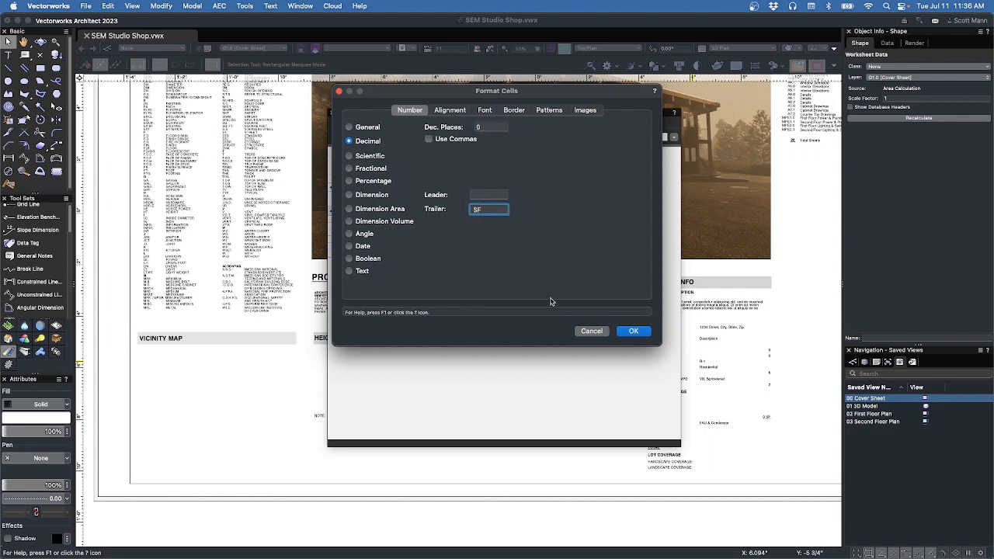
{"action": "left_click", "coordinate": [634, 332]}
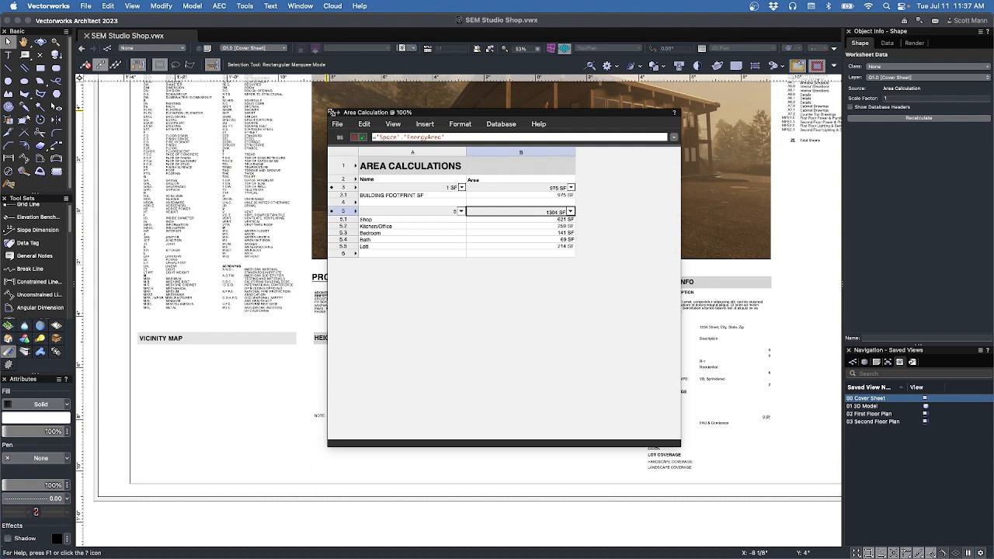
Close the worksheet, fit the cover sheet in view, and go to the floor plan sheet layers.
{"action": "left_click", "coordinate": [330, 112]}
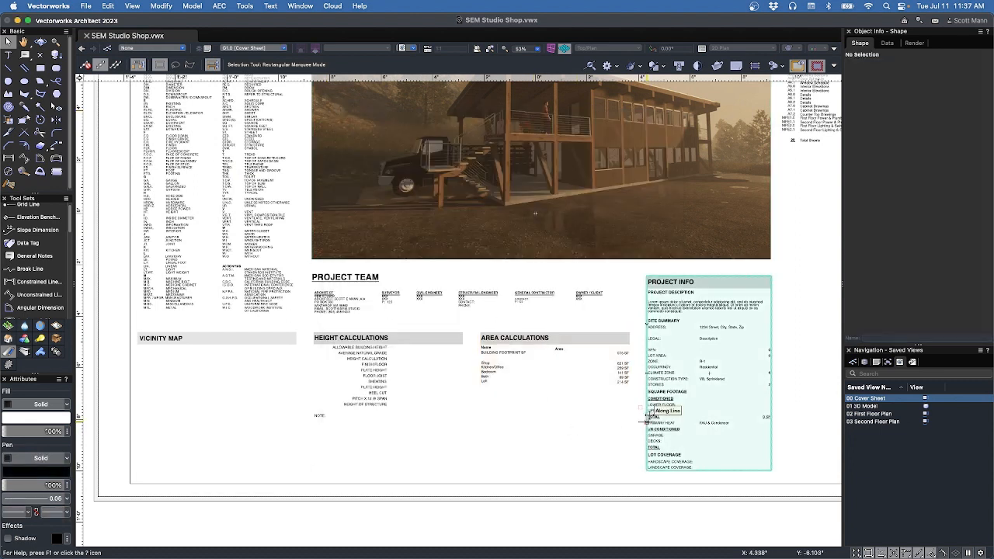
{"action": "key", "text": "super+4"}
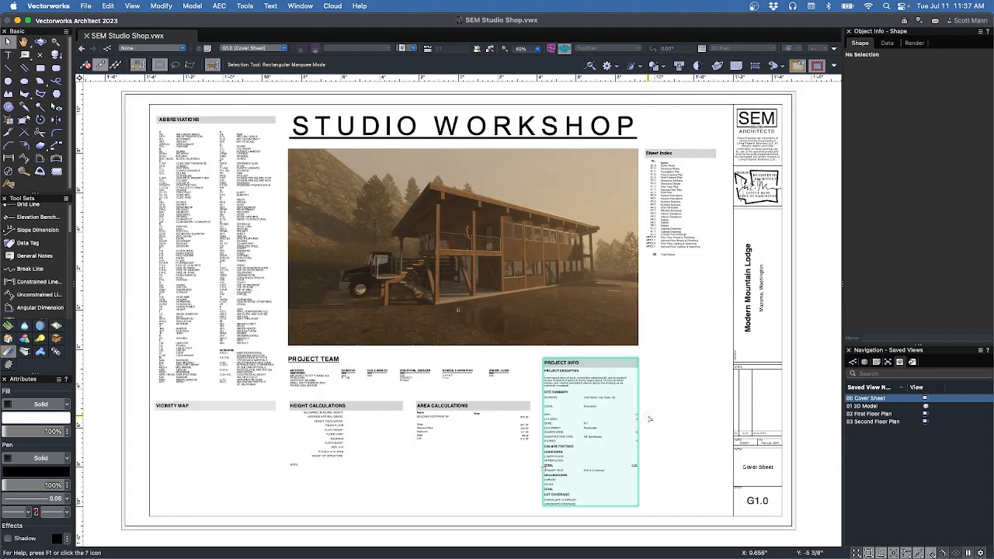
{"action": "left_click", "coordinate": [876, 363]}
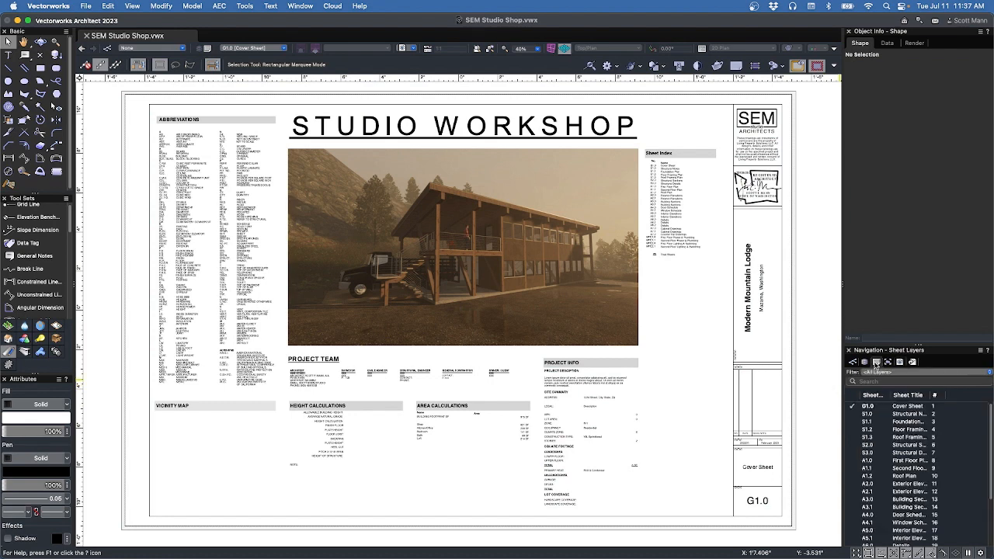
{"action": "left_click", "coordinate": [854, 469]}
{"action": "left_click", "coordinate": [852, 462]}
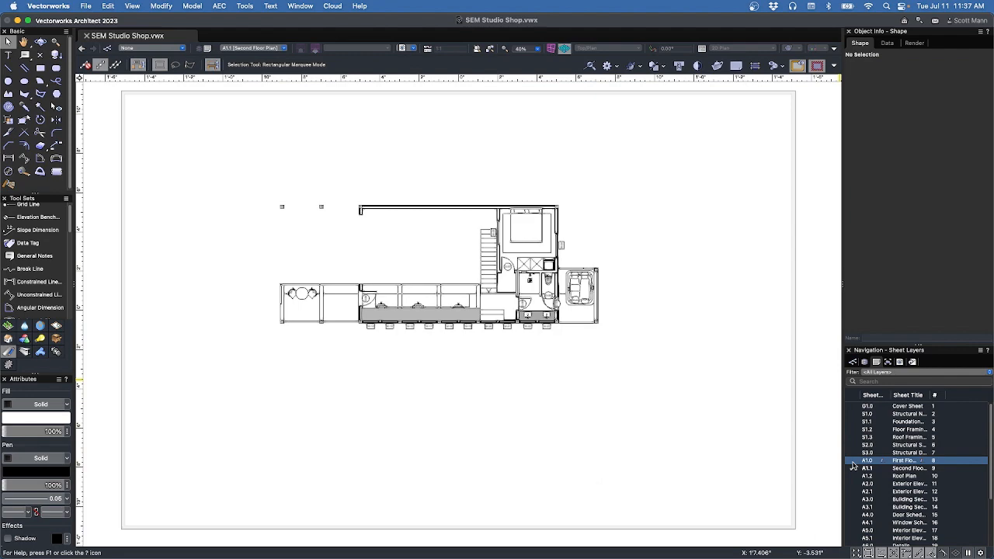
Make the Space-Rooms Label class visible in sheet A1.0's First Floor Plan viewport.
{"action": "left_click", "coordinate": [852, 462]}
{"action": "scroll", "coordinate": [549, 286], "scroll_direction": "up", "scroll_amount": 5}
{"action": "scroll", "coordinate": [549, 286], "scroll_direction": "down", "scroll_amount": 2}
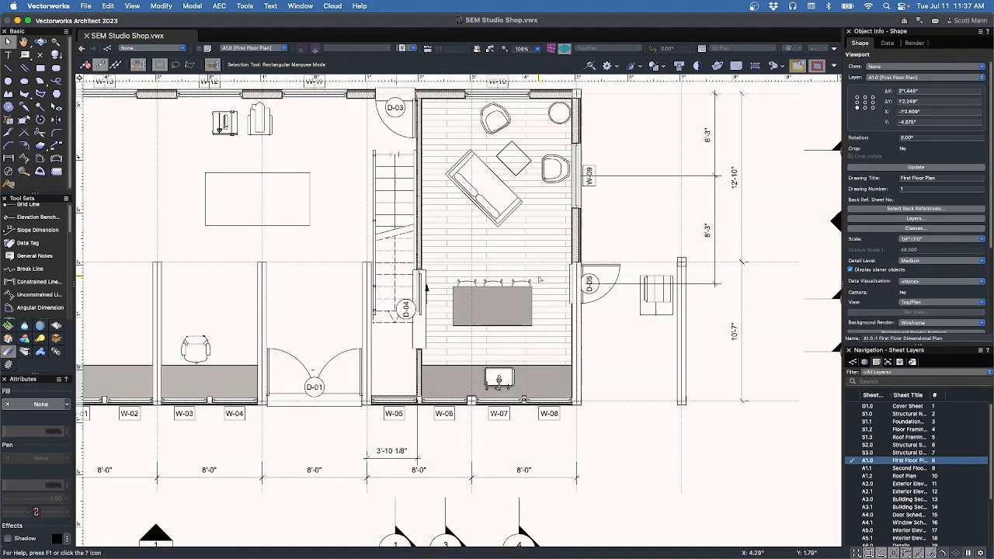
{"action": "scroll", "coordinate": [425, 290], "scroll_direction": "down", "scroll_amount": 4}
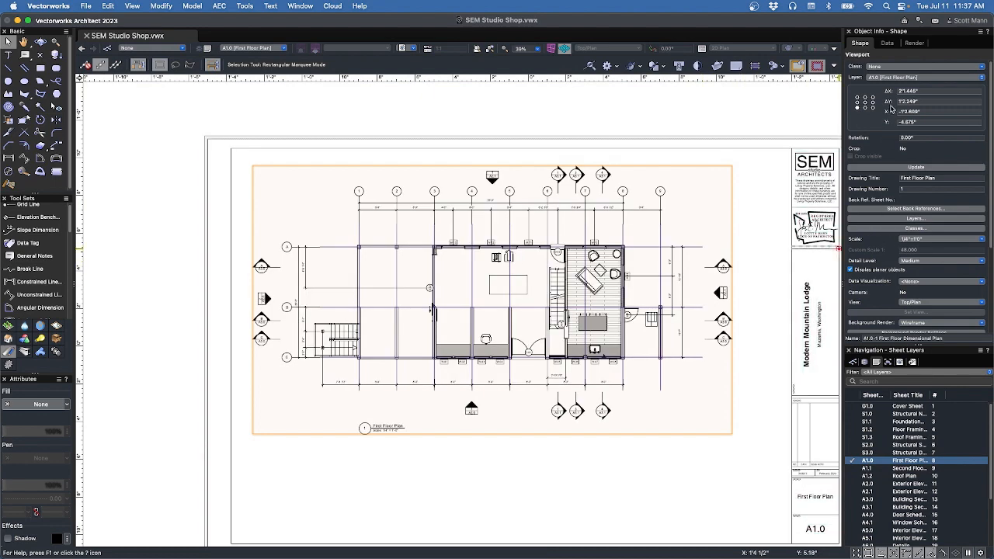
{"action": "left_click", "coordinate": [879, 230]}
{"action": "scroll", "coordinate": [493, 256], "scroll_direction": "down", "scroll_amount": 6}
{"action": "scroll", "coordinate": [493, 256], "scroll_direction": "down", "scroll_amount": 6}
{"action": "scroll", "coordinate": [454, 208], "scroll_direction": "up", "scroll_amount": 3}
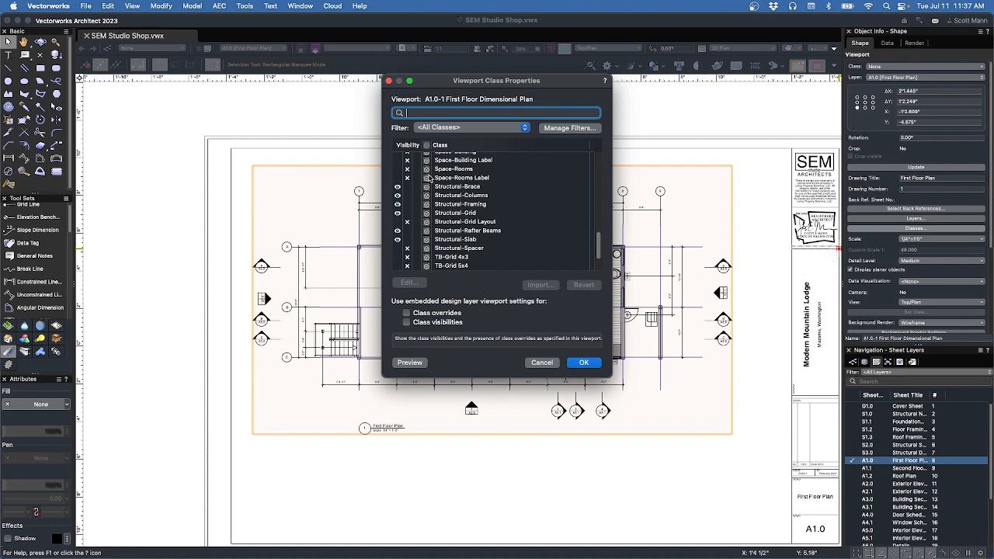
{"action": "left_click", "coordinate": [397, 178]}
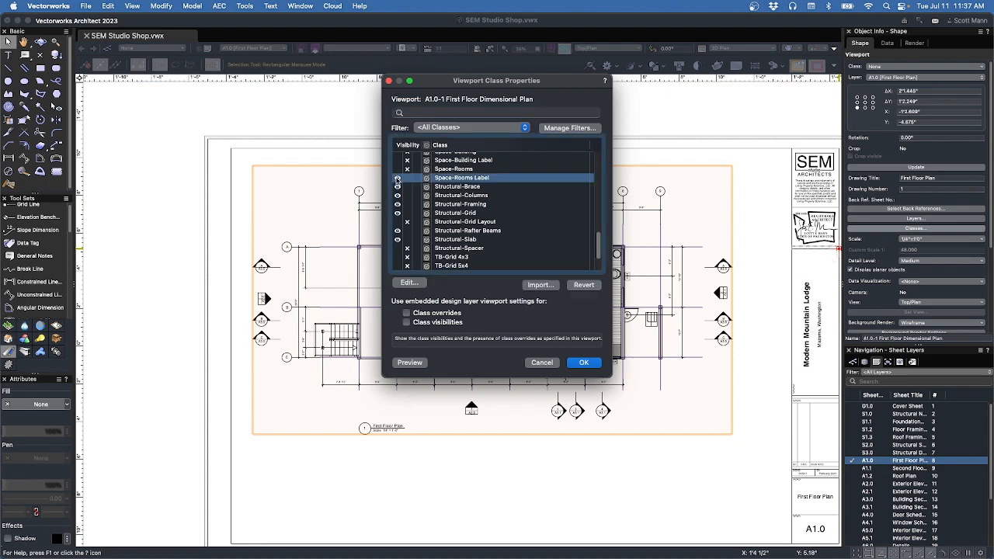
{"action": "left_click", "coordinate": [584, 363]}
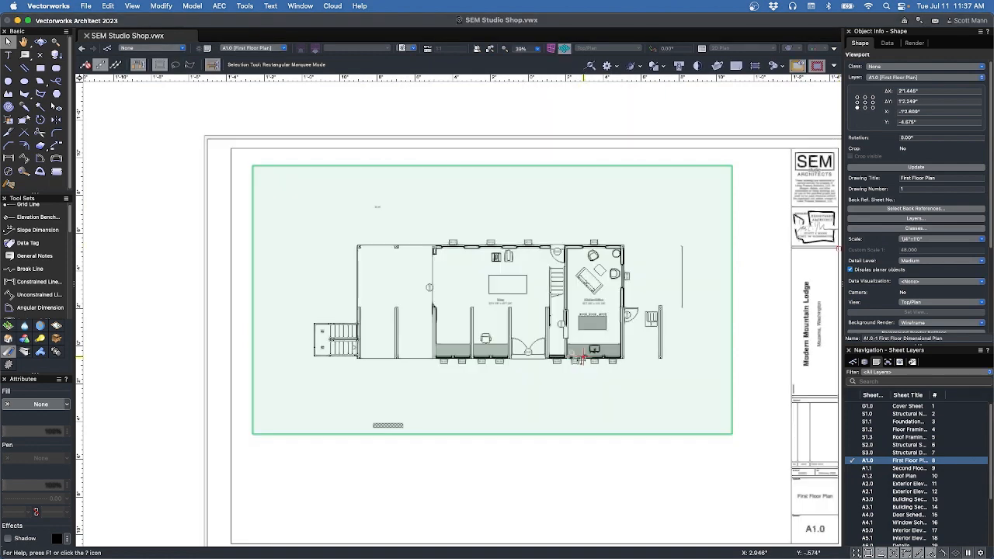
{"action": "scroll", "coordinate": [579, 307], "scroll_direction": "up", "scroll_amount": 3}
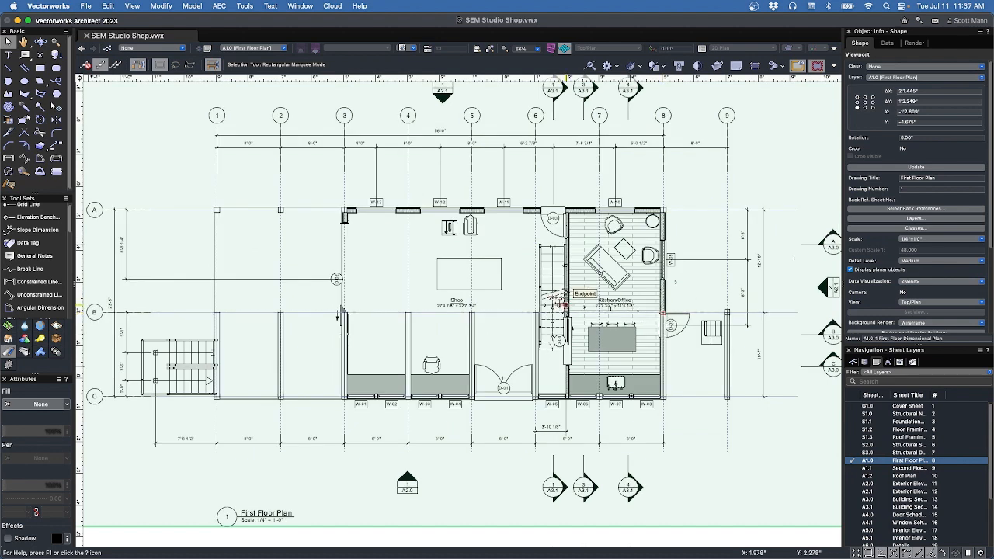
{"action": "scroll", "coordinate": [471, 320], "scroll_direction": "down", "scroll_amount": 1}
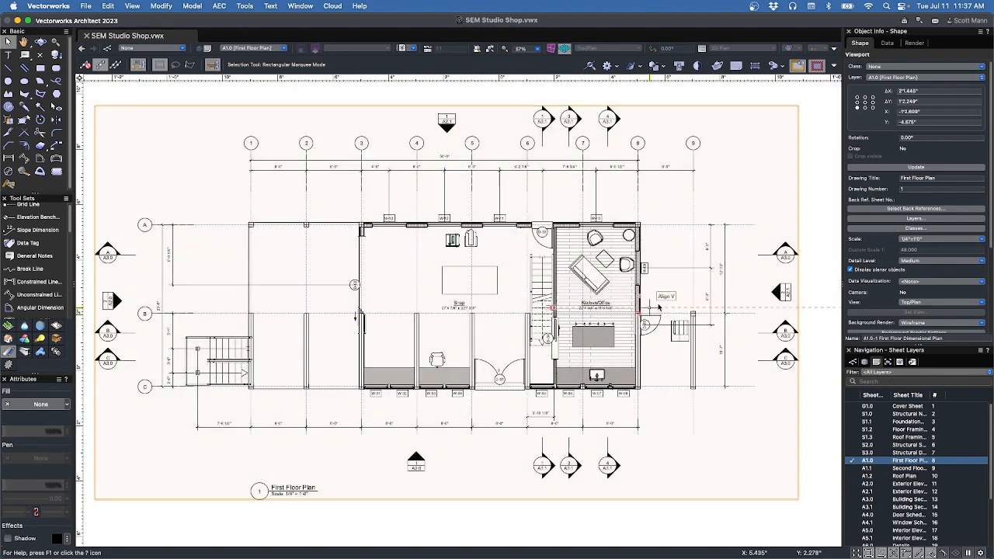